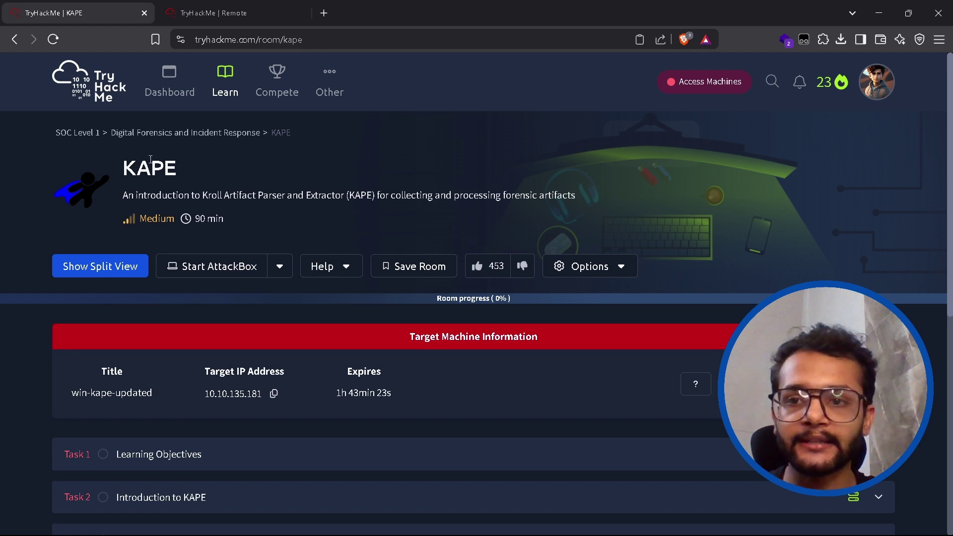
{"action": "left_click_drag", "start_coordinate": [128, 165], "coordinate": [241, 169]}
{"action": "left_click", "coordinate": [240, 168]}
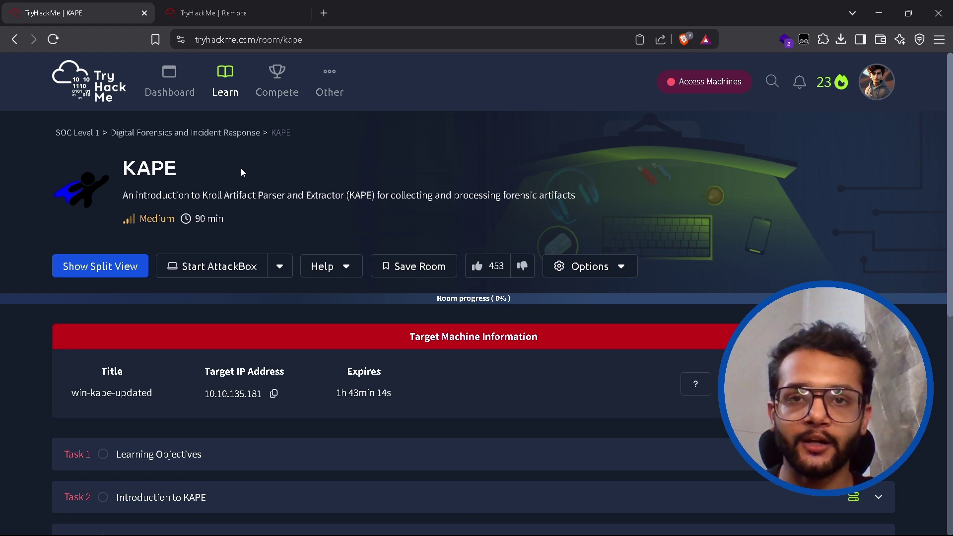
{"action": "left_click_drag", "start_coordinate": [141, 164], "coordinate": [228, 165]}
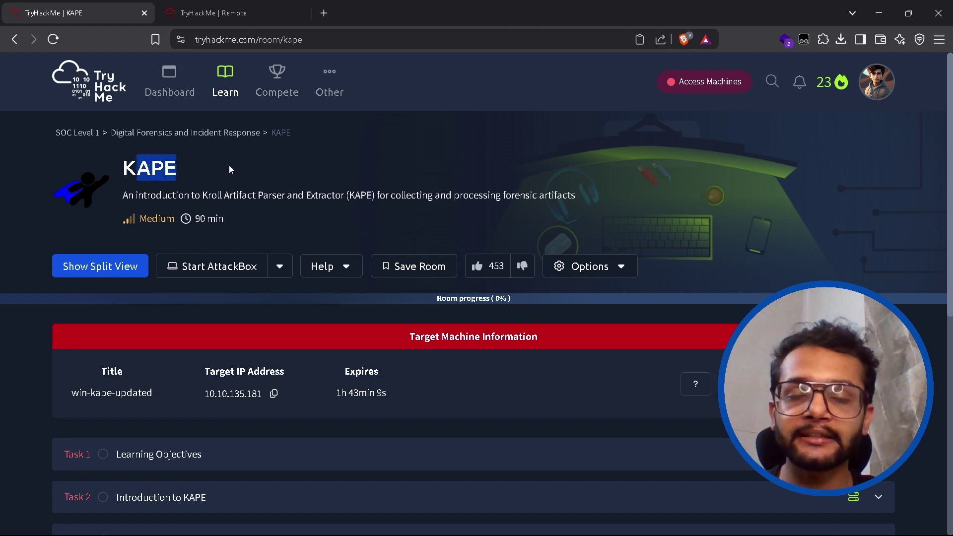
{"action": "left_click", "coordinate": [229, 165]}
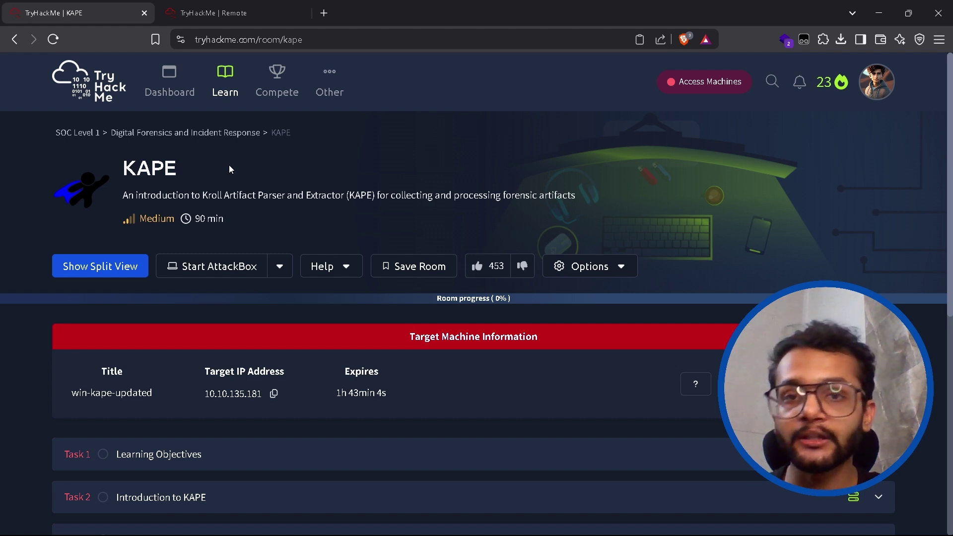
- Expand Task 1, Learning Objectives, and read the list of objectives for the KAPE room
{"action": "scroll", "coordinate": [351, 191], "scroll_direction": "down", "scroll_amount": 4}
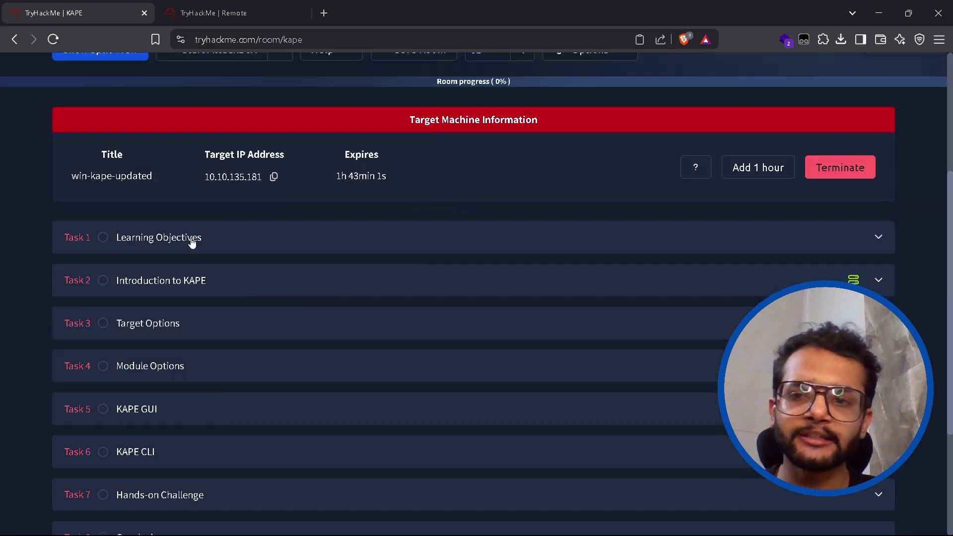
{"action": "left_click", "coordinate": [140, 238]}
{"action": "scroll", "coordinate": [145, 276], "scroll_direction": "down", "scroll_amount": 2}
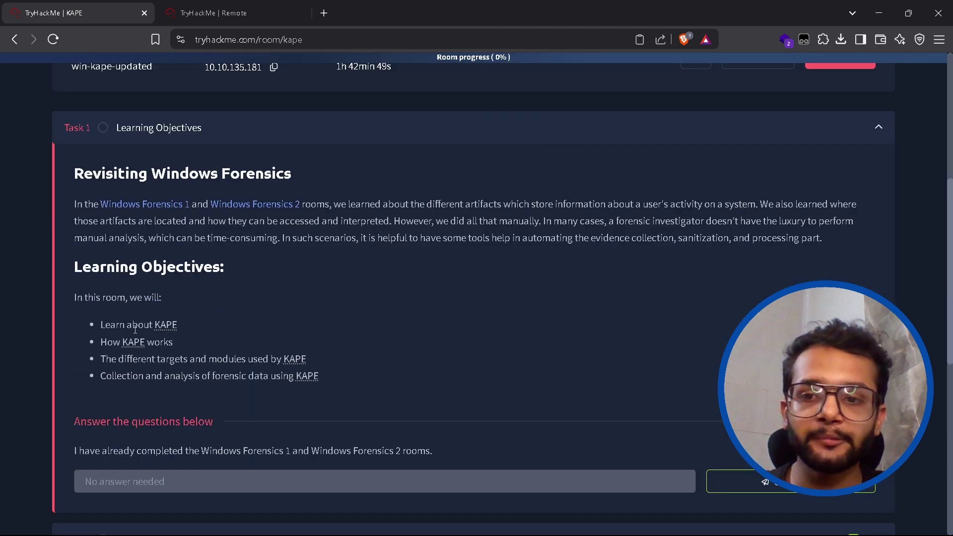
{"action": "left_click_drag", "start_coordinate": [98, 325], "coordinate": [211, 330]}
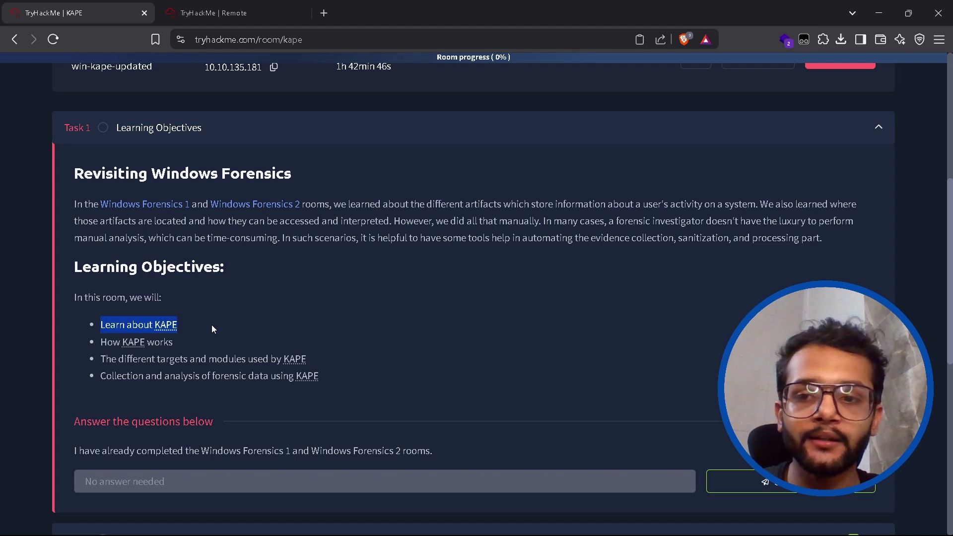
{"action": "left_click_drag", "start_coordinate": [77, 337], "coordinate": [242, 361]}
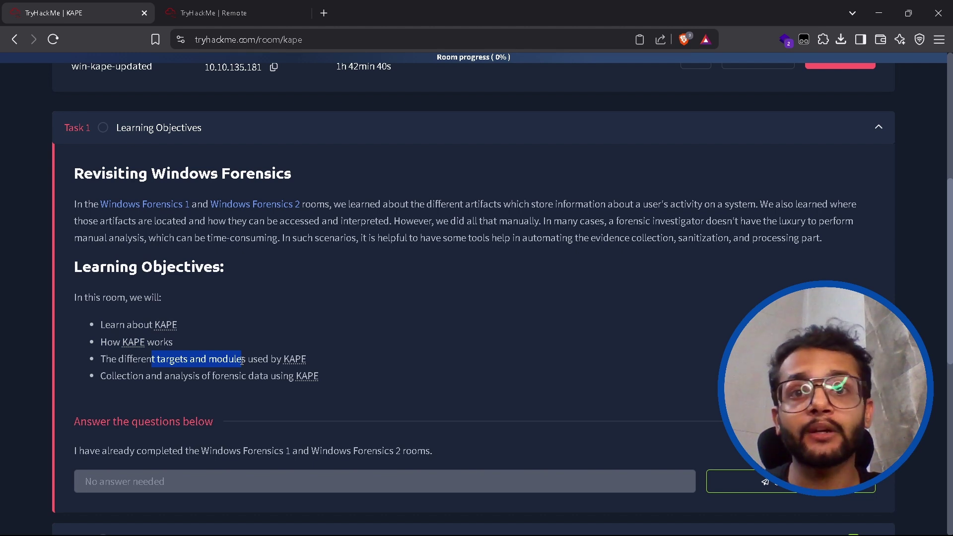
{"action": "left_click_drag", "start_coordinate": [101, 376], "coordinate": [202, 376]}
{"action": "double_click", "coordinate": [259, 376]}
{"action": "left_click", "coordinate": [283, 376], "text": "shift"}
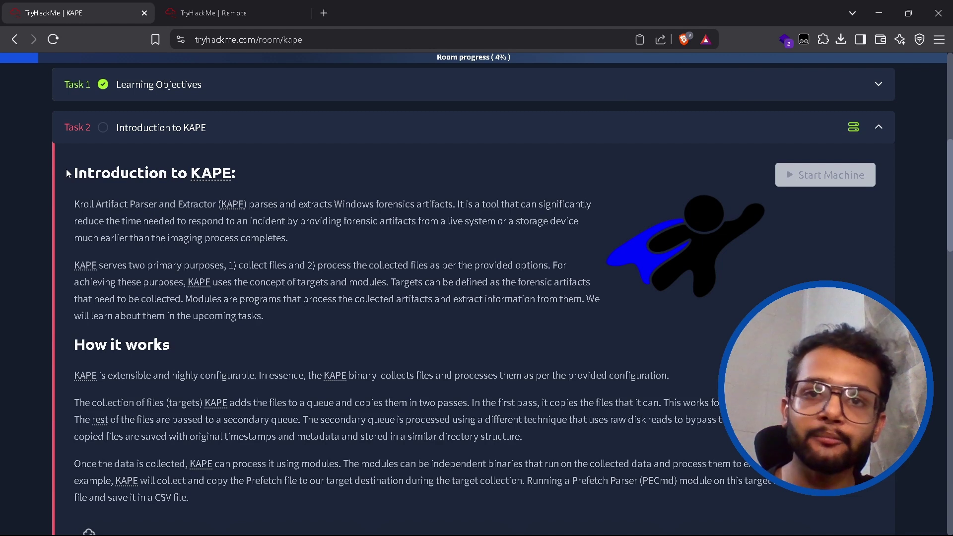
- Read the opening paragraph of Task 2, Introduction to KAPE, on what the tool does and how it speeds up incident response
{"action": "left_click_drag", "start_coordinate": [66, 173], "coordinate": [278, 172]}
{"action": "left_click_drag", "start_coordinate": [126, 344], "coordinate": [95, 344]}
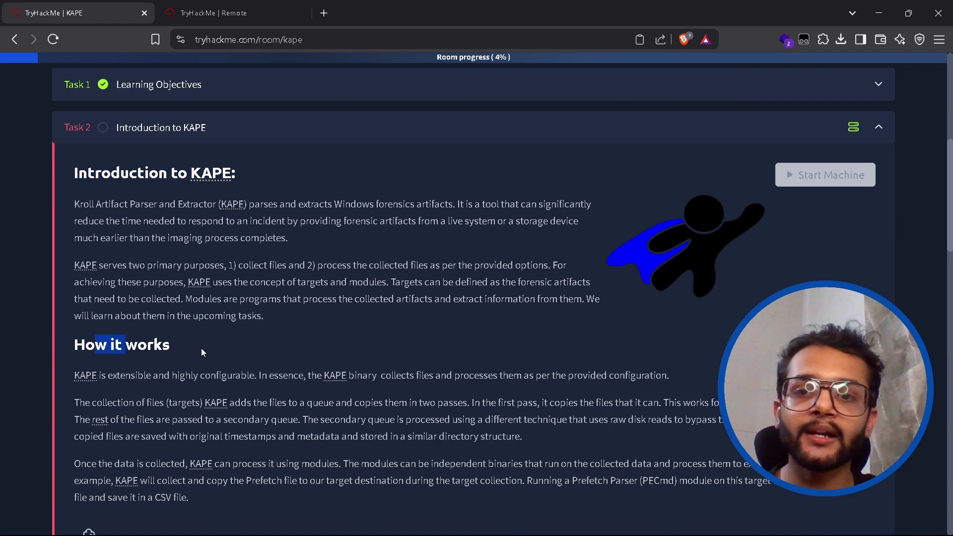
{"action": "left_click", "coordinate": [216, 352]}
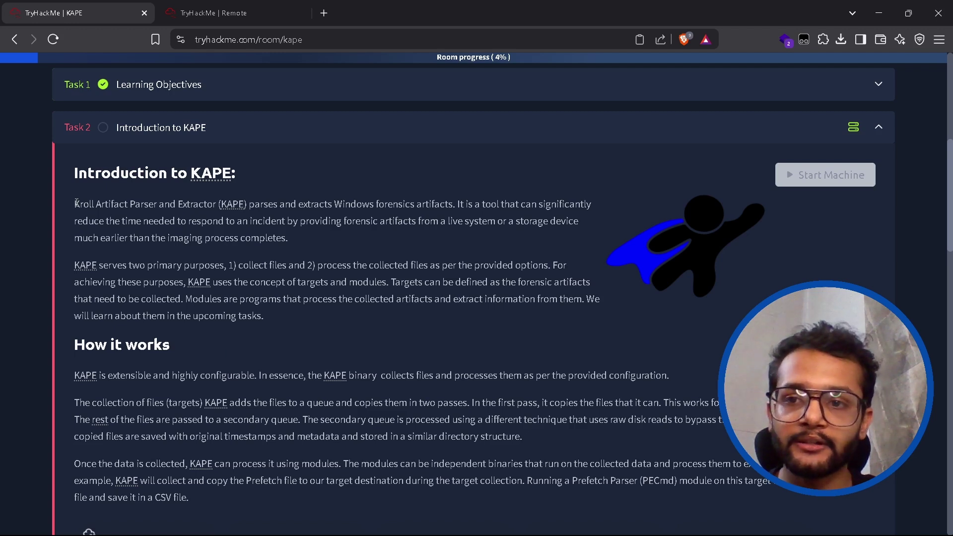
{"action": "left_click_drag", "start_coordinate": [76, 203], "coordinate": [212, 203]}
{"action": "left_click", "coordinate": [185, 202]}
{"action": "left_click_drag", "start_coordinate": [273, 204], "coordinate": [451, 209]}
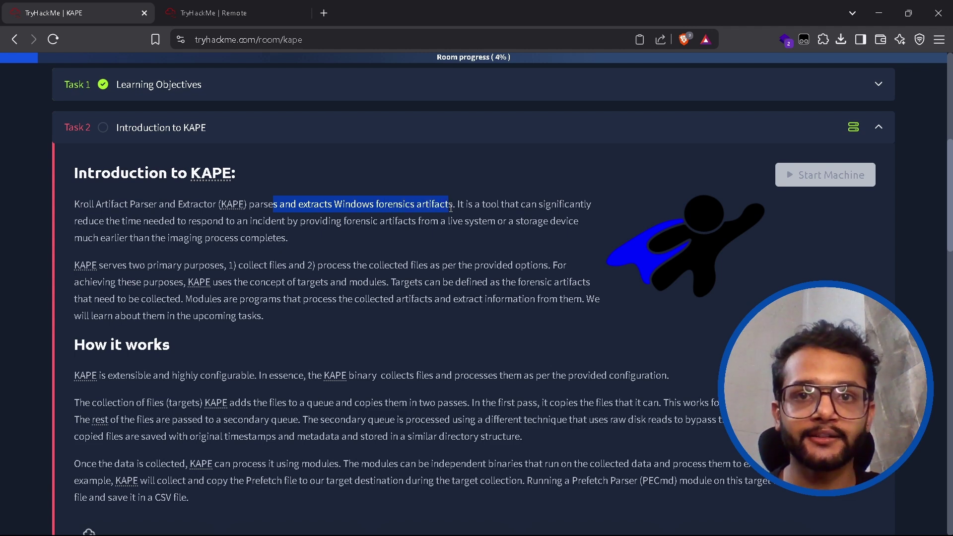
{"action": "left_click", "coordinate": [353, 208]}
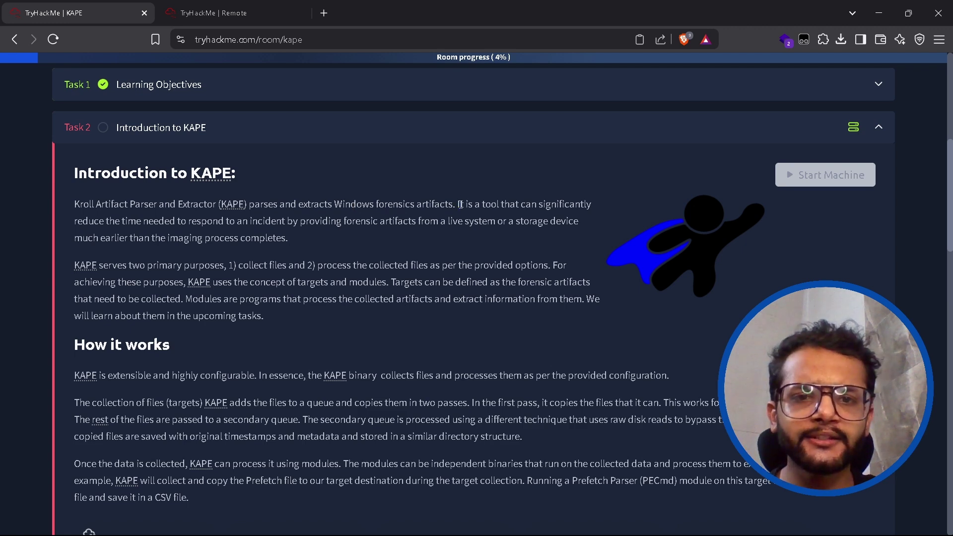
{"action": "left_click_drag", "start_coordinate": [460, 205], "coordinate": [565, 205]}
{"action": "left_click_drag", "start_coordinate": [105, 222], "coordinate": [501, 223]}
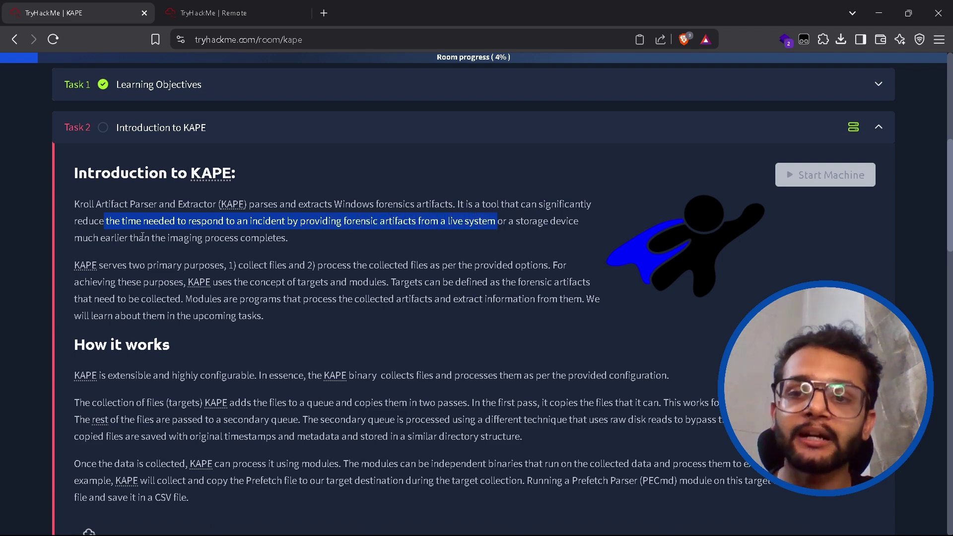
{"action": "left_click_drag", "start_coordinate": [143, 238], "coordinate": [291, 242]}
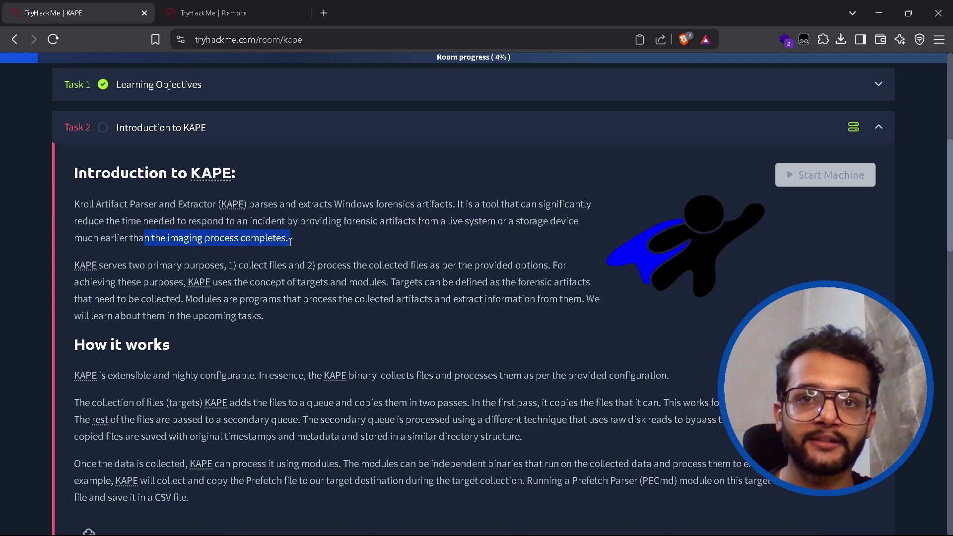
{"action": "left_click", "coordinate": [291, 242]}
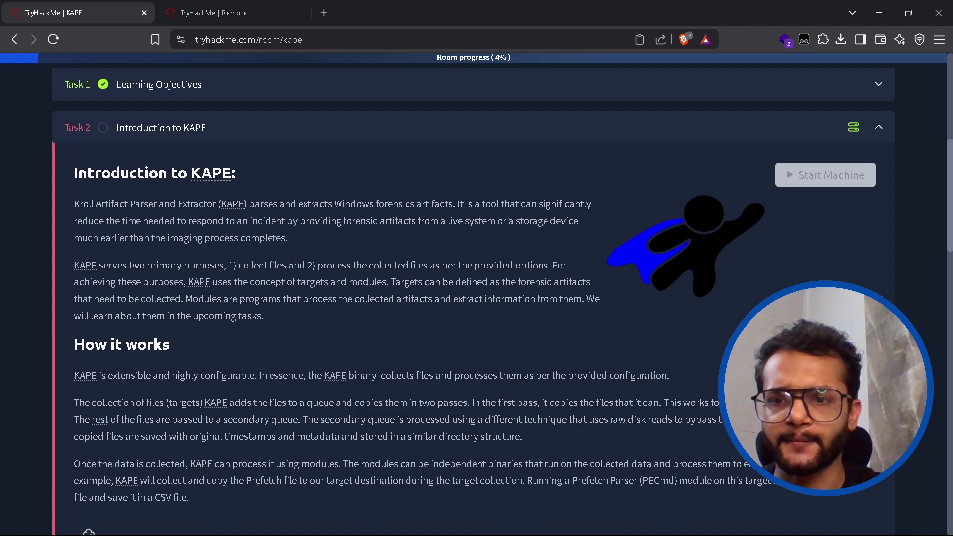
- Read the paragraph on KAPE's two primary purposes and the definitions of targets and modules
{"action": "left_click_drag", "start_coordinate": [121, 267], "coordinate": [546, 268]}
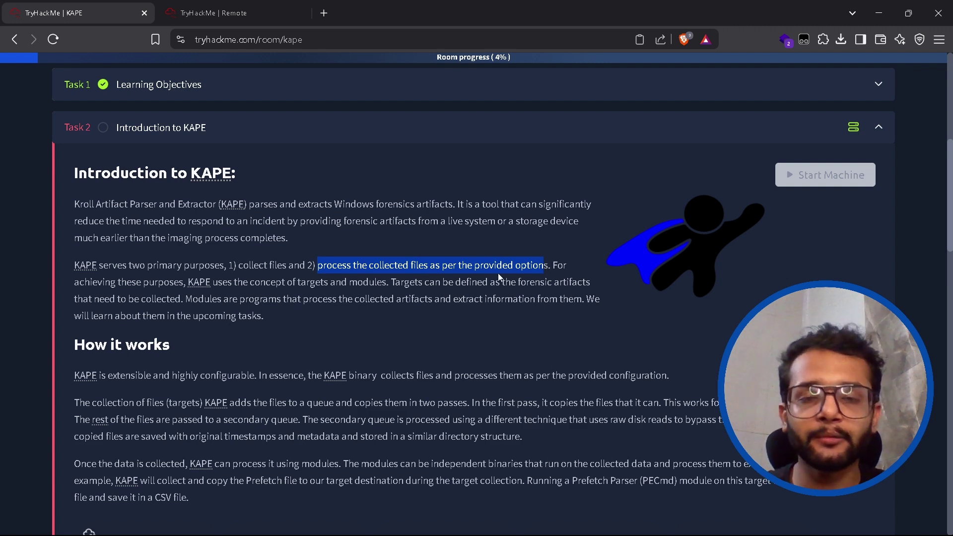
{"action": "left_click", "coordinate": [413, 268]}
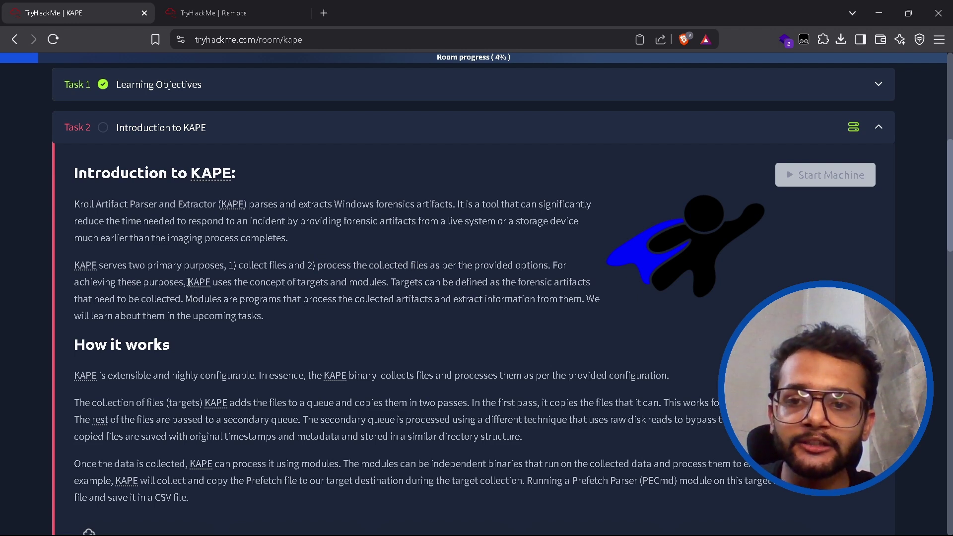
{"action": "left_click_drag", "start_coordinate": [188, 282], "coordinate": [390, 286]}
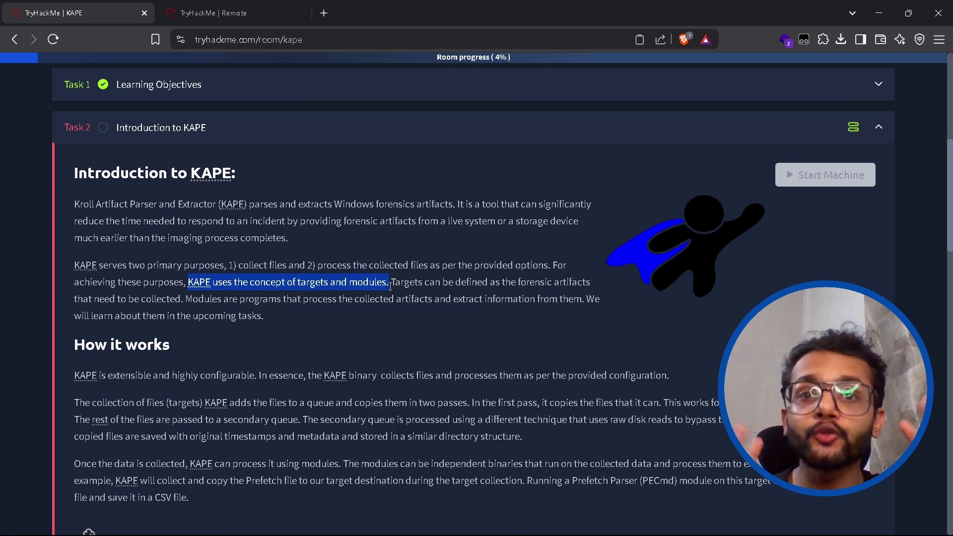
{"action": "left_click_drag", "start_coordinate": [390, 286], "coordinate": [557, 285]}
{"action": "left_click_drag", "start_coordinate": [134, 298], "coordinate": [182, 299]}
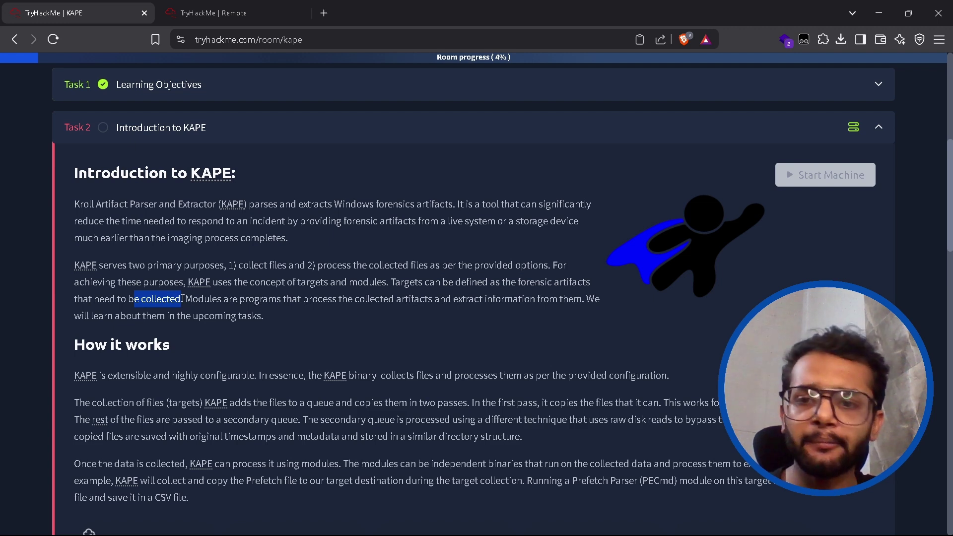
{"action": "left_click_drag", "start_coordinate": [200, 299], "coordinate": [585, 303]}
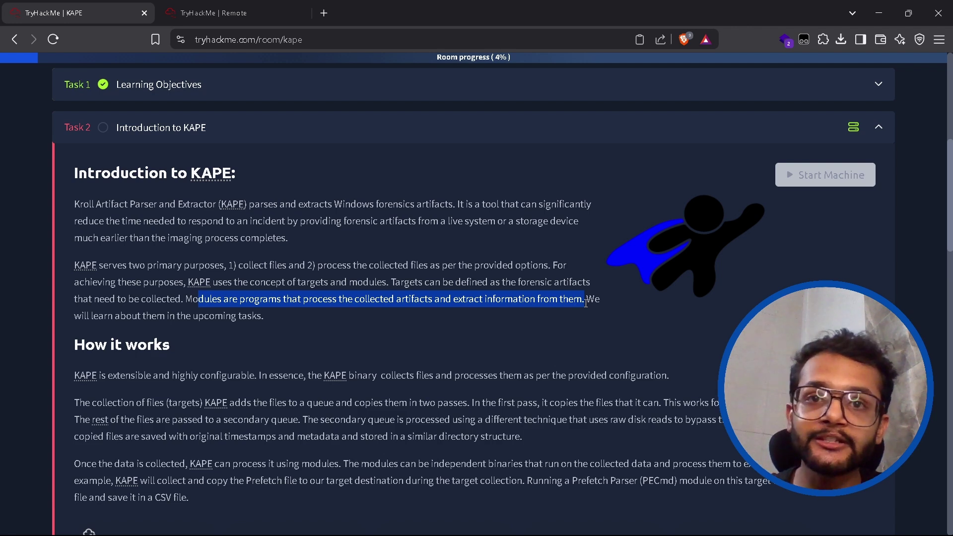
{"action": "left_click", "coordinate": [441, 300]}
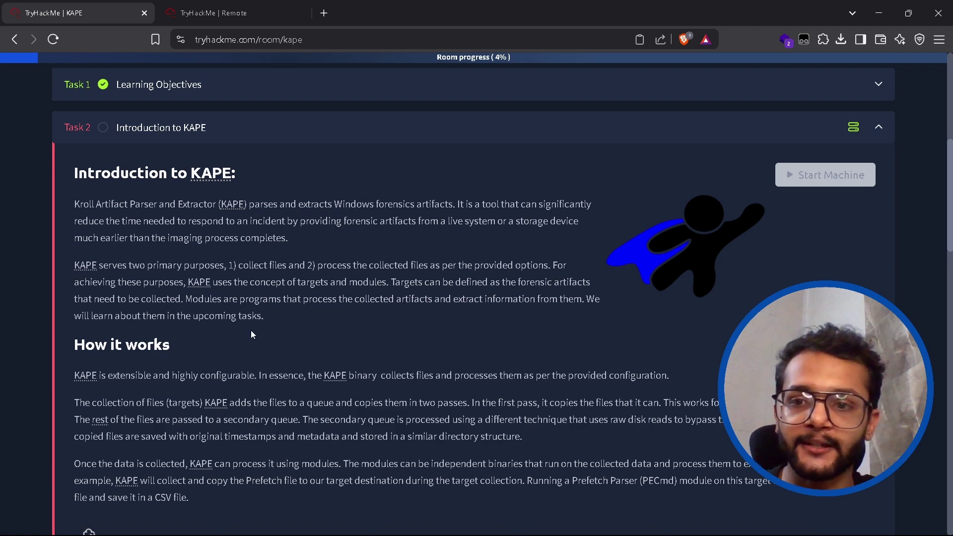
- Read the How it works section of Task 2 through to the listing of the KAPE folder's contents
{"action": "scroll", "coordinate": [251, 334], "scroll_direction": "down", "scroll_amount": 4}
{"action": "left_click_drag", "start_coordinate": [73, 128], "coordinate": [216, 129]}
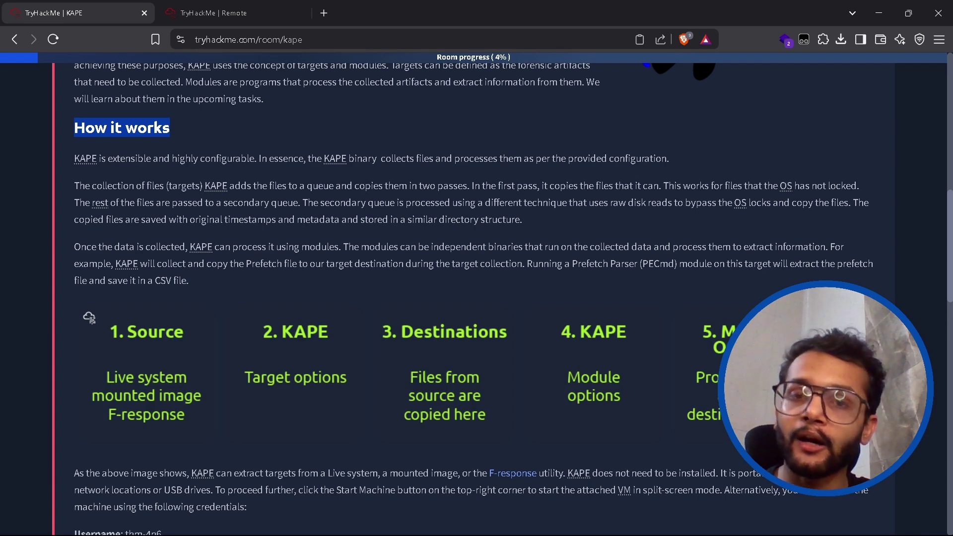
{"action": "scroll", "coordinate": [350, 262], "scroll_direction": "down", "scroll_amount": 4}
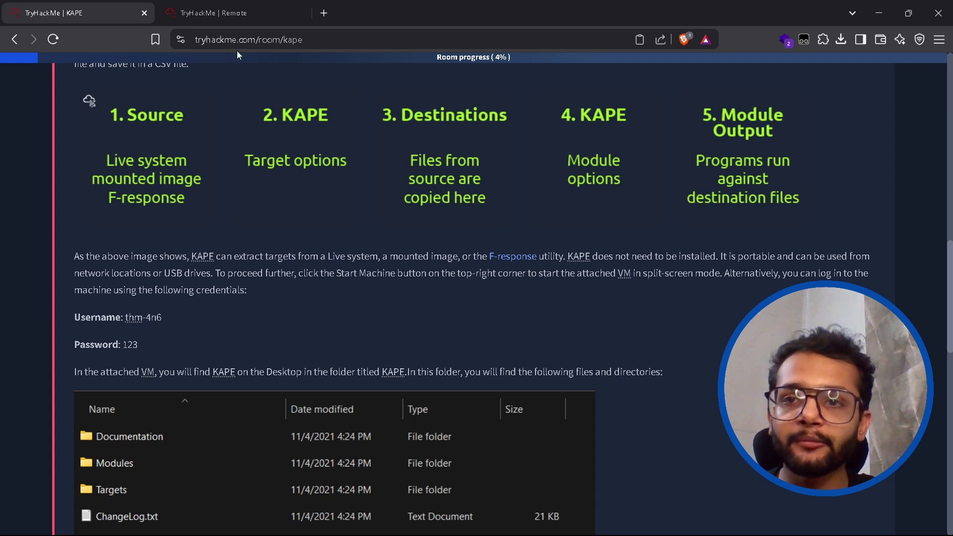
{"action": "left_click", "coordinate": [224, 19]}
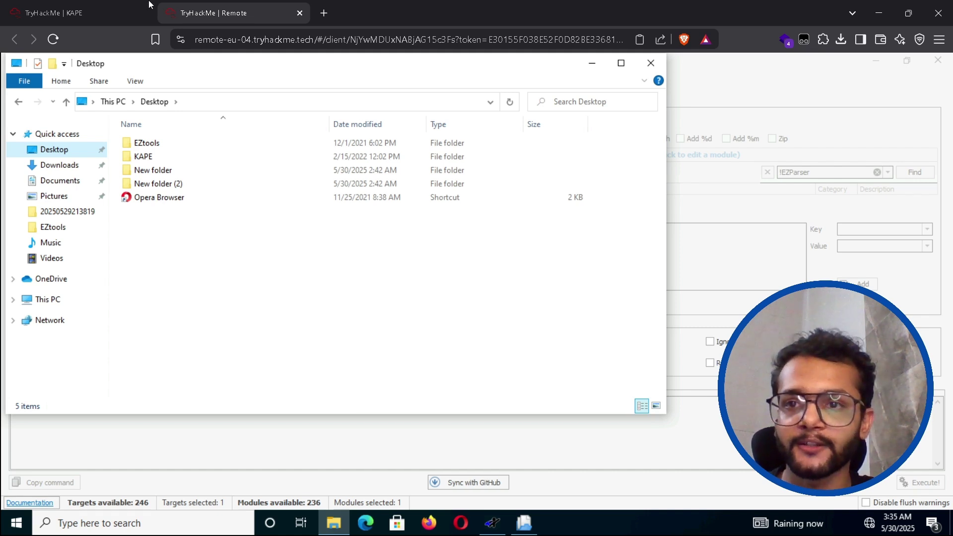
{"action": "left_click", "coordinate": [124, 13]}
{"action": "scroll", "coordinate": [260, 248], "scroll_direction": "down", "scroll_amount": 4}
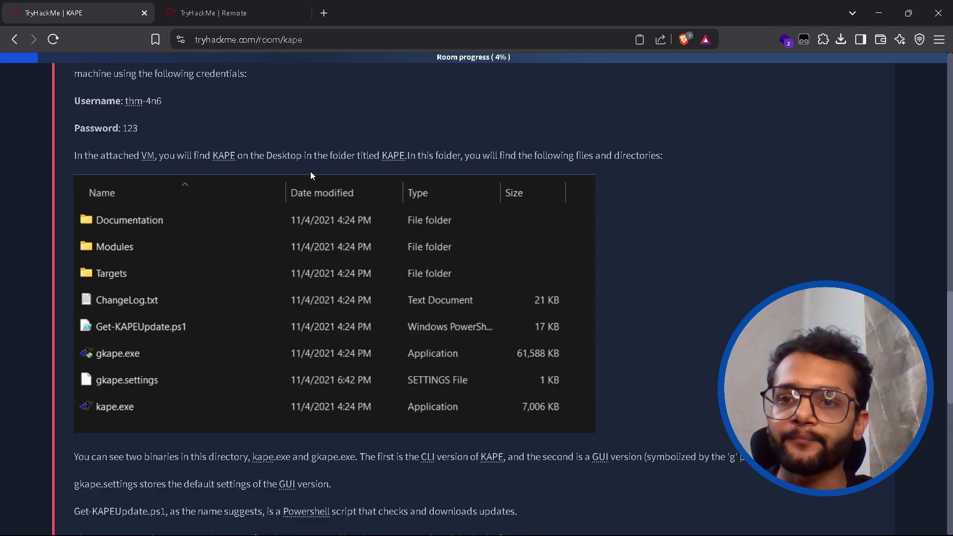
- Switch to the remote machine and open the KAPE folder on its Desktop
{"action": "left_click", "coordinate": [194, 22]}
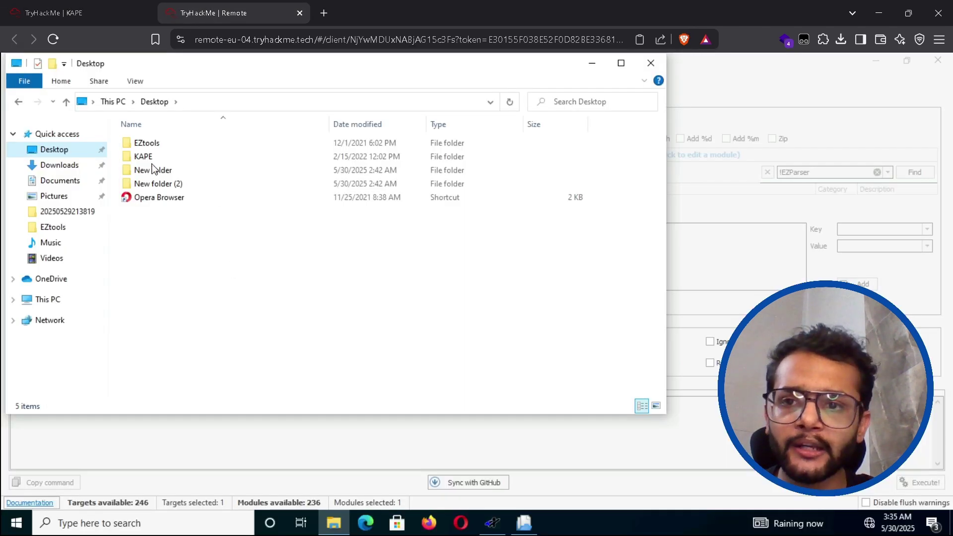
{"action": "double_click", "coordinate": [151, 159]}
{"action": "left_click_drag", "start_coordinate": [181, 253], "coordinate": [168, 137]}
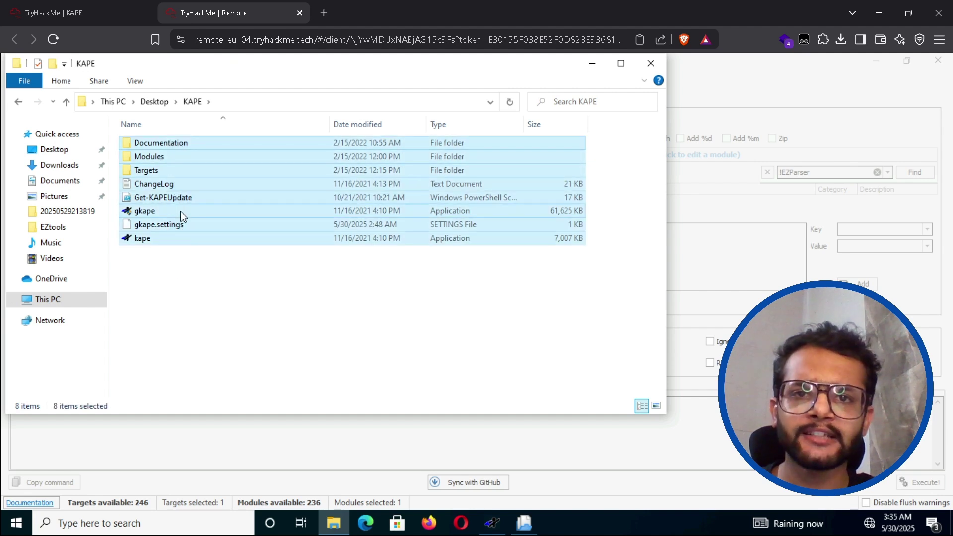
{"action": "left_click", "coordinate": [144, 262]}
- Examine the gkape and kape executables, view the running gkape window, and return to the KAPE folder
{"action": "left_click", "coordinate": [146, 212]}
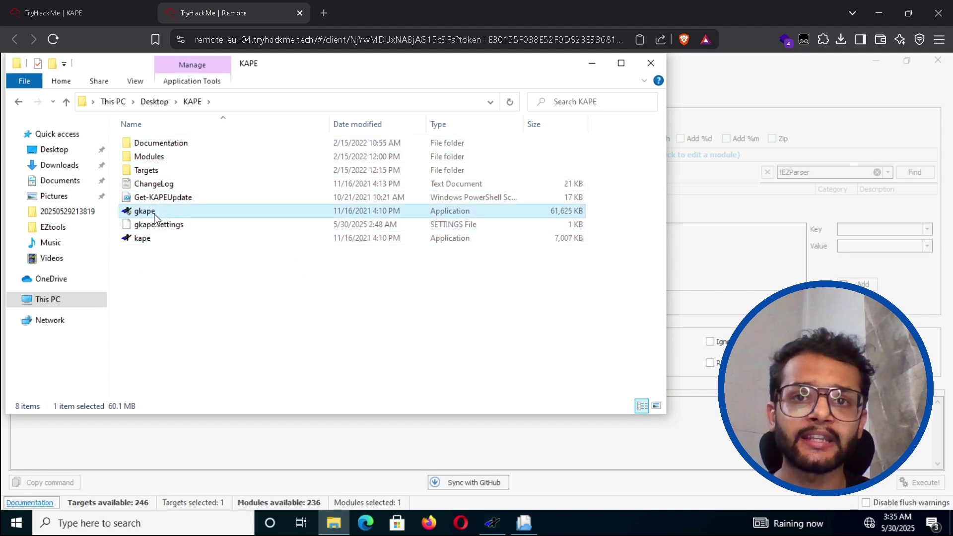
{"action": "left_click", "coordinate": [157, 298]}
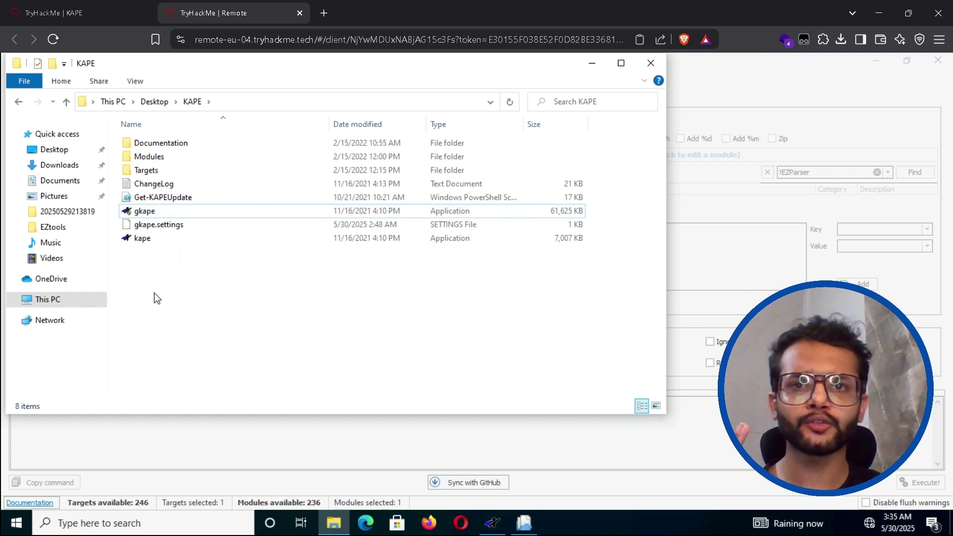
{"action": "left_click", "coordinate": [149, 211]}
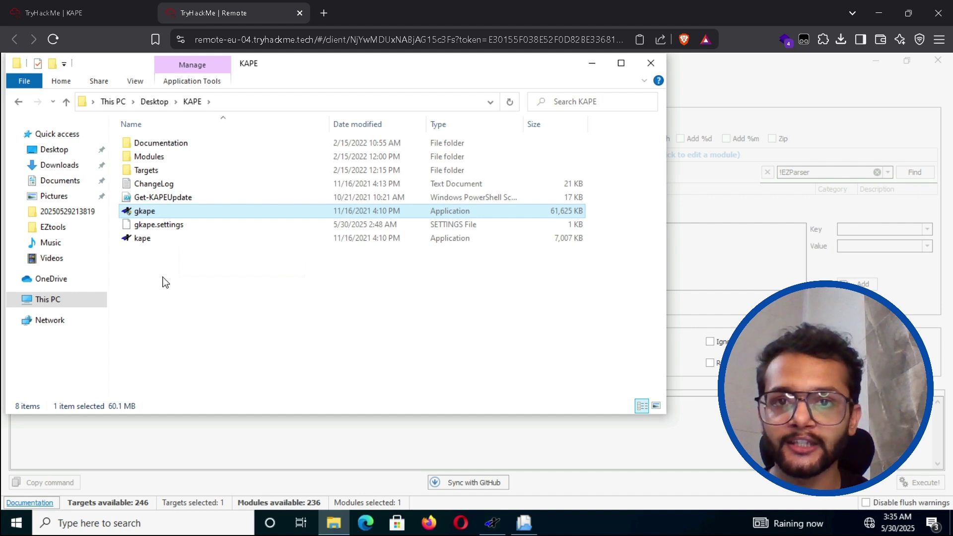
{"action": "left_click", "coordinate": [147, 238]}
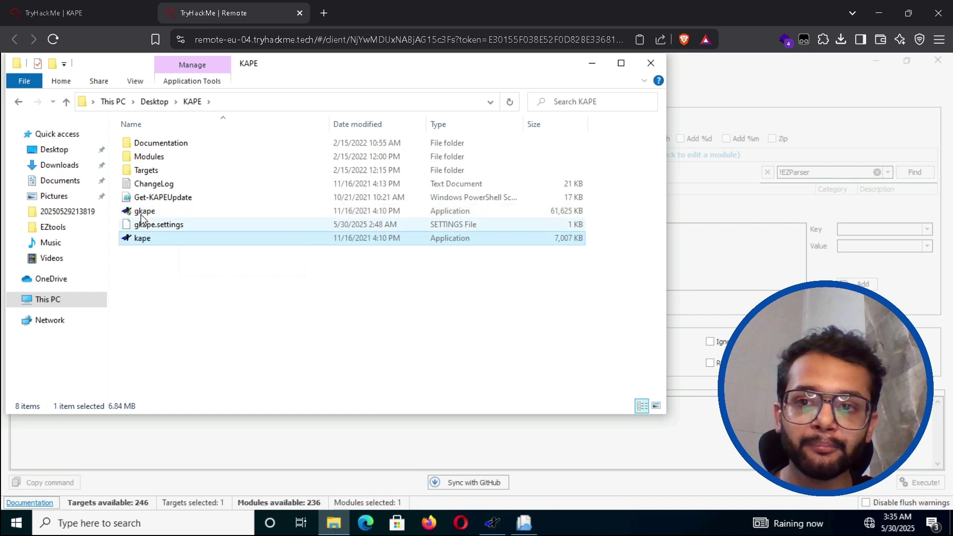
{"action": "left_click", "coordinate": [492, 524]}
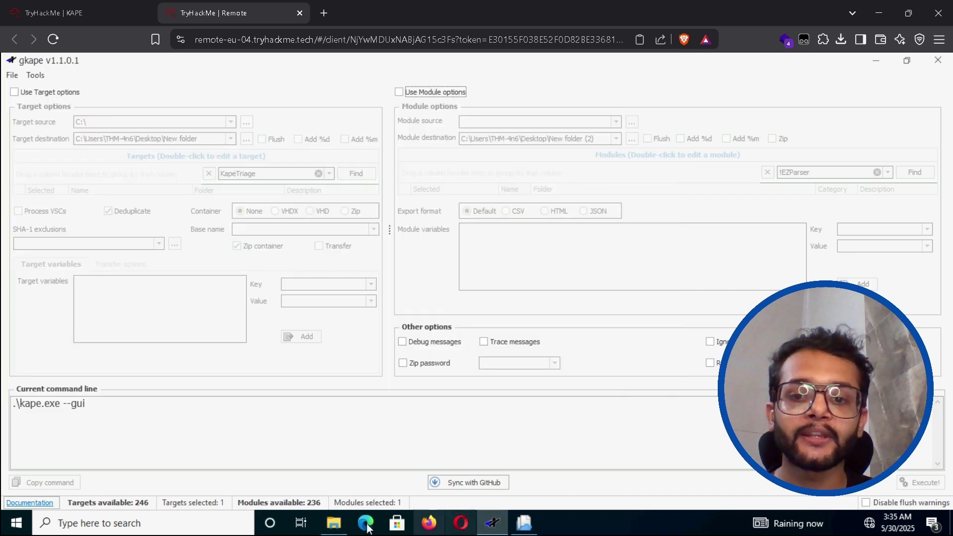
{"action": "left_click", "coordinate": [333, 523]}
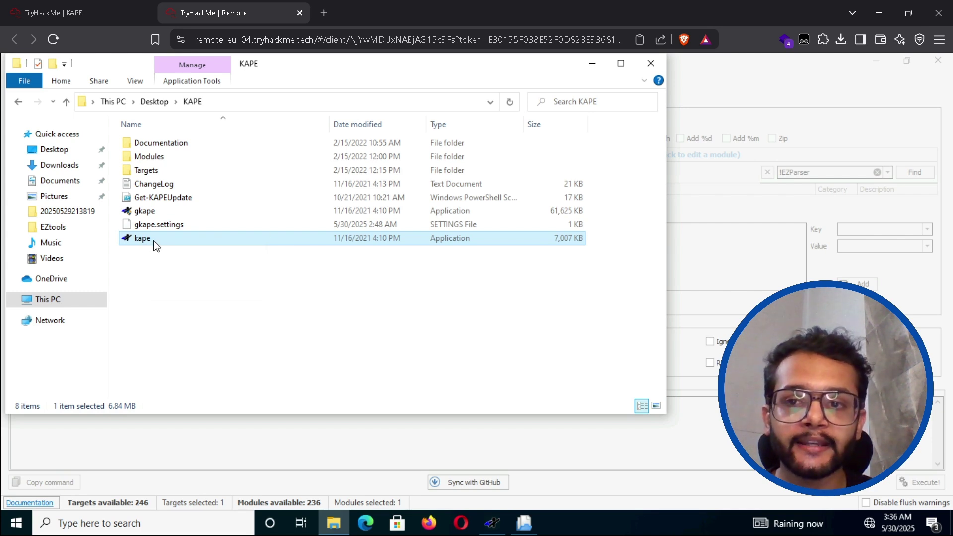
{"action": "key", "text": "F2"}
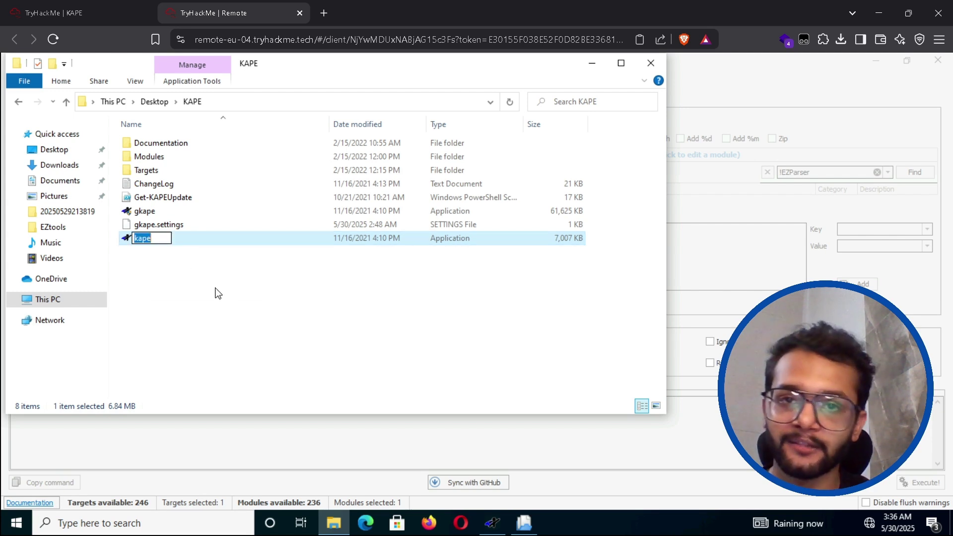
{"action": "key", "text": "Escape"}
{"action": "left_click", "coordinate": [202, 256]}
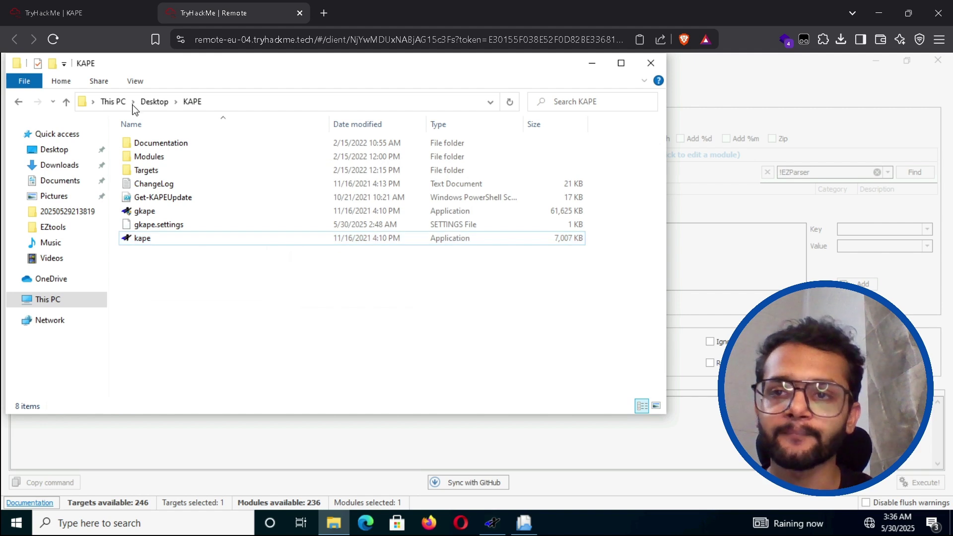
- Check the ChangeLog and gkape.settings files, and submit gkape.exe as the Task 2 answer for KAPE's GUI binary
{"action": "left_click", "coordinate": [147, 190]}
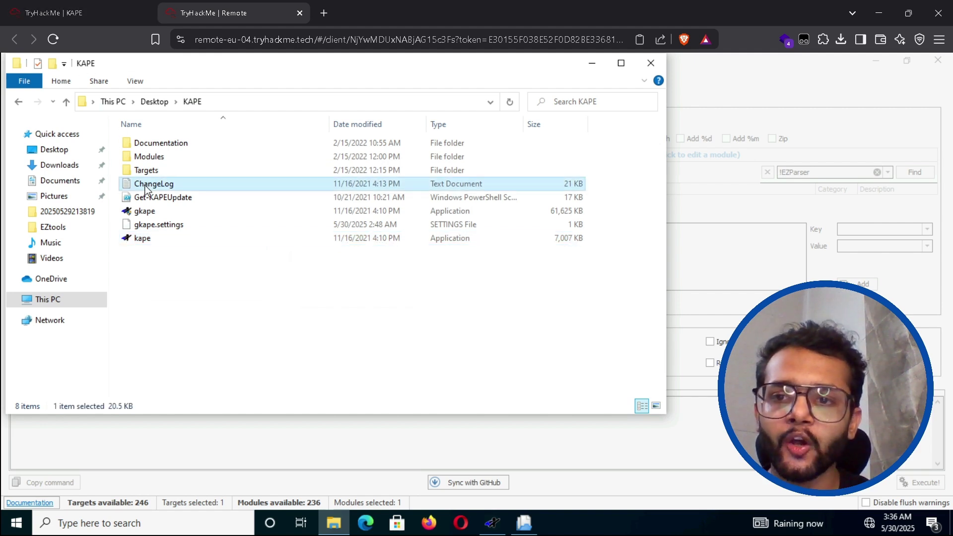
{"action": "left_click", "coordinate": [164, 226]}
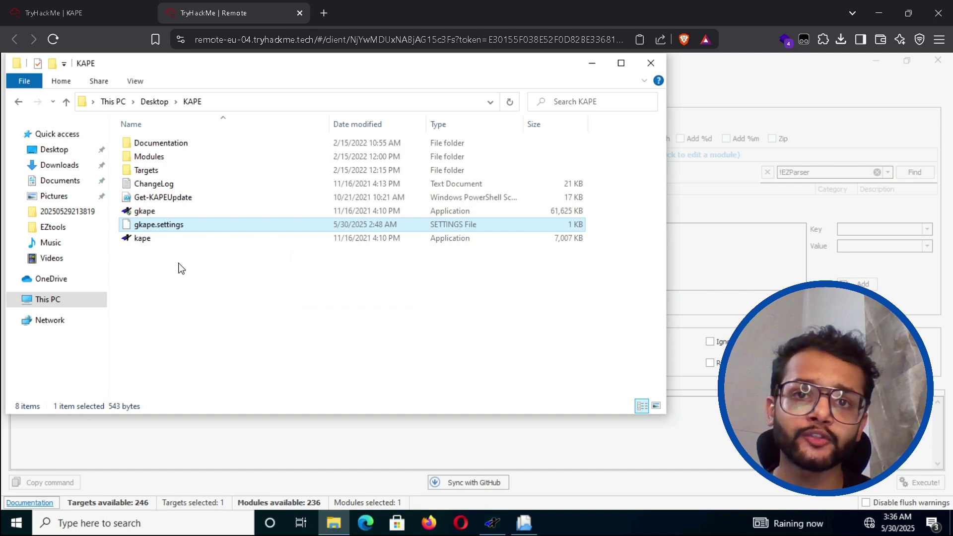
{"action": "key", "text": "ctrl+shift+Tab"}
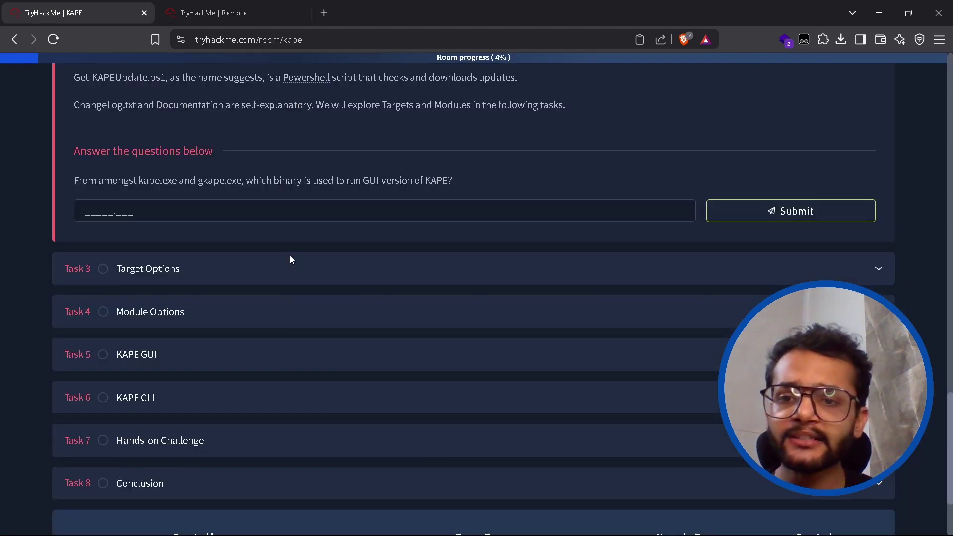
{"action": "left_click_drag", "start_coordinate": [72, 181], "coordinate": [453, 186]}
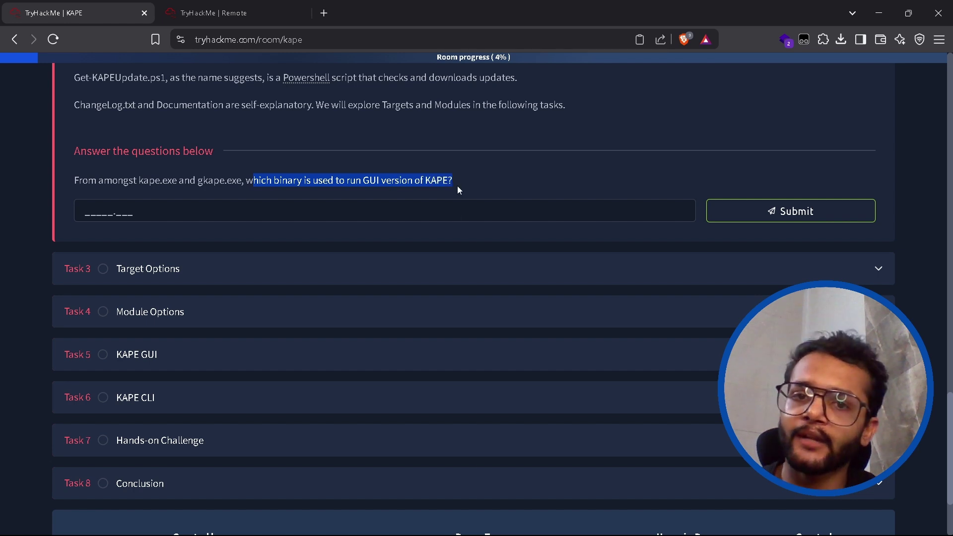
{"action": "left_click", "coordinate": [461, 212]}
{"action": "type", "text": "g"}
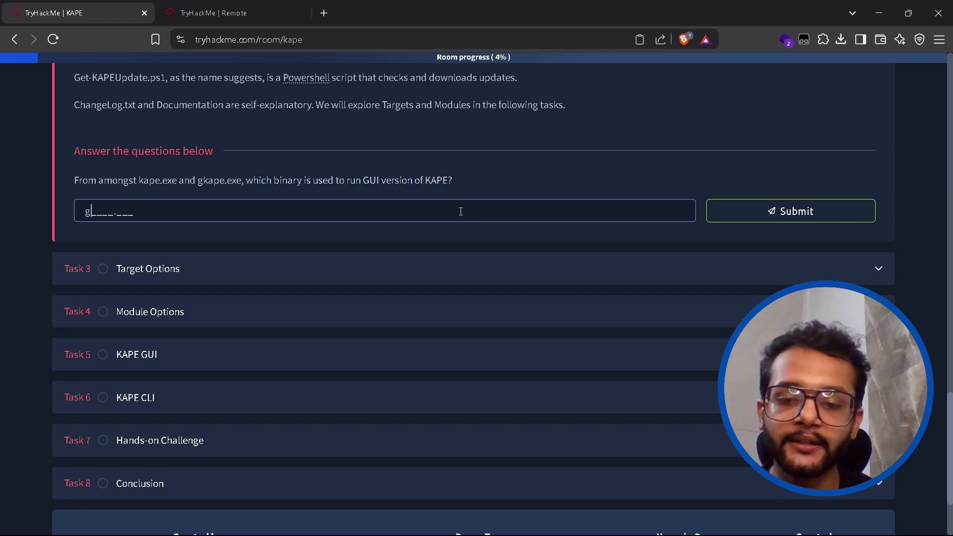
{"action": "type", "text": "kape.exe"}
{"action": "key", "text": "Return"}
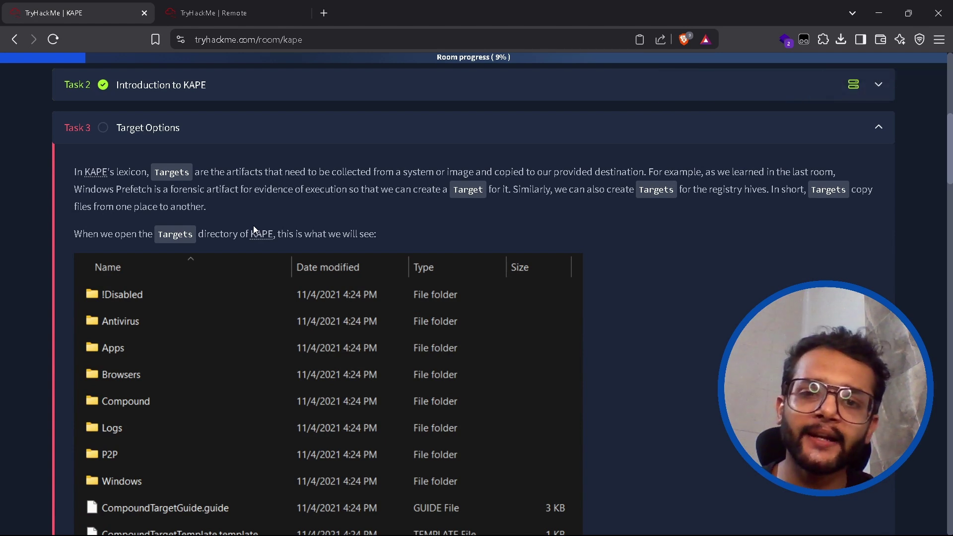
- Switch to the remote machine, open KAPE's Targets folder, and select its four guide and template files
{"action": "left_click", "coordinate": [181, 5]}
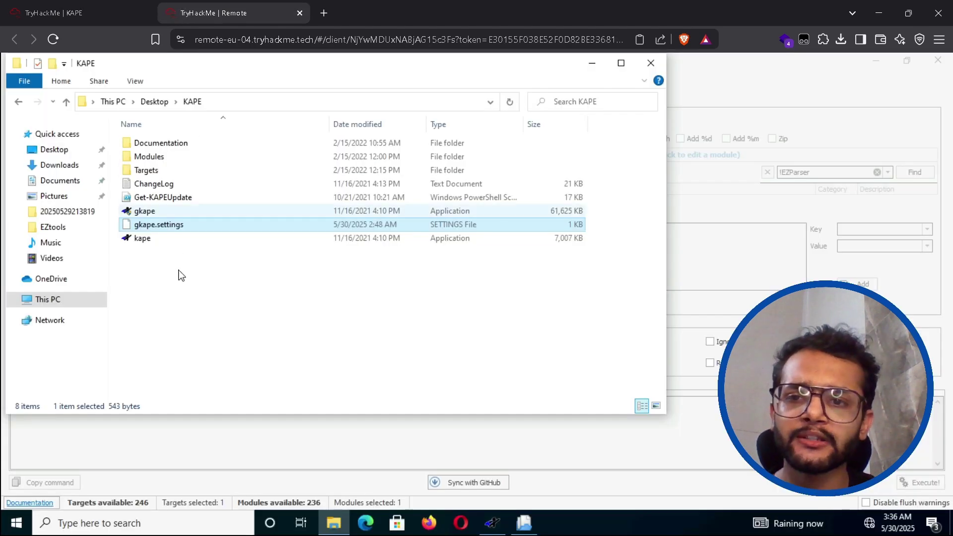
{"action": "double_click", "coordinate": [146, 171]}
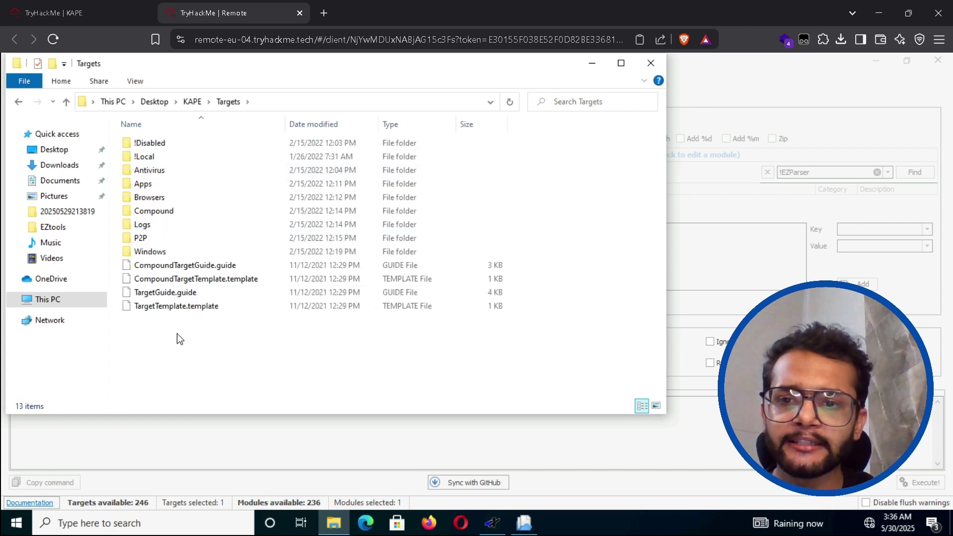
{"action": "left_click_drag", "start_coordinate": [177, 333], "coordinate": [175, 267]}
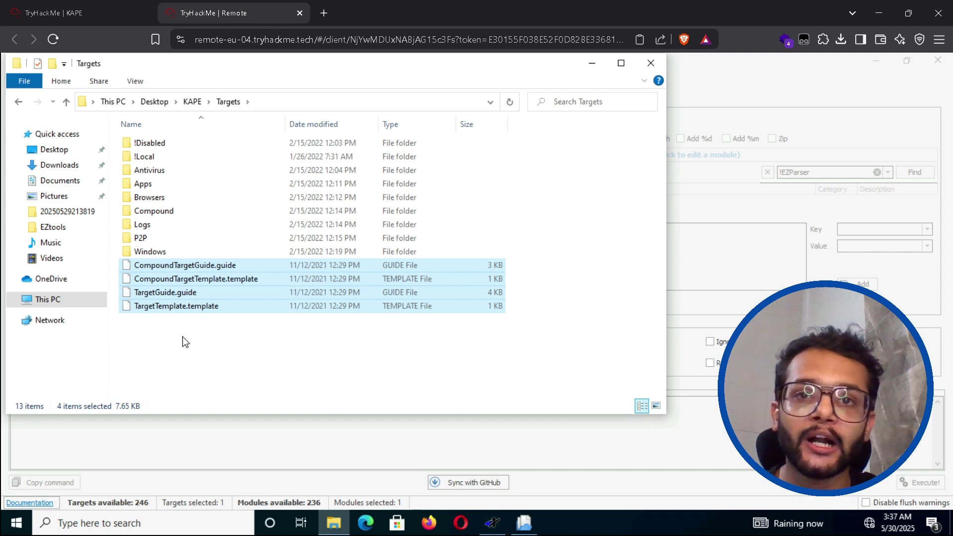
- Open the $MFT target file from the Windows folder inside Targets
{"action": "left_click", "coordinate": [169, 255]}
{"action": "double_click", "coordinate": [169, 256]}
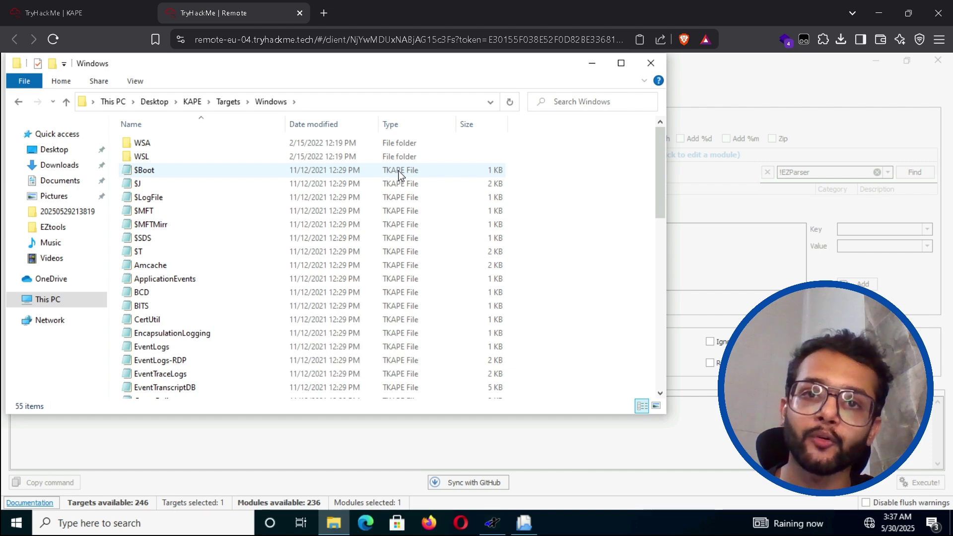
{"action": "left_click", "coordinate": [169, 214]}
{"action": "double_click", "coordinate": [169, 215]}
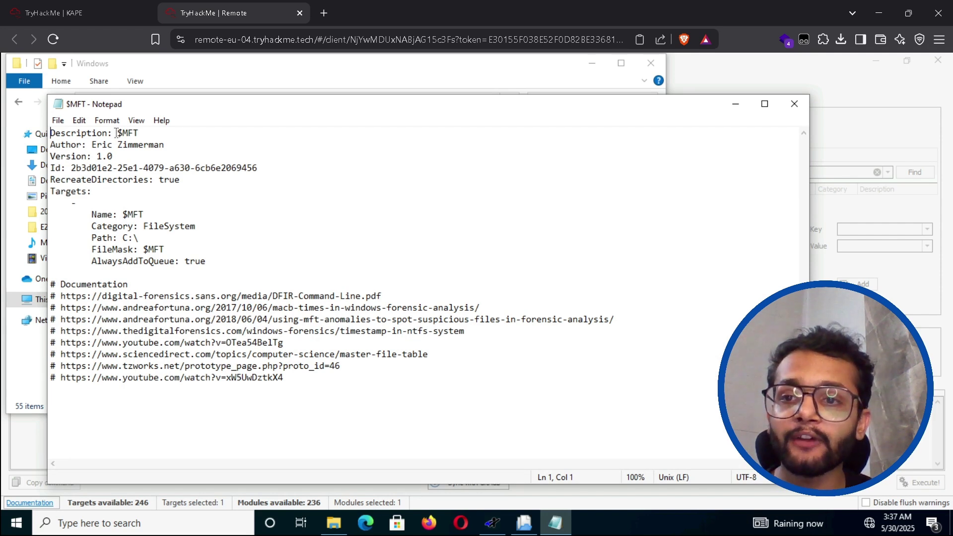
- Examine the description, name, category, path and file mask in the $MFT target definition, and close the file
{"action": "left_click_drag", "start_coordinate": [118, 133], "coordinate": [145, 133]}
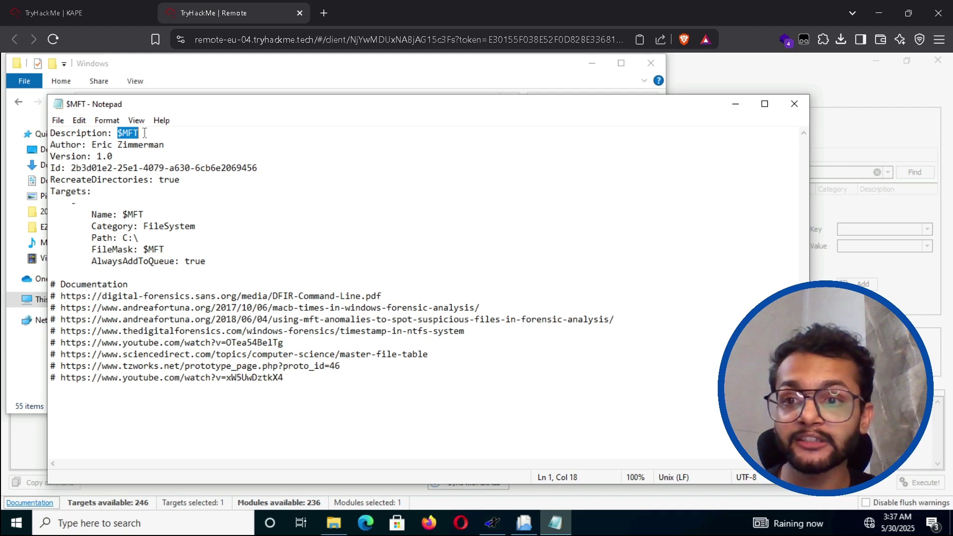
{"action": "left_click_drag", "start_coordinate": [118, 133], "coordinate": [142, 133]}
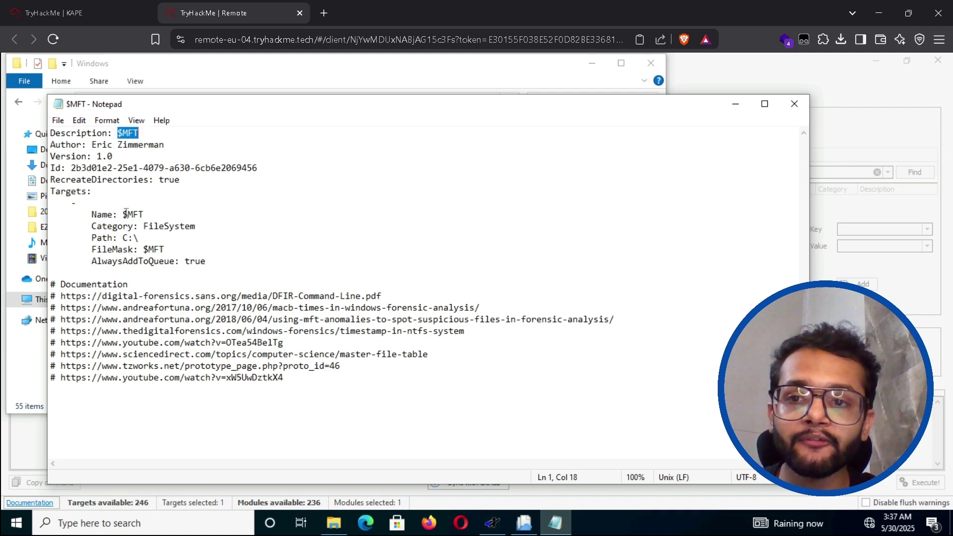
{"action": "left_click_drag", "start_coordinate": [125, 214], "coordinate": [202, 227]}
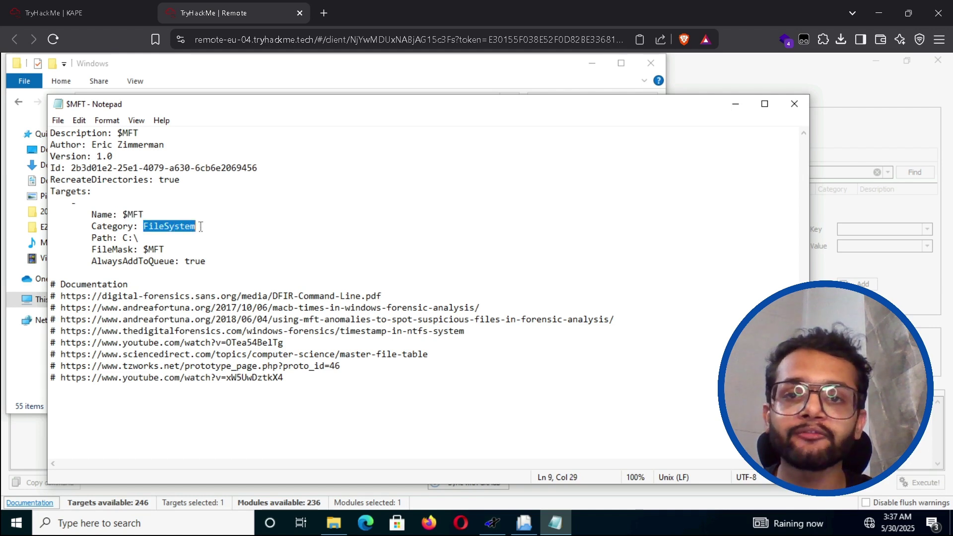
{"action": "left_click_drag", "start_coordinate": [123, 239], "coordinate": [146, 243]}
{"action": "triple_click", "coordinate": [153, 248]}
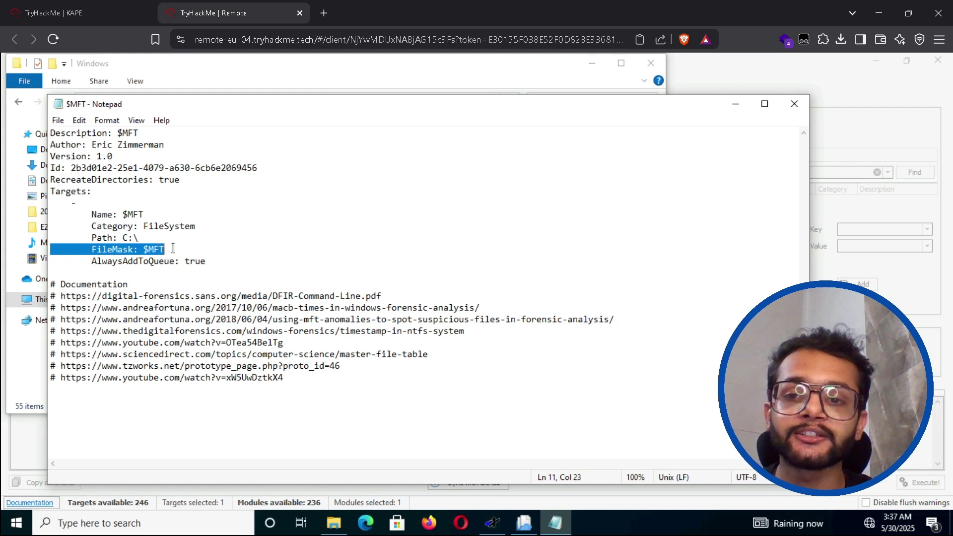
{"action": "left_click", "coordinate": [172, 248]}
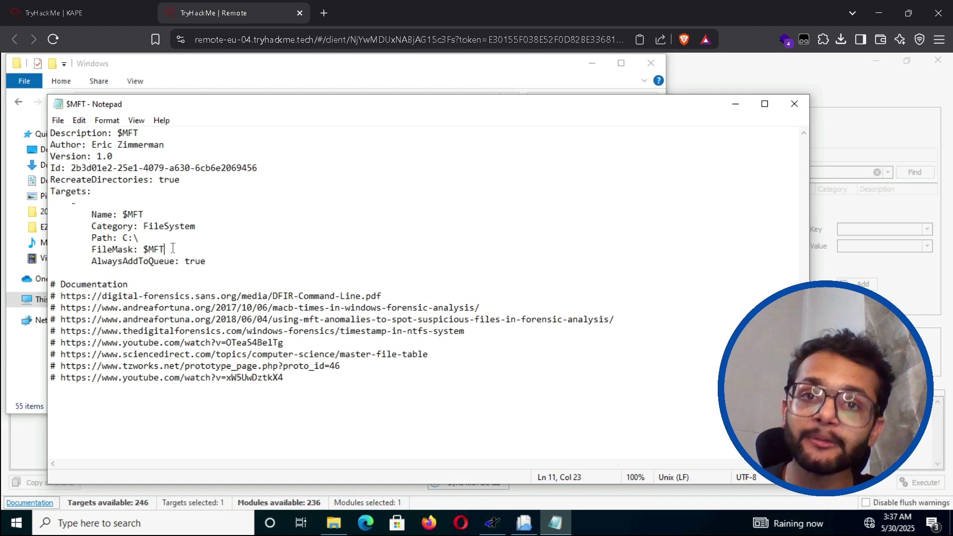
{"action": "left_click", "coordinate": [794, 104]}
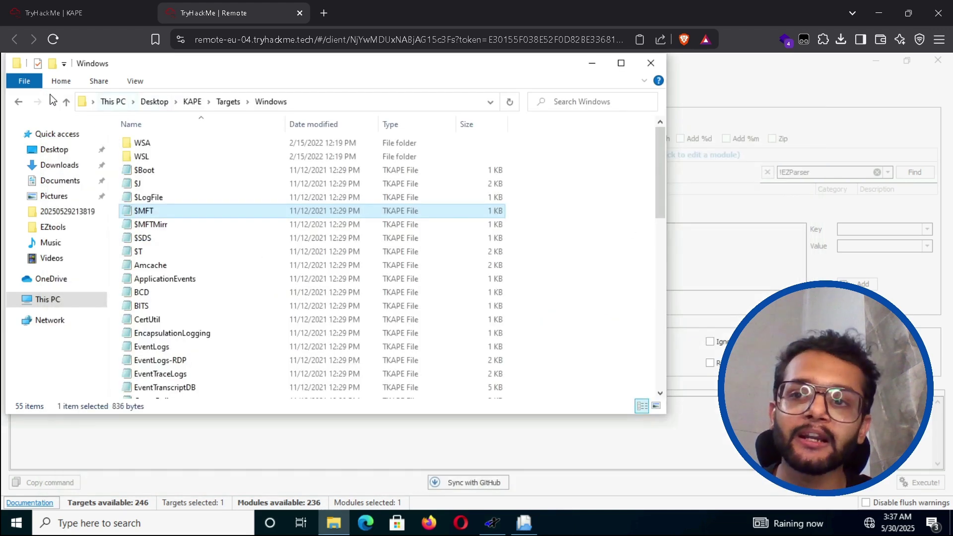
- Return to the Targets folder, open the Antivirus target from its Compound folder, and skim the whole file
{"action": "left_click", "coordinate": [17, 102]}
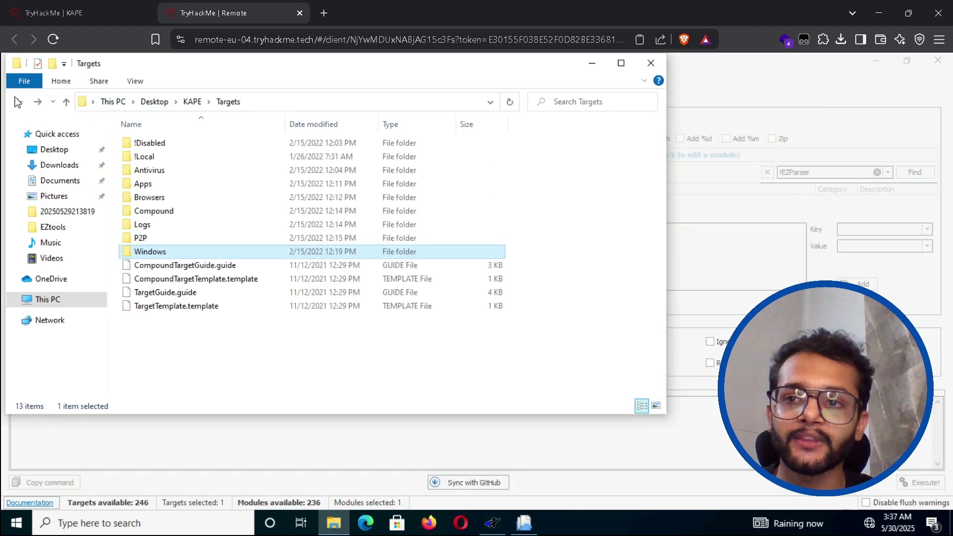
{"action": "double_click", "coordinate": [159, 213]}
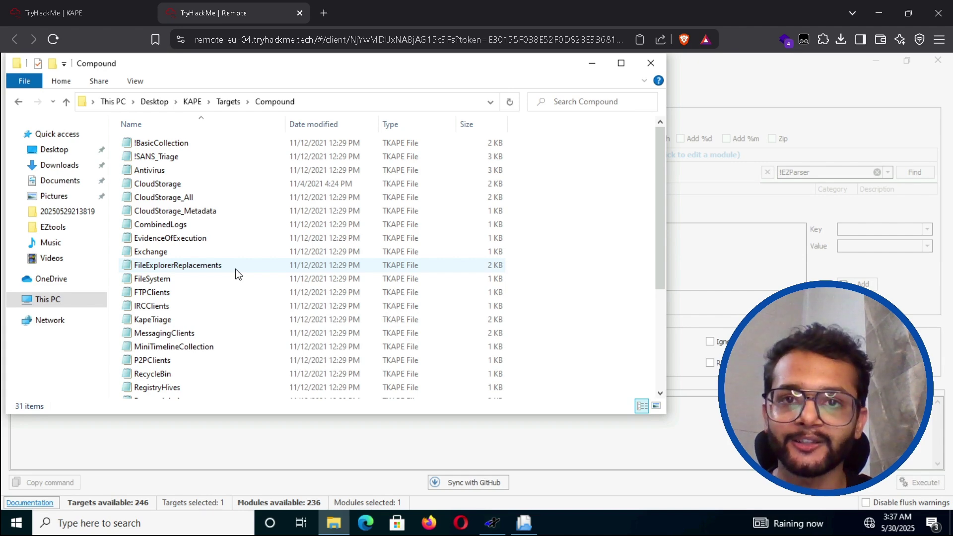
{"action": "left_click", "coordinate": [167, 172]}
{"action": "double_click", "coordinate": [168, 172]}
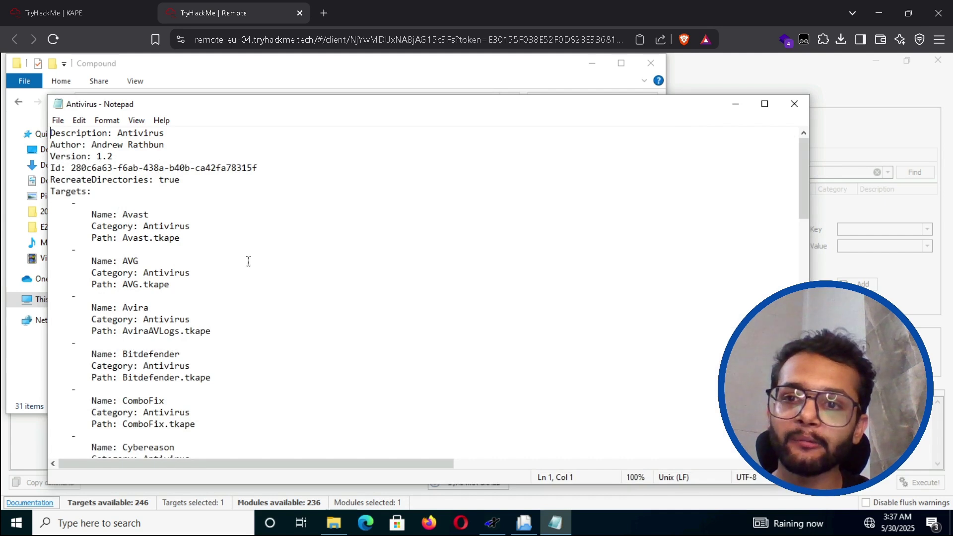
{"action": "scroll", "coordinate": [249, 262], "scroll_direction": "down", "scroll_amount": 20}
{"action": "scroll", "coordinate": [248, 266], "scroll_direction": "up", "scroll_amount": 20}
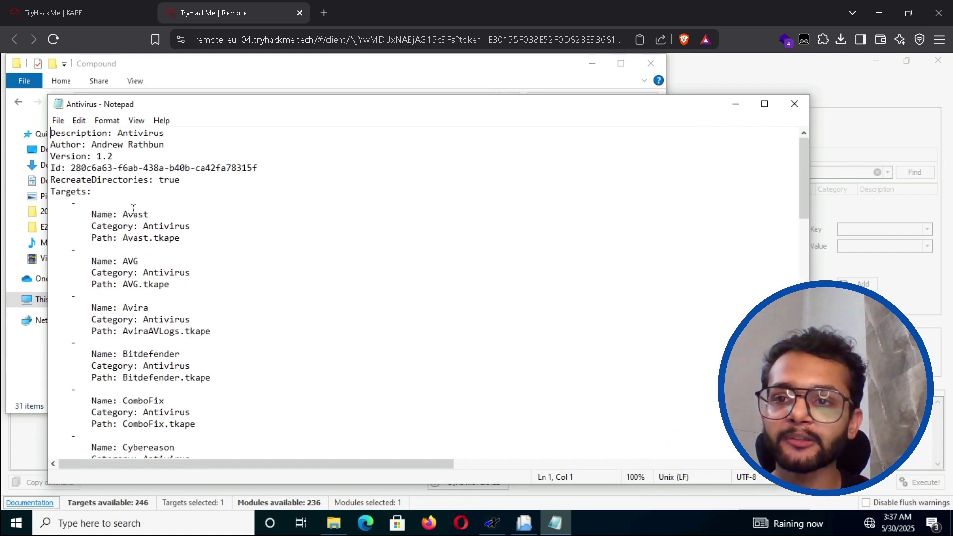
- Examine the Antivirus target's description and its Avast, AVG, Avira and Bitdefender paths, and close the file
{"action": "left_click_drag", "start_coordinate": [113, 133], "coordinate": [166, 133]}
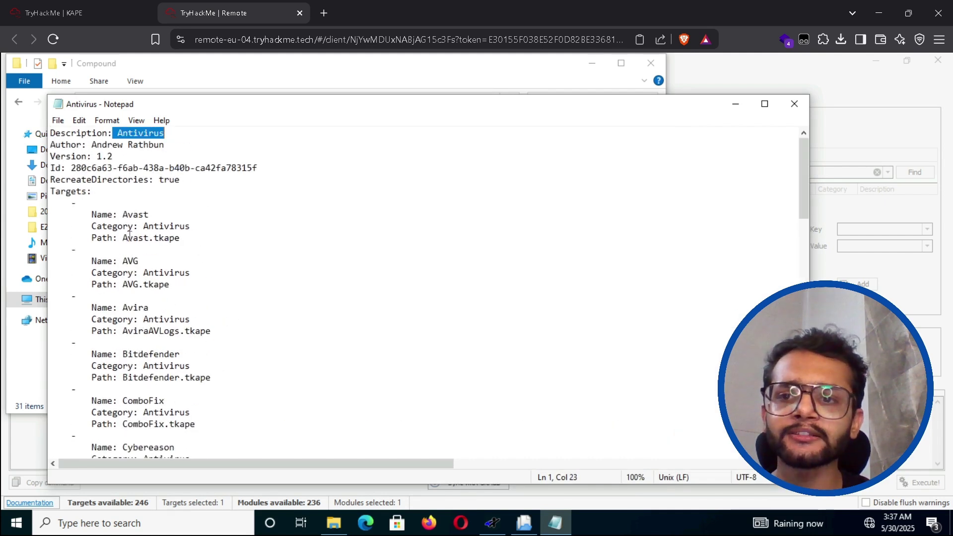
{"action": "left_click_drag", "start_coordinate": [125, 238], "coordinate": [180, 237]}
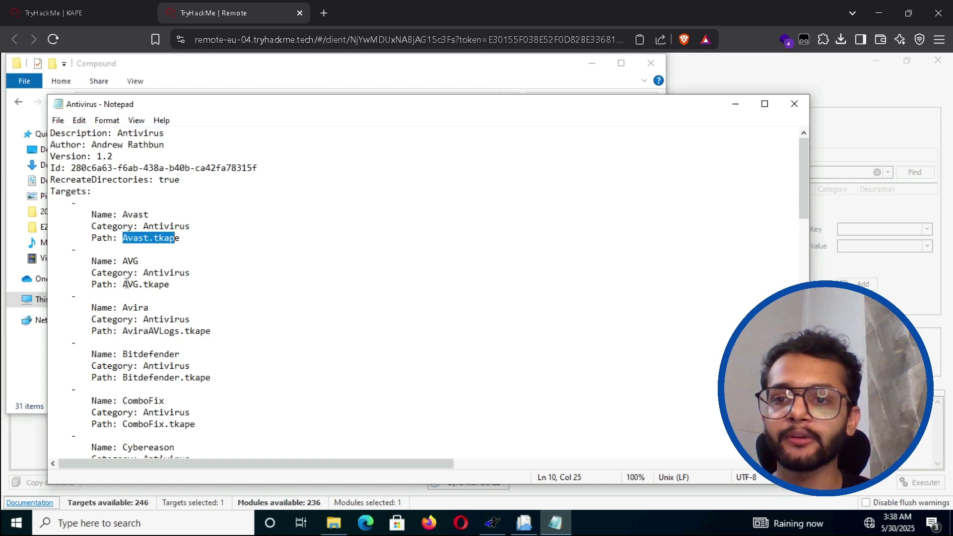
{"action": "left_click_drag", "start_coordinate": [128, 284], "coordinate": [171, 284]}
{"action": "left_click_drag", "start_coordinate": [119, 330], "coordinate": [190, 332]}
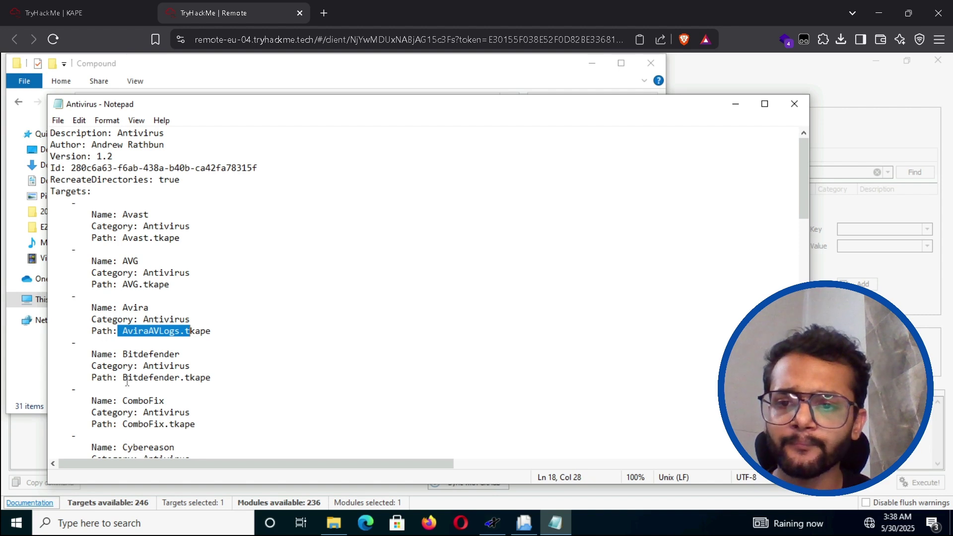
{"action": "left_click_drag", "start_coordinate": [124, 379], "coordinate": [232, 378]}
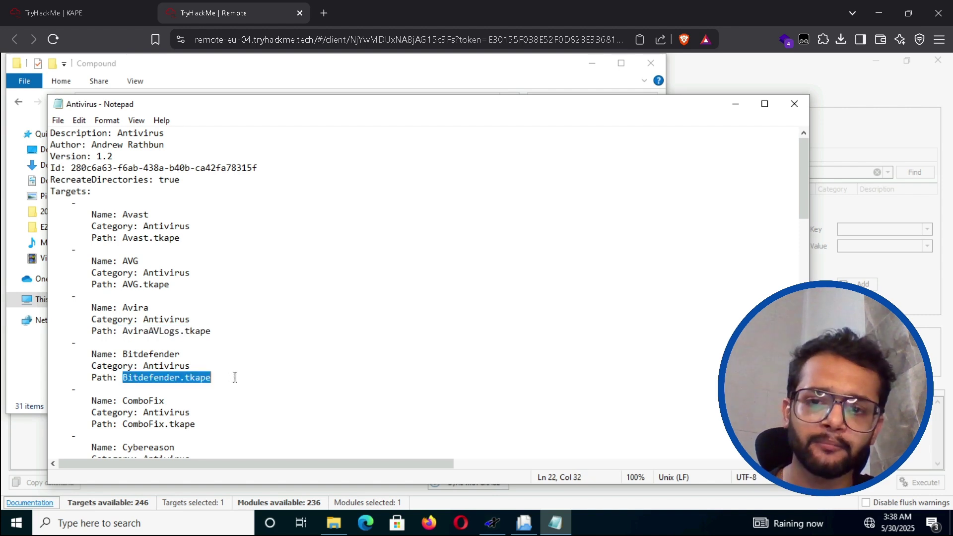
{"action": "left_click", "coordinate": [794, 104]}
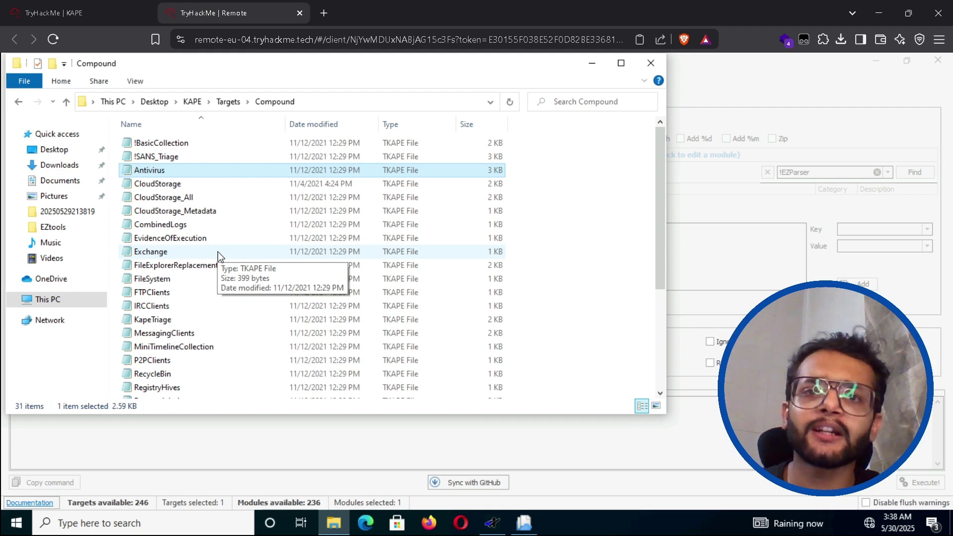
- Switch back to the KAPE room page and find the !Disabled and !Local sections of Task 3
{"action": "key", "text": "ctrl+Tab"}
{"action": "scroll", "coordinate": [228, 267], "scroll_direction": "down", "scroll_amount": 15}
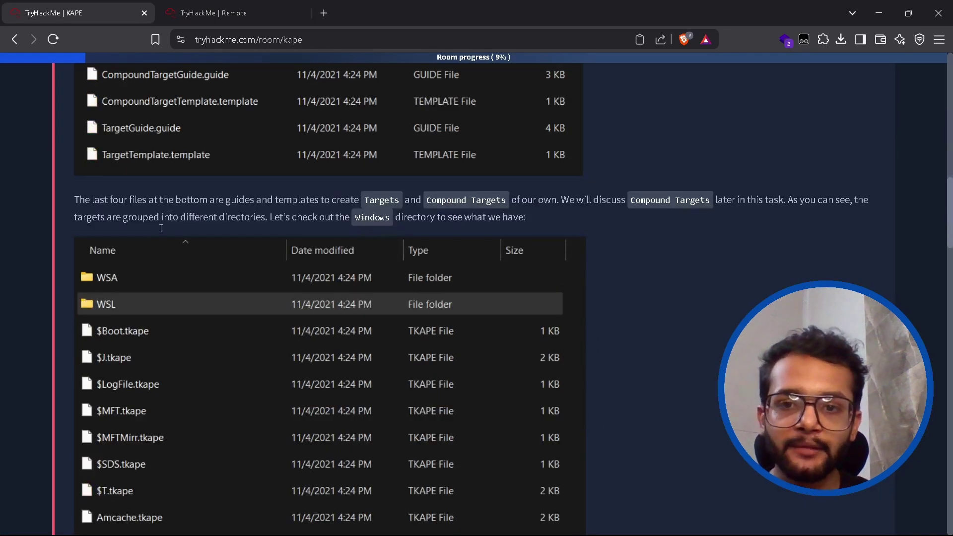
{"action": "scroll", "coordinate": [263, 266], "scroll_direction": "down", "scroll_amount": 15}
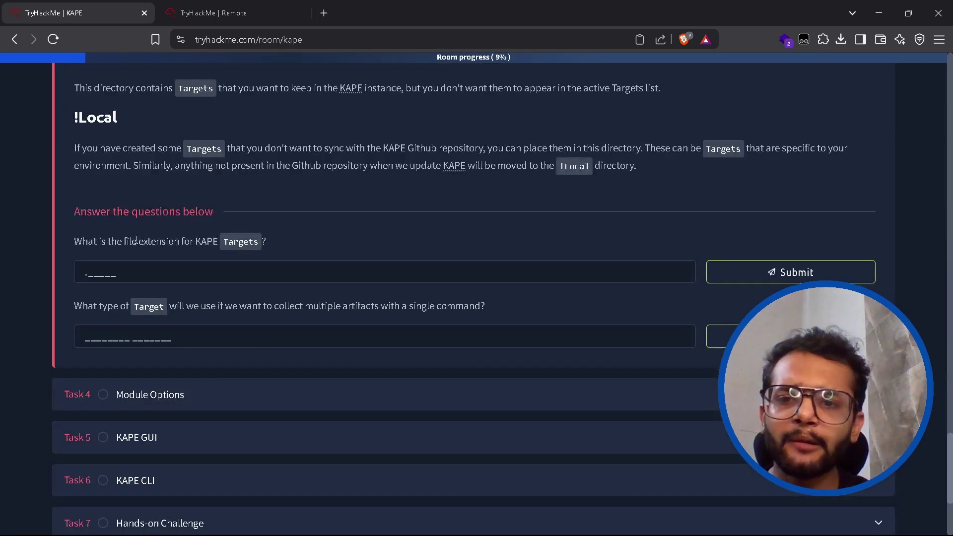
{"action": "scroll", "coordinate": [127, 210], "scroll_direction": "up", "scroll_amount": 4}
{"action": "left_click_drag", "start_coordinate": [74, 273], "coordinate": [143, 274]}
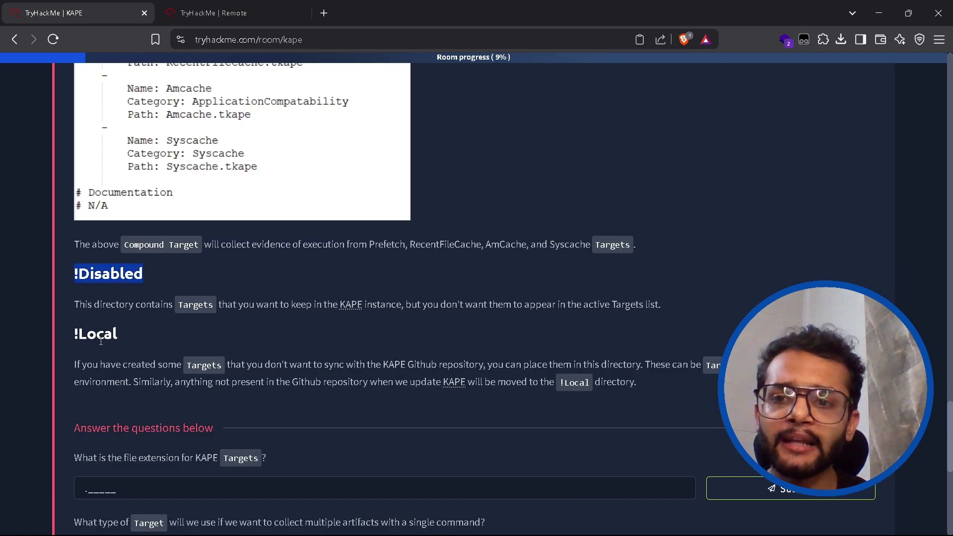
{"action": "left_click_drag", "start_coordinate": [75, 333], "coordinate": [128, 336]}
- On the remote machine, locate !Disabled and !Local in KAPE's Targets folder, and view the target files inside !Disabled
{"action": "key", "text": "ctrl+Tab"}
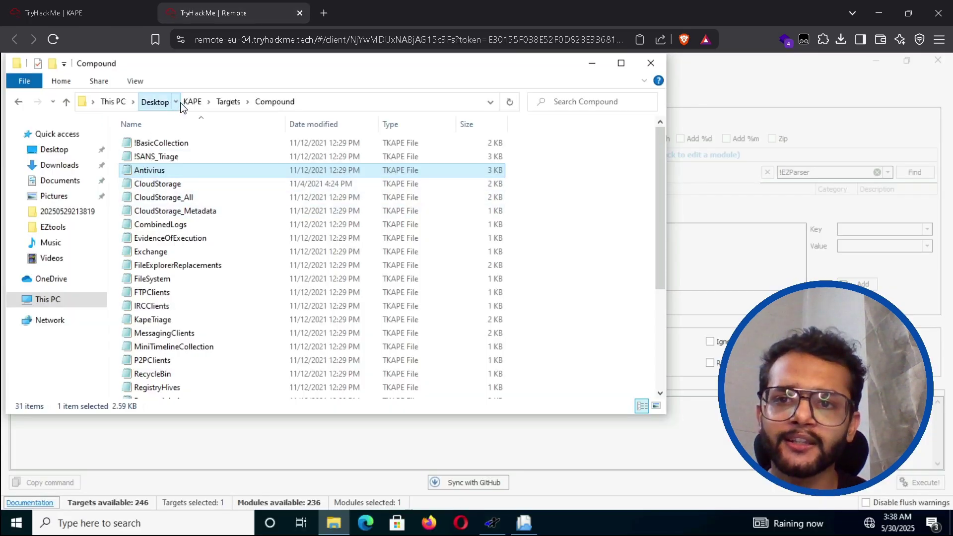
{"action": "left_click", "coordinate": [163, 101]}
{"action": "double_click", "coordinate": [182, 161]}
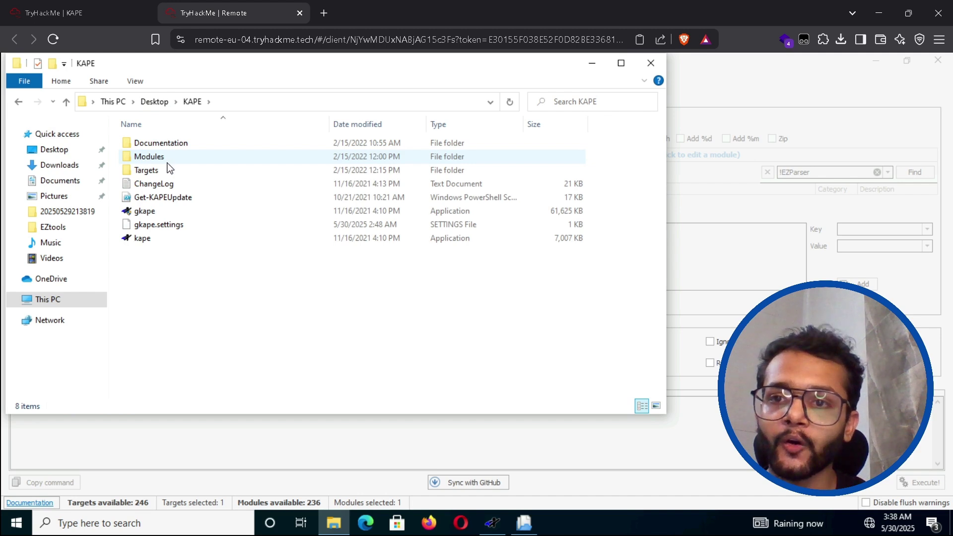
{"action": "double_click", "coordinate": [149, 171]}
{"action": "left_click", "coordinate": [152, 145]}
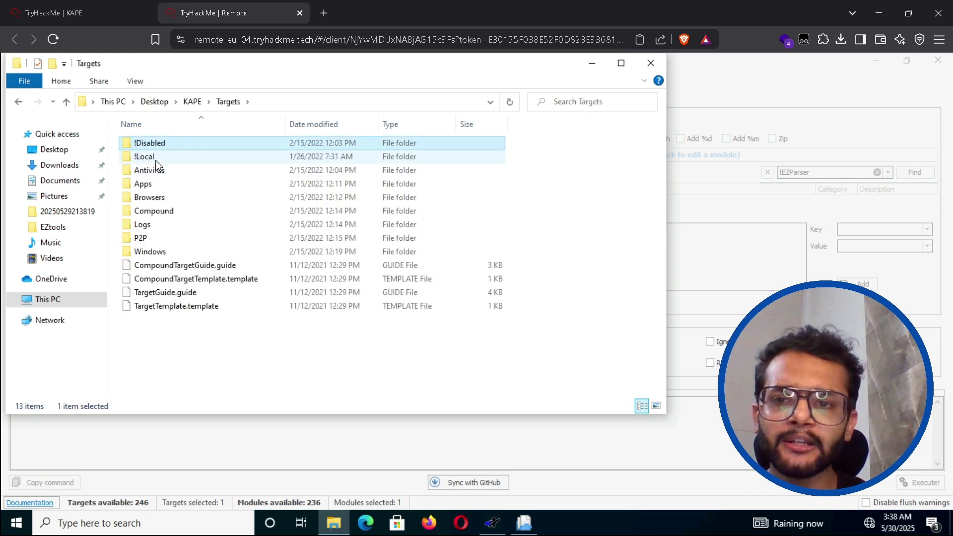
{"action": "left_click", "coordinate": [155, 158]}
{"action": "double_click", "coordinate": [154, 143]}
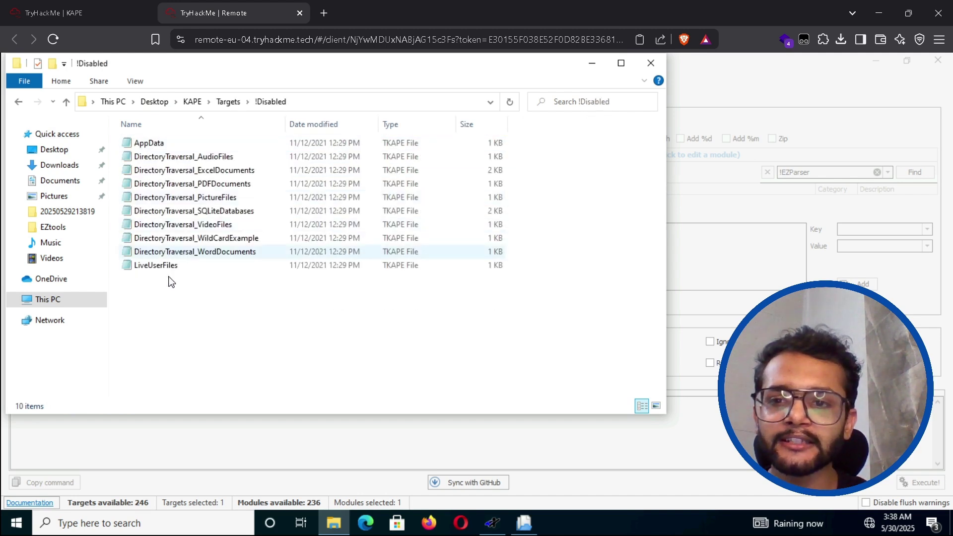
{"action": "key", "text": "ctrl+a"}
- Switch back to the KAPE room page and read the !Disabled description, then find the !Local heading
{"action": "left_click", "coordinate": [88, 20]}
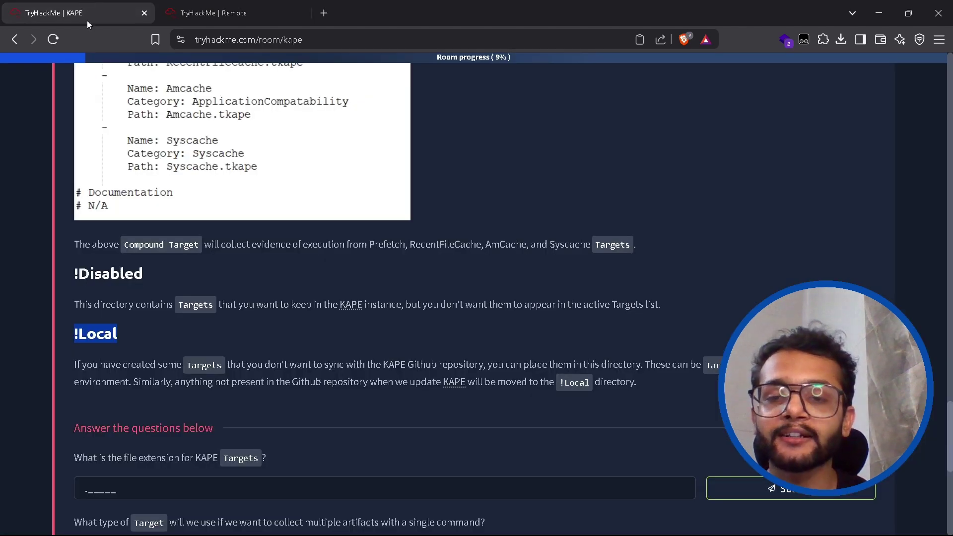
{"action": "left_click_drag", "start_coordinate": [224, 307], "coordinate": [402, 308]}
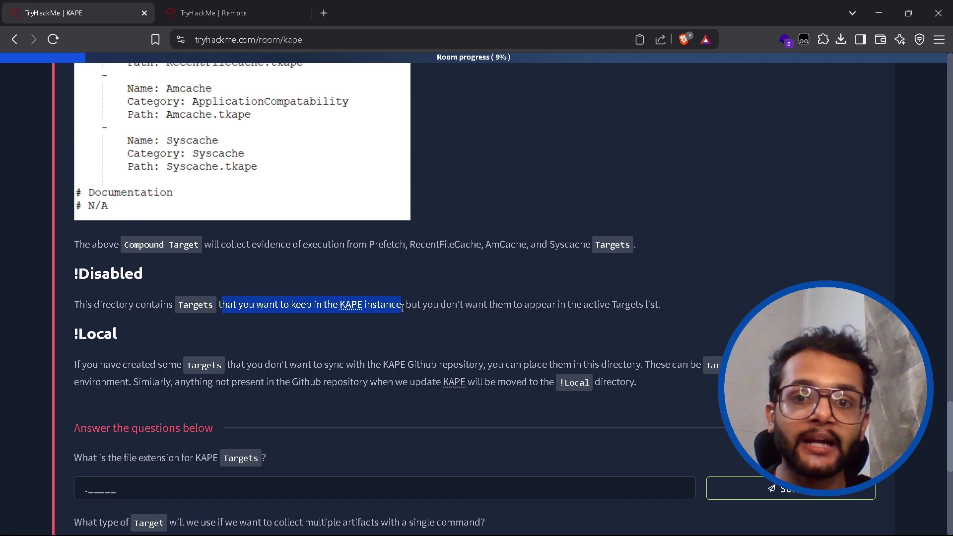
{"action": "left_click_drag", "start_coordinate": [427, 307], "coordinate": [659, 306]}
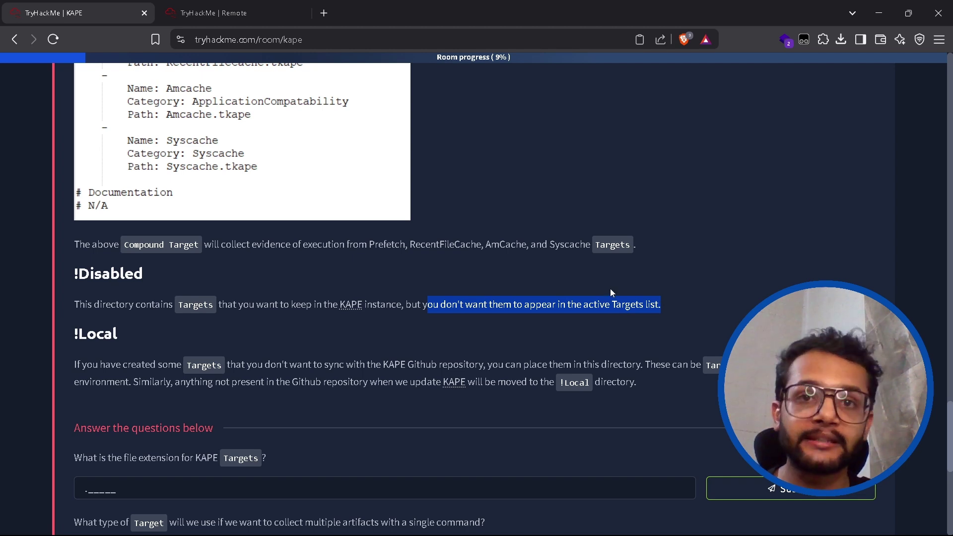
{"action": "left_click_drag", "start_coordinate": [75, 341], "coordinate": [131, 332]}
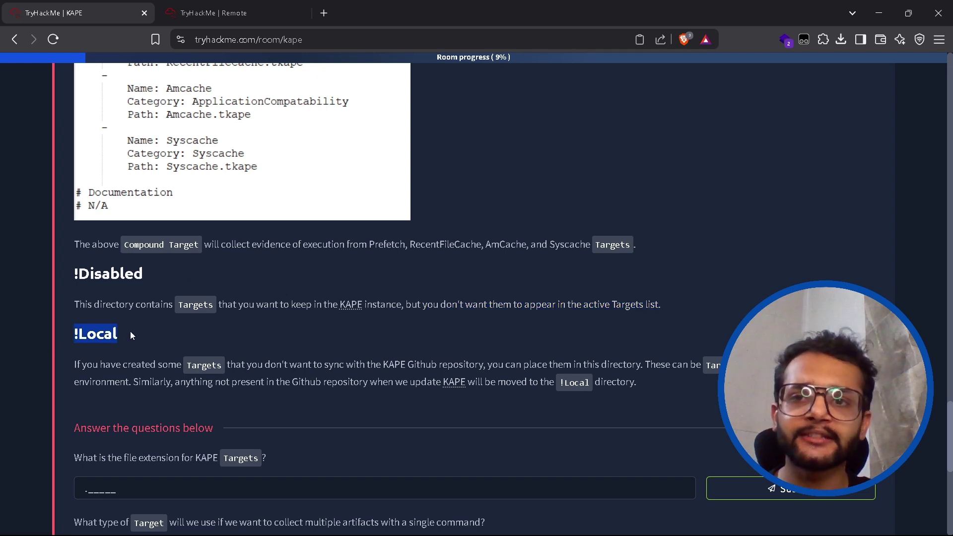
- On the remote machine, go back to KAPE's Targets folder and check the contents of its !Local folder
{"action": "left_click", "coordinate": [219, 13]}
{"action": "left_click", "coordinate": [18, 102]}
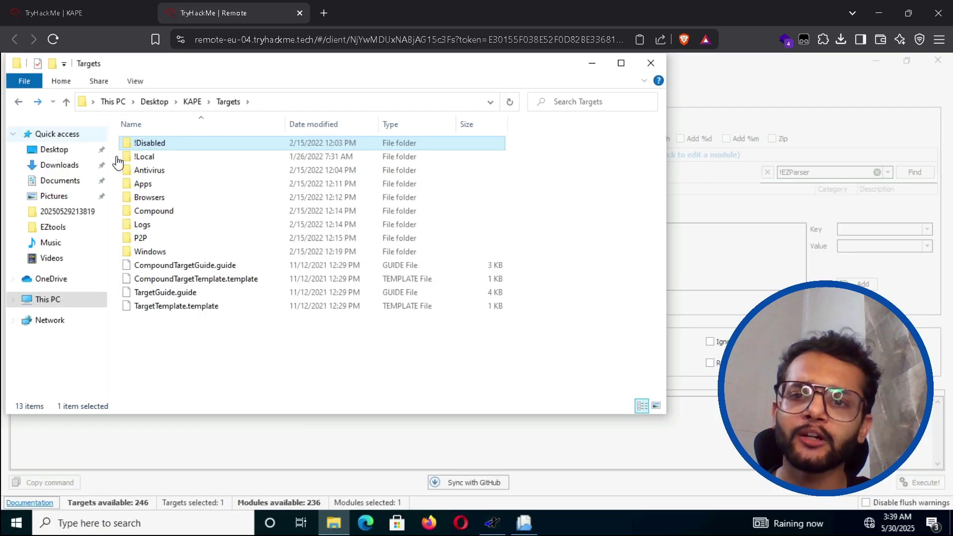
{"action": "double_click", "coordinate": [142, 157]}
{"action": "left_click_drag", "start_coordinate": [181, 303], "coordinate": [295, 234]}
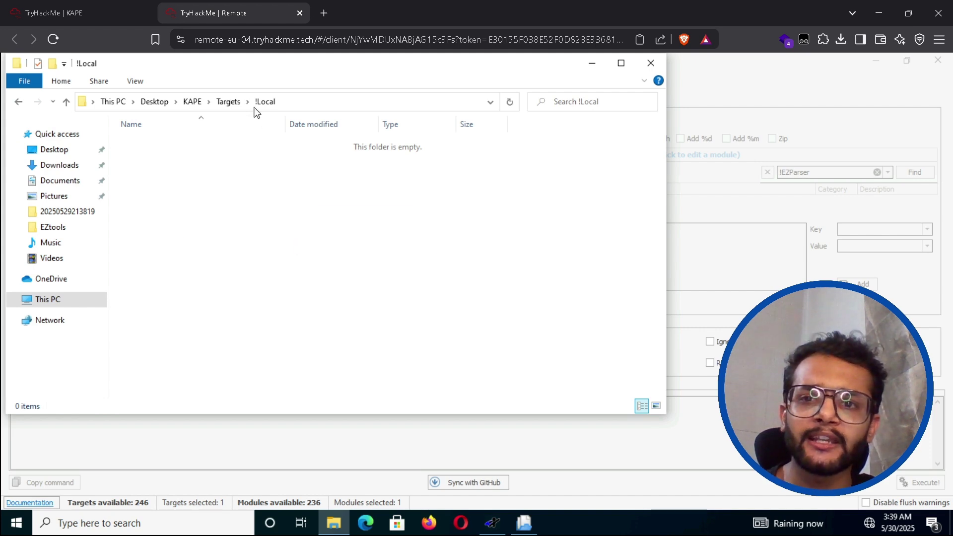
- Return to the Targets folder and revisit the !Disabled folder, followed by the !Local folder
{"action": "left_click", "coordinate": [228, 102]}
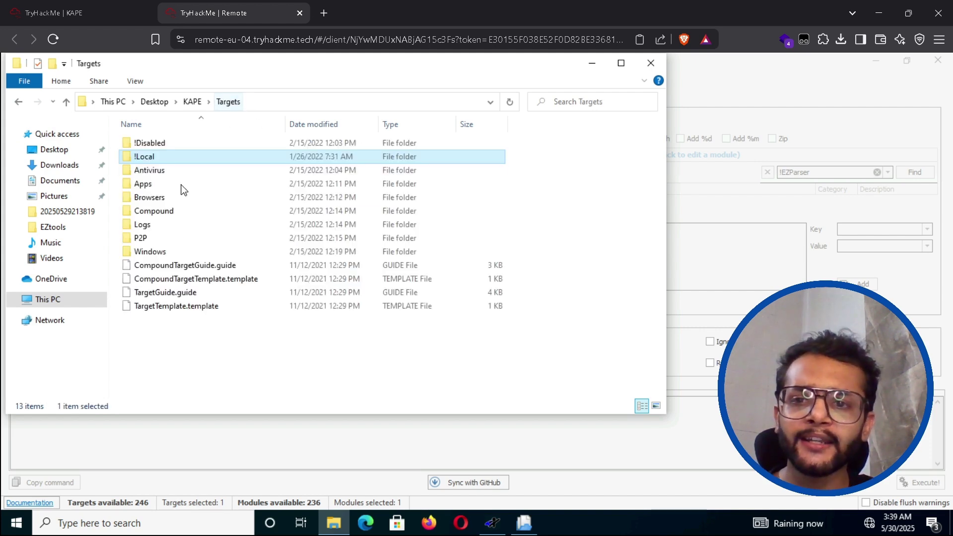
{"action": "double_click", "coordinate": [158, 144]}
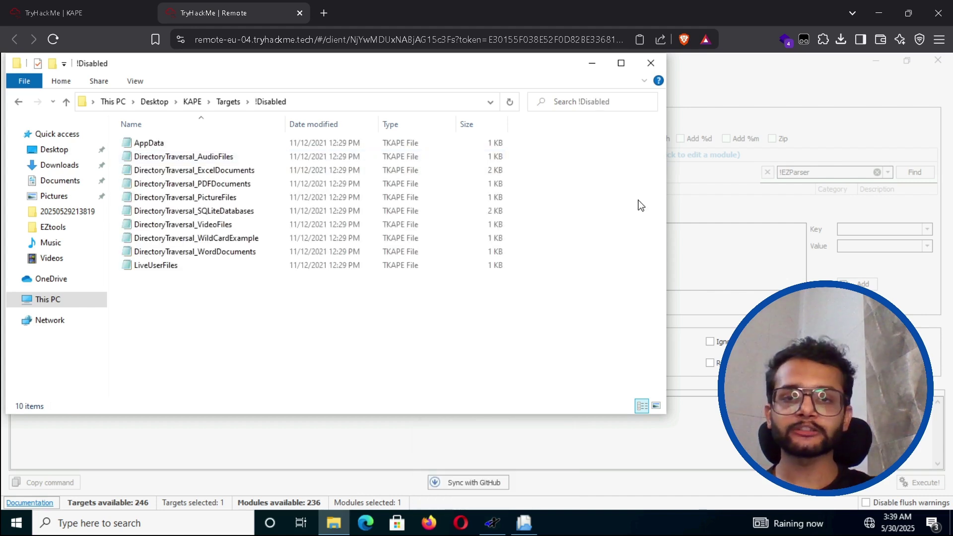
{"action": "left_click", "coordinate": [229, 101]}
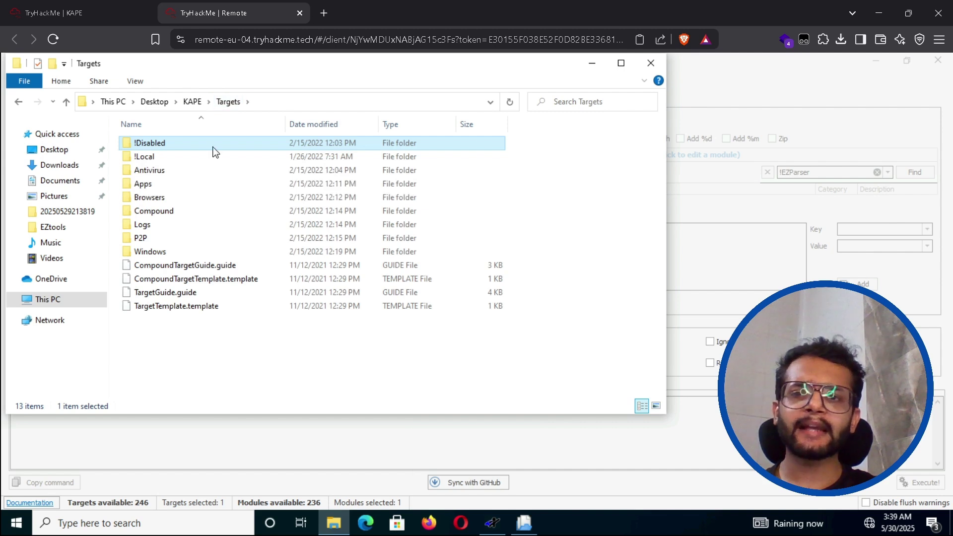
{"action": "left_click", "coordinate": [199, 159]}
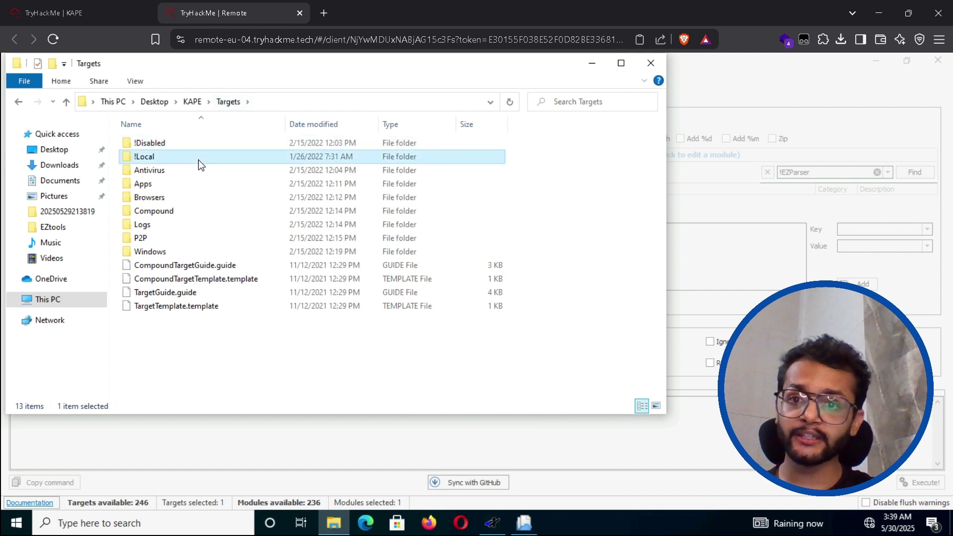
{"action": "double_click", "coordinate": [200, 159]}
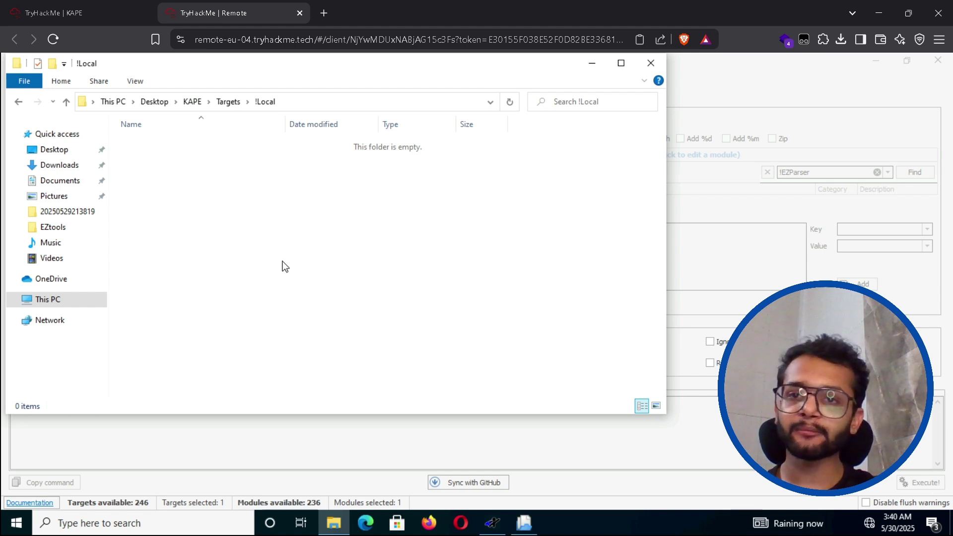
- On the KAPE room page, submit .tkape as the answer to Task 3's question about the file extension for Targets
{"action": "left_click", "coordinate": [118, 14]}
{"action": "scroll", "coordinate": [135, 227], "scroll_direction": "down", "scroll_amount": 4}
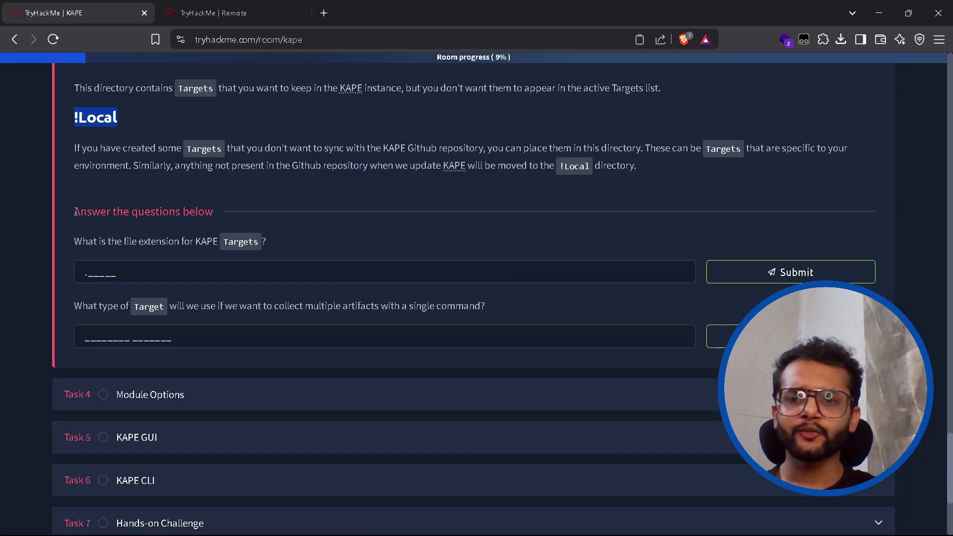
{"action": "left_click_drag", "start_coordinate": [75, 211], "coordinate": [203, 225]}
{"action": "left_click_drag", "start_coordinate": [74, 241], "coordinate": [219, 241]}
{"action": "left_click", "coordinate": [238, 272]}
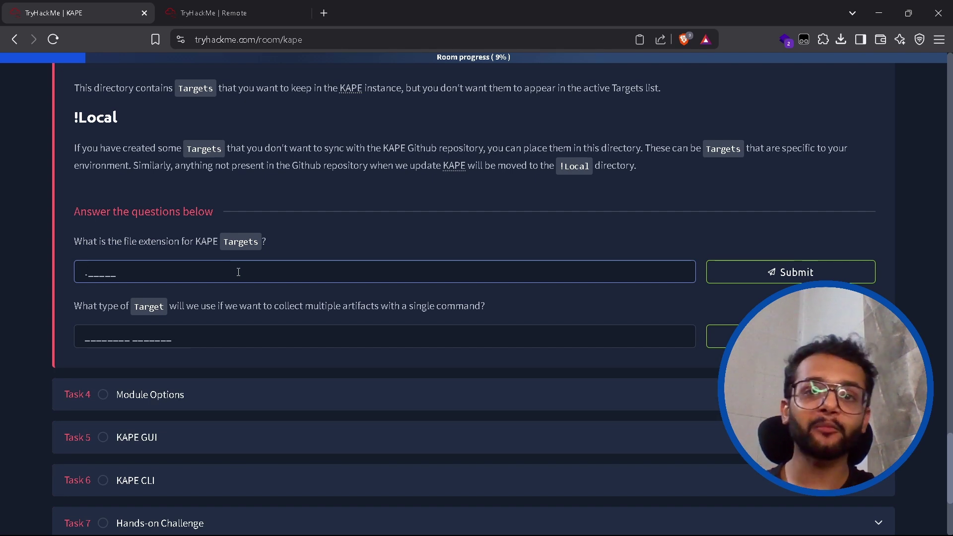
{"action": "type", "text": ".t"}
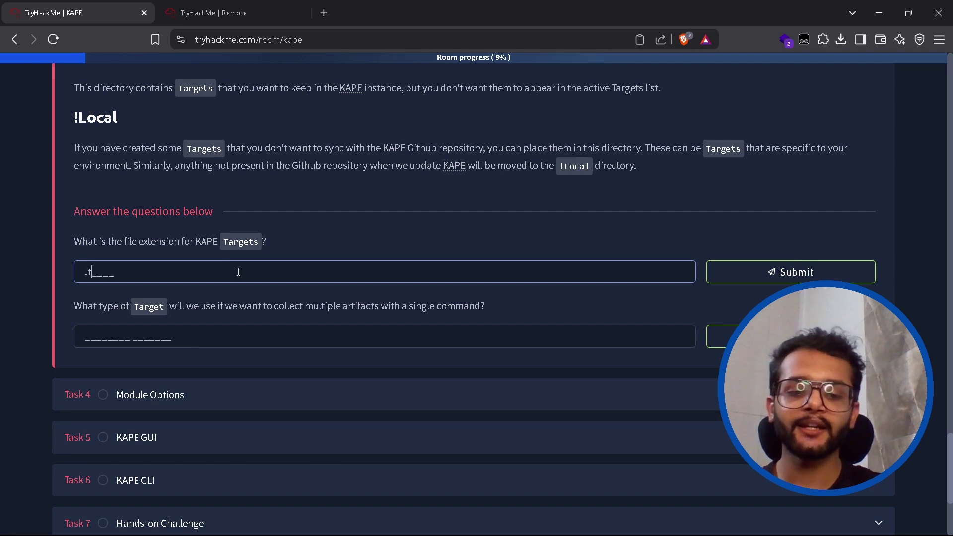
{"action": "type", "text": "kape"}
{"action": "key", "text": "Return"}
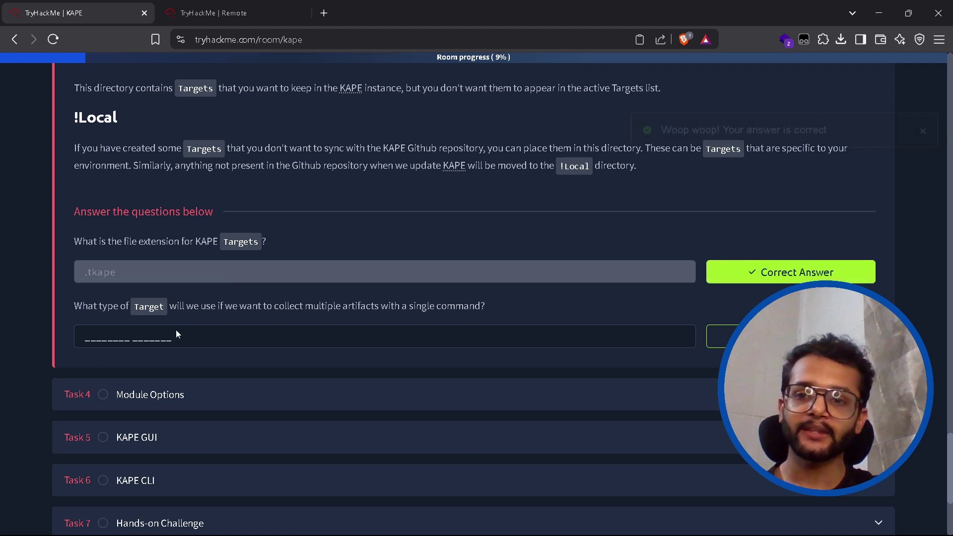
- Submit "Compound Targets" as the answer to the question on collecting multiple artifacts with a single command
{"action": "left_click_drag", "start_coordinate": [74, 306], "coordinate": [504, 308]}
{"action": "left_click", "coordinate": [177, 305]}
{"action": "left_click", "coordinate": [497, 344]}
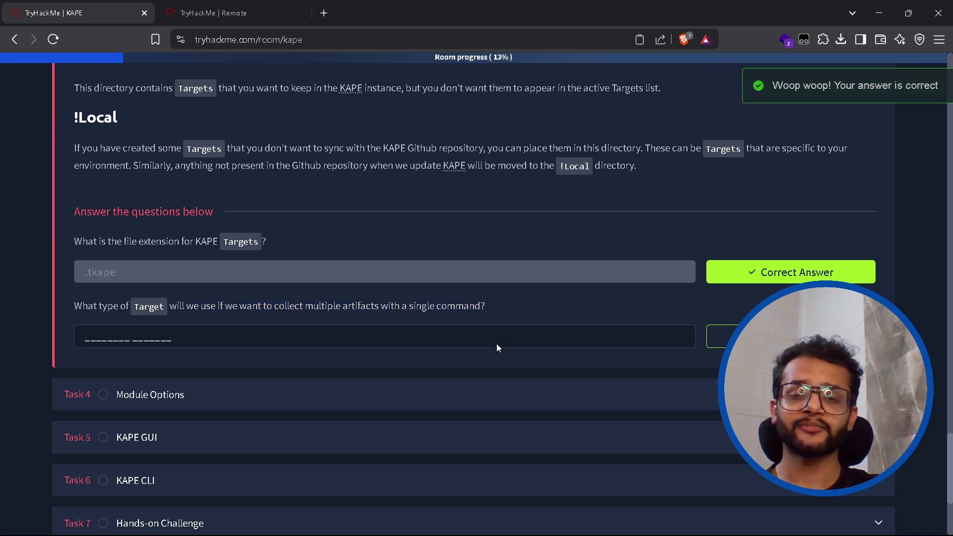
{"action": "left_click", "coordinate": [496, 336]}
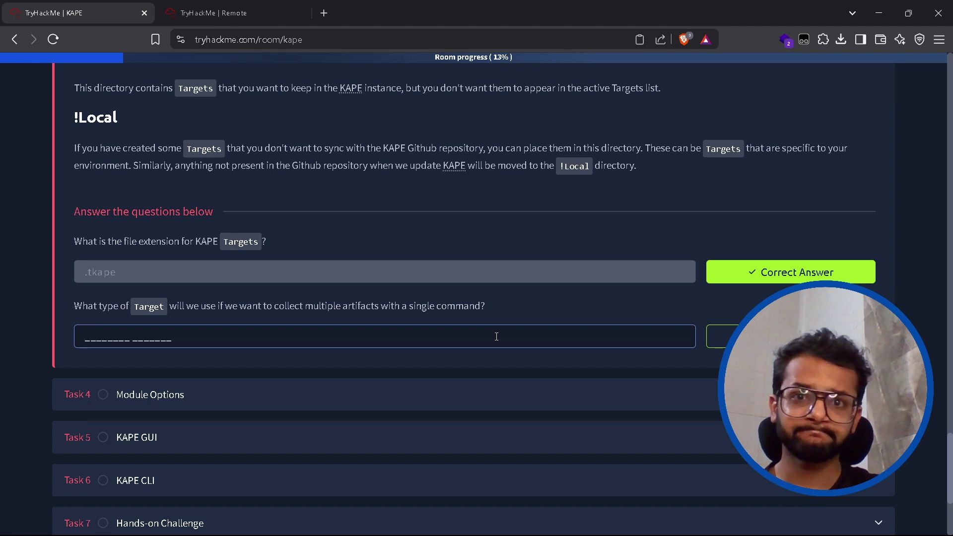
{"action": "type", "text": "Comp"}
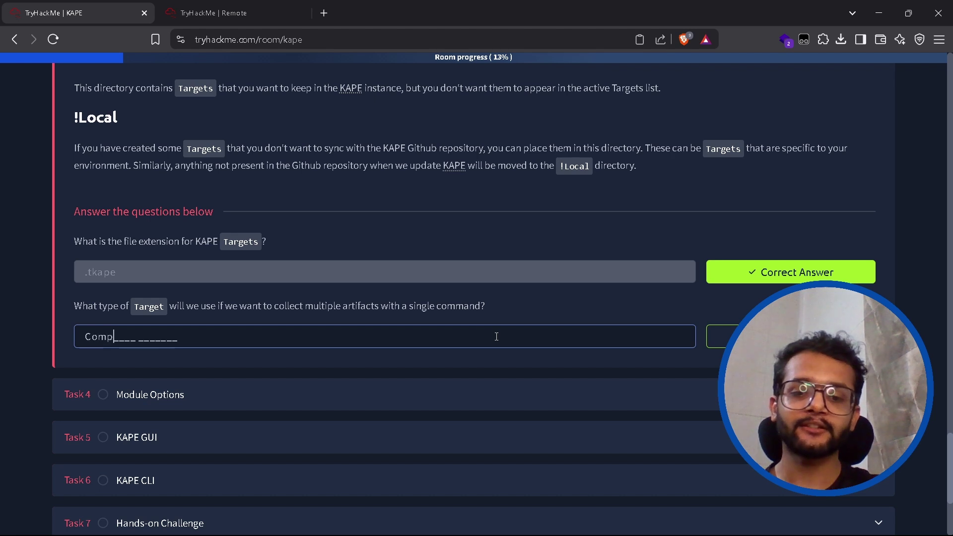
{"action": "type", "text": "ound "}
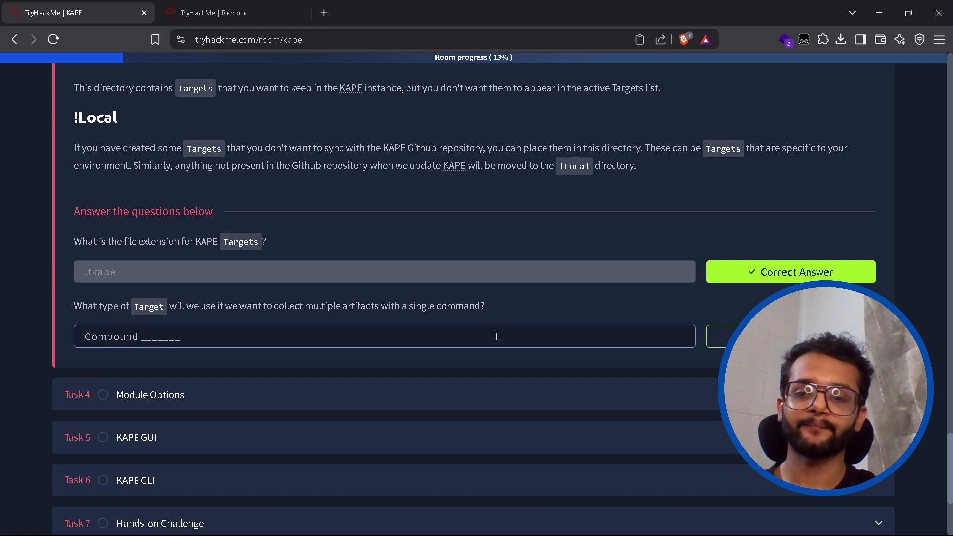
{"action": "type", "text": "Target"}
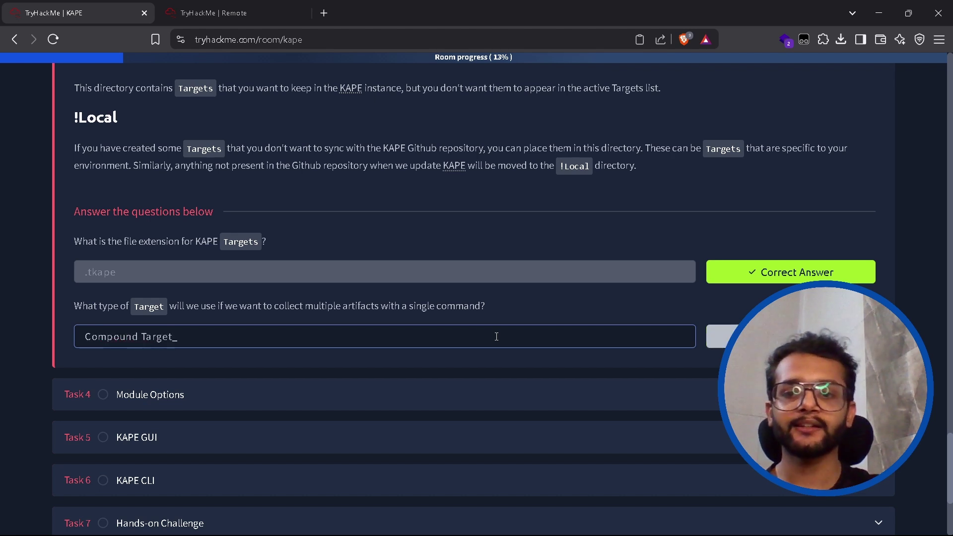
{"action": "type", "text": "s"}
{"action": "key", "text": "Return"}
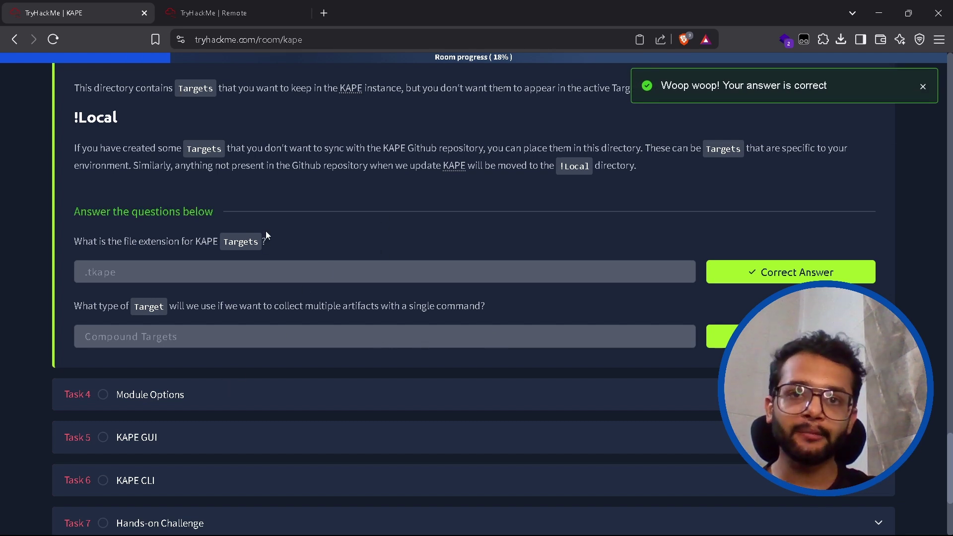
- Expand Task 4, Module Options, and view the contents of KAPE's Modules folder on the remote machine
{"action": "left_click", "coordinate": [172, 395]}
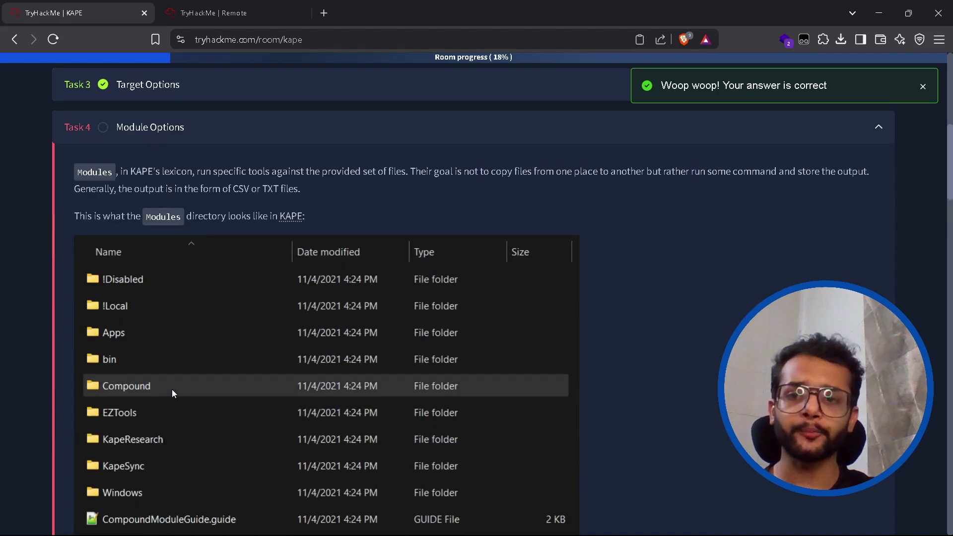
{"action": "left_click", "coordinate": [213, 13]}
{"action": "left_click", "coordinate": [191, 101]}
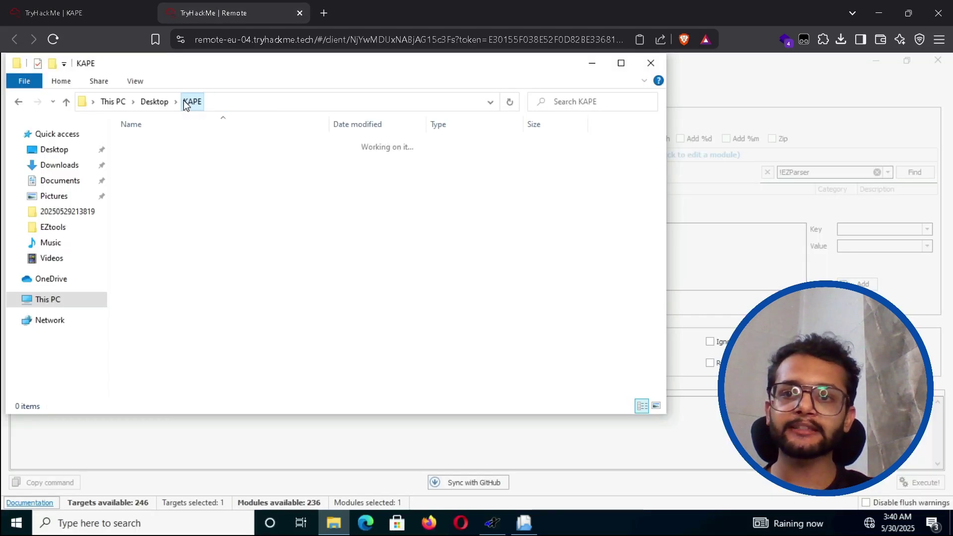
{"action": "double_click", "coordinate": [177, 156]}
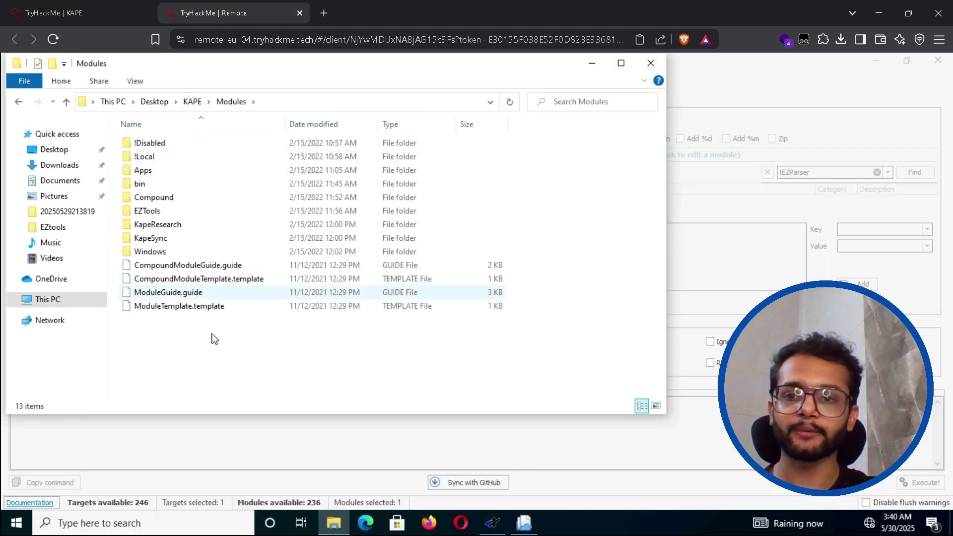
{"action": "left_click_drag", "start_coordinate": [195, 342], "coordinate": [184, 140]}
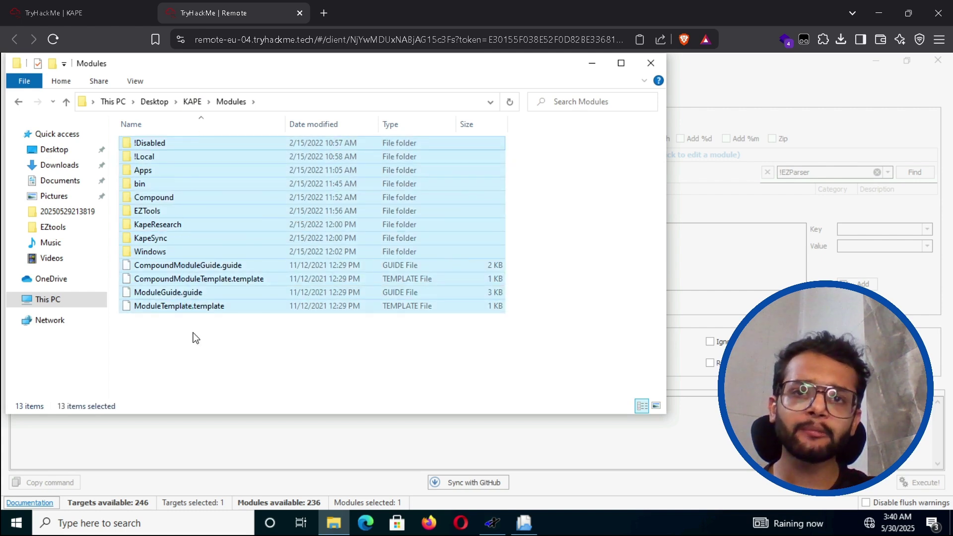
{"action": "left_click", "coordinate": [191, 335]}
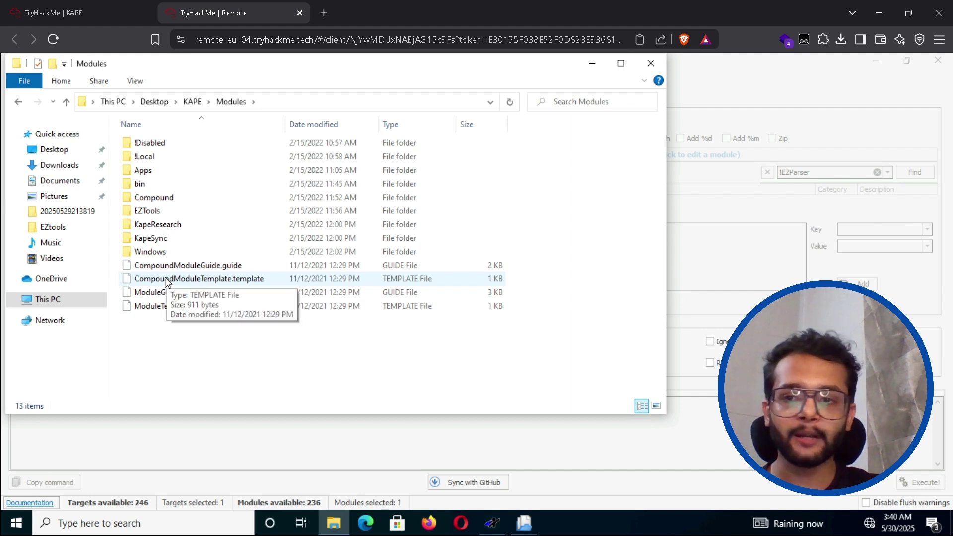
- Open the Windows_IPConfig module from the Windows folder, examine its description, executable and export file, and close it
{"action": "double_click", "coordinate": [149, 252]}
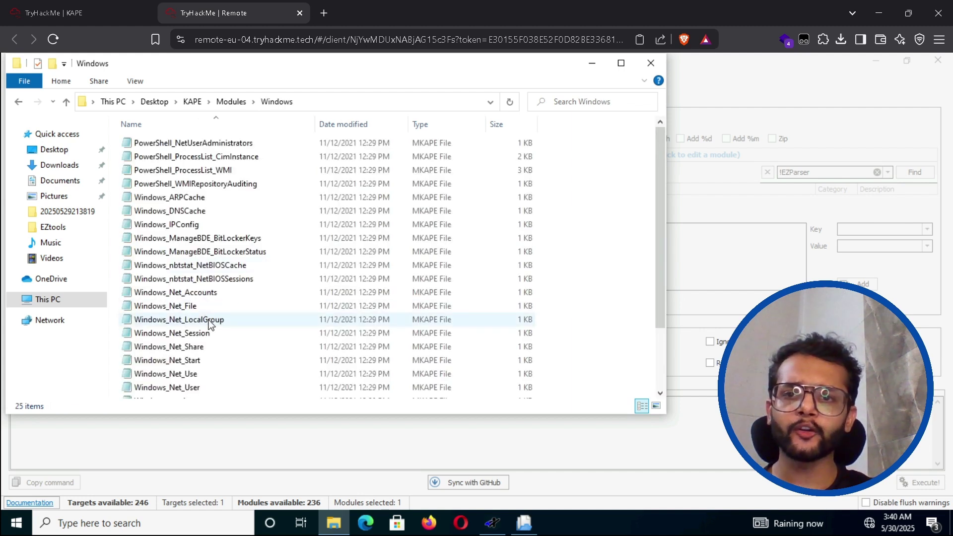
{"action": "double_click", "coordinate": [167, 224]}
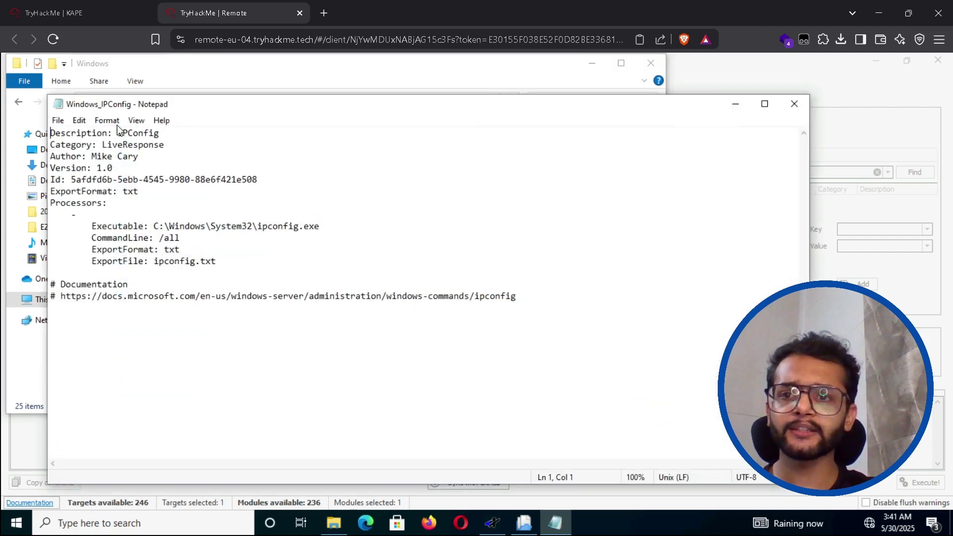
{"action": "left_click_drag", "start_coordinate": [113, 132], "coordinate": [172, 131]}
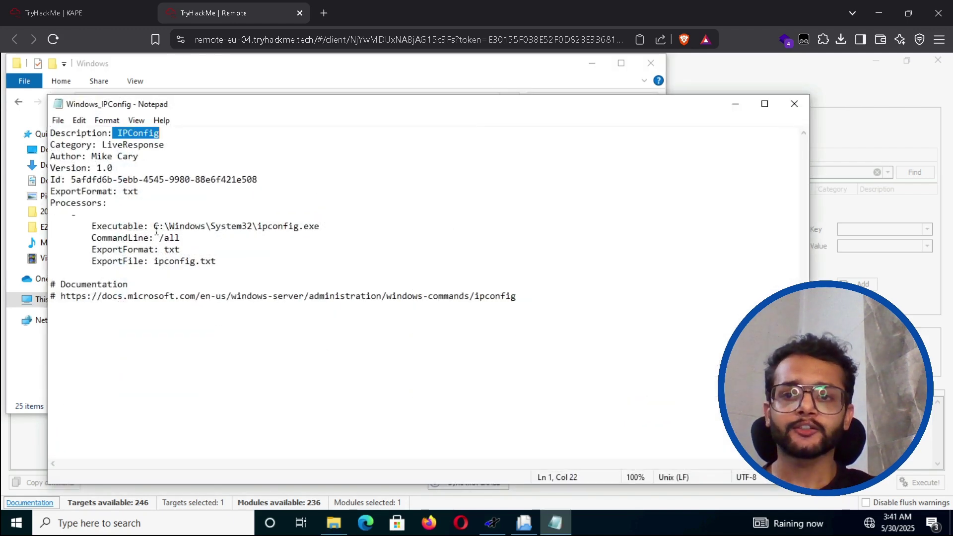
{"action": "left_click_drag", "start_coordinate": [154, 226], "coordinate": [333, 227]}
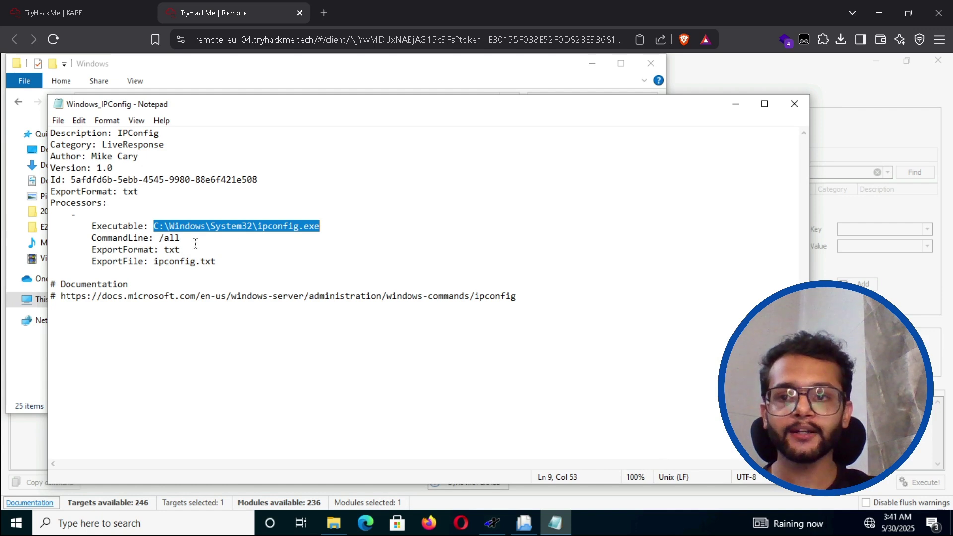
{"action": "left_click_drag", "start_coordinate": [165, 250], "coordinate": [211, 262]}
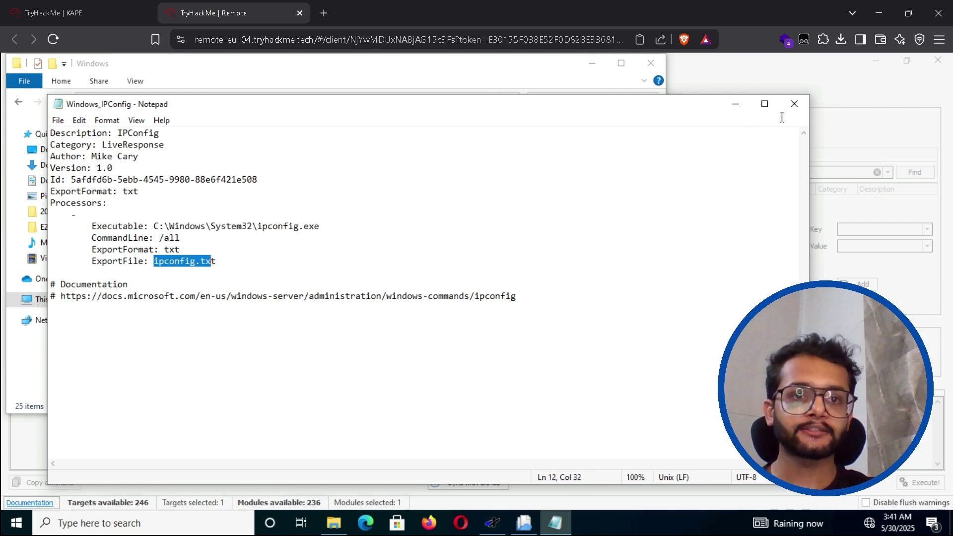
{"action": "left_click", "coordinate": [794, 104]}
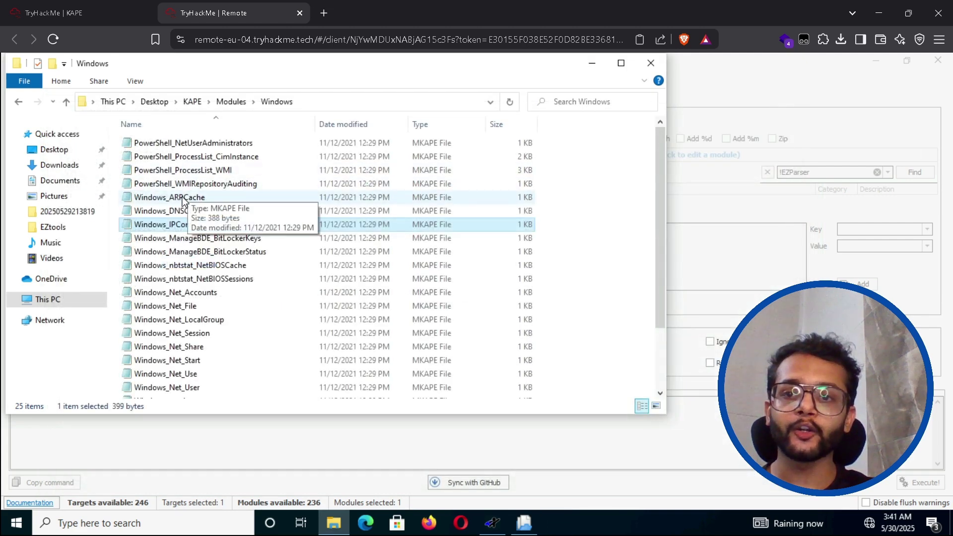
- Open the Windows_ARPCache module, examine its description, executable path and export file, and close it
{"action": "double_click", "coordinate": [182, 199]}
{"action": "left_click", "coordinate": [222, 195]}
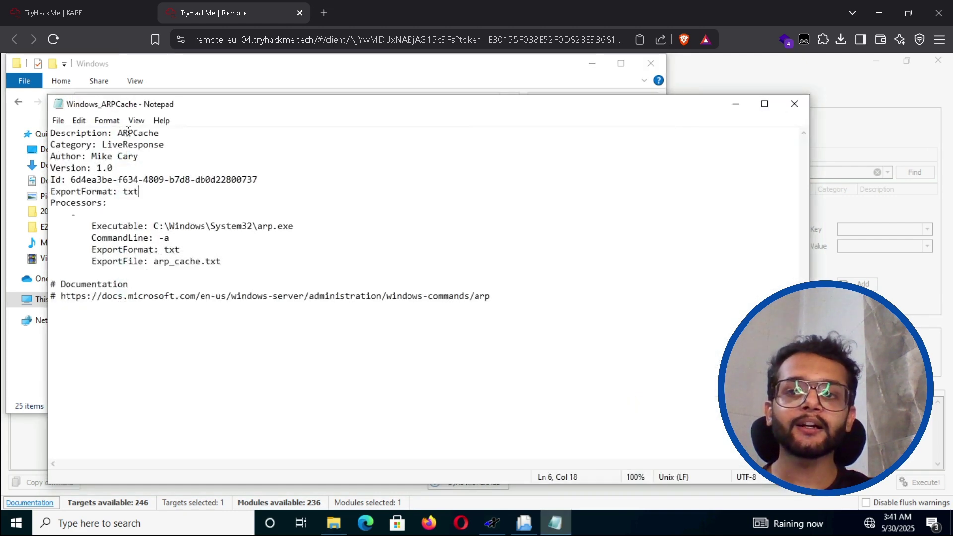
{"action": "left_click_drag", "start_coordinate": [118, 133], "coordinate": [160, 133]}
{"action": "left_click_drag", "start_coordinate": [155, 226], "coordinate": [296, 225]}
{"action": "left_click_drag", "start_coordinate": [154, 237], "coordinate": [237, 262]}
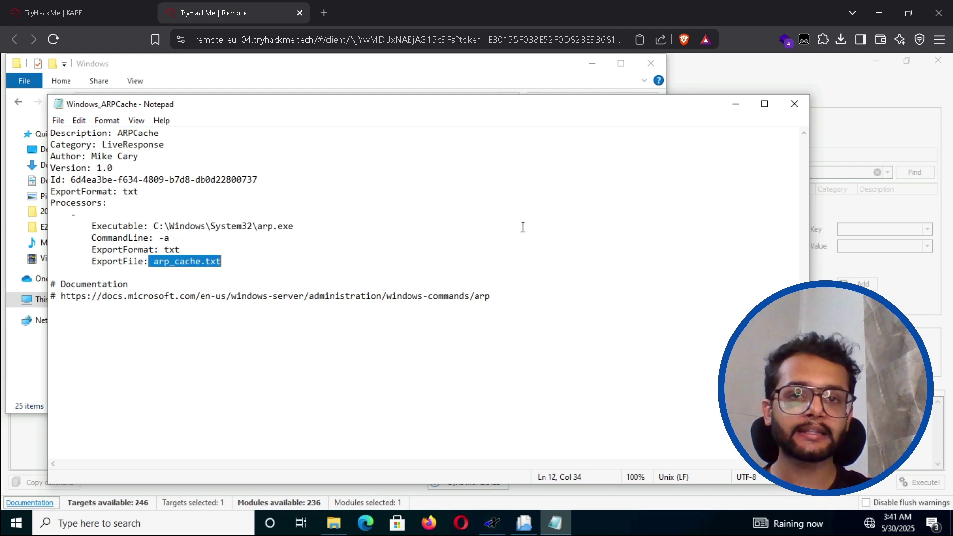
{"action": "left_click", "coordinate": [805, 103]}
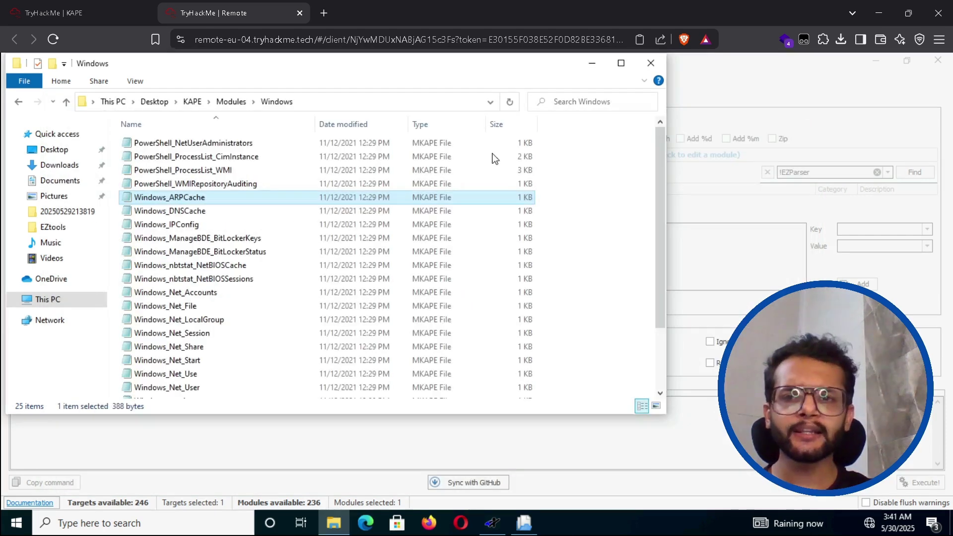
- Open the bstrings module from the Compound folder in KAPE's Modules directory, examine its description, and close it
{"action": "left_click", "coordinate": [19, 101]}
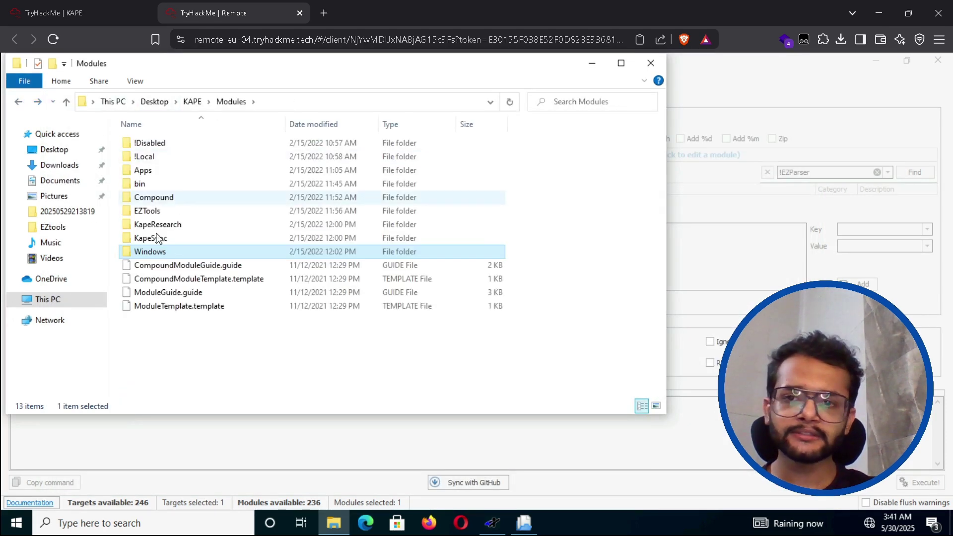
{"action": "double_click", "coordinate": [149, 201]}
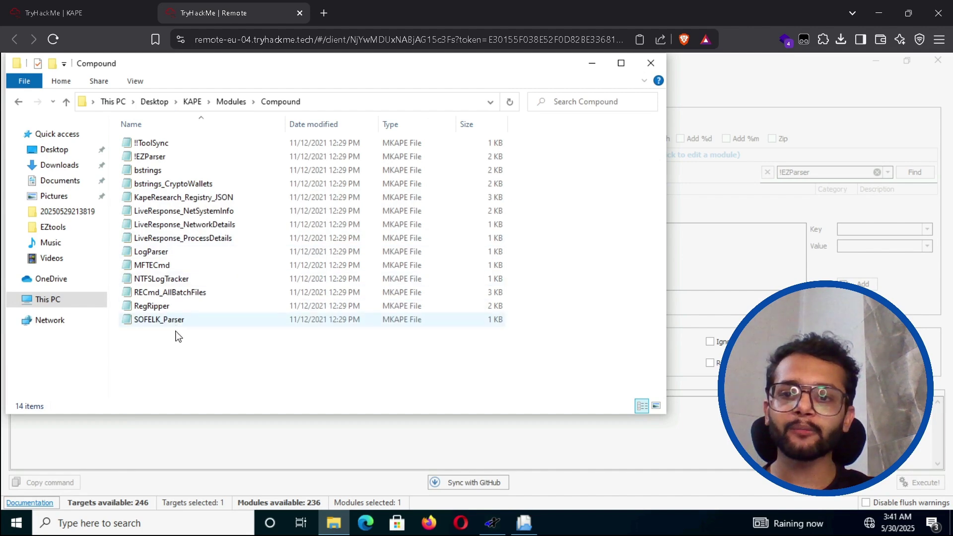
{"action": "left_click_drag", "start_coordinate": [174, 331], "coordinate": [178, 171]}
{"action": "double_click", "coordinate": [178, 171]}
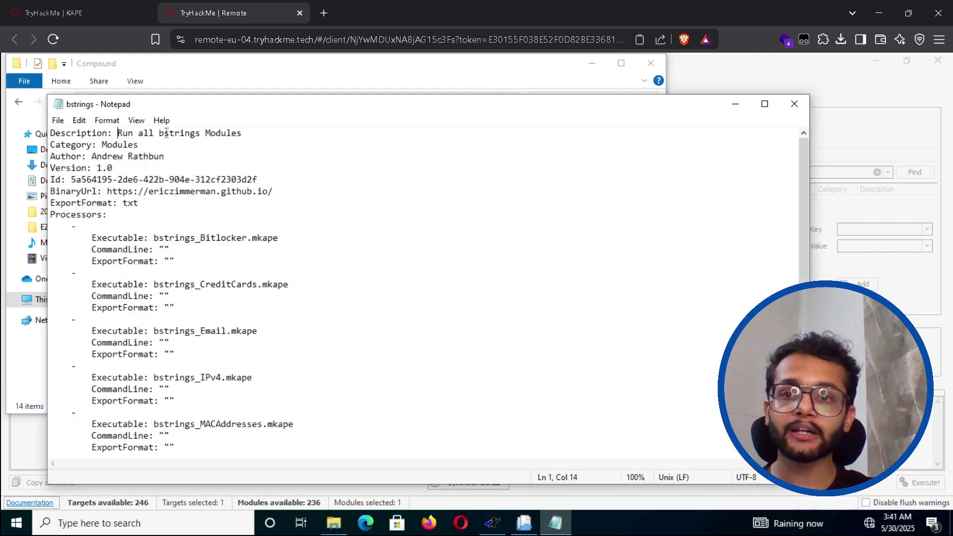
{"action": "left_click_drag", "start_coordinate": [117, 133], "coordinate": [245, 133]}
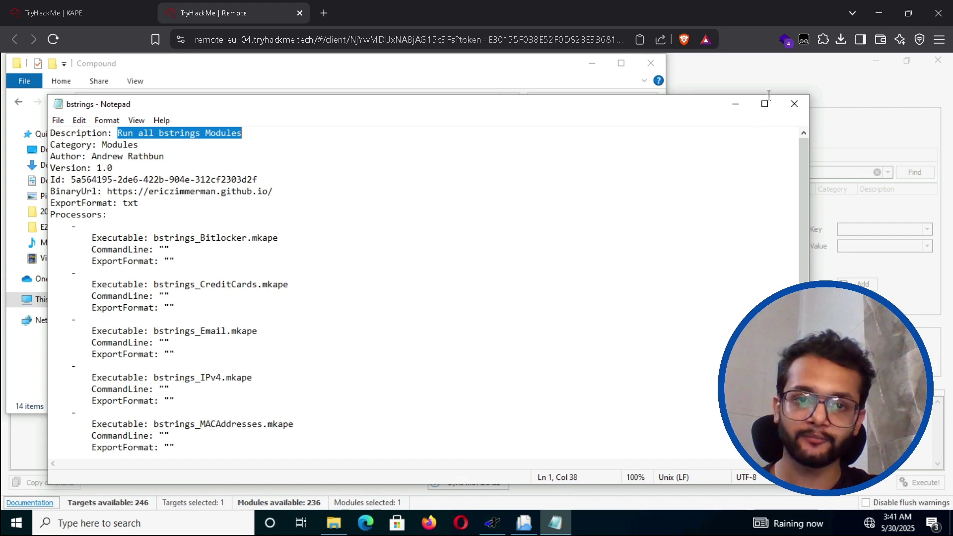
{"action": "left_click", "coordinate": [794, 103]}
- Look through the executables in the bin folder under Modules, including LECmd, JLECmd, bstrings and AppCompatCacheParser, and return to the Modules folder
{"action": "key", "text": "BackSpace"}
{"action": "double_click", "coordinate": [147, 187]}
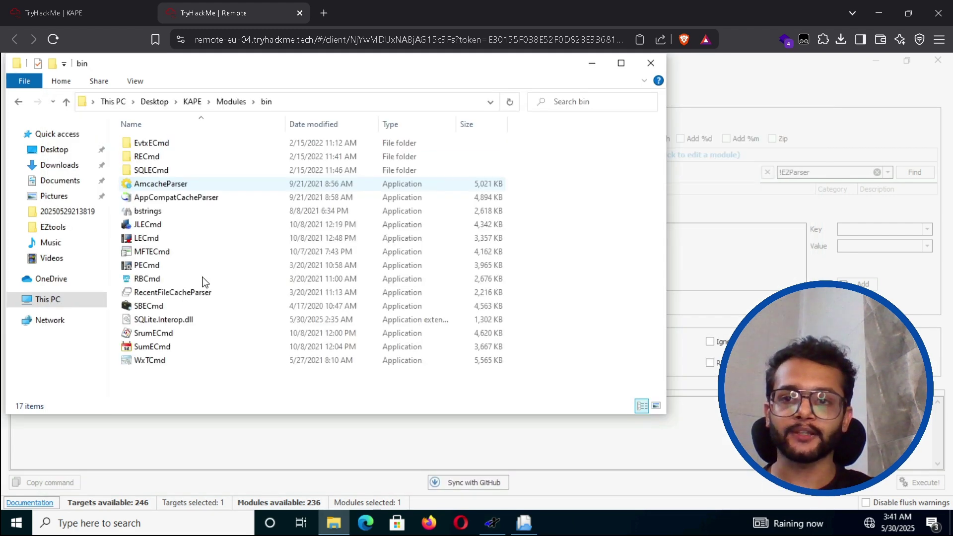
{"action": "left_click_drag", "start_coordinate": [169, 377], "coordinate": [175, 132]}
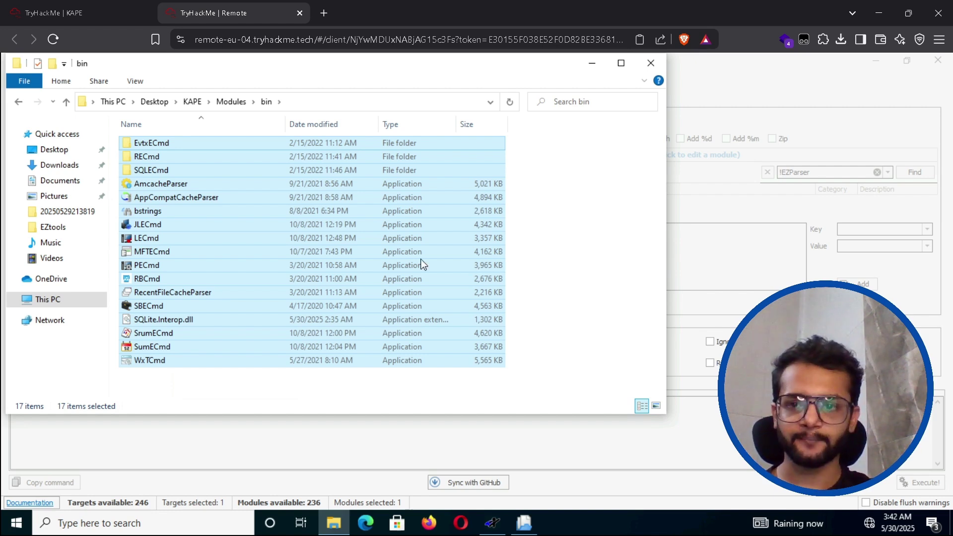
{"action": "left_click", "coordinate": [170, 385]}
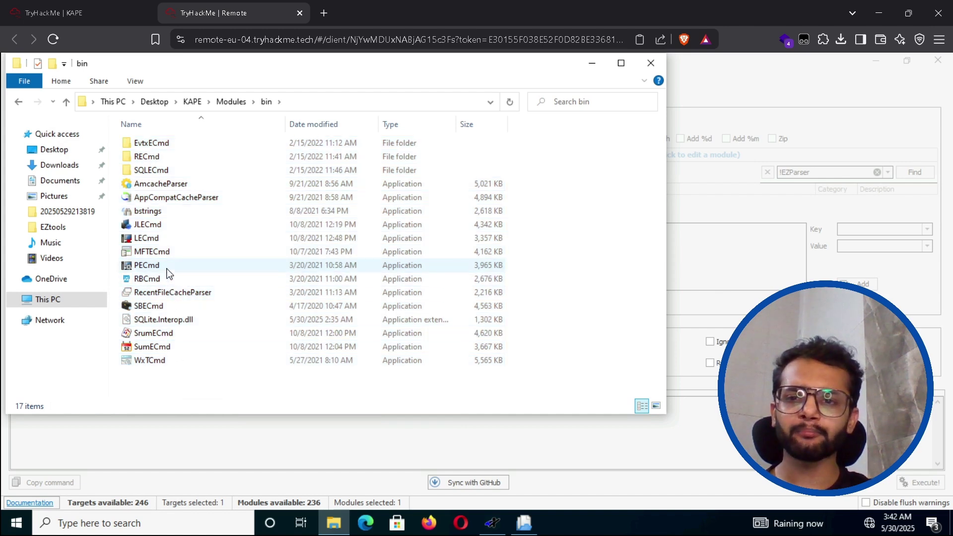
{"action": "left_click", "coordinate": [162, 241]}
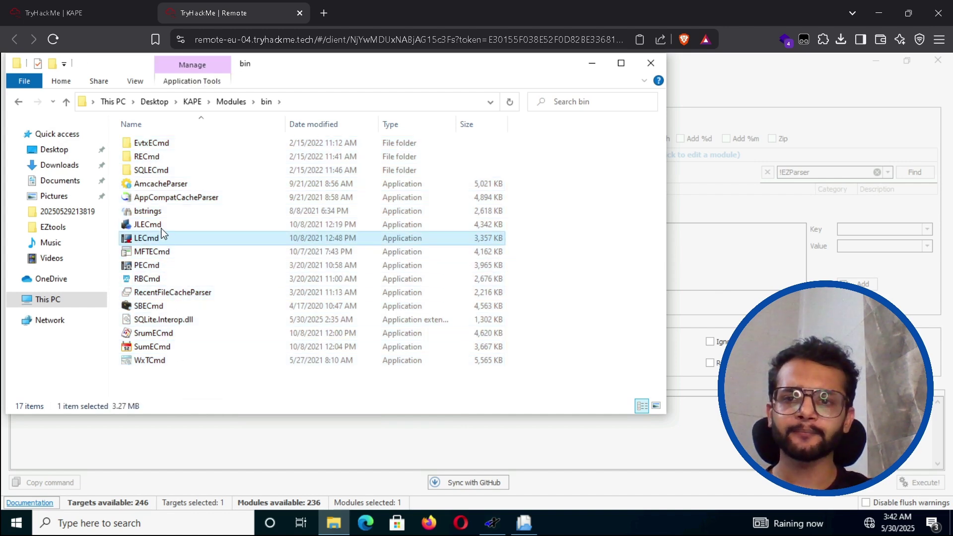
{"action": "left_click", "coordinate": [169, 226]}
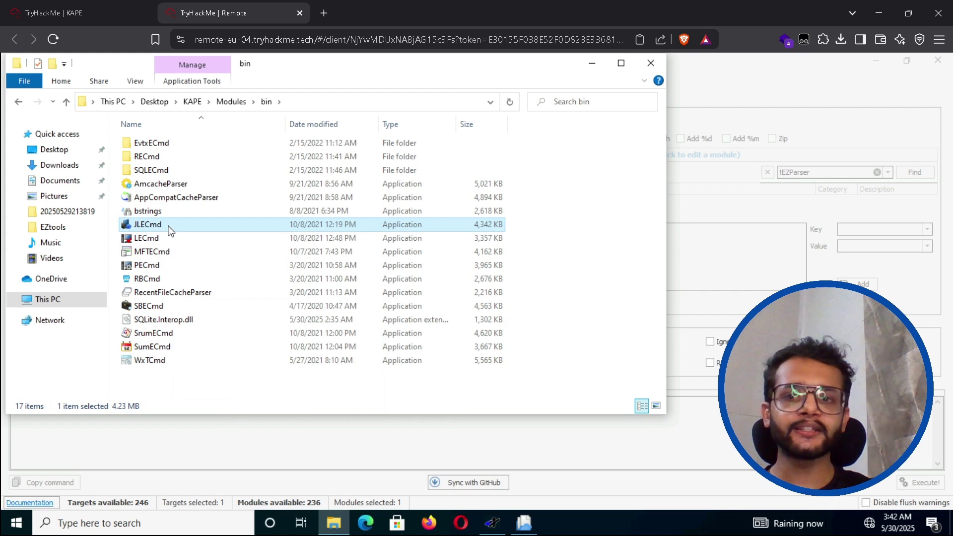
{"action": "left_click", "coordinate": [168, 211]}
{"action": "left_click", "coordinate": [170, 198]}
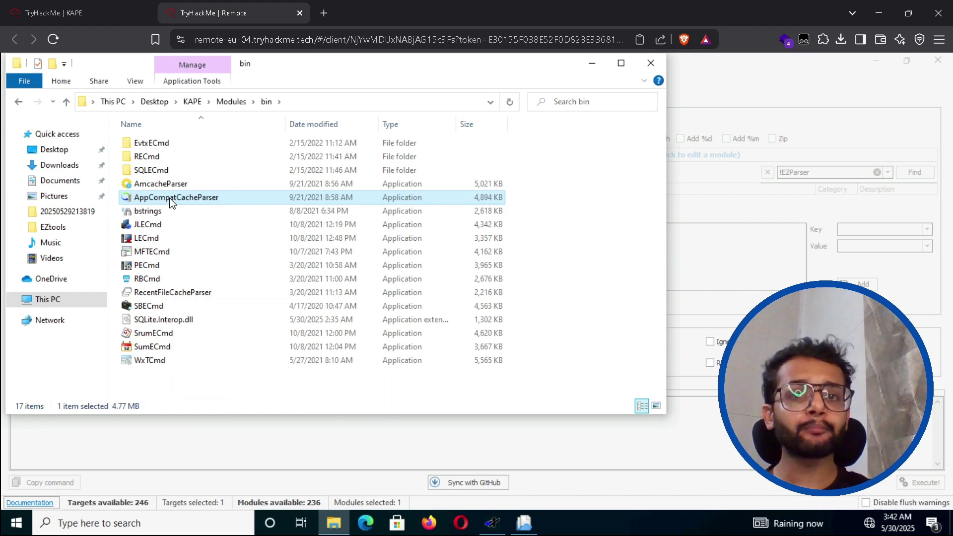
{"action": "left_click", "coordinate": [20, 102]}
- Check the file type in the Windows modules folder and submit ".mkape" as the answer to the Modules file extension question
{"action": "key", "text": "ctrl+Tab"}
{"action": "scroll", "coordinate": [196, 273], "scroll_direction": "down", "scroll_amount": 9}
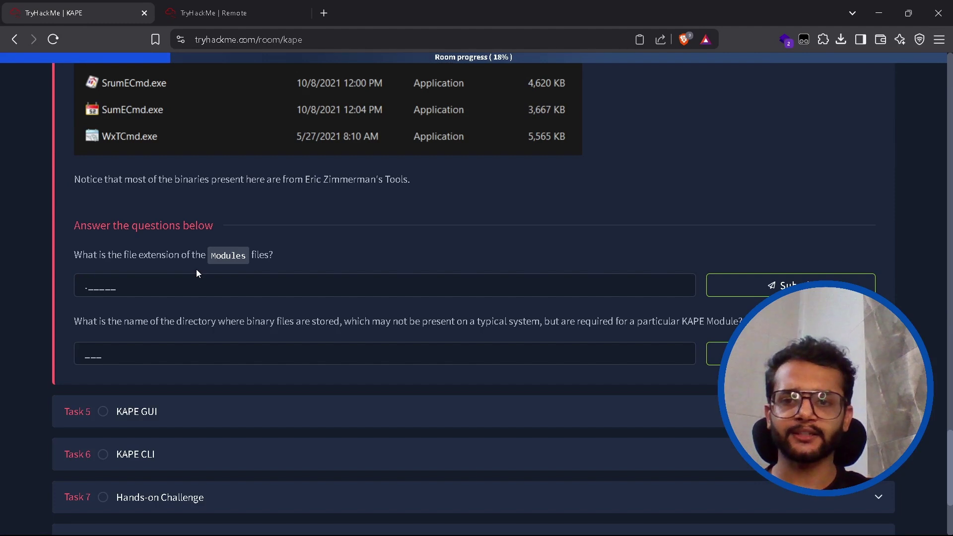
{"action": "left_click_drag", "start_coordinate": [73, 255], "coordinate": [252, 255]}
{"action": "left_click", "coordinate": [287, 291]}
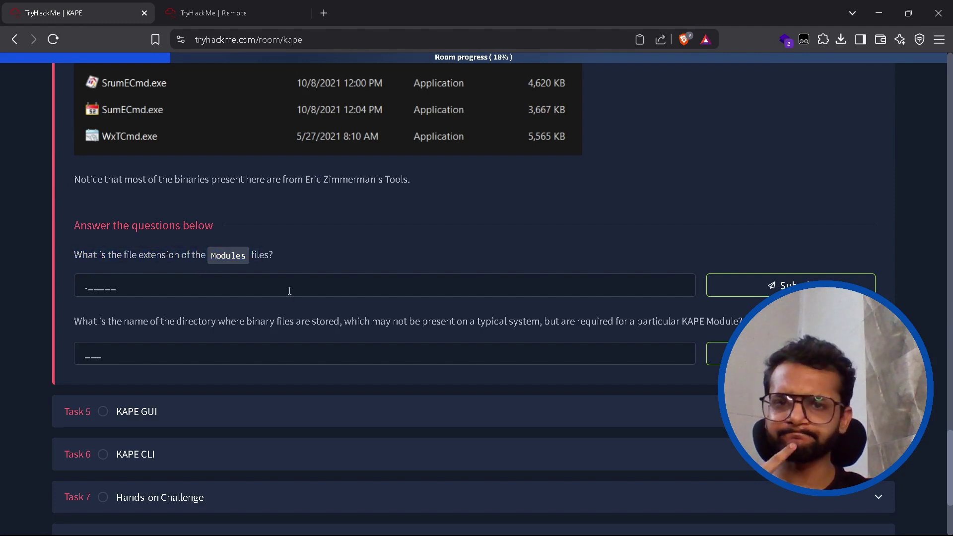
{"action": "left_click", "coordinate": [289, 291]}
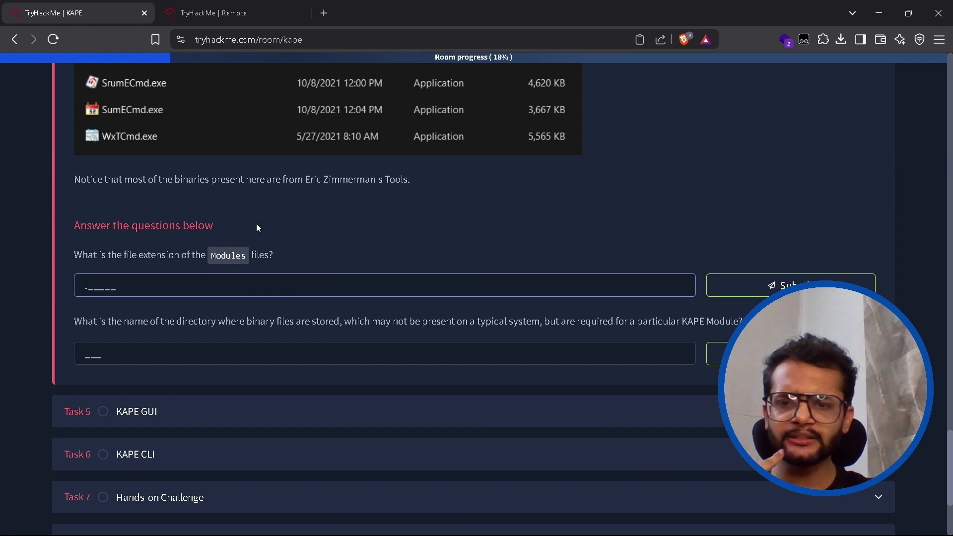
{"action": "left_click", "coordinate": [214, 13]}
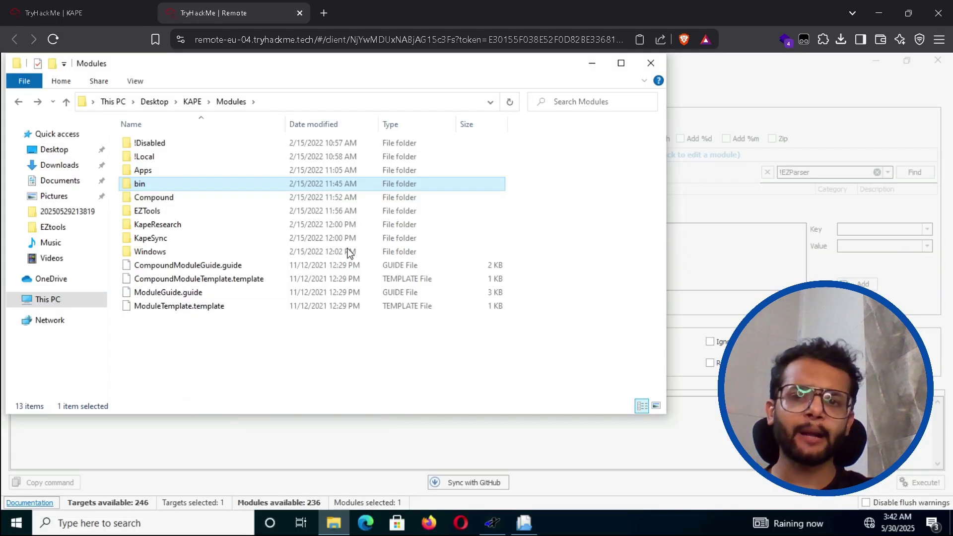
{"action": "double_click", "coordinate": [152, 253]}
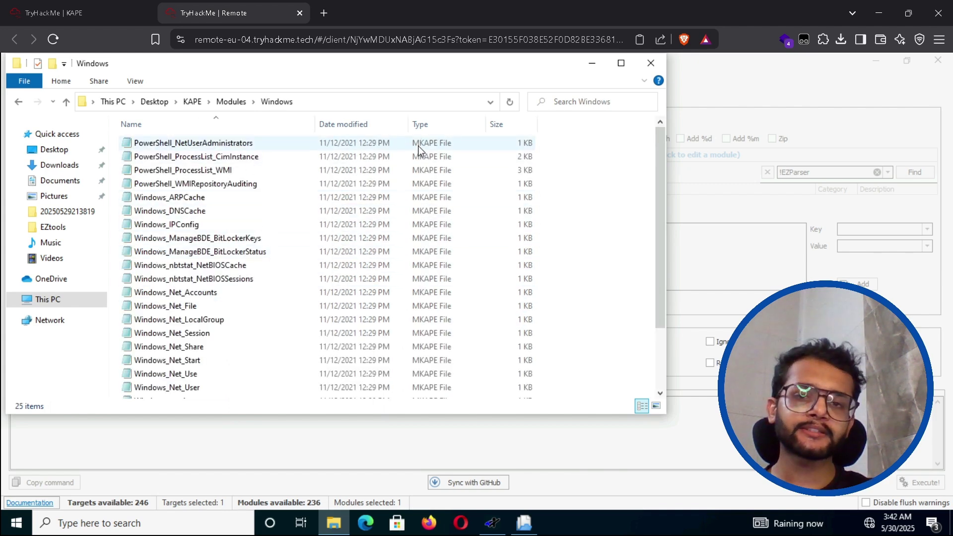
{"action": "left_click", "coordinate": [139, 13]}
{"action": "type", "text": ".mkape"}
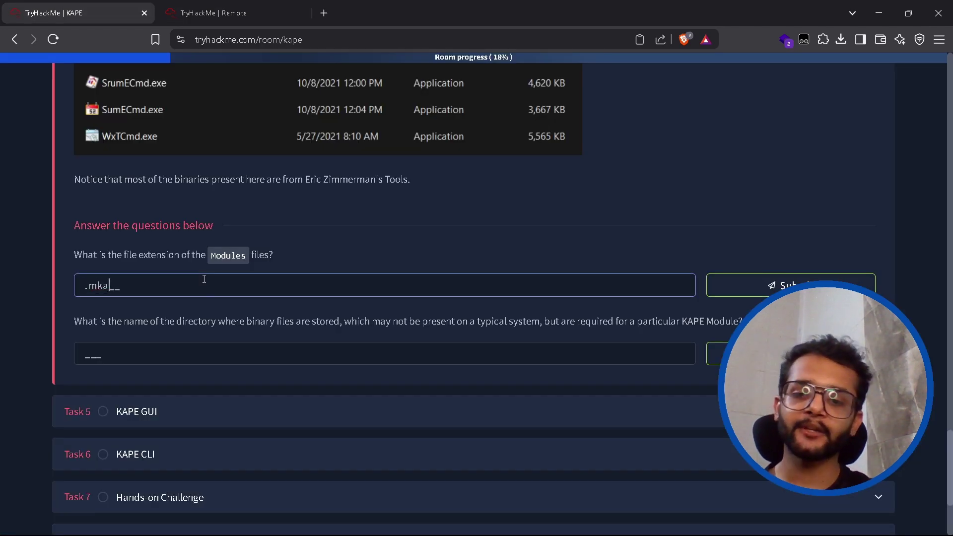
{"action": "key", "text": "Return"}
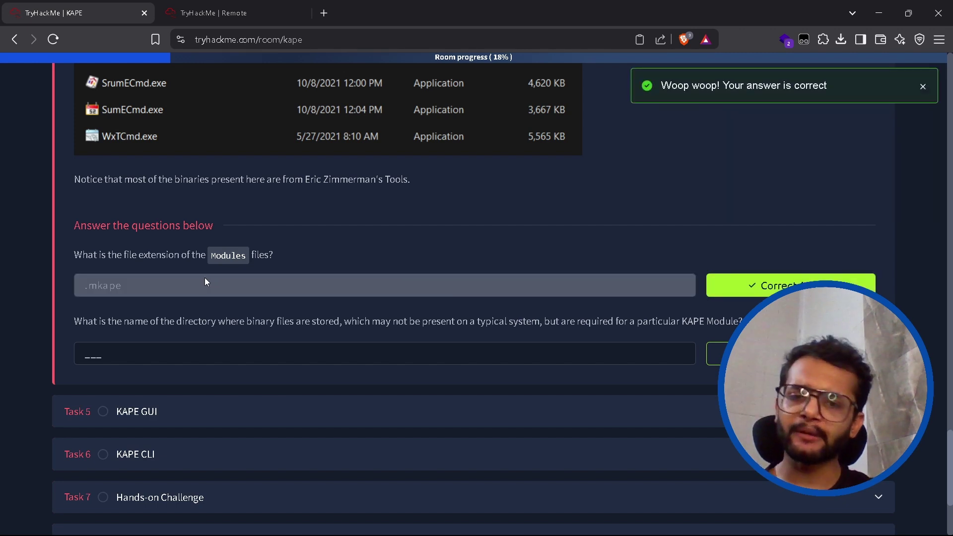
- Review the Modules binaries folder on the remote machine and submit "bin" as the answer to the binary directory question
{"action": "left_click_drag", "start_coordinate": [76, 321], "coordinate": [743, 322]}
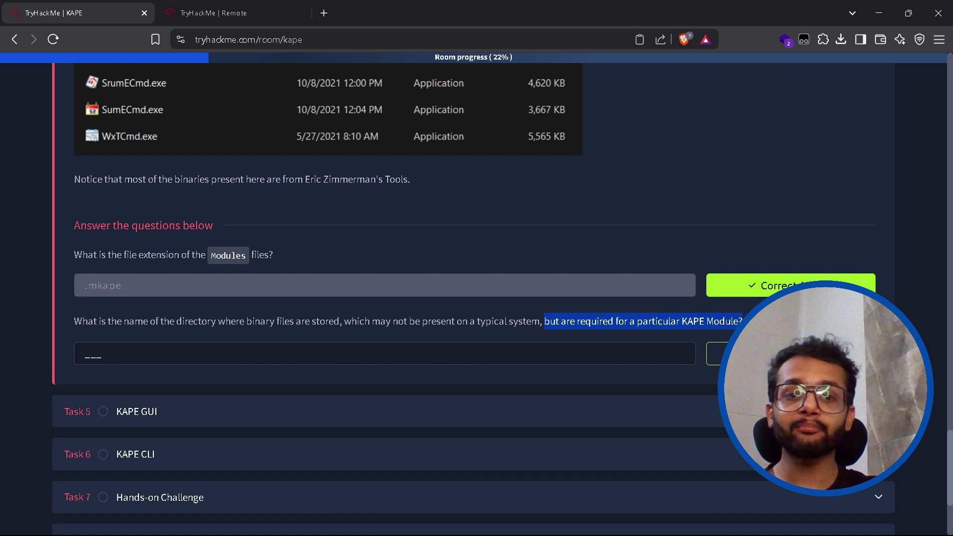
{"action": "left_click", "coordinate": [319, 354]}
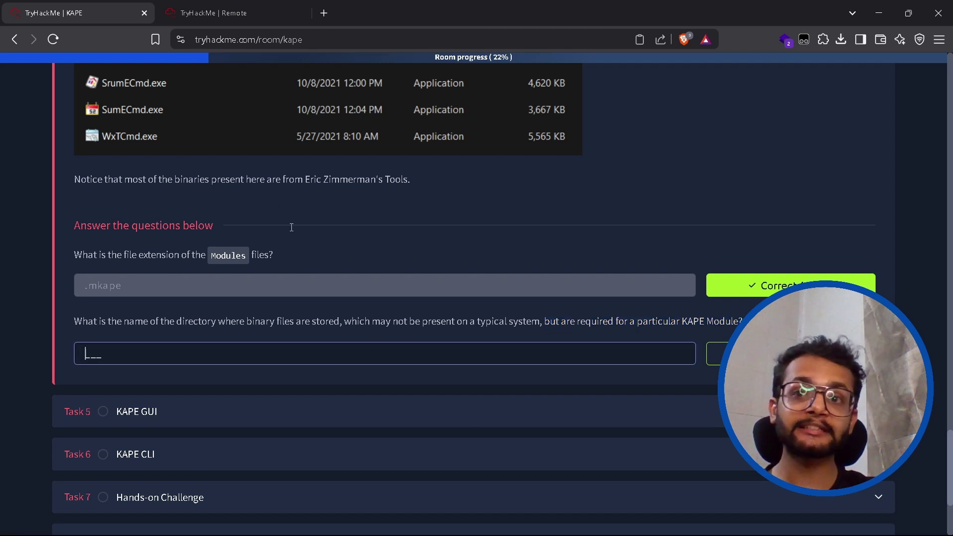
{"action": "left_click", "coordinate": [248, 11]}
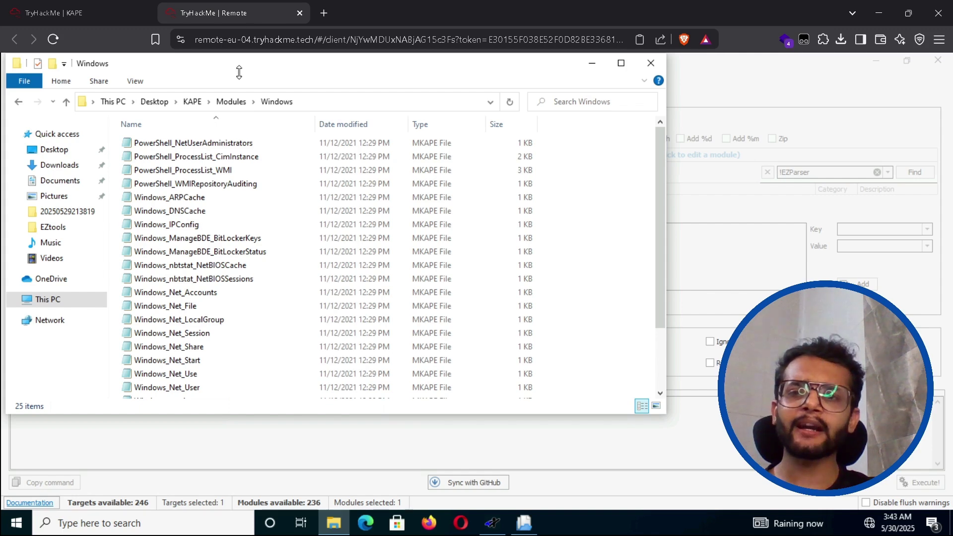
{"action": "left_click", "coordinate": [19, 102]}
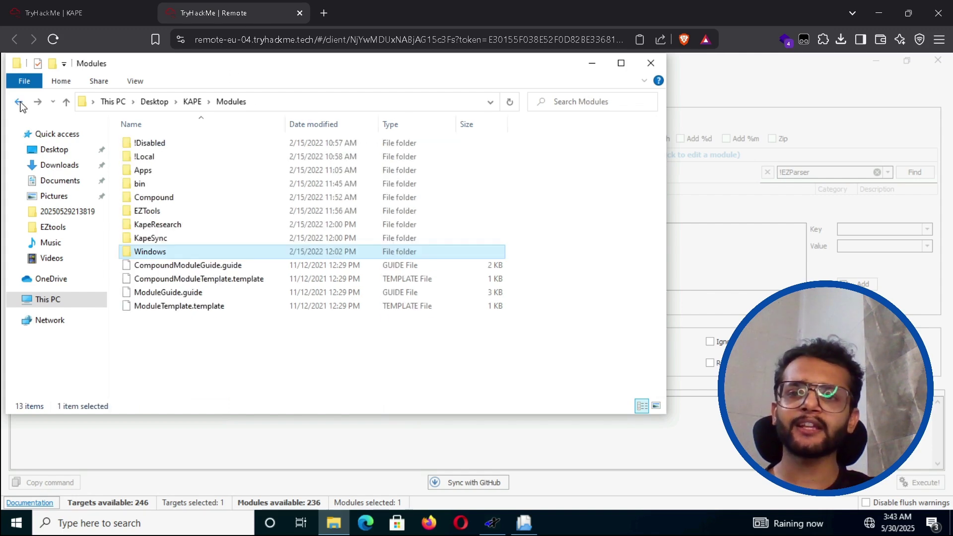
{"action": "double_click", "coordinate": [141, 183]}
{"action": "left_click_drag", "start_coordinate": [189, 373], "coordinate": [194, 172]}
{"action": "left_click", "coordinate": [564, 234]}
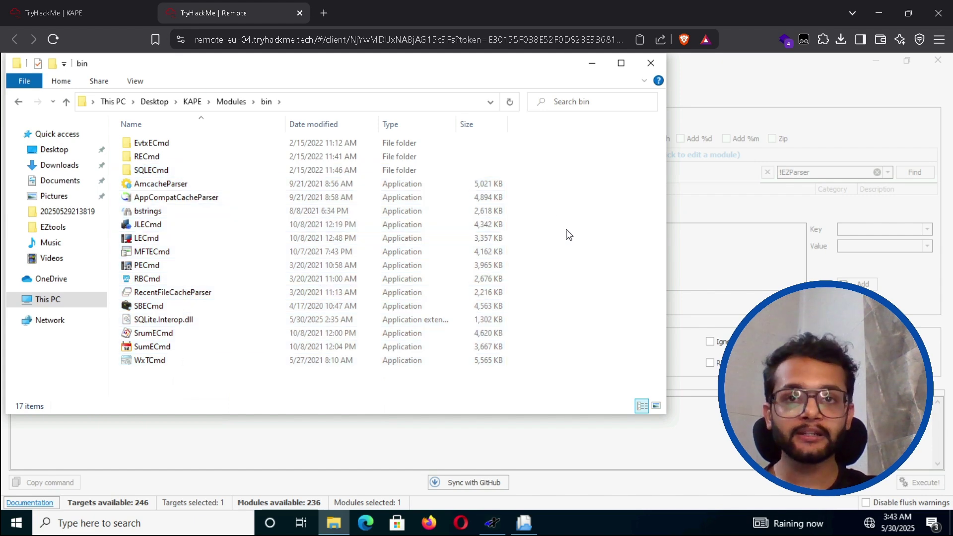
{"action": "left_click", "coordinate": [74, 13]}
{"action": "key", "text": "Return"}
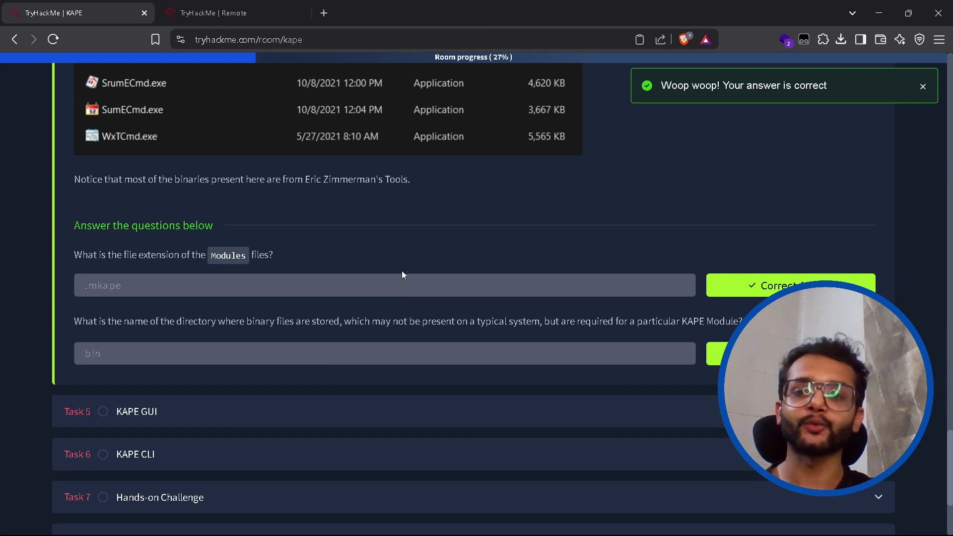
- Expand Task 5, KAPE GUI, and bring the gkape window to the front on the remote machine
{"action": "left_click", "coordinate": [161, 425]}
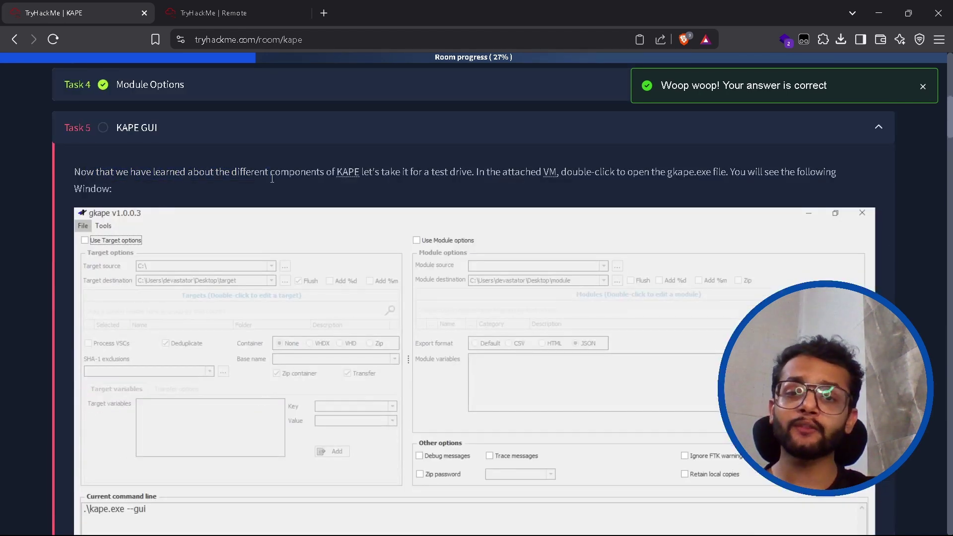
{"action": "left_click", "coordinate": [258, 15]}
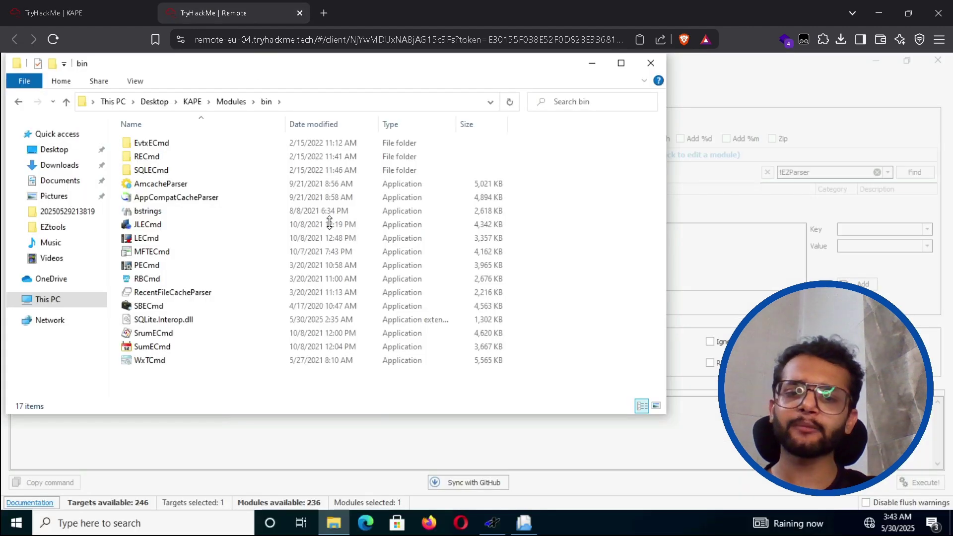
{"action": "left_click", "coordinate": [491, 523]}
{"action": "left_click", "coordinate": [312, 423]}
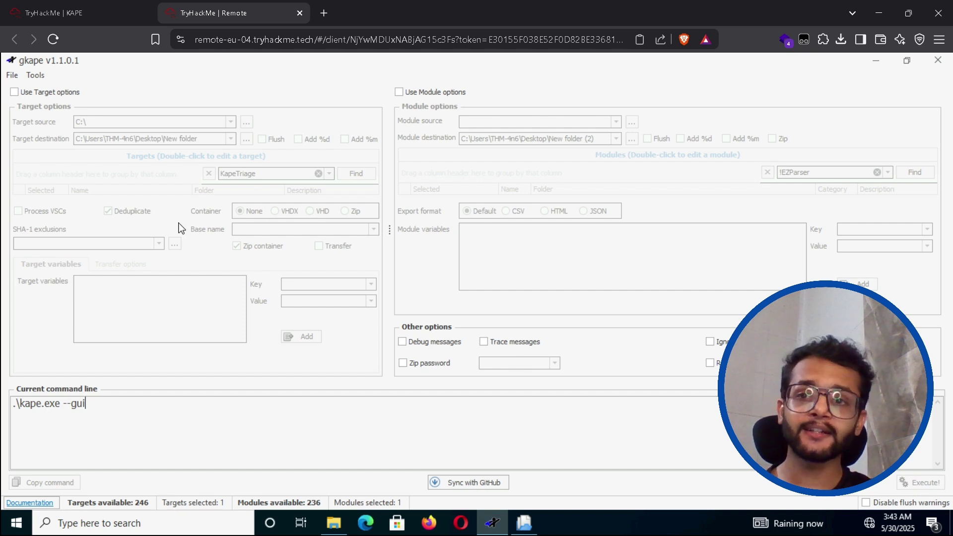
- Enable the target options in gkape and choose Local Disk (C:) as the target source
{"action": "left_click", "coordinate": [15, 92]}
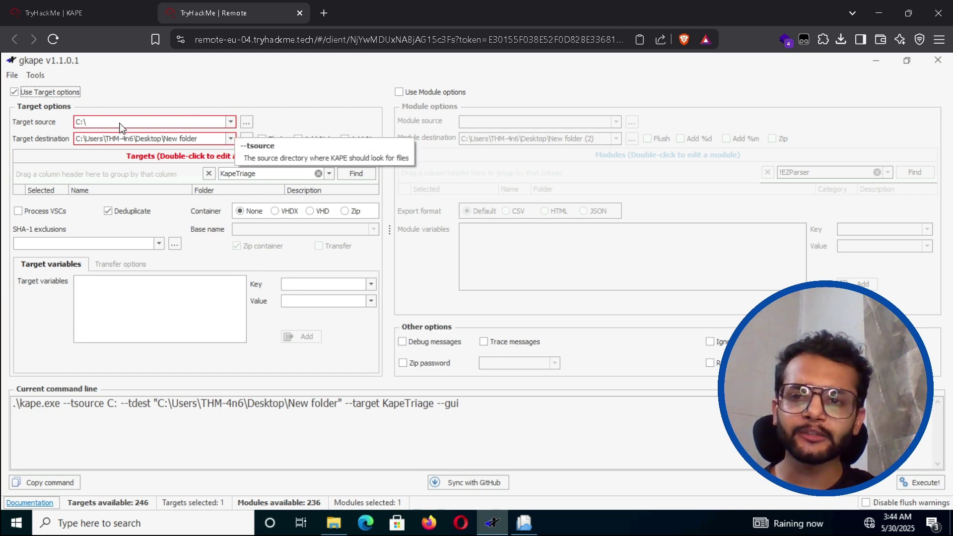
{"action": "left_click", "coordinate": [246, 122]}
{"action": "scroll", "coordinate": [417, 313], "scroll_direction": "down", "scroll_amount": 2}
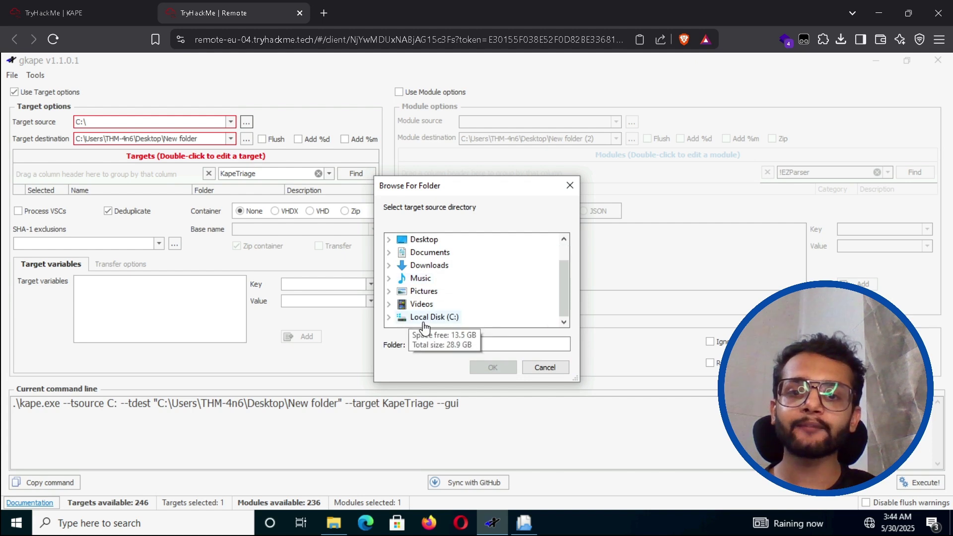
{"action": "left_click", "coordinate": [425, 318]}
{"action": "left_click", "coordinate": [492, 368]}
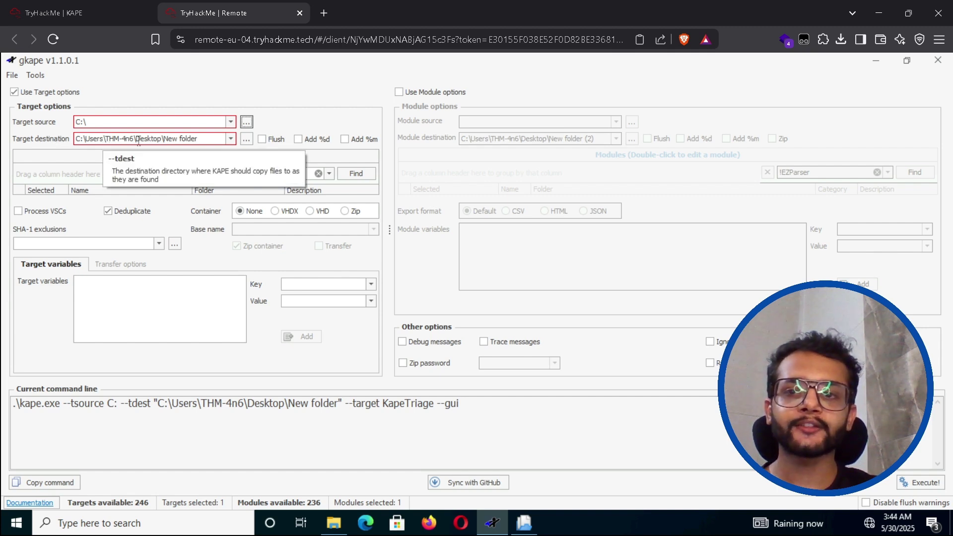
- Examine the target destination path, open the matching "New folder" on the remote Desktop and select all its contents
{"action": "left_click", "coordinate": [170, 140]}
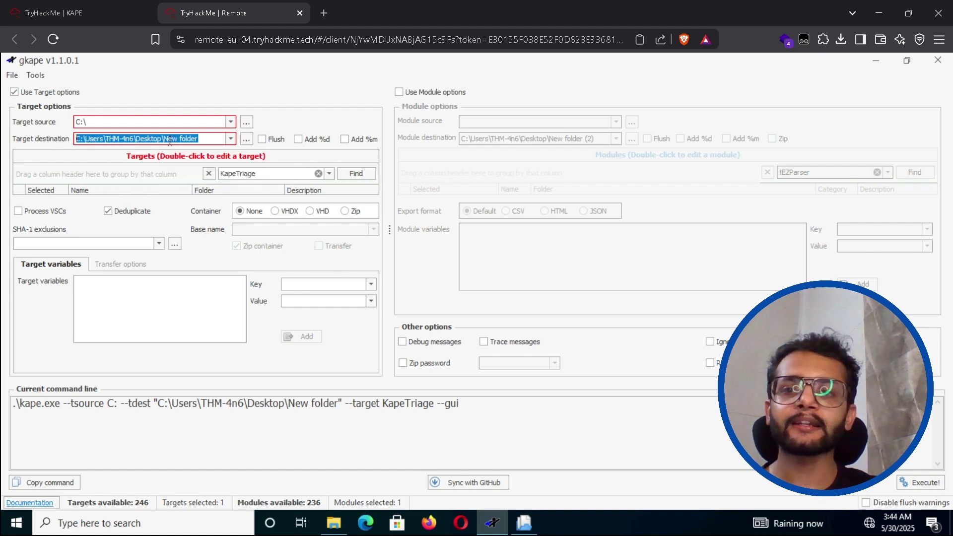
{"action": "left_click", "coordinate": [201, 140]}
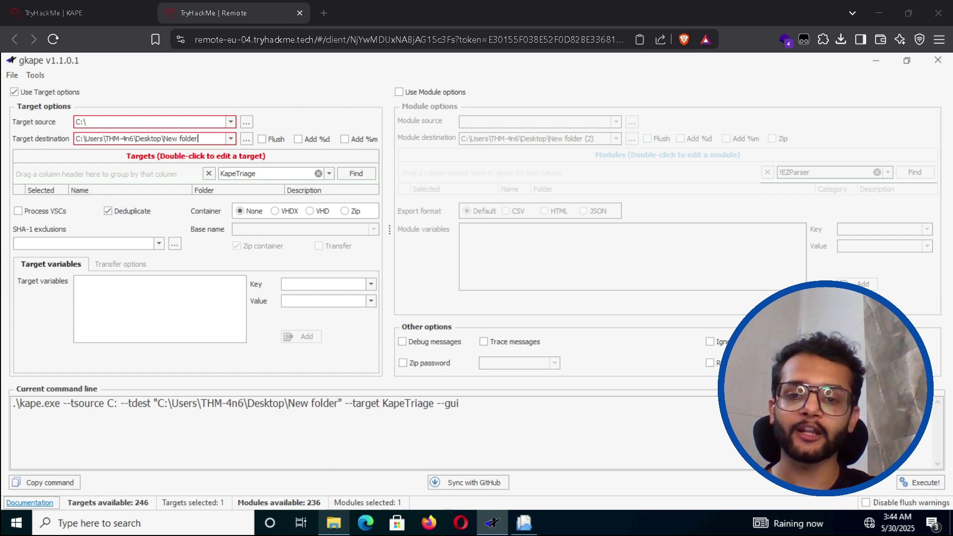
{"action": "mouse_move", "coordinate": [332, 527]}
{"action": "left_click", "coordinate": [308, 466]}
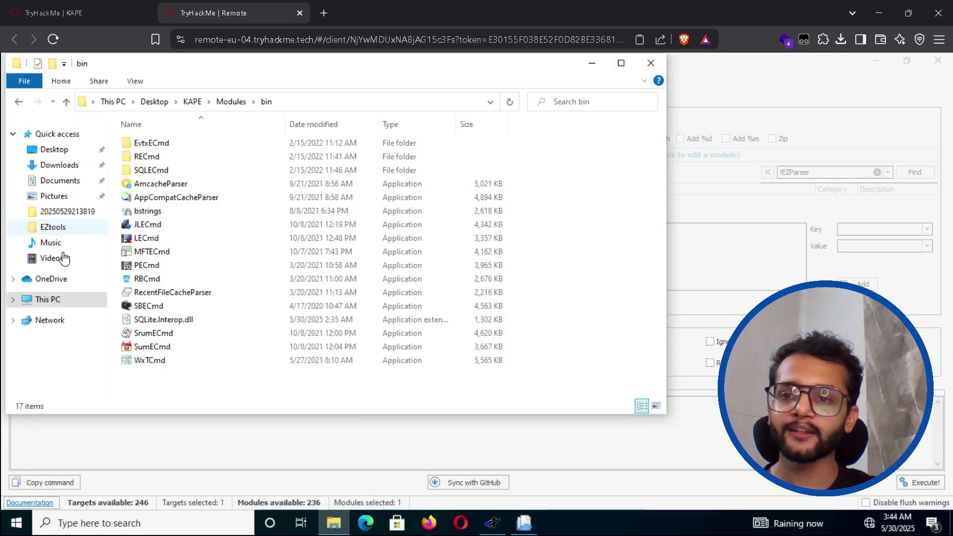
{"action": "left_click", "coordinate": [60, 147]}
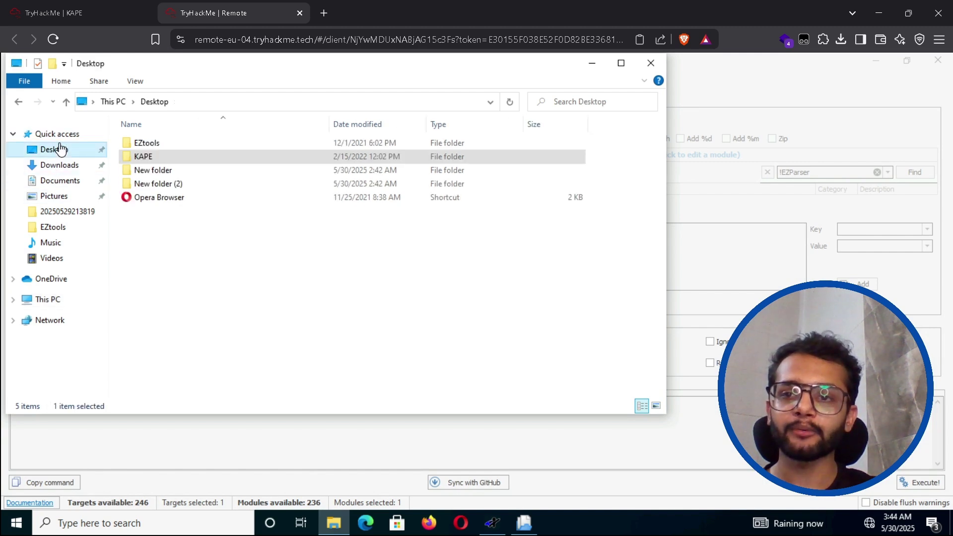
{"action": "double_click", "coordinate": [159, 171]}
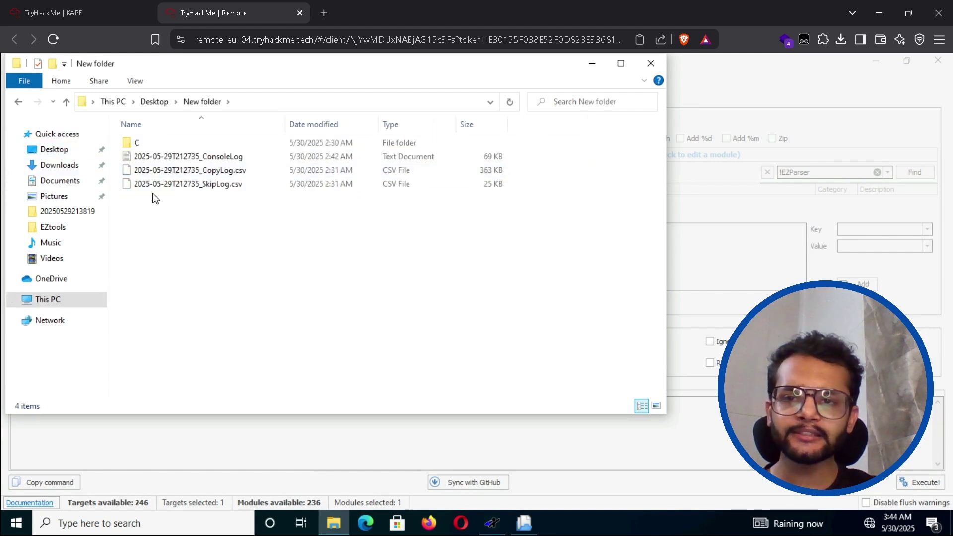
{"action": "key", "text": "ctrl+a"}
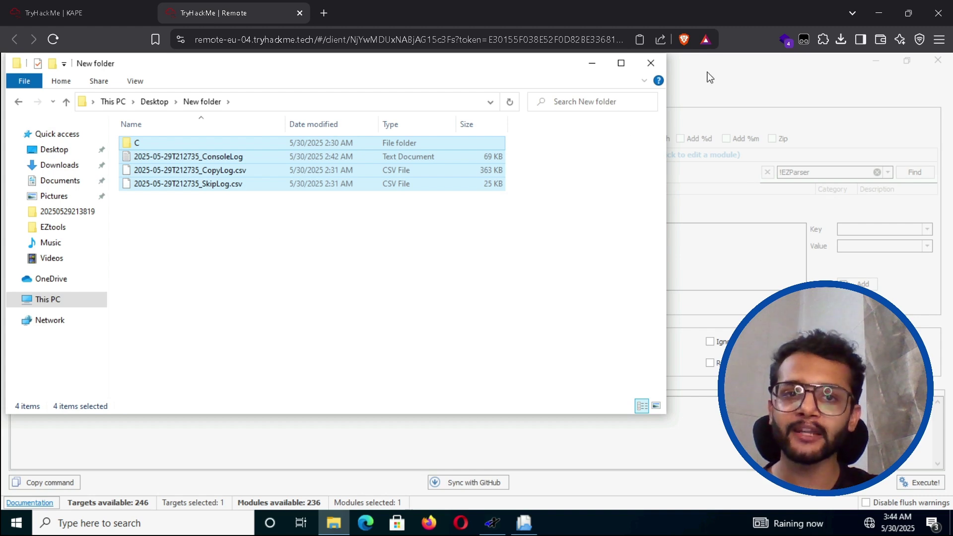
- Return to gkape and try the Flush, Add %d and Add %m options of the target destination, clearing each one again
{"action": "left_click", "coordinate": [772, 80]}
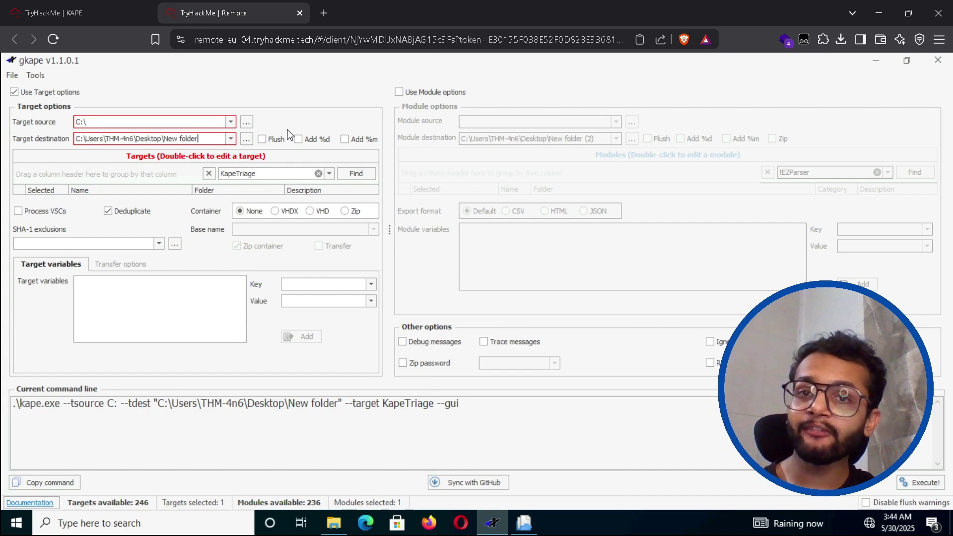
{"action": "left_click", "coordinate": [266, 140]}
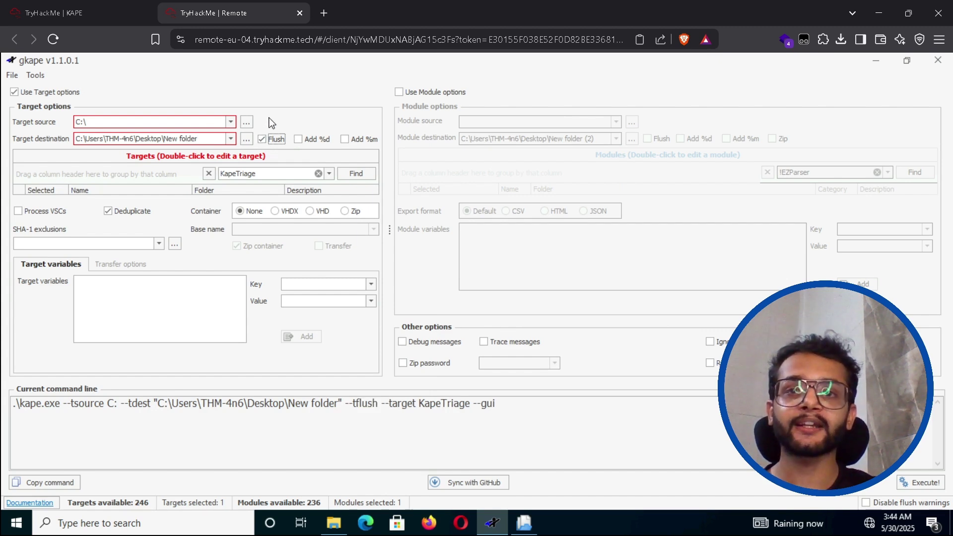
{"action": "left_click", "coordinate": [263, 140]}
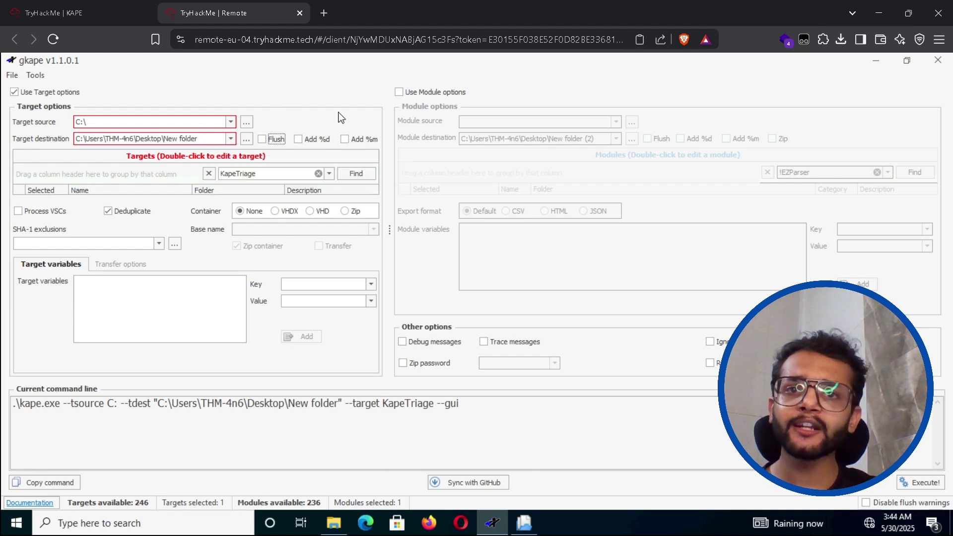
{"action": "left_click", "coordinate": [299, 140]}
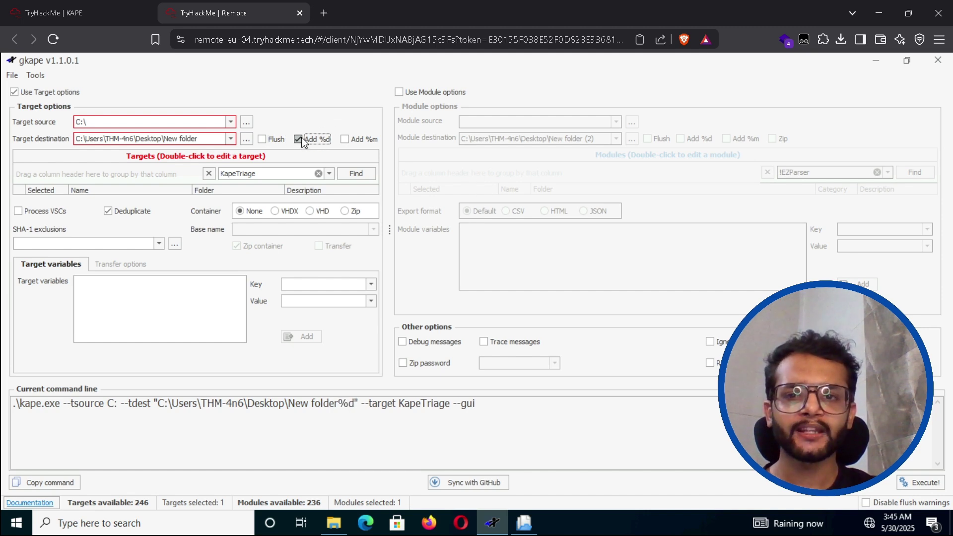
{"action": "left_click", "coordinate": [301, 140]}
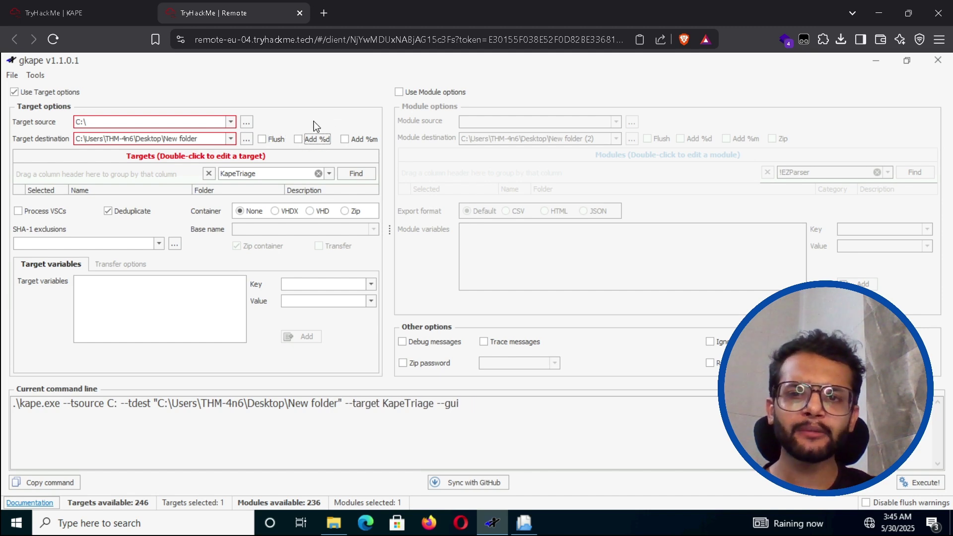
{"action": "left_click", "coordinate": [345, 140]}
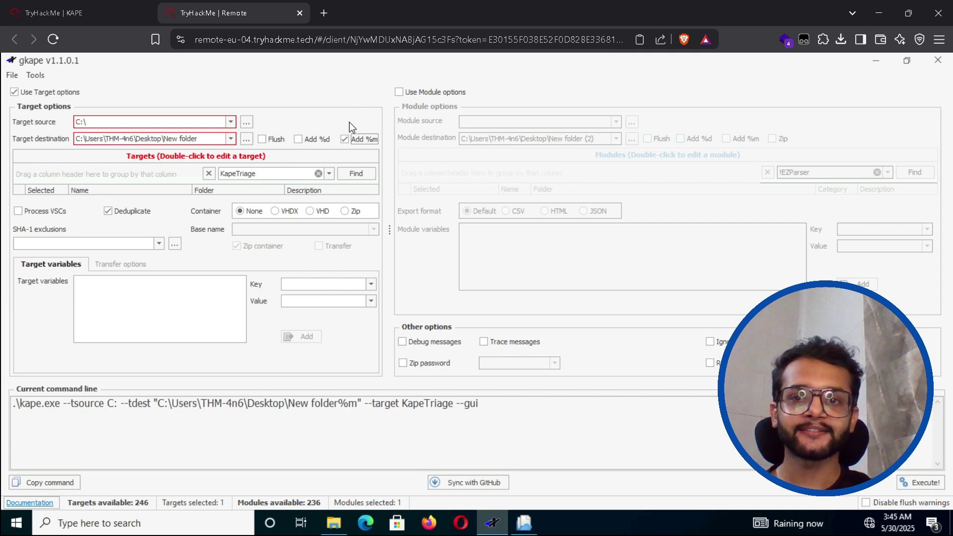
{"action": "left_click", "coordinate": [345, 140]}
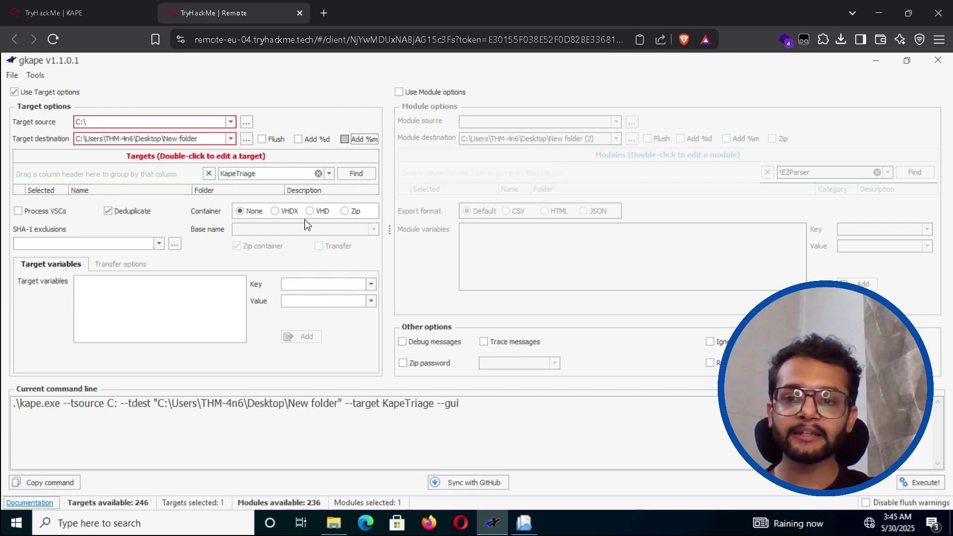
- Examine the current command line, restore gkape to a smaller window and inspect the selected KapeTriage entry in the target list
{"action": "left_click", "coordinate": [13, 403]}
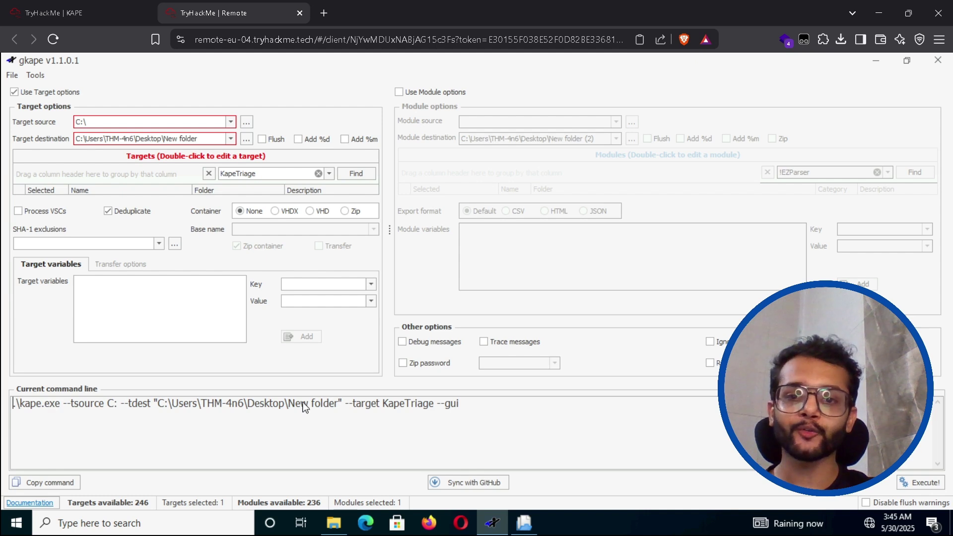
{"action": "left_click", "coordinate": [480, 402]}
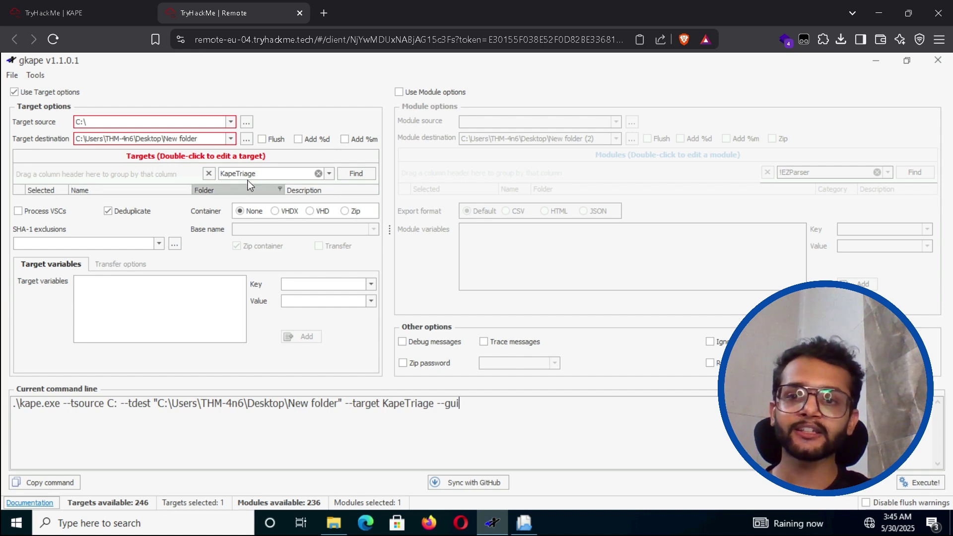
{"action": "double_click", "coordinate": [264, 176]}
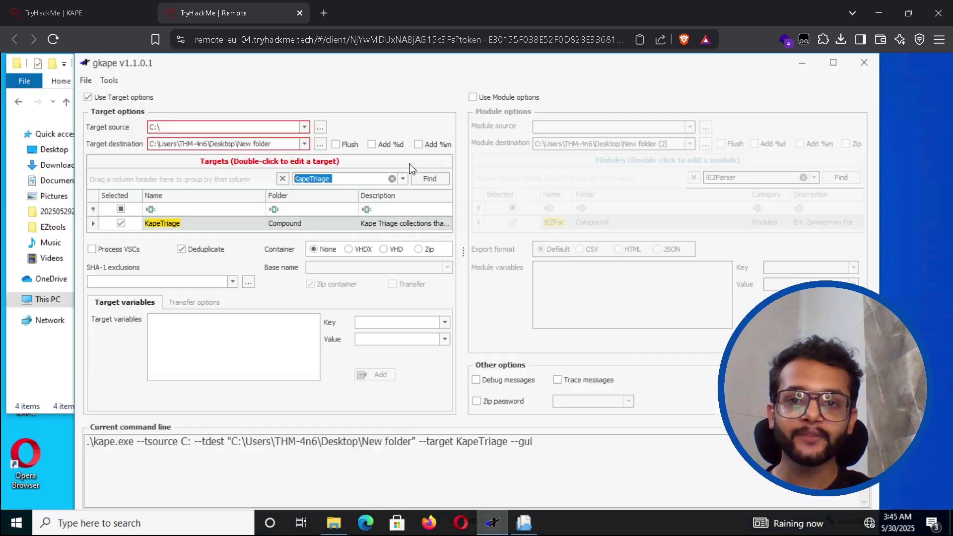
{"action": "left_click", "coordinate": [906, 60]}
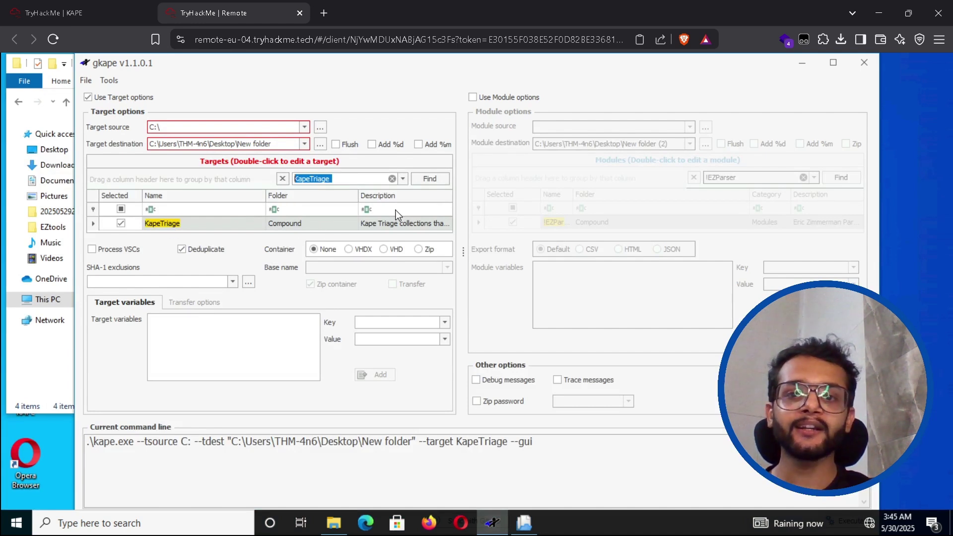
{"action": "left_click", "coordinate": [349, 178]}
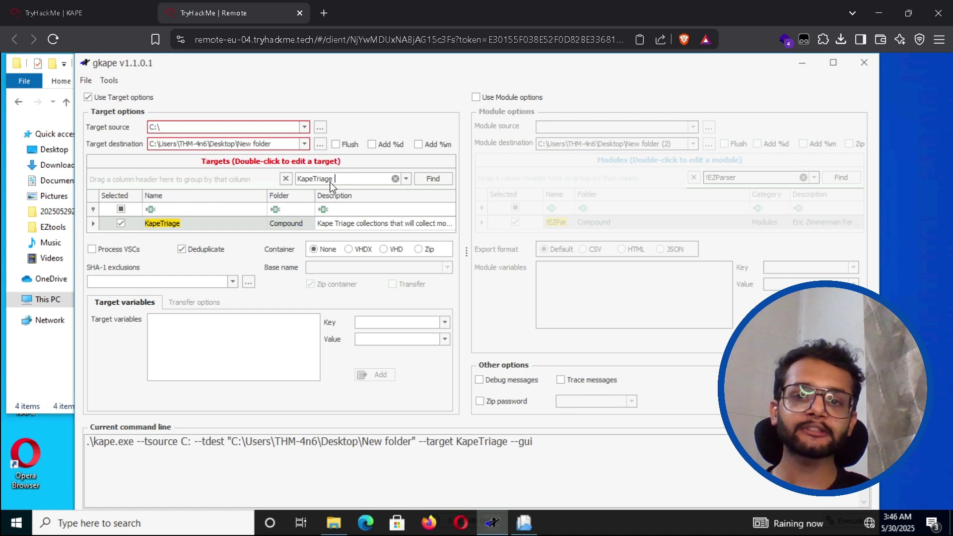
{"action": "left_click", "coordinate": [123, 227]}
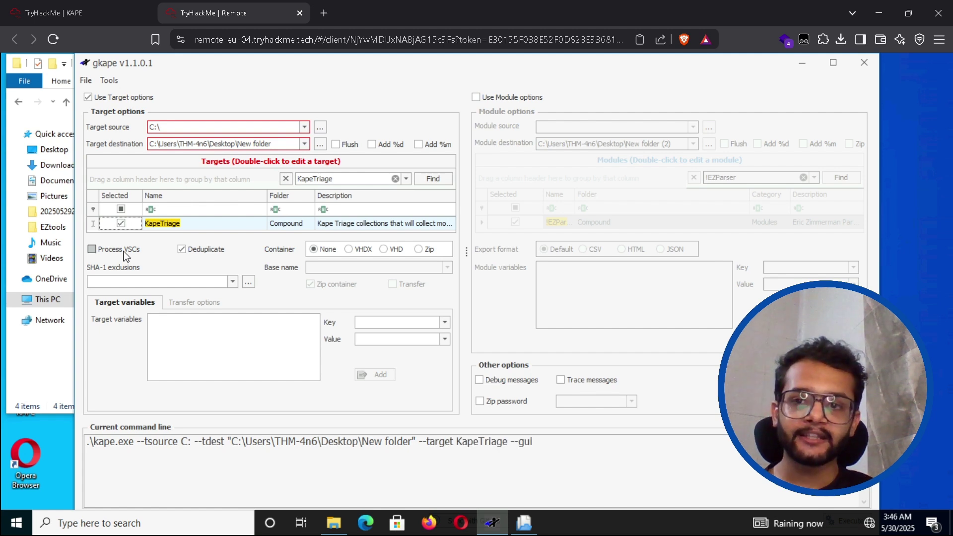
- Look at the Process VSCs option and the SHA-1 exclusion file picker, closing the picker without choosing a file
{"action": "mouse_move", "coordinate": [126, 256]}
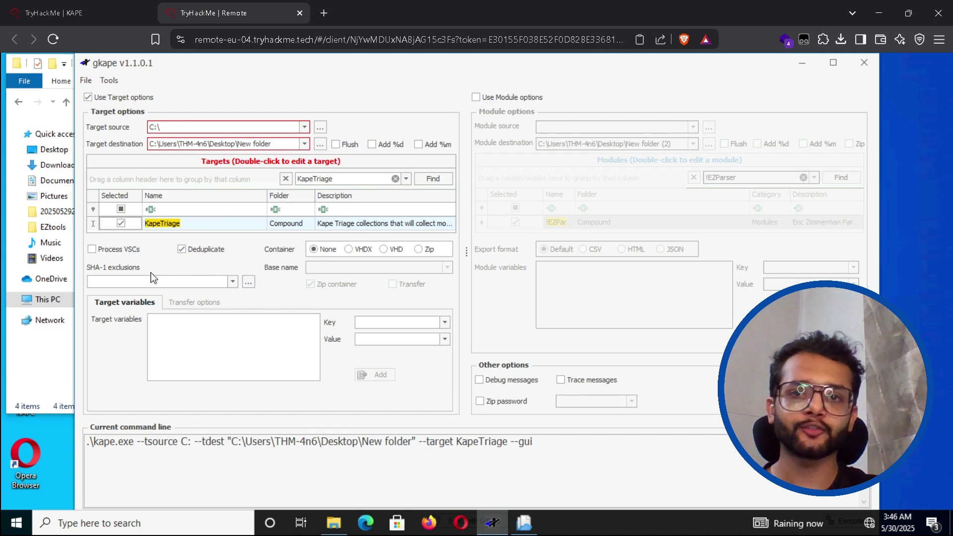
{"action": "left_click", "coordinate": [248, 282]}
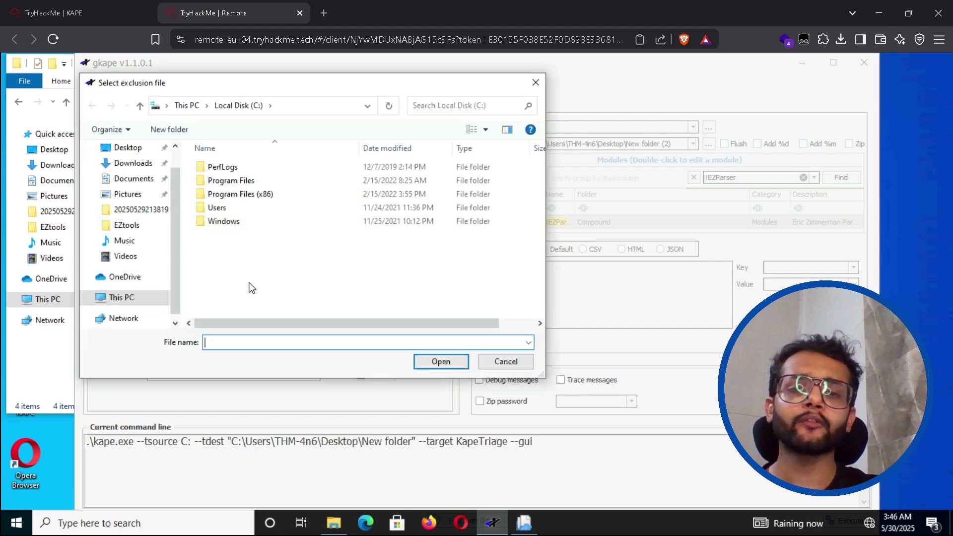
{"action": "left_click", "coordinate": [535, 82]}
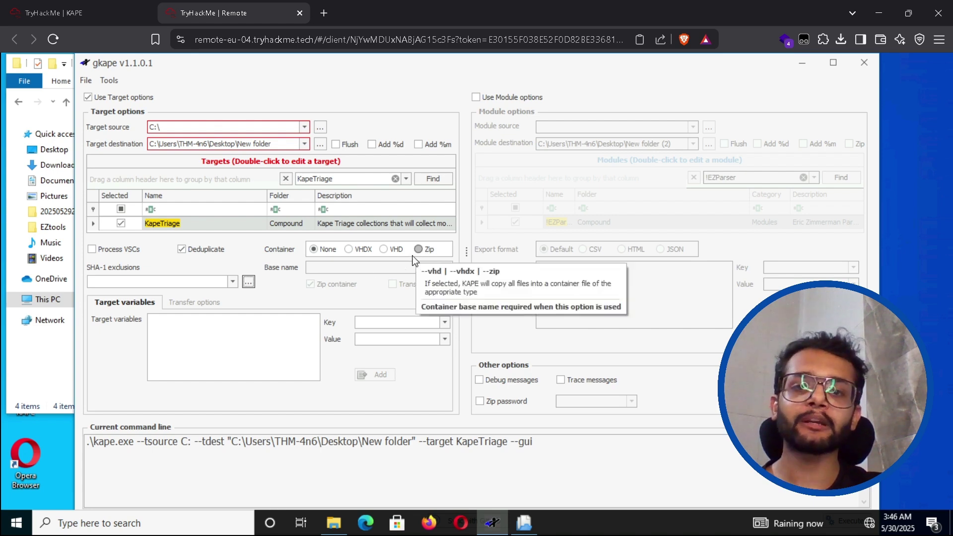
- Try the Zip container with base name "abc" and Transfer enabled, and set the container back to None
{"action": "left_click", "coordinate": [430, 250]}
{"action": "left_click", "coordinate": [435, 268]}
{"action": "type", "text": "abc"}
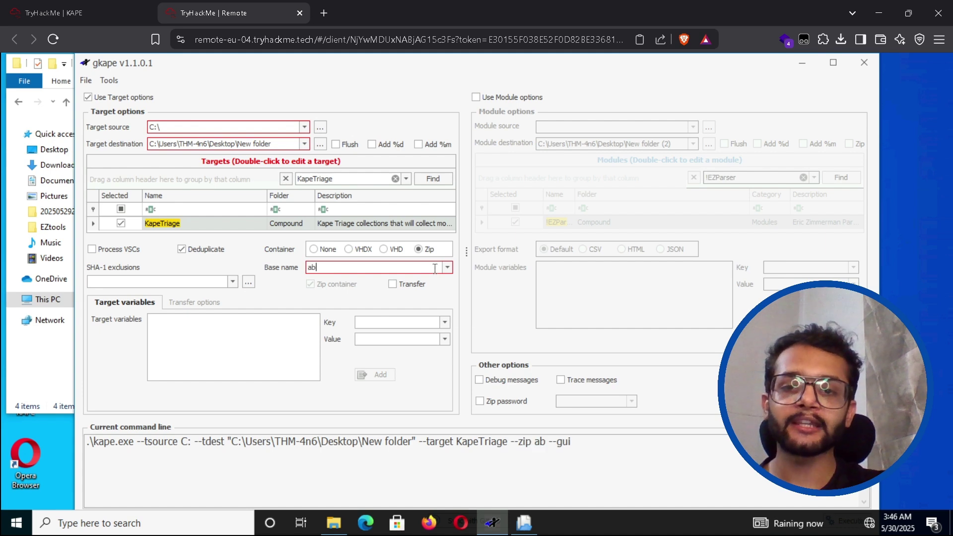
{"action": "left_click", "coordinate": [392, 284]}
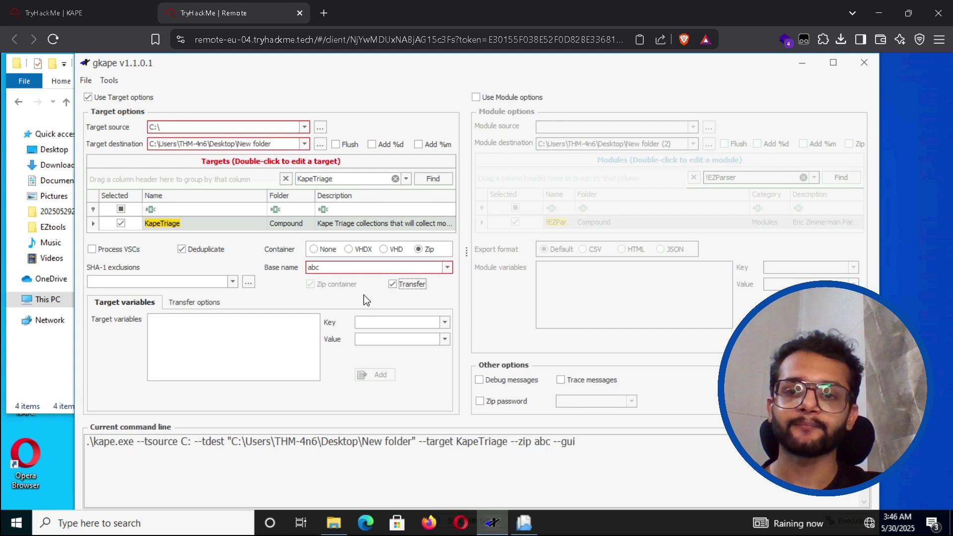
{"action": "left_click", "coordinate": [314, 250]}
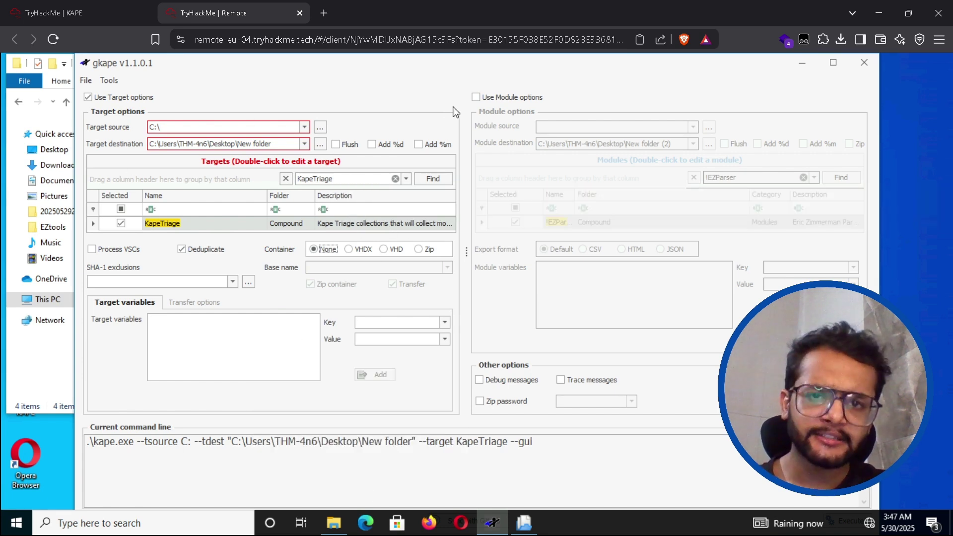
- Enable the module options and review the module destination path and the !EZParser module selection
{"action": "left_click", "coordinate": [479, 98]}
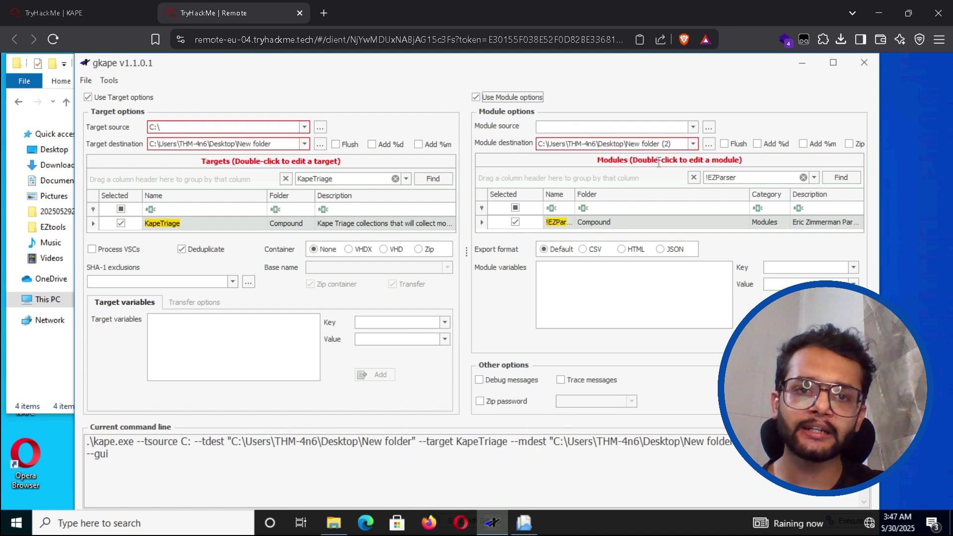
{"action": "triple_click", "coordinate": [668, 144]}
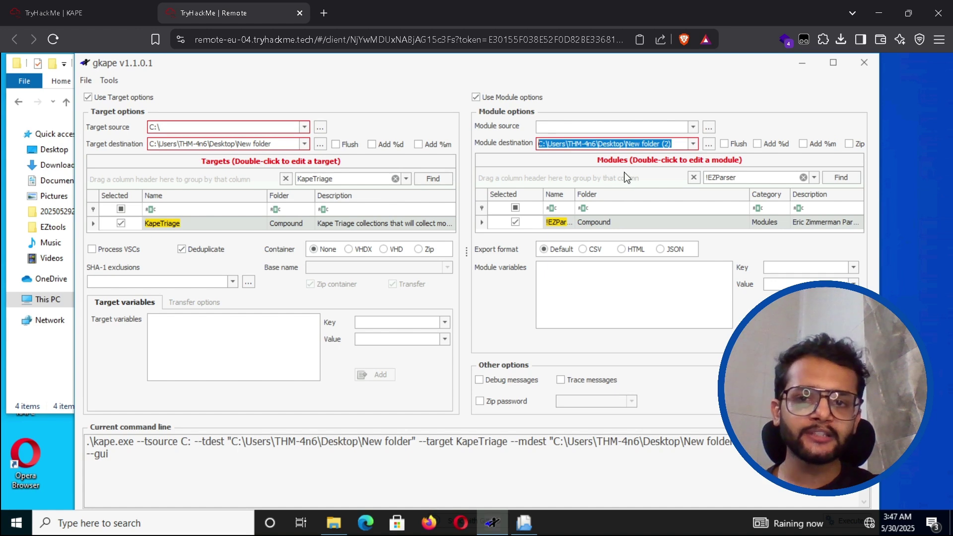
{"action": "left_click", "coordinate": [757, 177]}
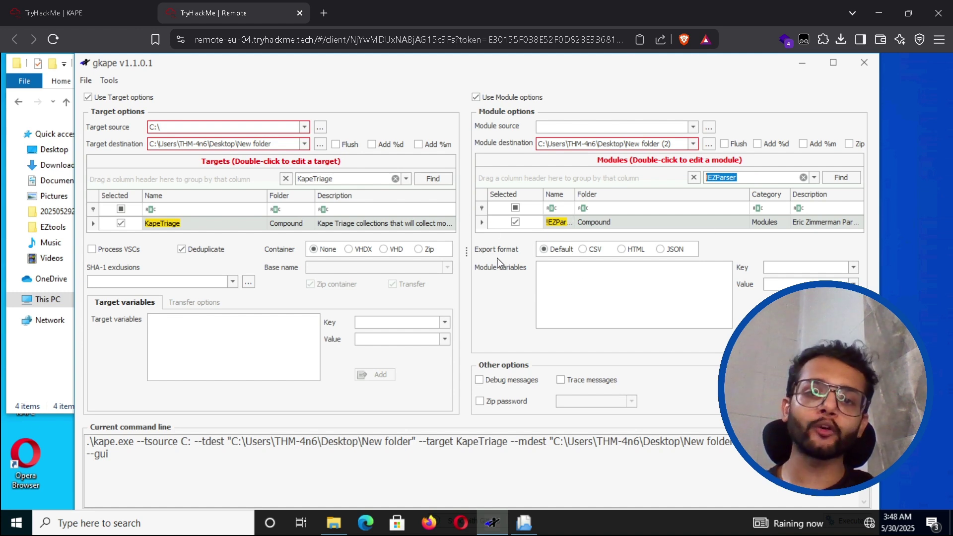
- Try the HTML export format for the modules and set it back to Default
{"action": "left_click", "coordinate": [582, 249]}
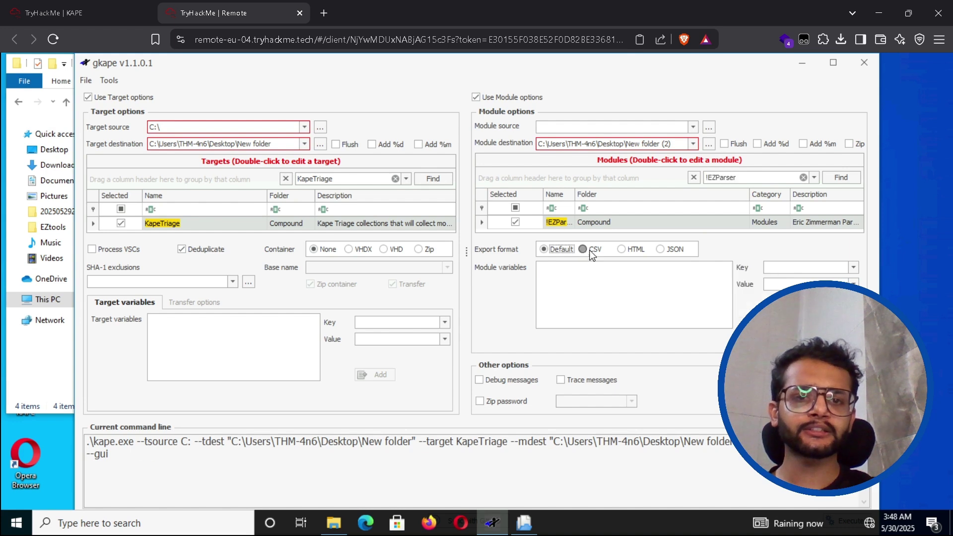
{"action": "left_click", "coordinate": [623, 249]}
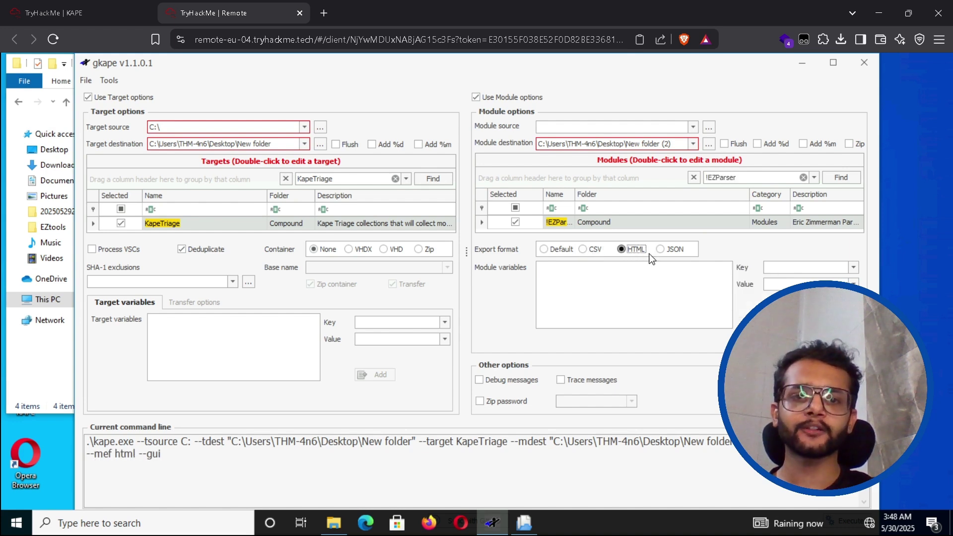
{"action": "left_click", "coordinate": [544, 250]}
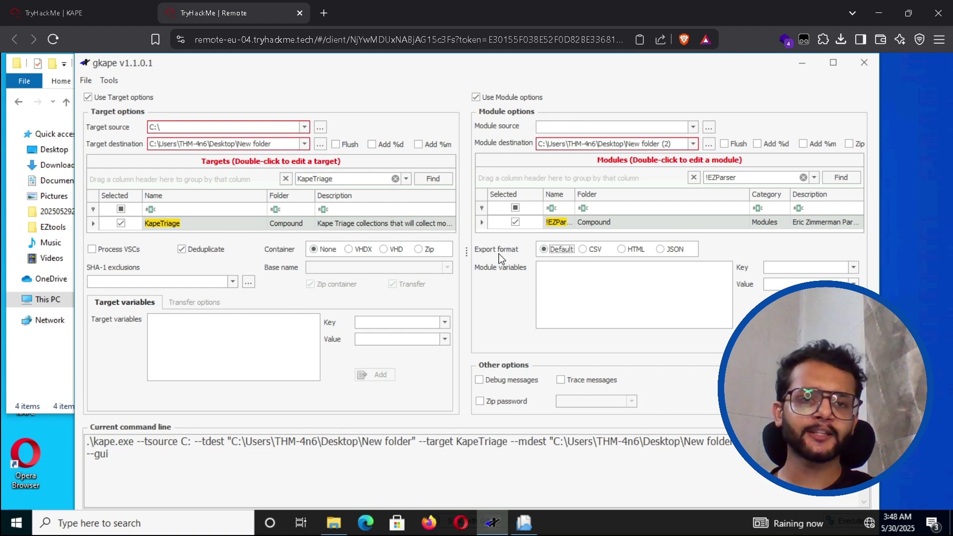
- Maximize gkape, execute the KAPE command and move the opened kape.exe console window higher on the screen
{"action": "left_click", "coordinate": [833, 62]}
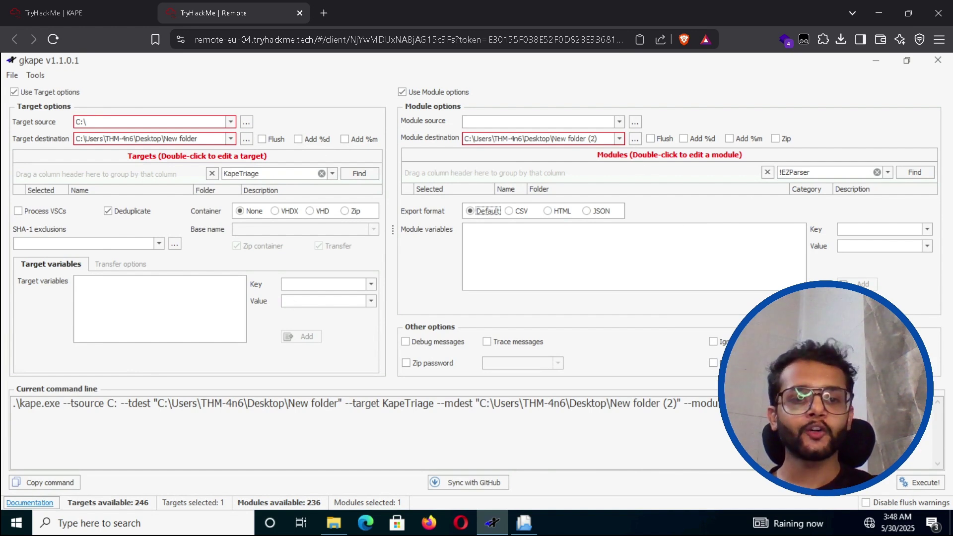
{"action": "left_click", "coordinate": [912, 481]}
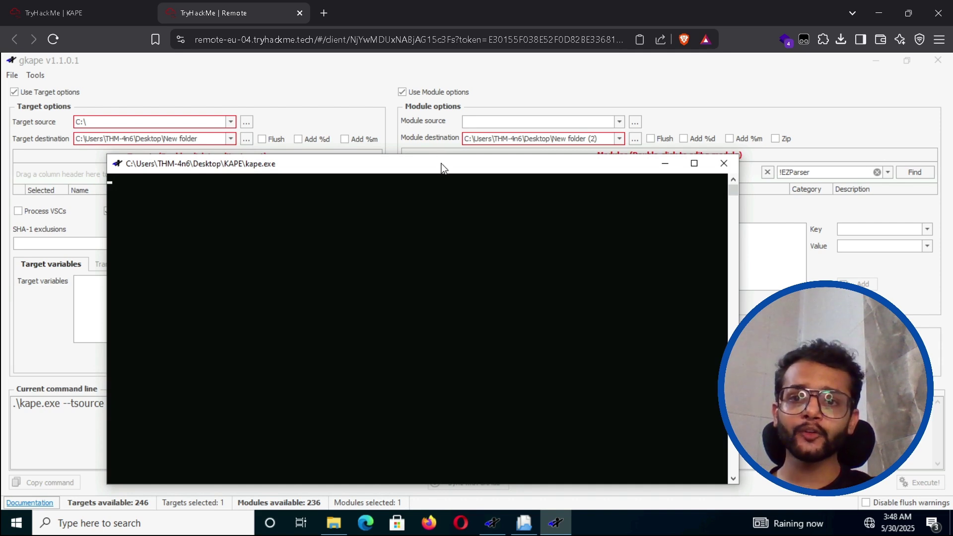
{"action": "left_click_drag", "start_coordinate": [443, 166], "coordinate": [437, 110]}
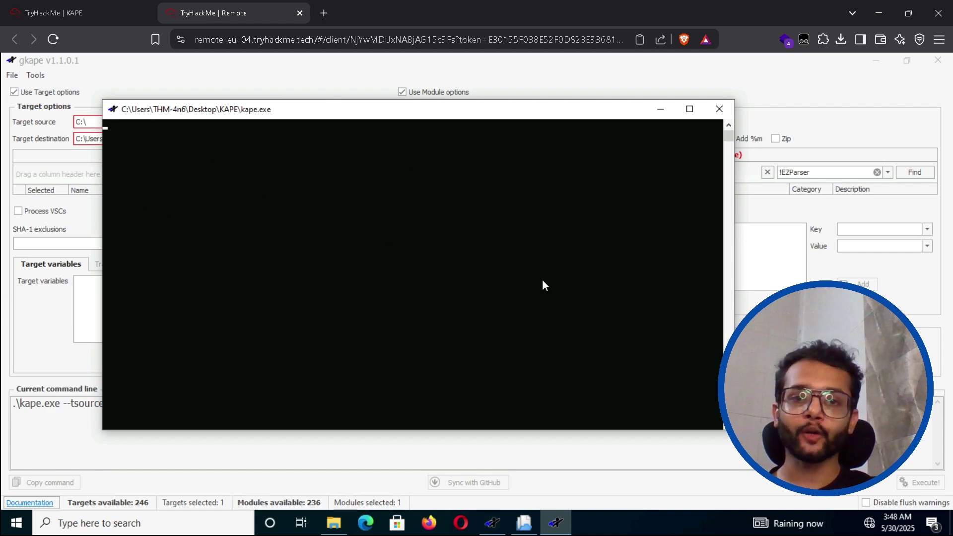
- Examine the sample KAPE execution log in the TryHackMe room and check the kape.exe console on the remote machine
{"action": "key", "text": "ctrl+Tab"}
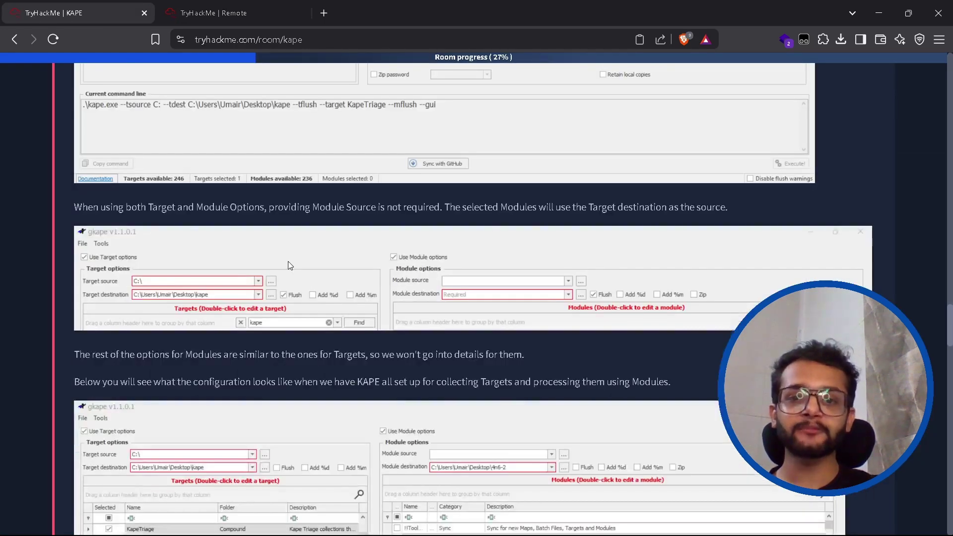
{"action": "scroll", "coordinate": [289, 265], "scroll_direction": "down", "scroll_amount": 15}
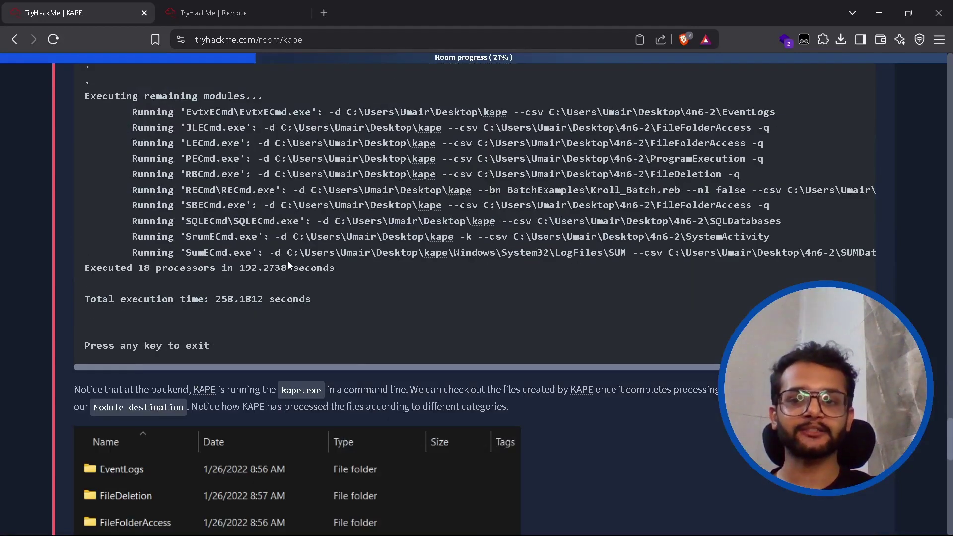
{"action": "scroll", "coordinate": [288, 262], "scroll_direction": "up", "scroll_amount": 12}
{"action": "left_click_drag", "start_coordinate": [108, 294], "coordinate": [340, 419]}
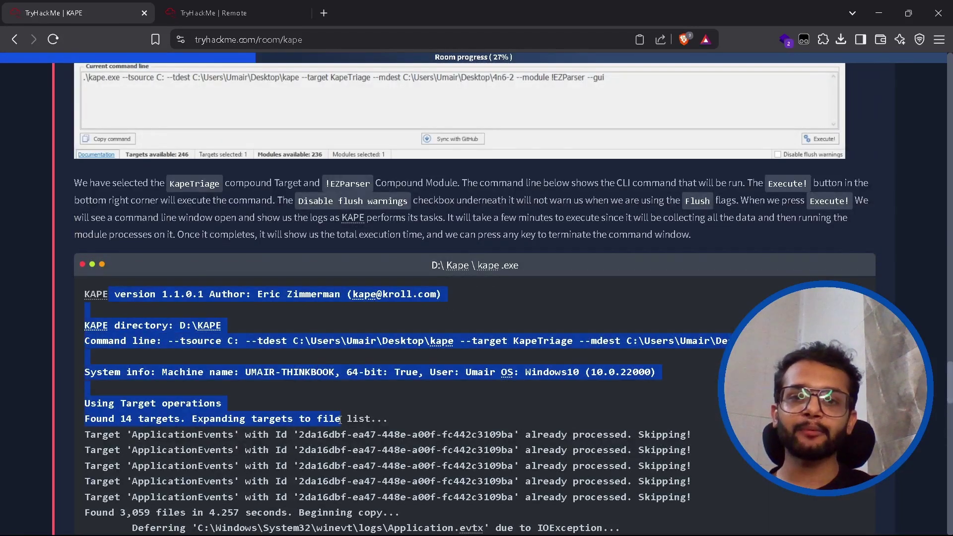
{"action": "left_click", "coordinate": [340, 419]}
{"action": "scroll", "coordinate": [340, 419], "scroll_direction": "down", "scroll_amount": 12}
{"action": "left_click", "coordinate": [213, 13]}
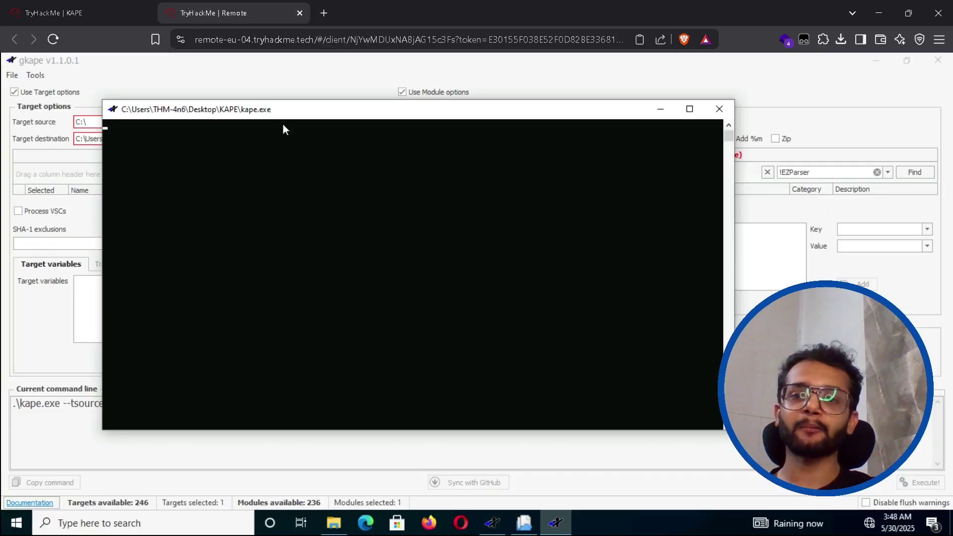
{"action": "left_click", "coordinate": [273, 208]}
- Return to the room's sample log and examine its target operations, deferred files and executed modules
{"action": "key", "text": "ctrl+shift+Tab"}
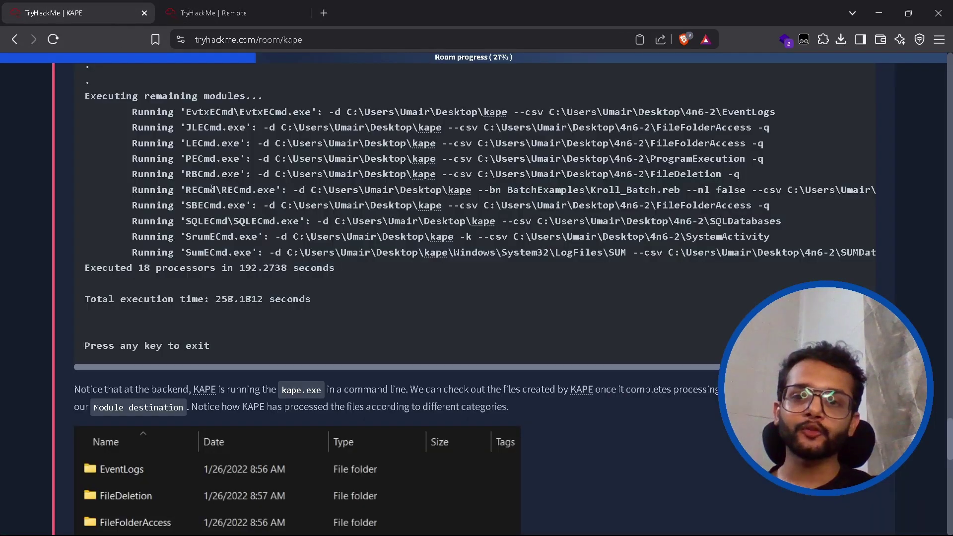
{"action": "scroll", "coordinate": [212, 189], "scroll_direction": "up", "scroll_amount": 12}
{"action": "left_click_drag", "start_coordinate": [150, 327], "coordinate": [243, 395]}
{"action": "scroll", "coordinate": [242, 395], "scroll_direction": "down", "scroll_amount": 4}
{"action": "left_click_drag", "start_coordinate": [216, 328], "coordinate": [251, 358]}
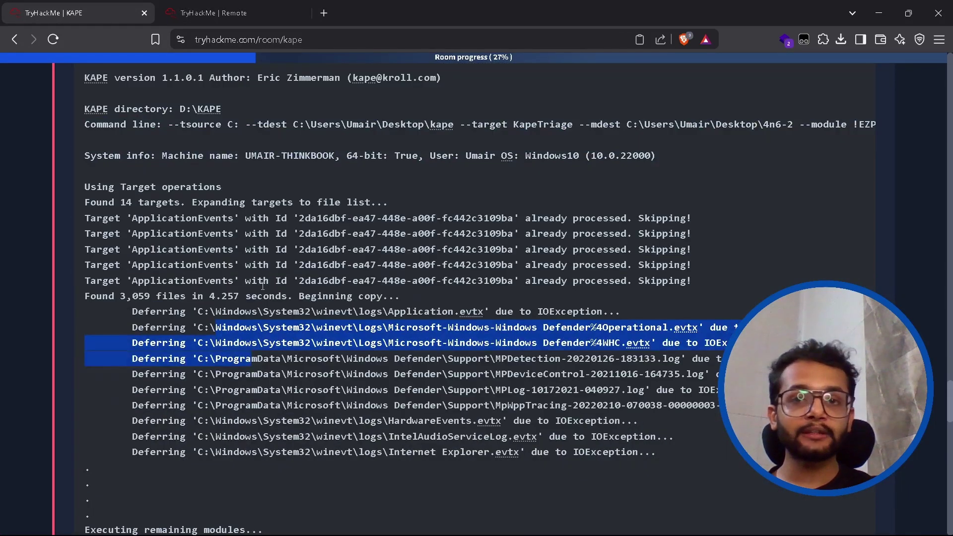
{"action": "left_click", "coordinate": [262, 286]}
{"action": "scroll", "coordinate": [263, 287], "scroll_direction": "down", "scroll_amount": 8}
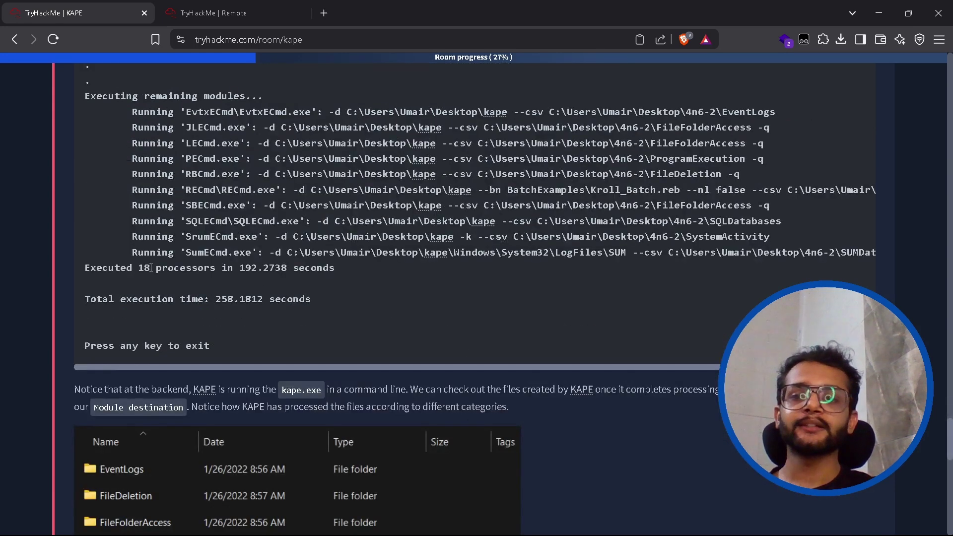
- Check the processor execution line in the room's sample log and close the kape.exe console window on the remote machine
{"action": "left_click_drag", "start_coordinate": [140, 264], "coordinate": [426, 258]}
{"action": "left_click", "coordinate": [427, 260]}
{"action": "left_click", "coordinate": [243, 9]}
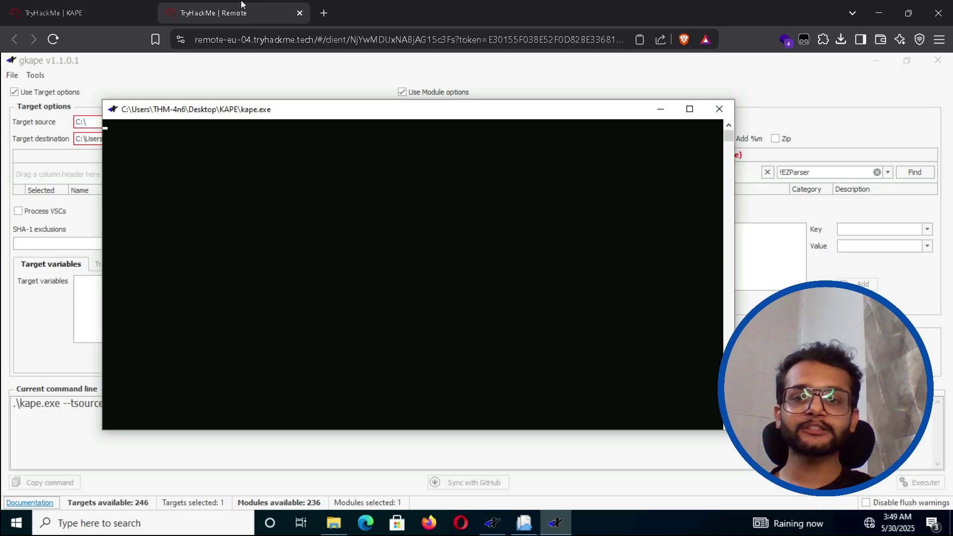
{"action": "left_click", "coordinate": [719, 108]}
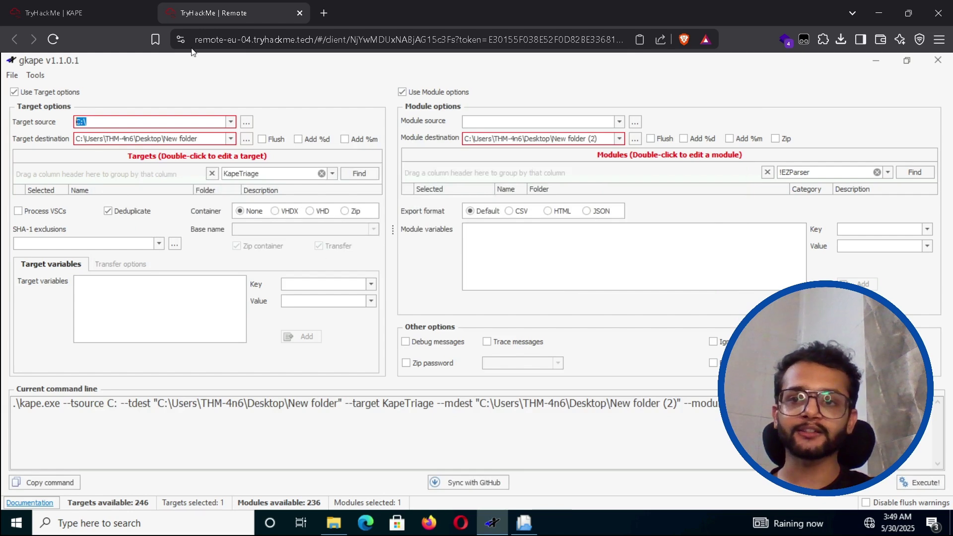
- Return to the TryHackMe room and read the closing lines of the sample KAPE log
{"action": "left_click", "coordinate": [78, 13]}
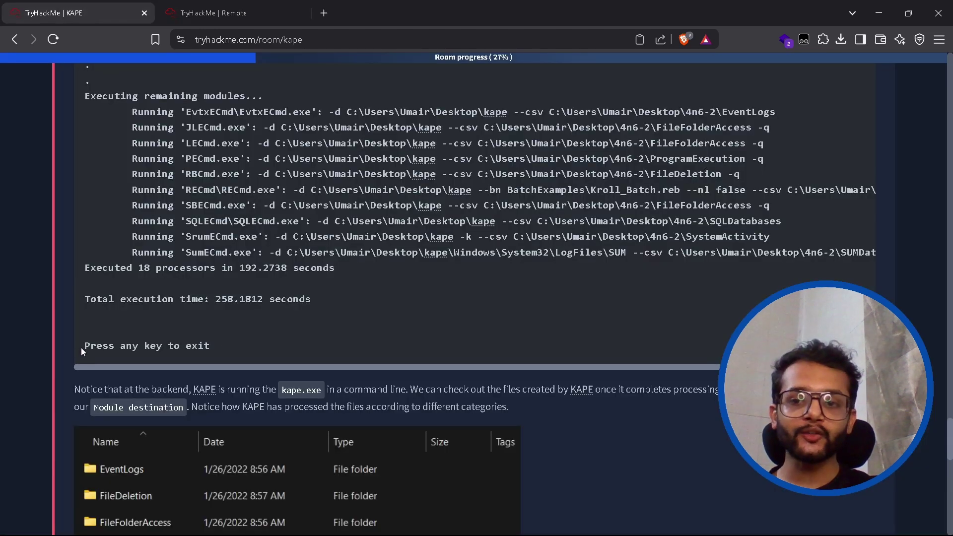
{"action": "left_click_drag", "start_coordinate": [85, 347], "coordinate": [224, 347]}
{"action": "left_click", "coordinate": [323, 306]}
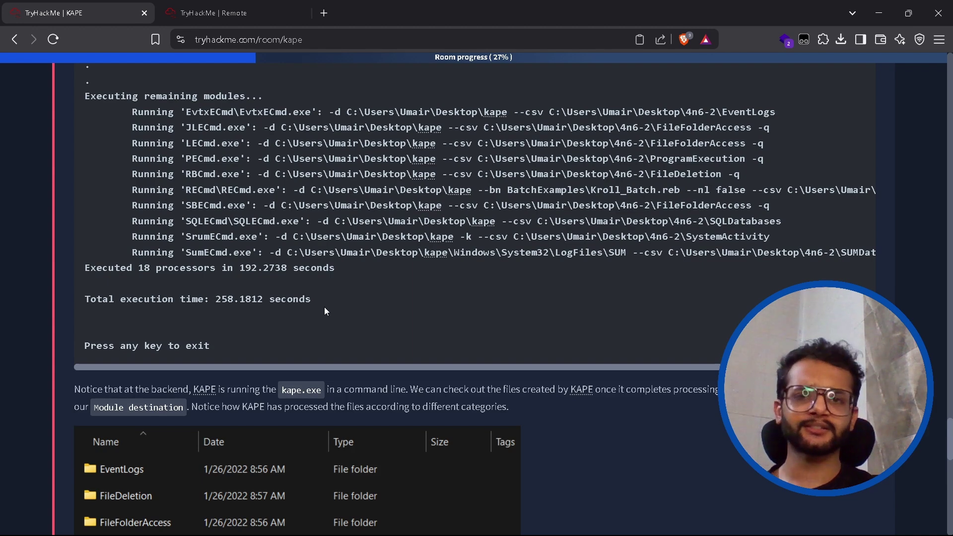
- Bring up File Explorer on the remote machine and examine the collected target files in the Desktop's New folder
{"action": "key", "text": "ctrl+Tab"}
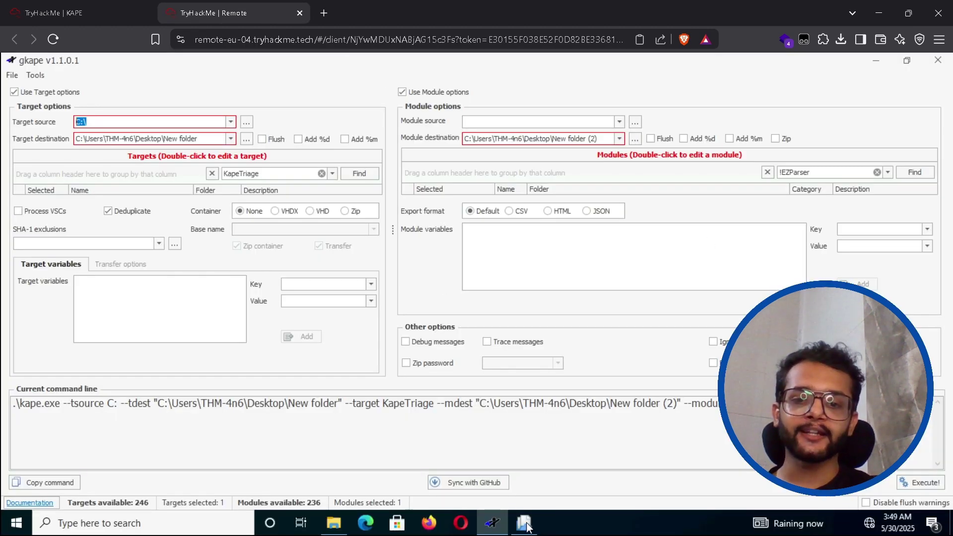
{"action": "left_click", "coordinate": [334, 523]}
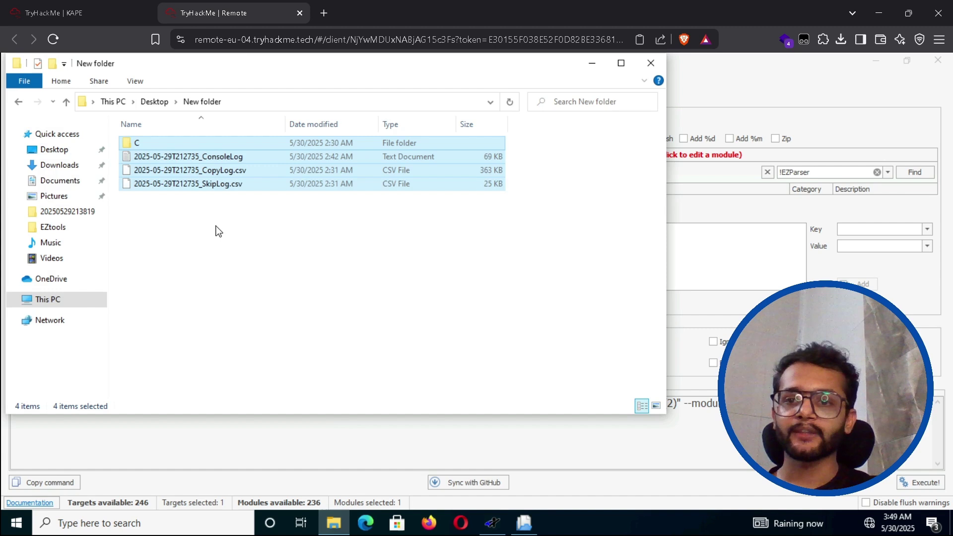
{"action": "left_click", "coordinate": [154, 101]}
{"action": "double_click", "coordinate": [171, 170]}
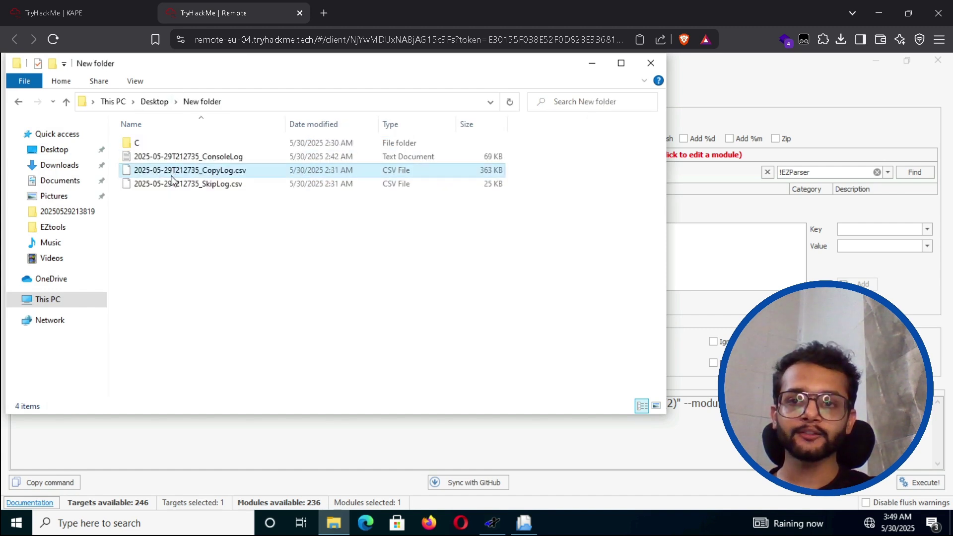
{"action": "mouse_move", "coordinate": [166, 143]}
{"action": "left_mouse_down"}
{"action": "mouse_move", "coordinate": [171, 213]}
{"action": "mouse_move", "coordinate": [166, 158]}
{"action": "left_mouse_up"}
- Open New folder (2) on the remote Desktop and compare its module output with the room's Module destination snapshot
{"action": "left_click", "coordinate": [163, 102]}
{"action": "double_click", "coordinate": [177, 186]}
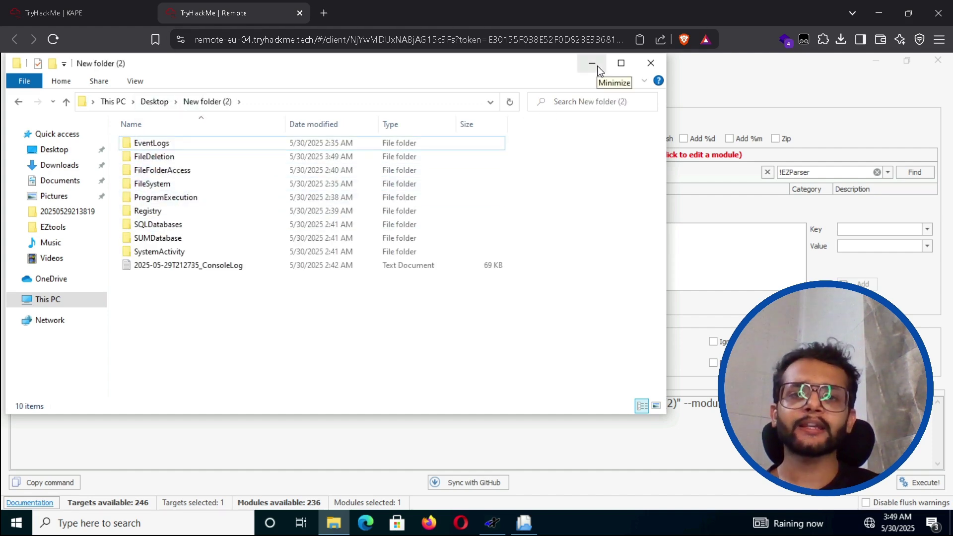
{"action": "left_click", "coordinate": [74, 13]}
{"action": "scroll", "coordinate": [234, 229], "scroll_direction": "down", "scroll_amount": 4}
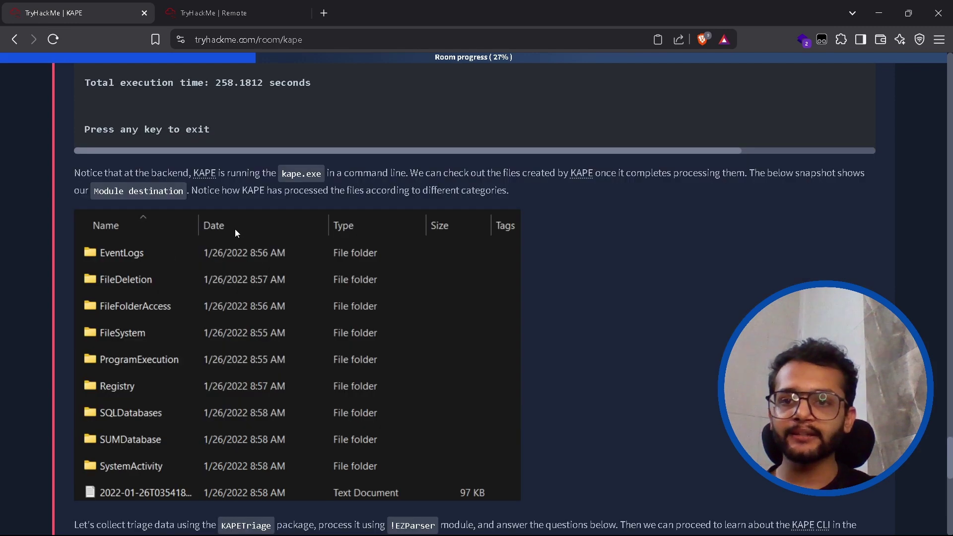
- Return to the remote machine and open the KAPE folder on its Desktop
{"action": "left_click", "coordinate": [243, 16]}
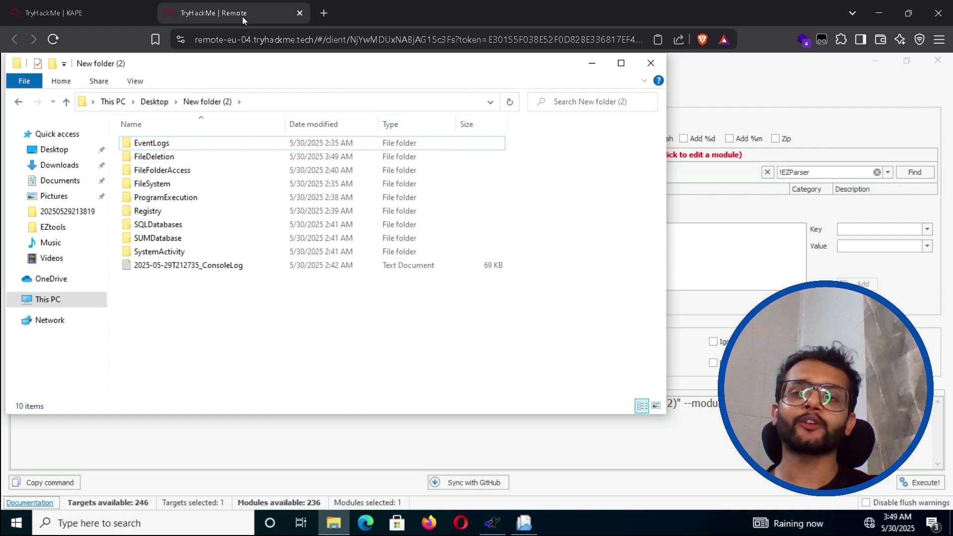
{"action": "left_click", "coordinate": [152, 102]}
{"action": "left_click", "coordinate": [158, 160]}
{"action": "double_click", "coordinate": [158, 160]}
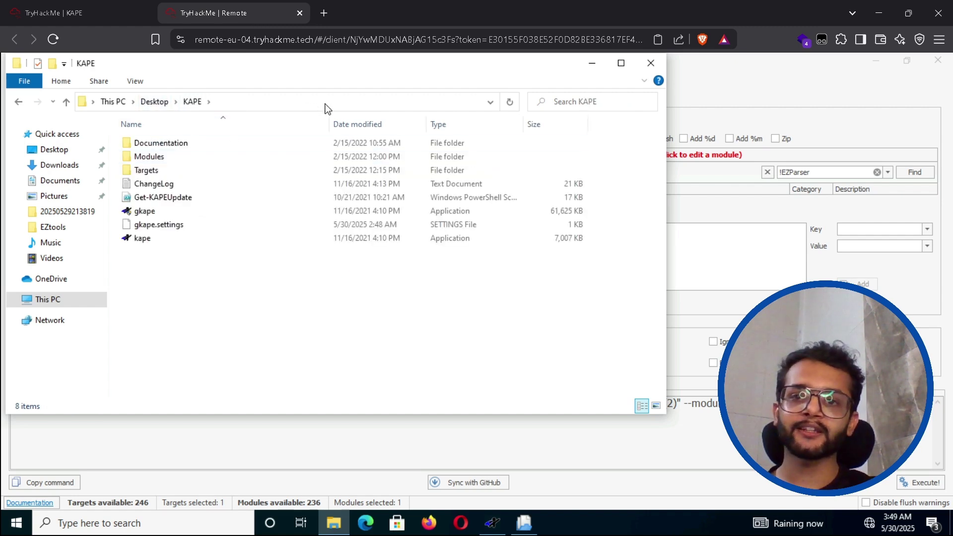
- Search for cmd and open Command Prompt as administrator, allowing it to make changes to the device
{"action": "left_click", "coordinate": [180, 524]}
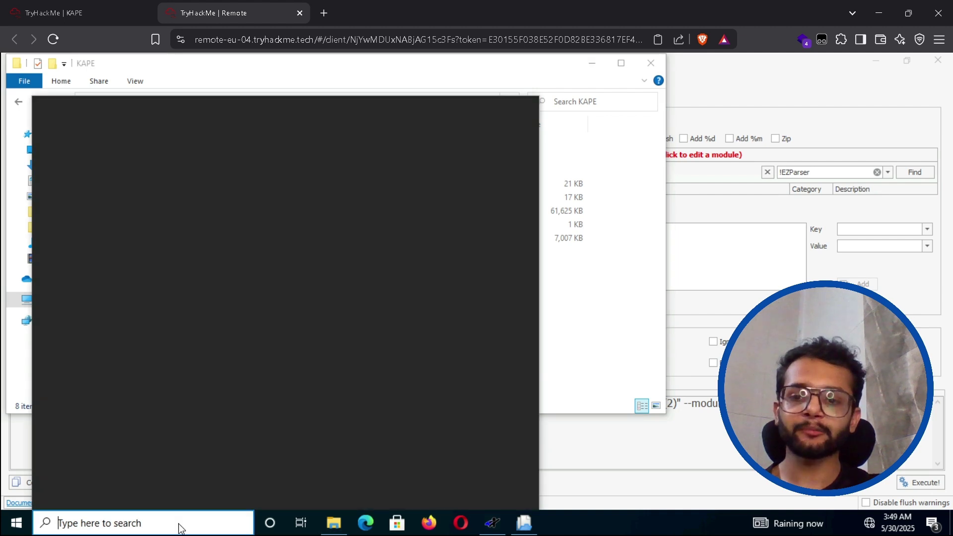
{"action": "type", "text": "cmd"}
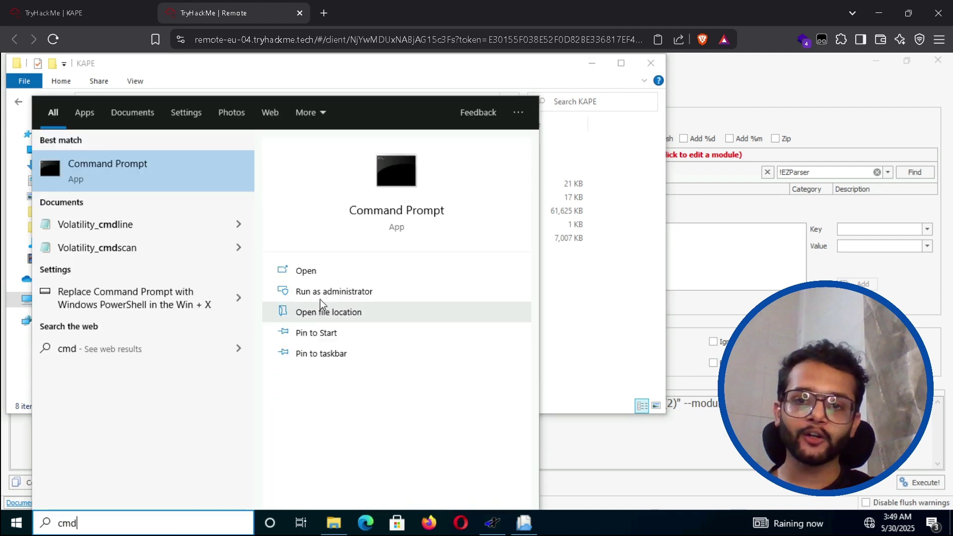
{"action": "left_click", "coordinate": [308, 292]}
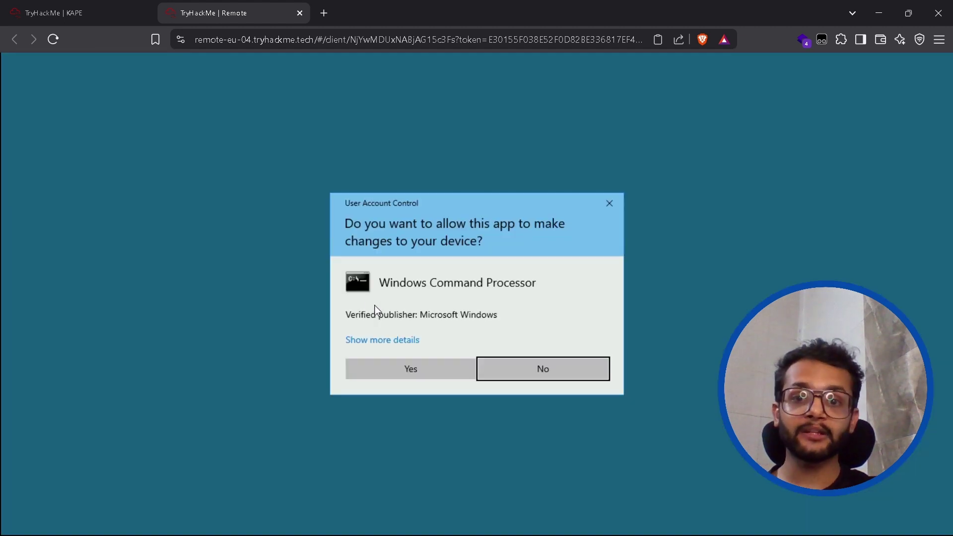
{"action": "left_click", "coordinate": [411, 371]}
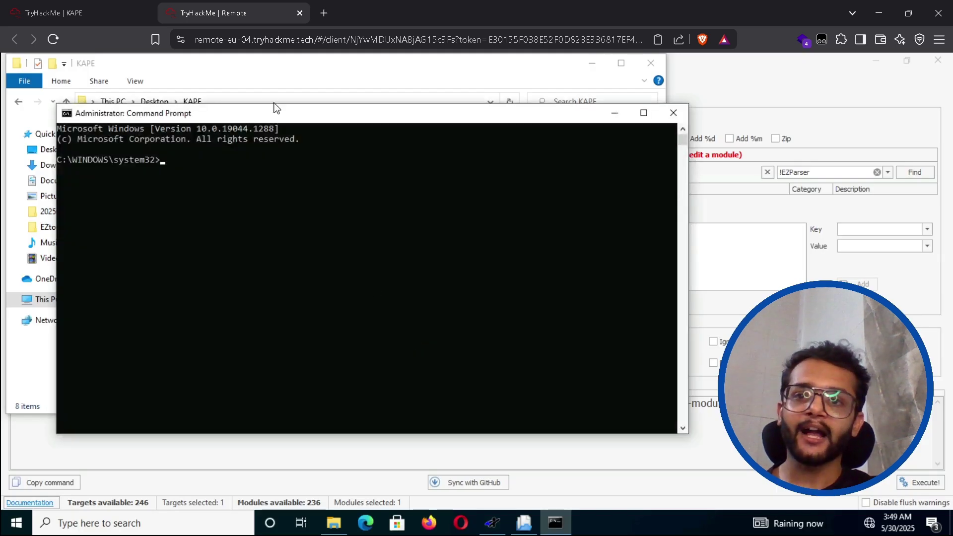
- Change the administrator Command Prompt's directory to the copied path C:\Users\THM-4n6\Desktop\KAPE and run kape.exe
{"action": "left_click", "coordinate": [269, 80]}
{"action": "left_click", "coordinate": [276, 103]}
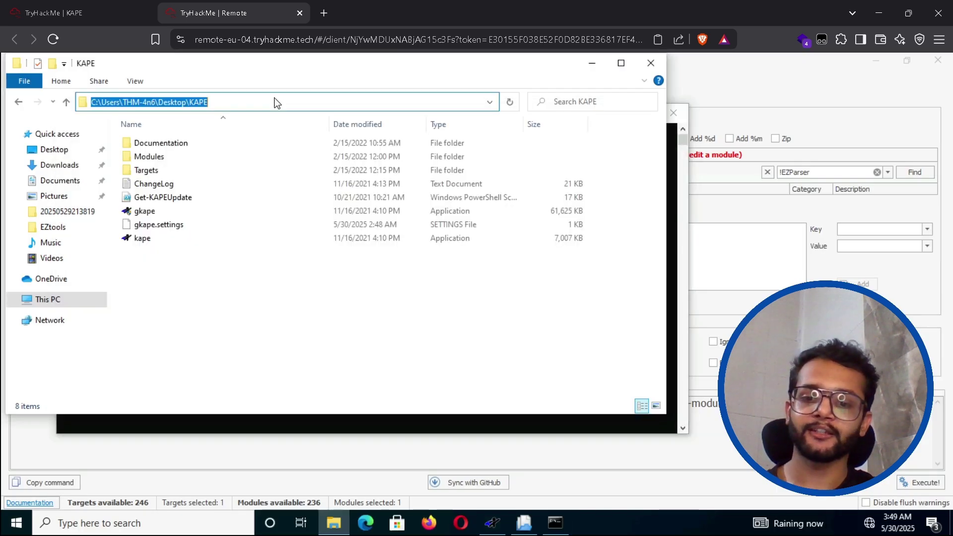
{"action": "key", "text": "alt"}
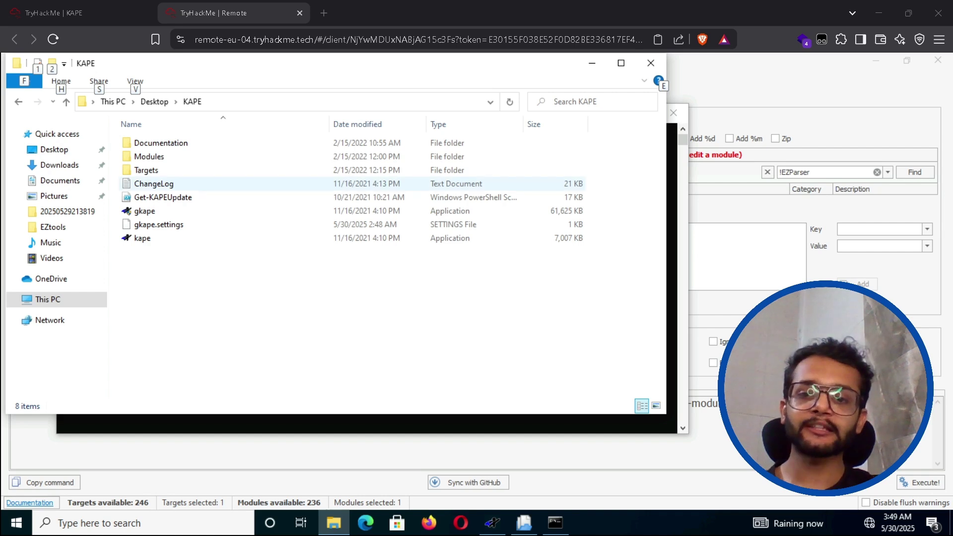
{"action": "left_click", "coordinate": [380, 419]}
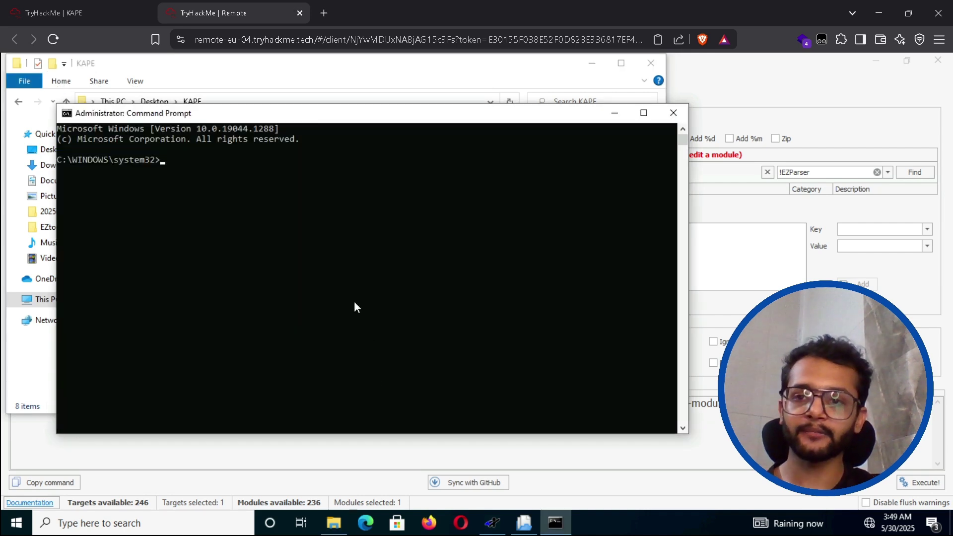
{"action": "type", "text": "cd"}
{"action": "key", "text": "ctrl+v"}
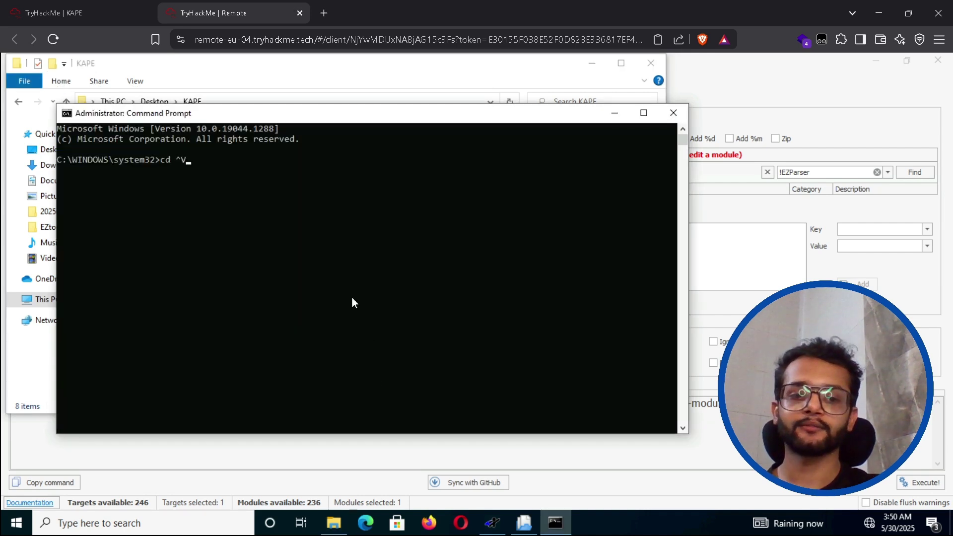
{"action": "key", "text": "BackSpace"}
{"action": "key", "text": "BackSpace"}
{"action": "right_click", "coordinate": [352, 299]}
{"action": "key", "text": "Return"}
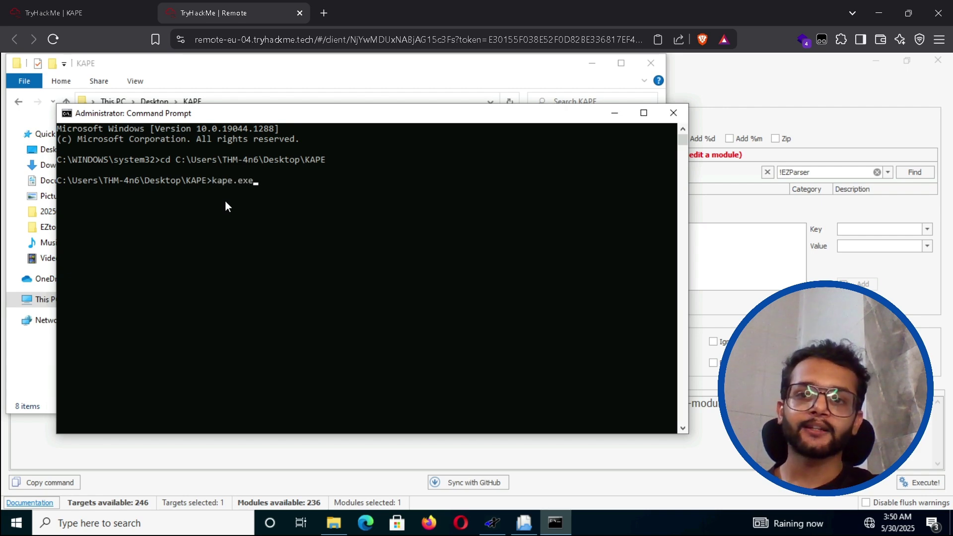
{"action": "key", "text": "Return"}
- Look over the room's module output snapshot and task questions, then check the kape.exe run in the remote Command Prompt
{"action": "left_click", "coordinate": [54, 13]}
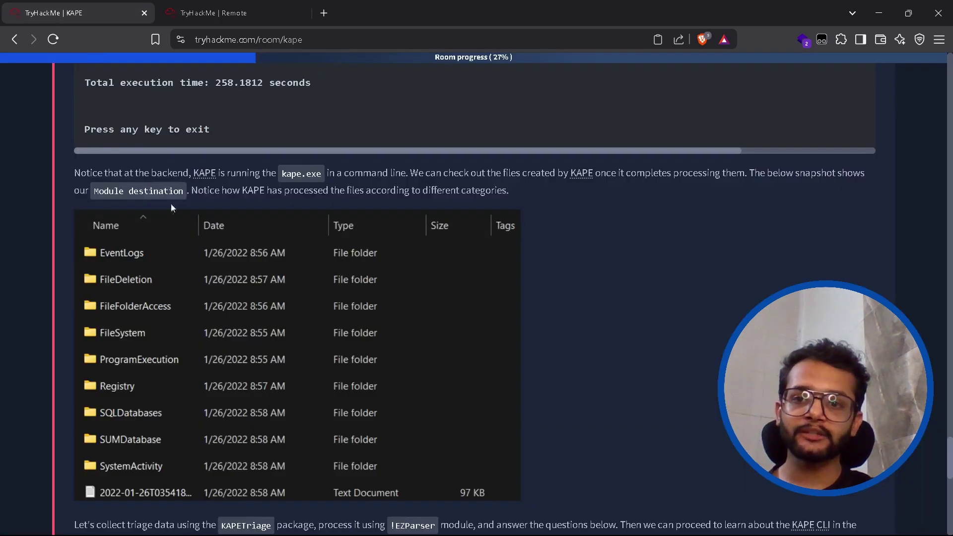
{"action": "scroll", "coordinate": [225, 299], "scroll_direction": "down", "scroll_amount": 8}
{"action": "scroll", "coordinate": [216, 304], "scroll_direction": "up", "scroll_amount": 12}
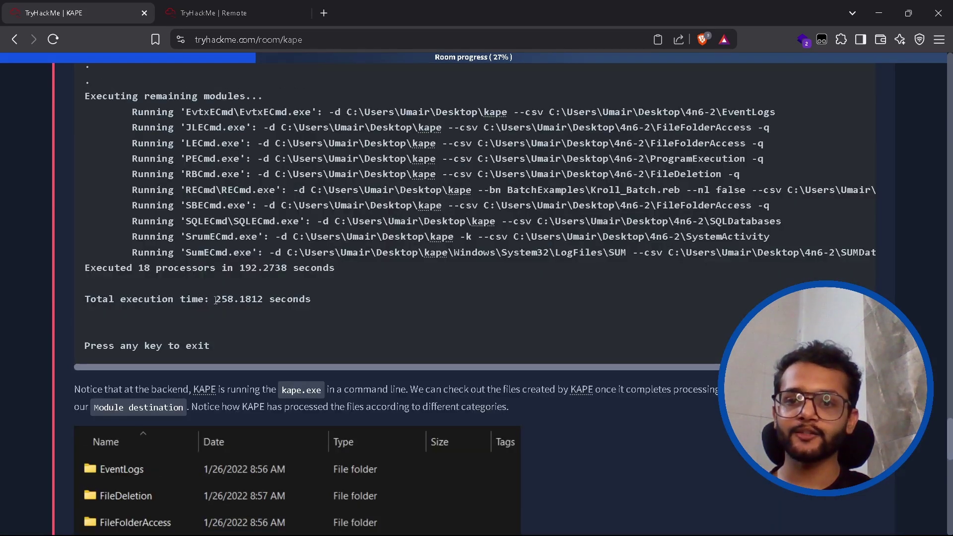
{"action": "scroll", "coordinate": [258, 302], "scroll_direction": "down", "scroll_amount": 5}
{"action": "scroll", "coordinate": [281, 277], "scroll_direction": "down", "scroll_amount": 5}
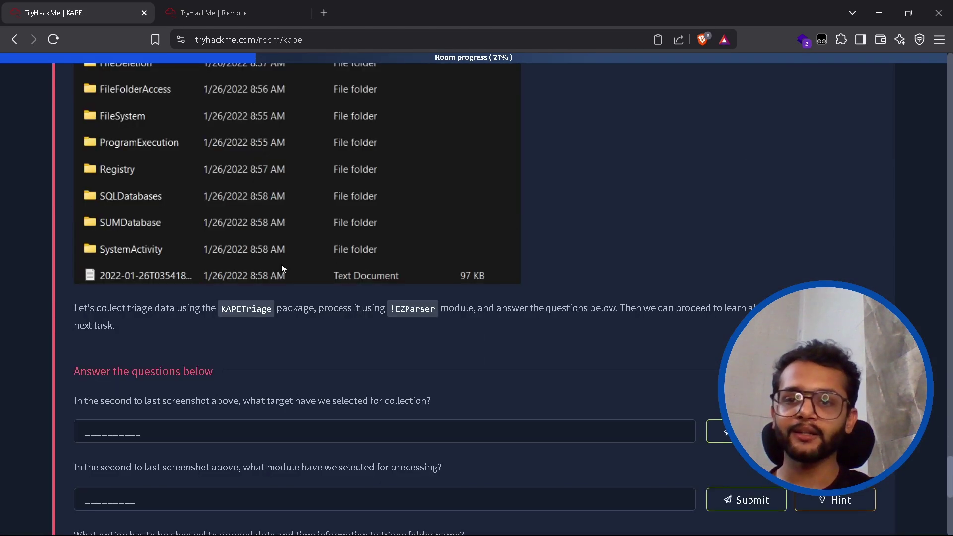
{"action": "left_click", "coordinate": [234, 11]}
{"action": "left_click_drag", "start_coordinate": [180, 181], "coordinate": [238, 183]}
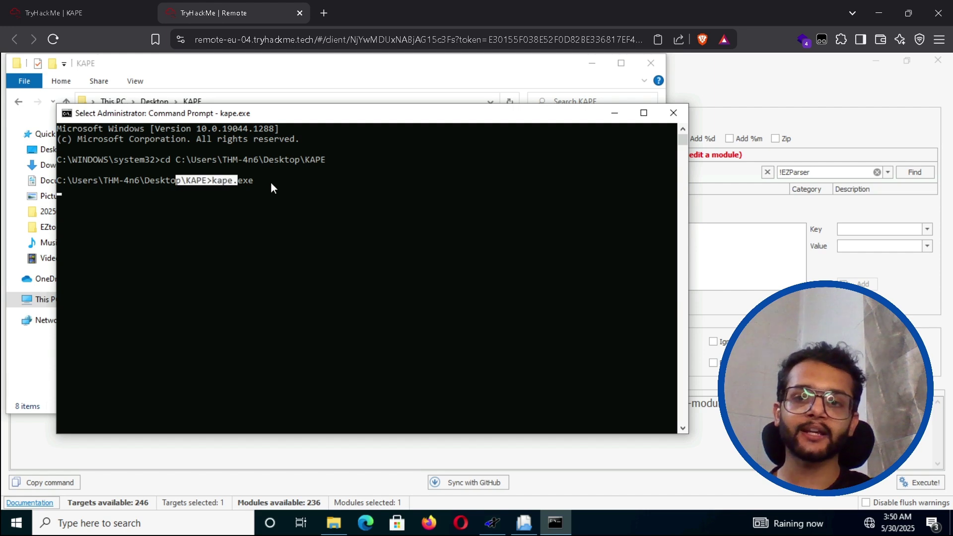
{"action": "left_click", "coordinate": [220, 224]}
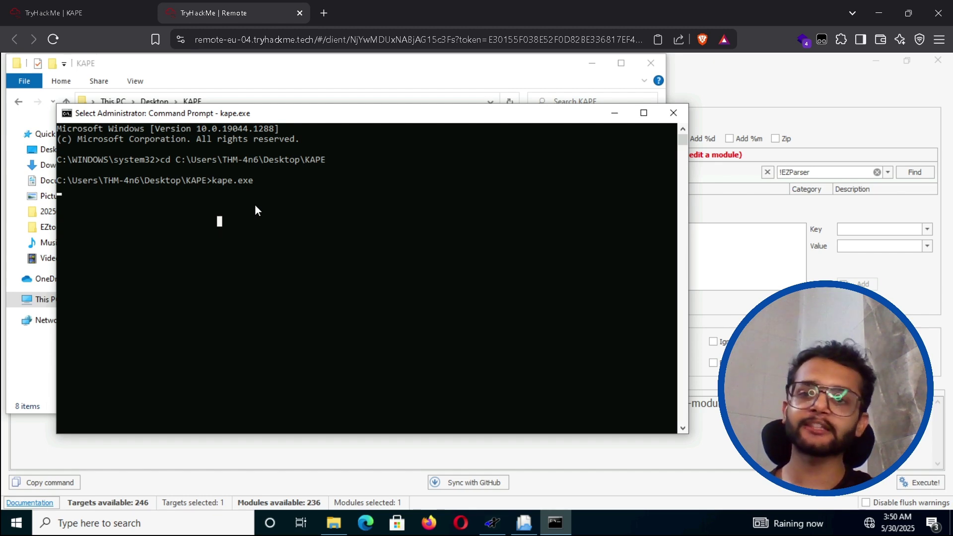
- Read the room's first task question and look back through the content for the second to last screenshot it refers to
{"action": "key", "text": "ctrl+shift+Tab"}
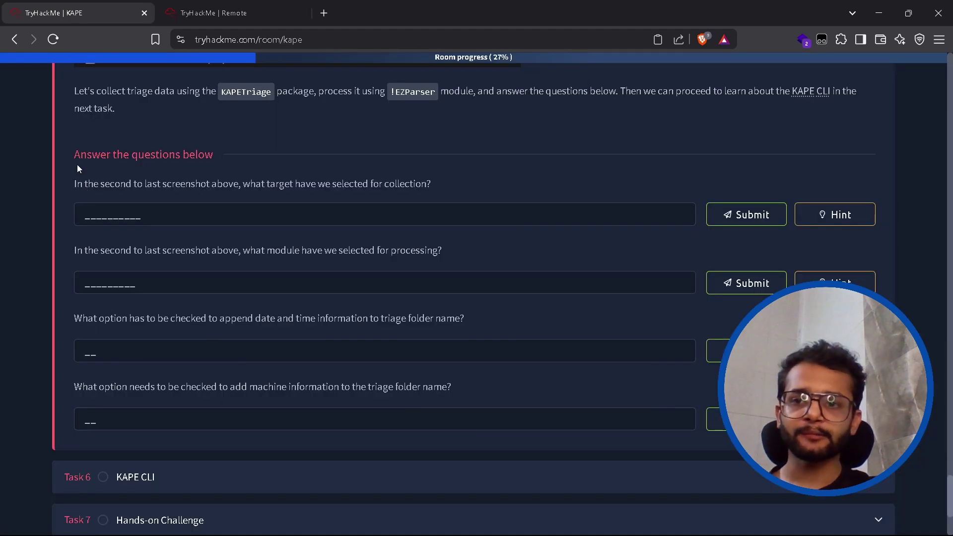
{"action": "left_click_drag", "start_coordinate": [71, 185], "coordinate": [235, 190]}
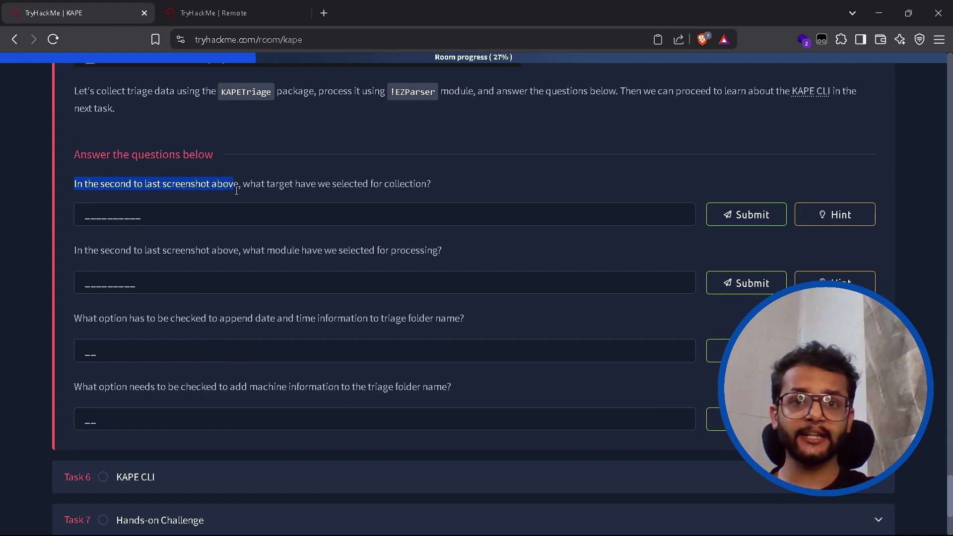
{"action": "scroll", "coordinate": [237, 190], "scroll_direction": "up", "scroll_amount": 4}
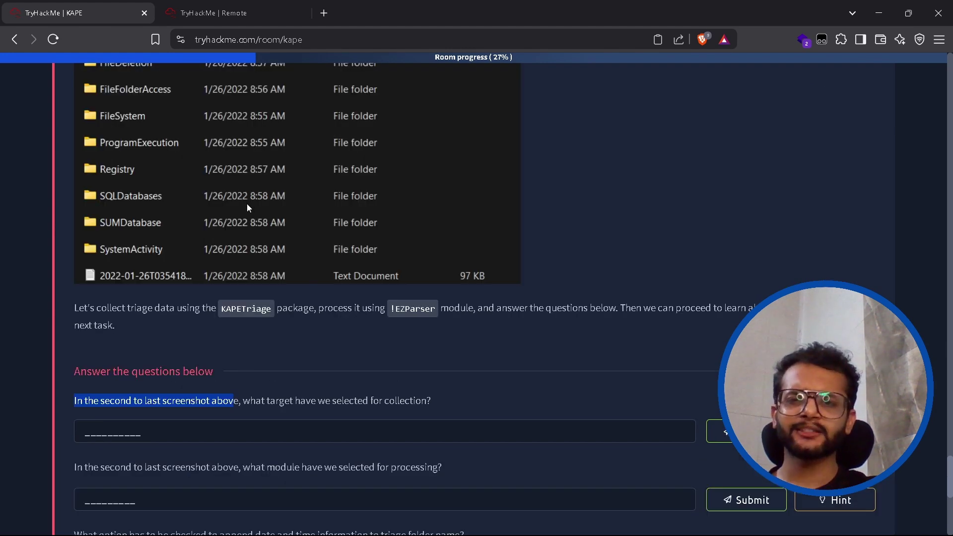
{"action": "scroll", "coordinate": [246, 204], "scroll_direction": "up", "scroll_amount": 20}
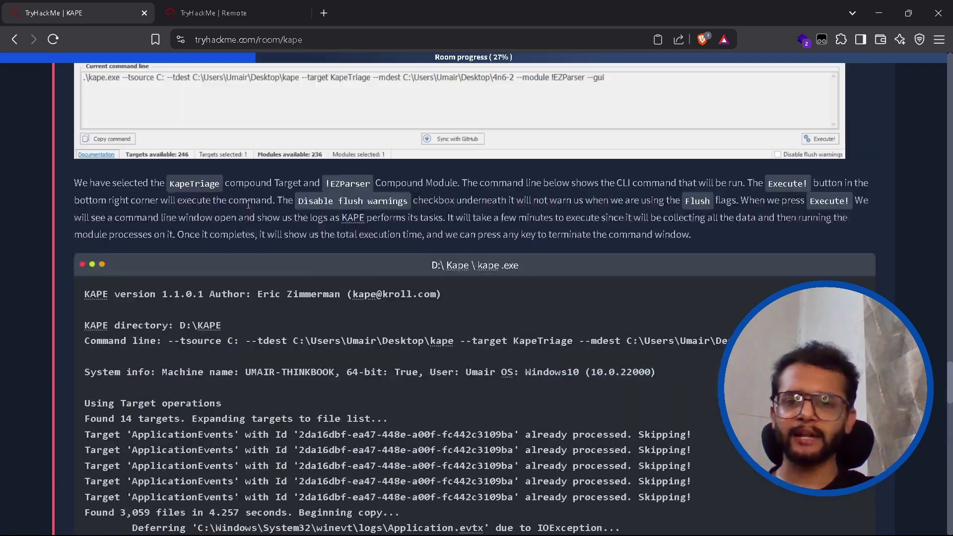
{"action": "scroll", "coordinate": [248, 205], "scroll_direction": "down", "scroll_amount": 4}
{"action": "scroll", "coordinate": [427, 318], "scroll_direction": "down", "scroll_amount": 8}
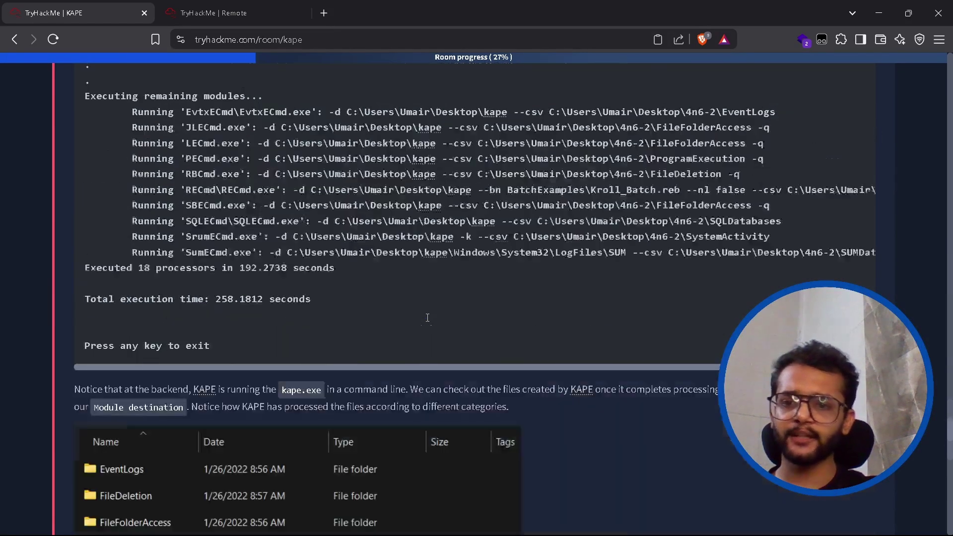
{"action": "scroll", "coordinate": [428, 318], "scroll_direction": "up", "scroll_amount": 10}
{"action": "scroll", "coordinate": [427, 317], "scroll_direction": "down", "scroll_amount": 14}
{"action": "scroll", "coordinate": [288, 308], "scroll_direction": "up", "scroll_amount": 5}
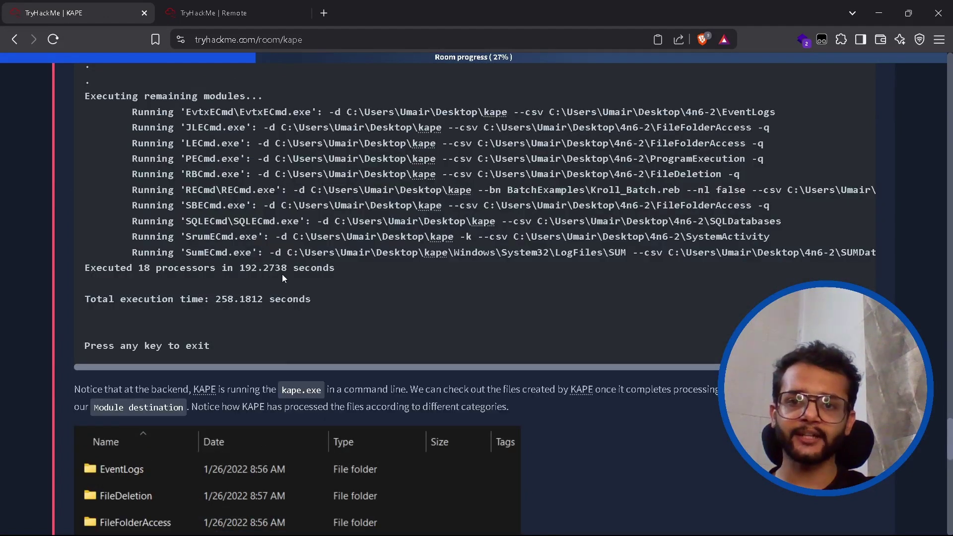
- Find the target used in the room's example KAPE command line and submit KapeTriage as the answer to the collection target question
{"action": "scroll", "coordinate": [282, 278], "scroll_direction": "down", "scroll_amount": 13}
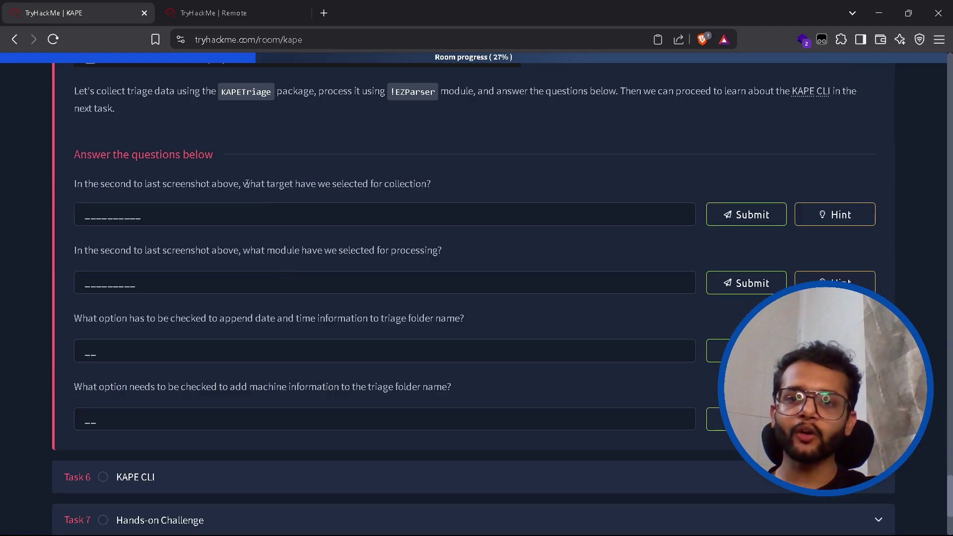
{"action": "left_click_drag", "start_coordinate": [247, 184], "coordinate": [436, 189]}
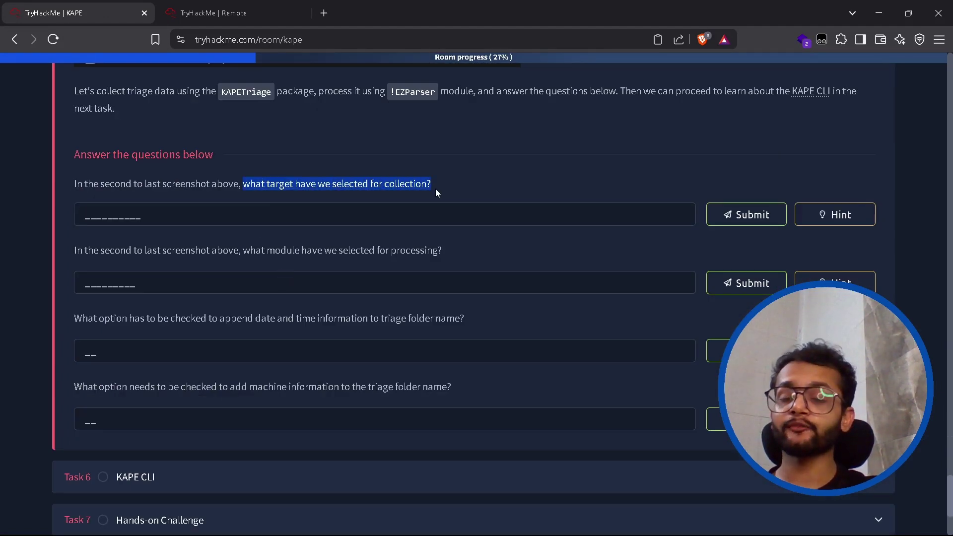
{"action": "left_click", "coordinate": [436, 189]}
{"action": "scroll", "coordinate": [436, 189], "scroll_direction": "up", "scroll_amount": 5}
{"action": "scroll", "coordinate": [437, 189], "scroll_direction": "up", "scroll_amount": 4}
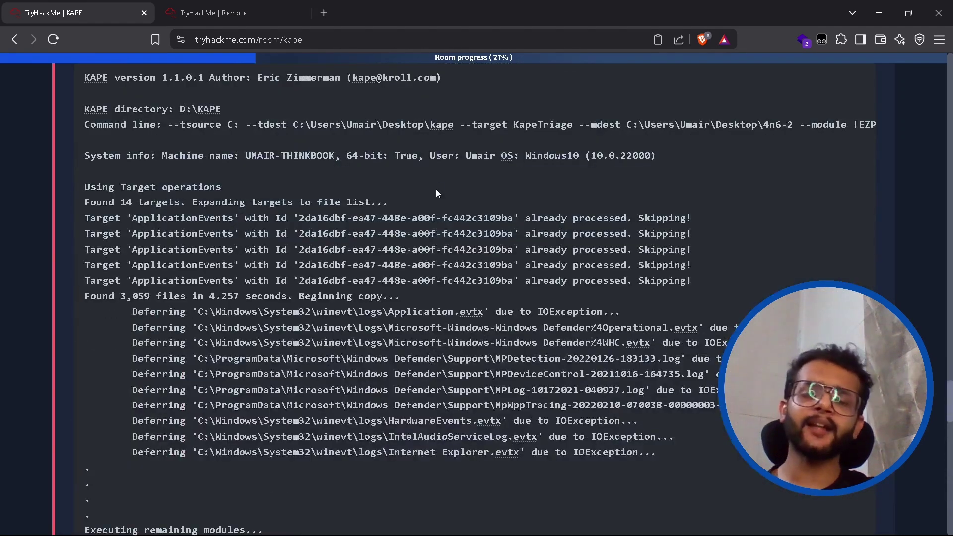
{"action": "scroll", "coordinate": [436, 193], "scroll_direction": "up", "scroll_amount": 4}
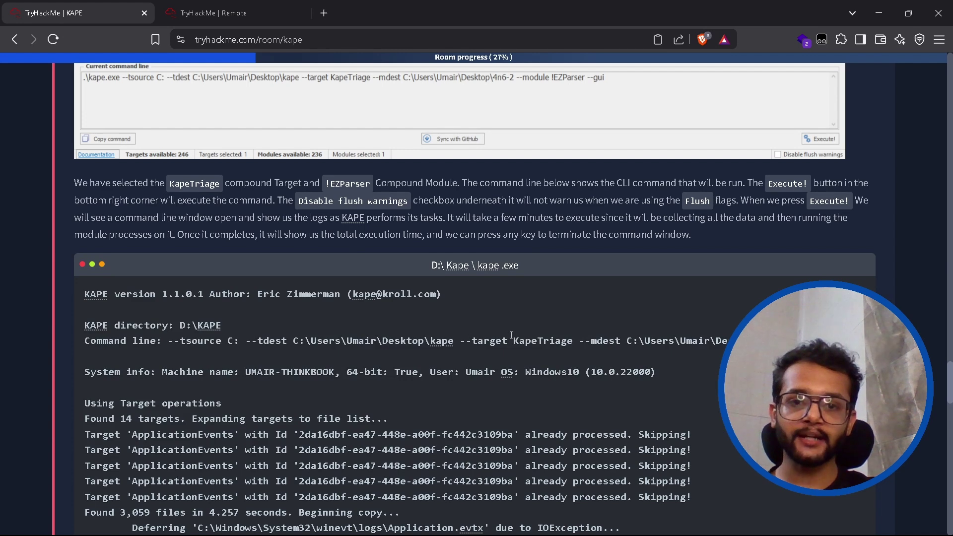
{"action": "left_click_drag", "start_coordinate": [515, 342], "coordinate": [574, 341]}
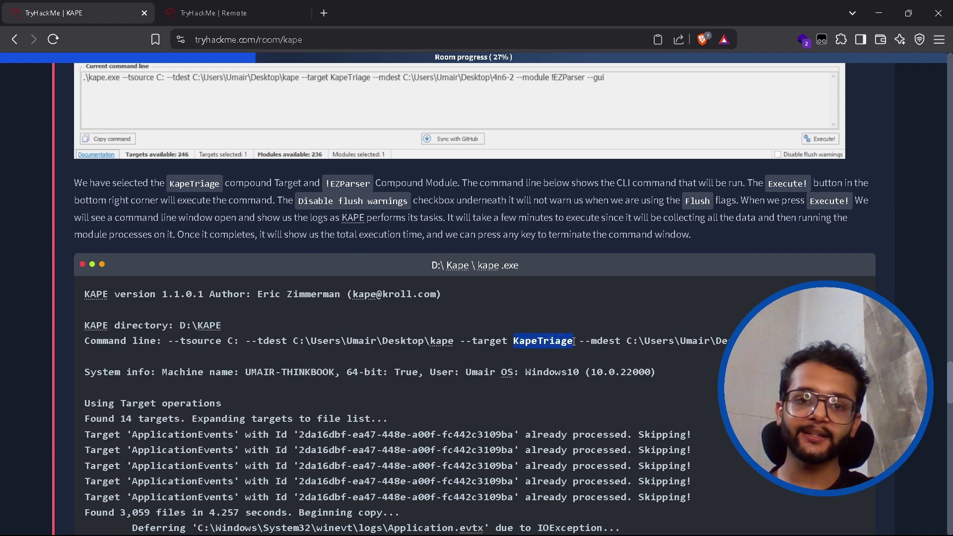
{"action": "scroll", "coordinate": [376, 289], "scroll_direction": "down", "scroll_amount": 20}
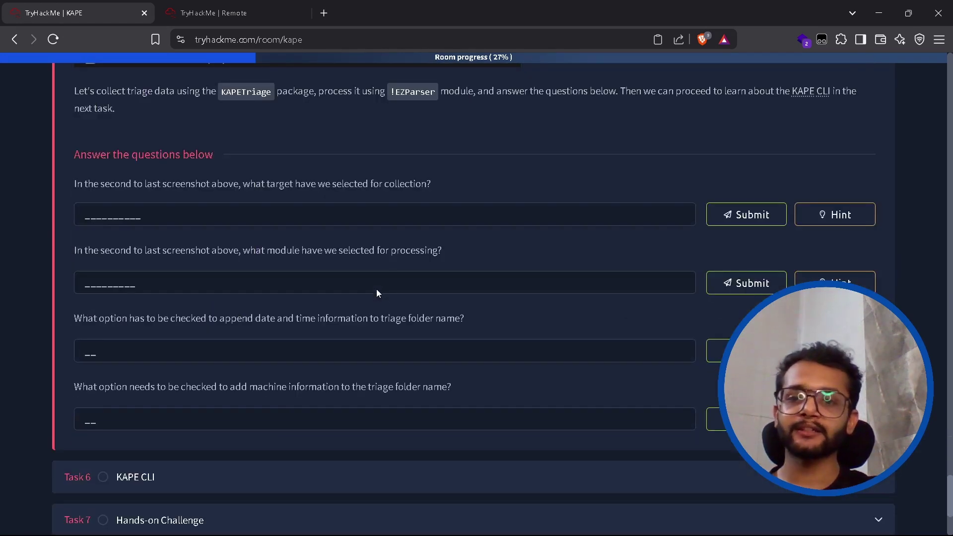
{"action": "left_click", "coordinate": [366, 213]}
{"action": "type", "text": "KapeTriage"}
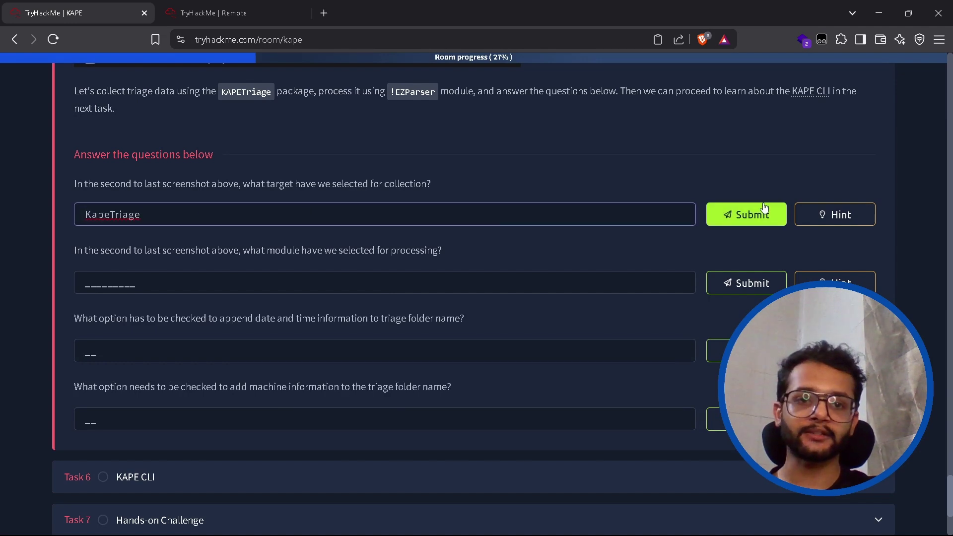
{"action": "left_click", "coordinate": [750, 214]}
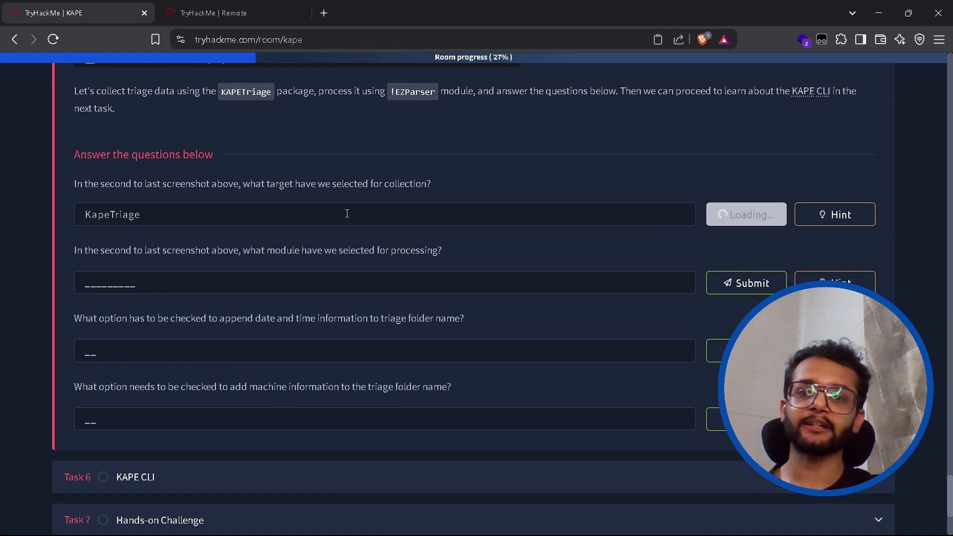
- Maximise the remote Command Prompt, enlarge its text and review the kape.exe help output from the target switches through to the example commands
{"action": "left_click", "coordinate": [230, 15]}
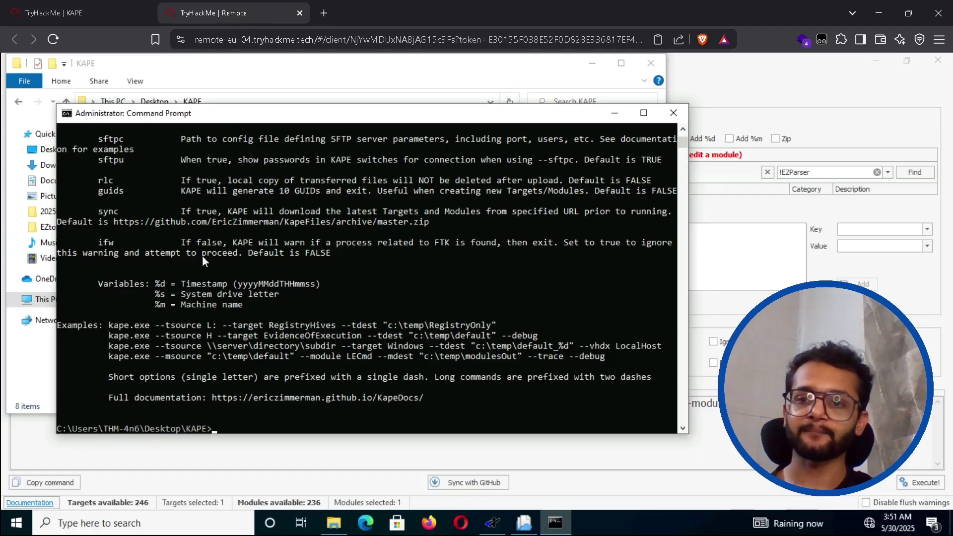
{"action": "left_click", "coordinate": [644, 112]}
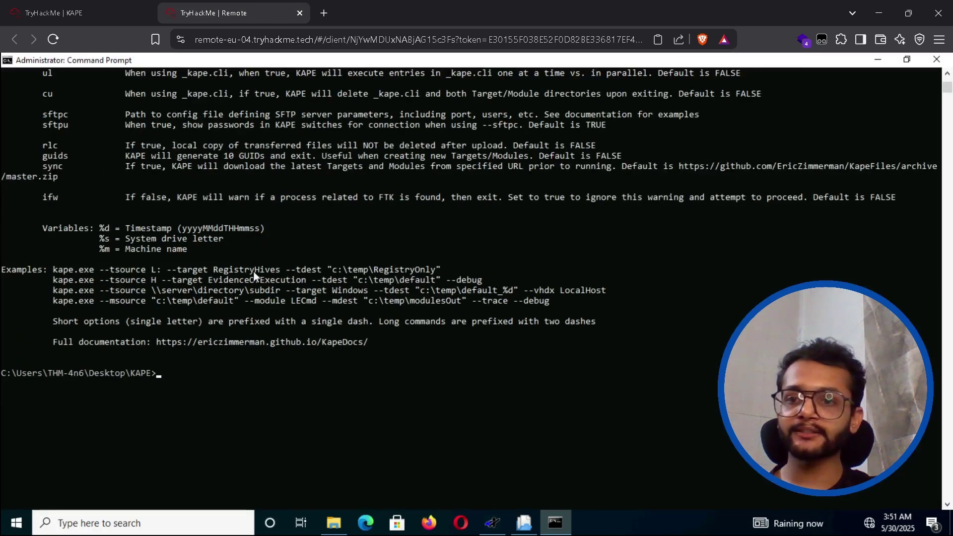
{"action": "scroll", "coordinate": [247, 350], "scroll_direction": "up", "scroll_amount": 3, "text": "ctrl"}
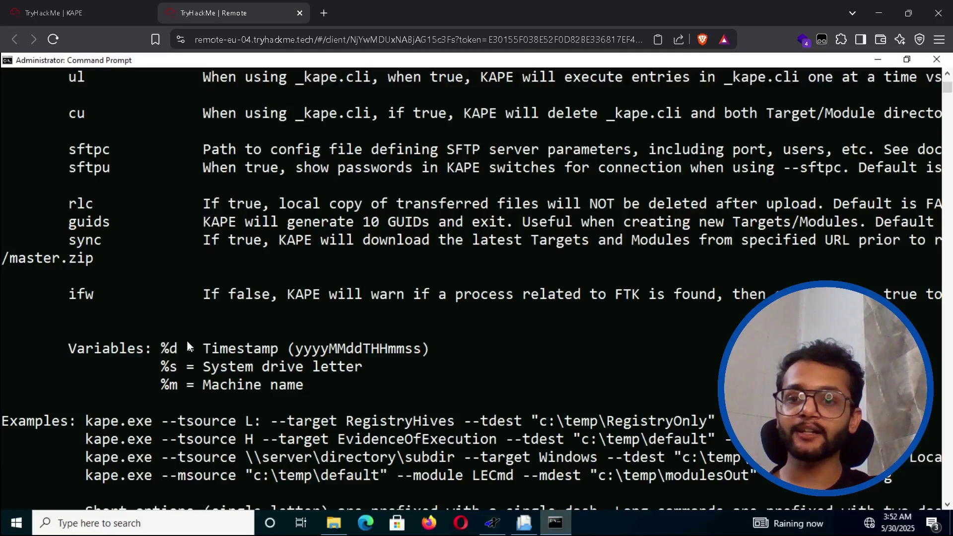
{"action": "scroll", "coordinate": [187, 341], "scroll_direction": "up", "scroll_amount": 10}
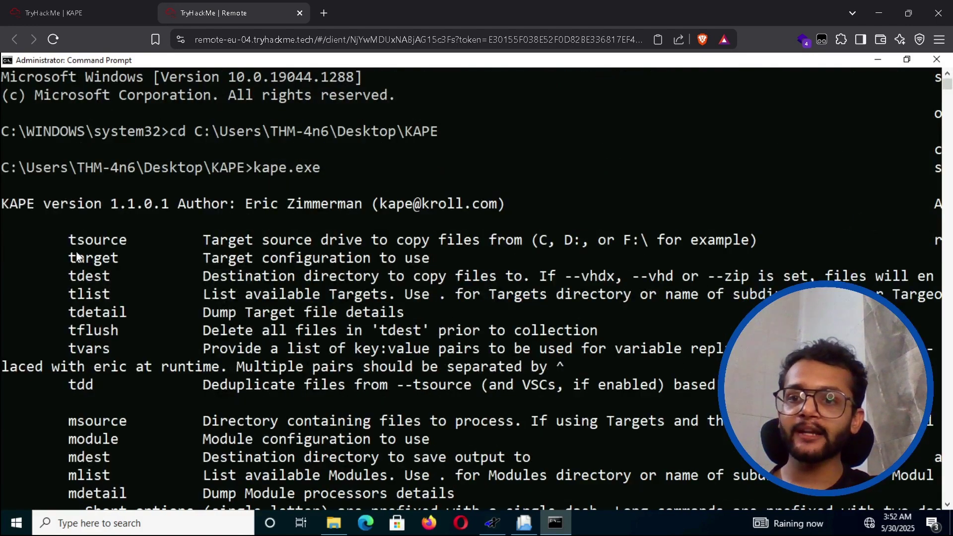
{"action": "left_click_drag", "start_coordinate": [59, 240], "coordinate": [168, 343]}
{"action": "scroll", "coordinate": [88, 269], "scroll_direction": "down", "scroll_amount": 15}
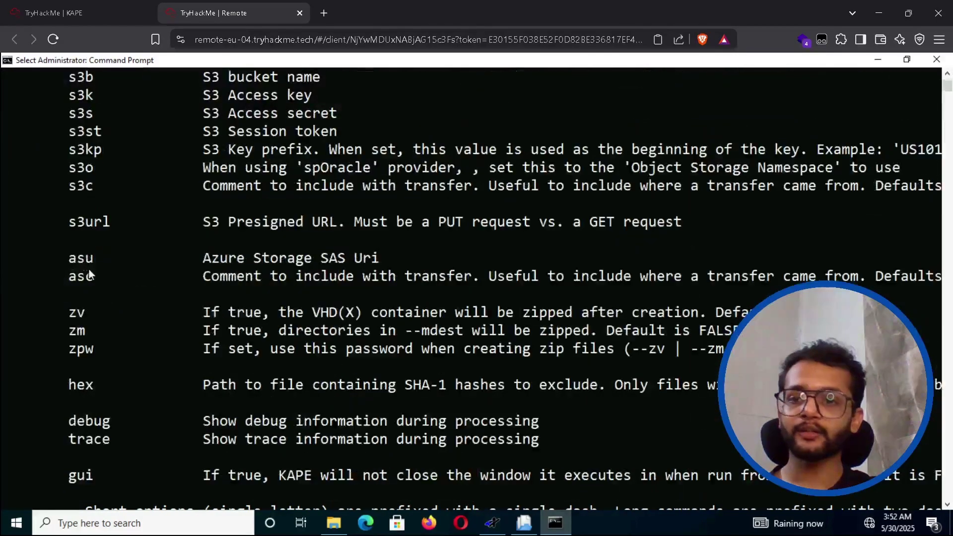
{"action": "left_click_drag", "start_coordinate": [60, 215], "coordinate": [117, 420]}
{"action": "scroll", "coordinate": [111, 313], "scroll_direction": "down", "scroll_amount": 11}
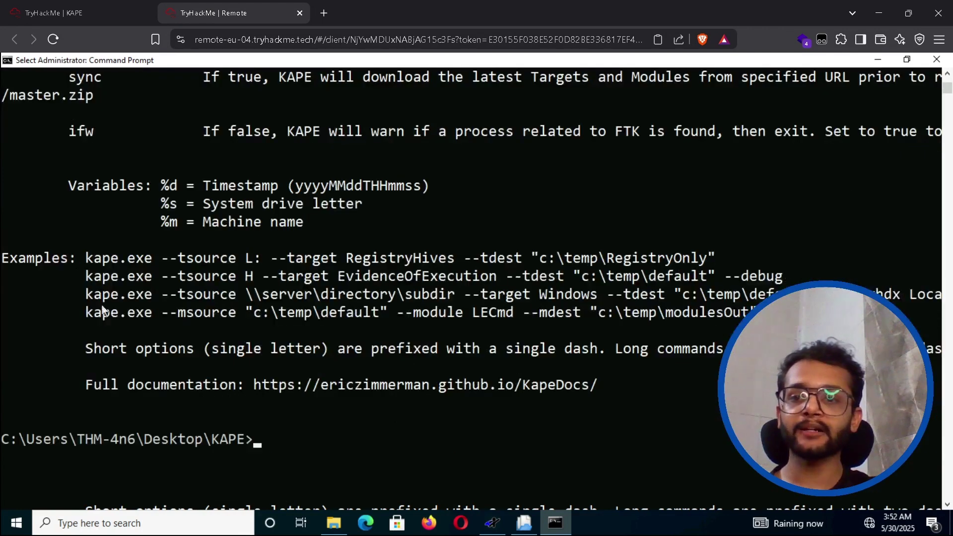
{"action": "left_click_drag", "start_coordinate": [102, 298], "coordinate": [201, 385]}
{"action": "left_click", "coordinate": [317, 308]}
- Find the module used in the room's example KAPE command line and submit !EZParser as the answer to the processing module question
{"action": "left_click", "coordinate": [55, 13]}
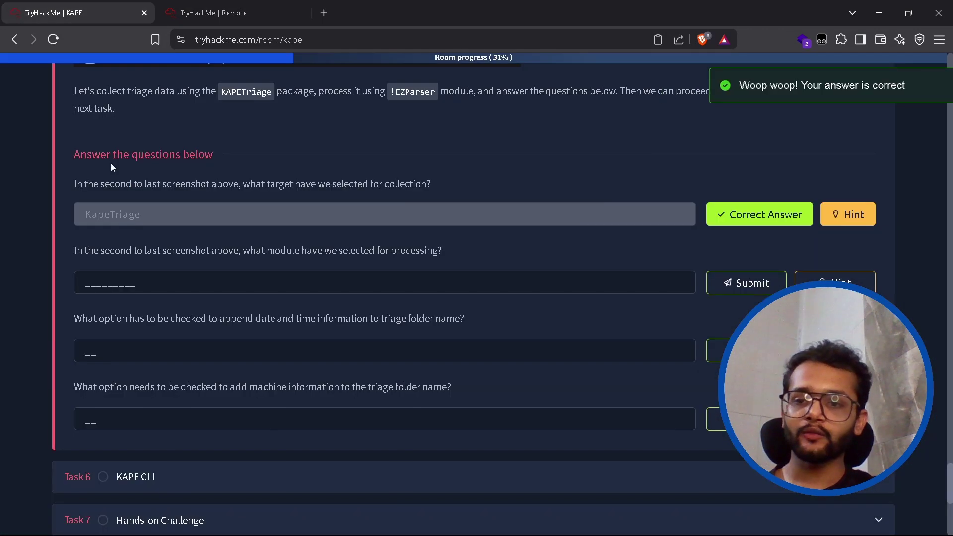
{"action": "left_click_drag", "start_coordinate": [66, 248], "coordinate": [436, 256]}
{"action": "left_click", "coordinate": [436, 256]}
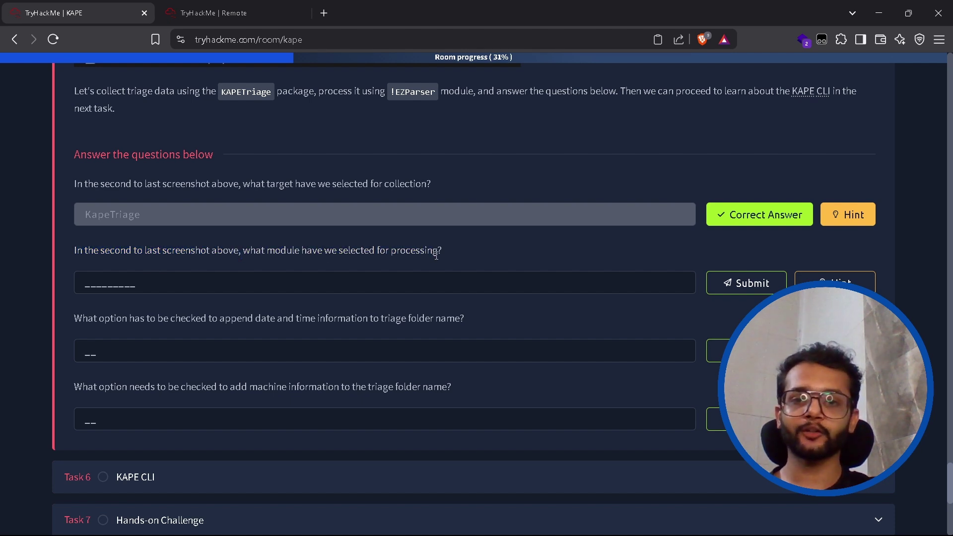
{"action": "scroll", "coordinate": [436, 255], "scroll_direction": "up", "scroll_amount": 12}
{"action": "scroll", "coordinate": [436, 258], "scroll_direction": "up", "scroll_amount": 4}
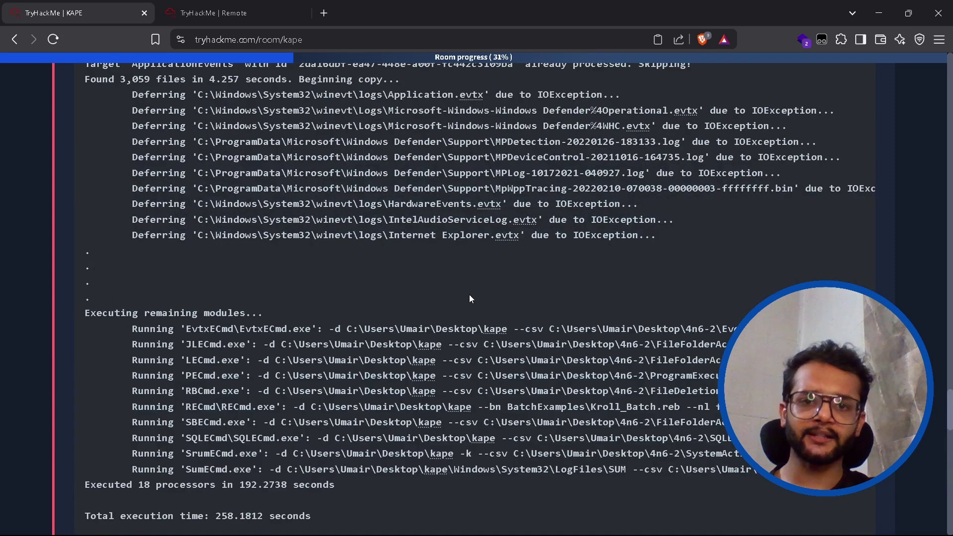
{"action": "scroll", "coordinate": [470, 299], "scroll_direction": "up", "scroll_amount": 8}
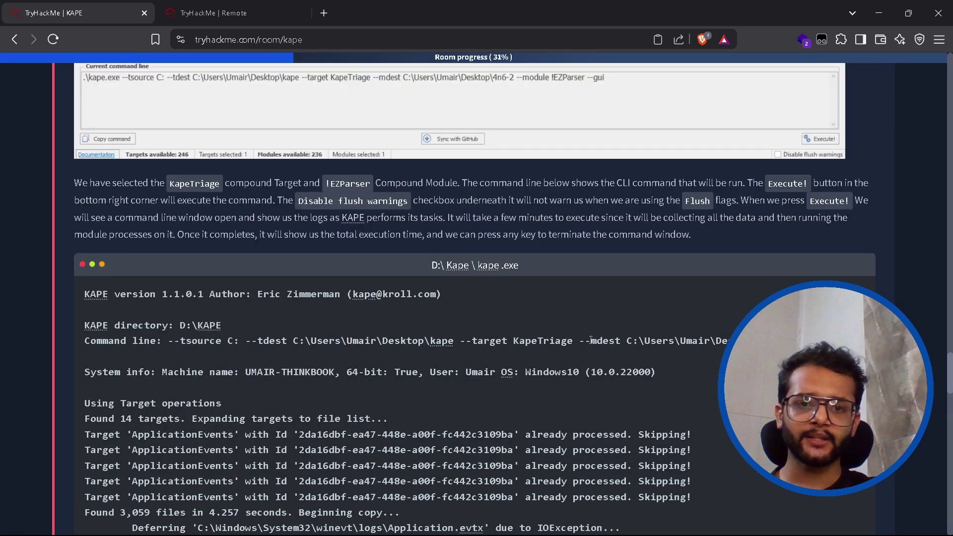
{"action": "left_click_drag", "start_coordinate": [591, 339], "coordinate": [731, 340]}
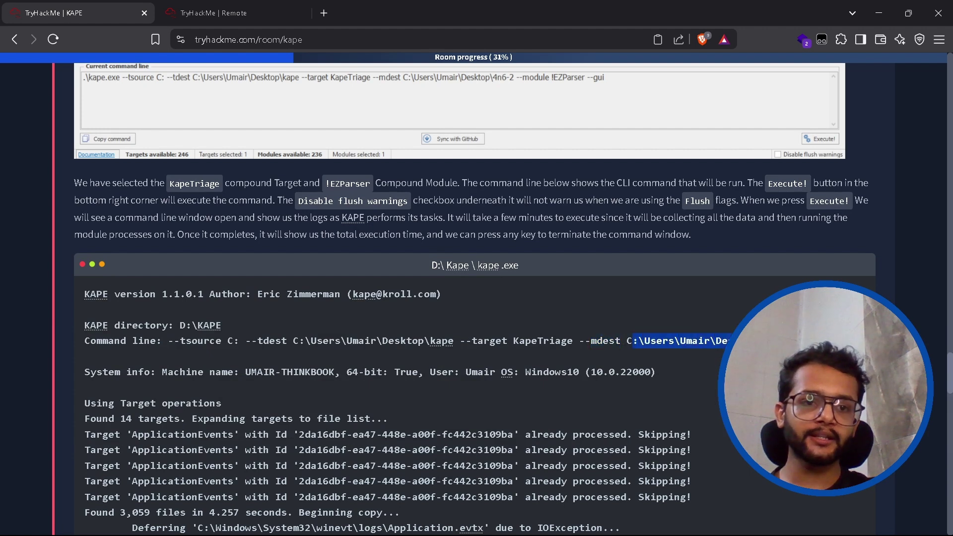
{"action": "left_click", "coordinate": [731, 341]}
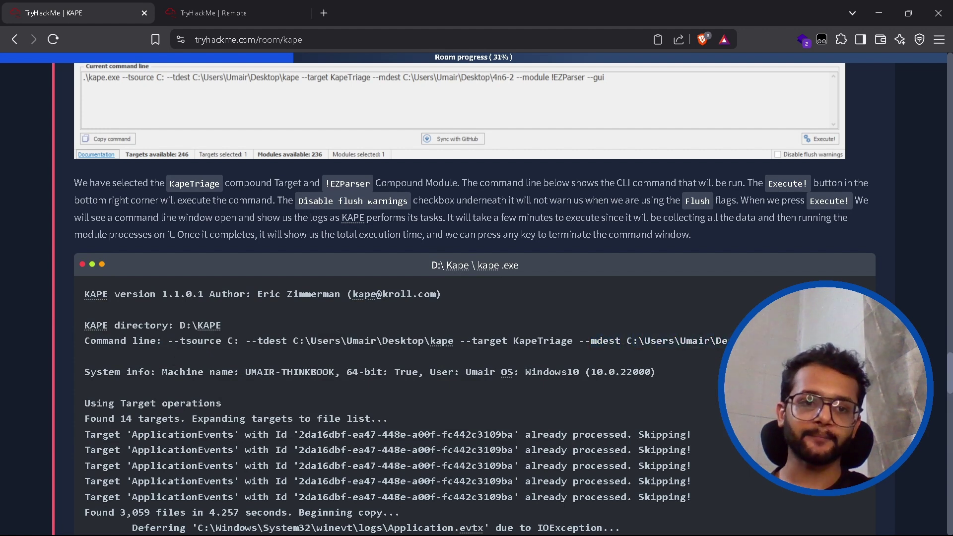
{"action": "left_click_drag", "start_coordinate": [854, 341], "coordinate": [873, 340]}
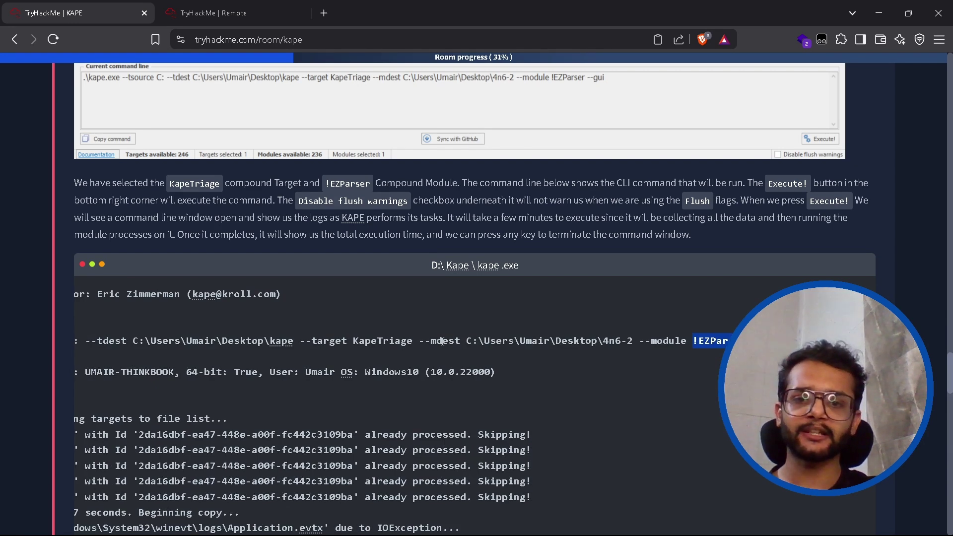
{"action": "scroll", "coordinate": [442, 340], "scroll_direction": "down", "scroll_amount": 15}
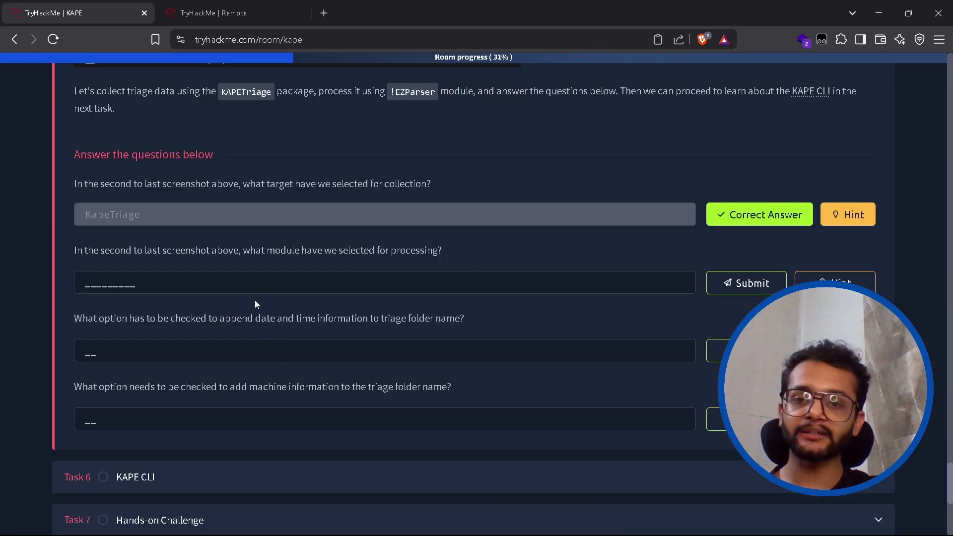
{"action": "left_click", "coordinate": [447, 287]}
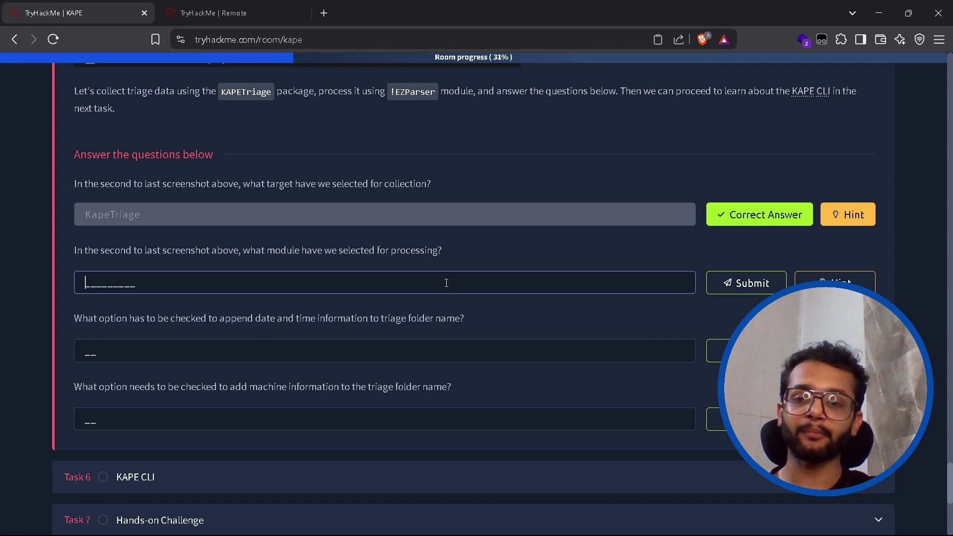
{"action": "type", "text": "!EZParser"}
{"action": "left_click", "coordinate": [714, 284]}
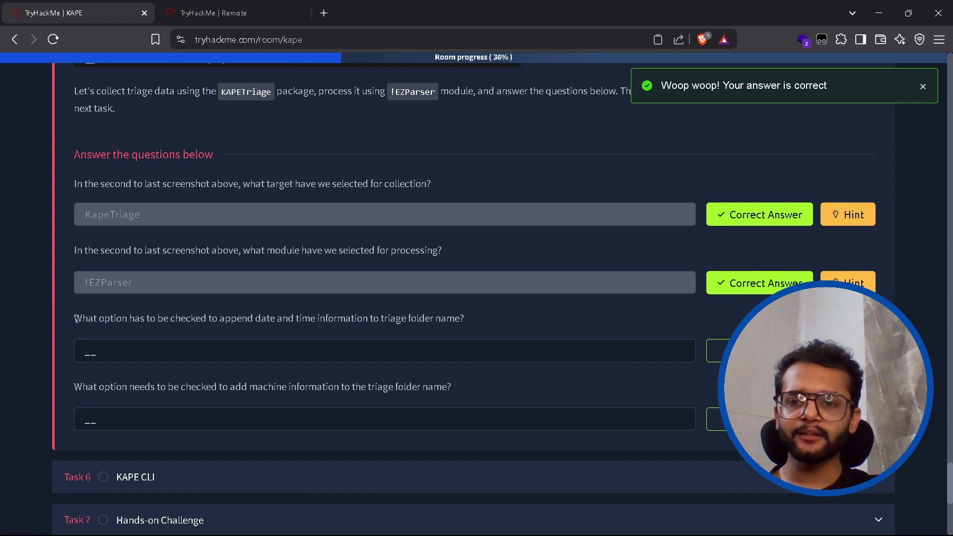
- Read the question about appending date and time to the triage folder name and check the variables in the remote kape.exe help output
{"action": "left_click_drag", "start_coordinate": [76, 318], "coordinate": [472, 323]}
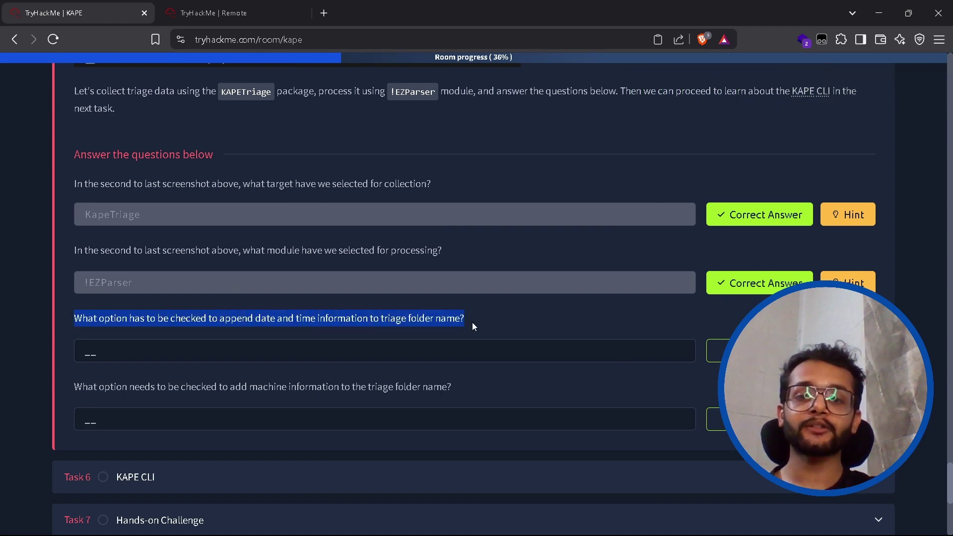
{"action": "left_click", "coordinate": [284, 5]}
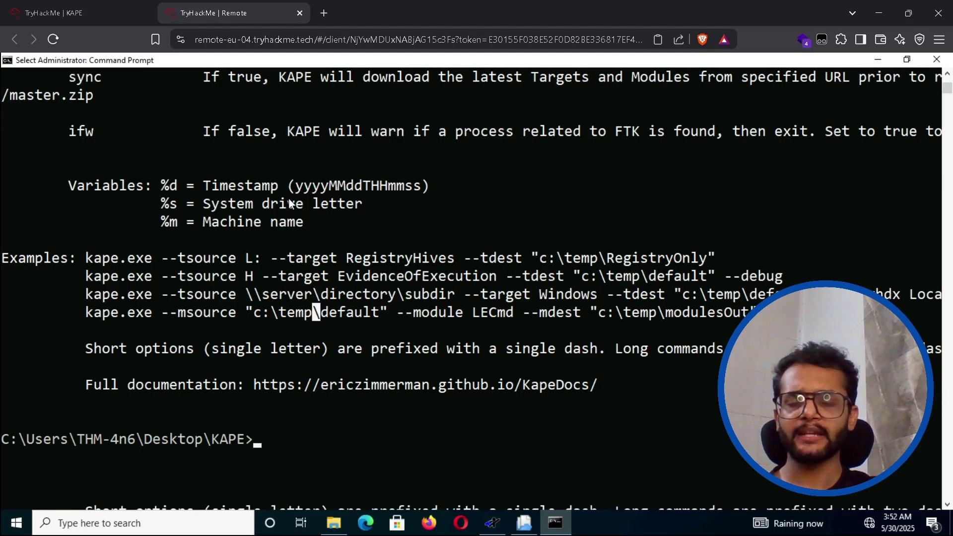
- Submit %d as the answer for the option that appends date and time information to the triage folder name
{"action": "left_click_drag", "start_coordinate": [199, 187], "coordinate": [287, 192]}
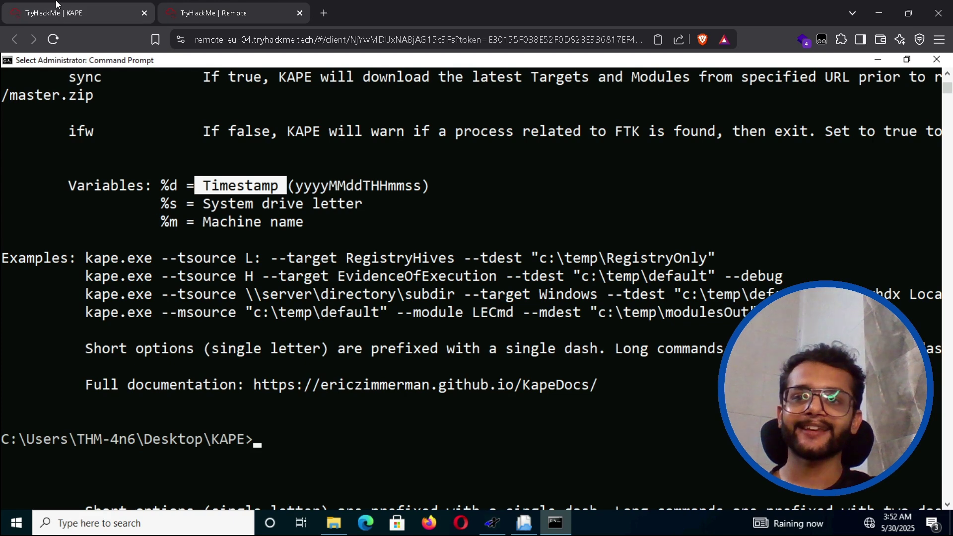
{"action": "left_click", "coordinate": [79, 13]}
{"action": "left_click", "coordinate": [152, 346]}
{"action": "type", "text": "%d"}
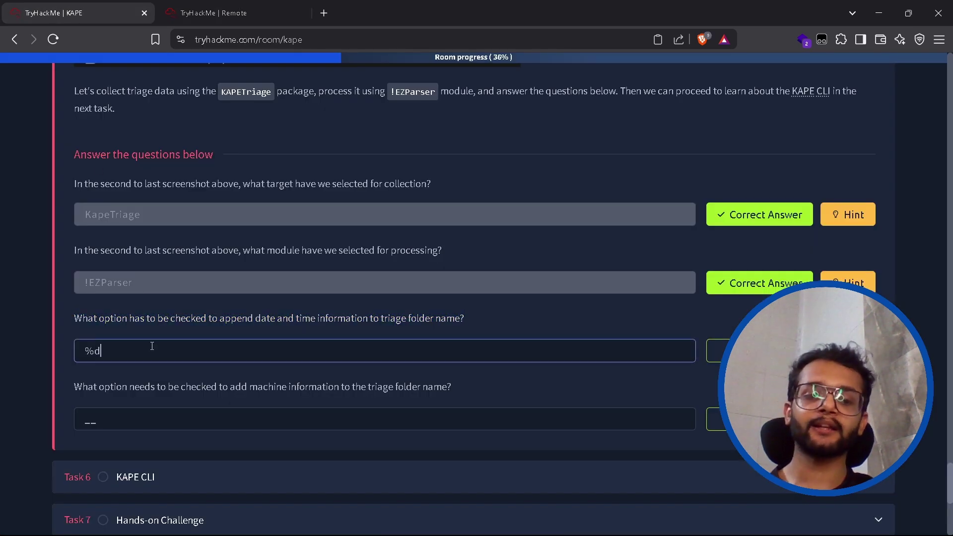
{"action": "key", "text": "Return"}
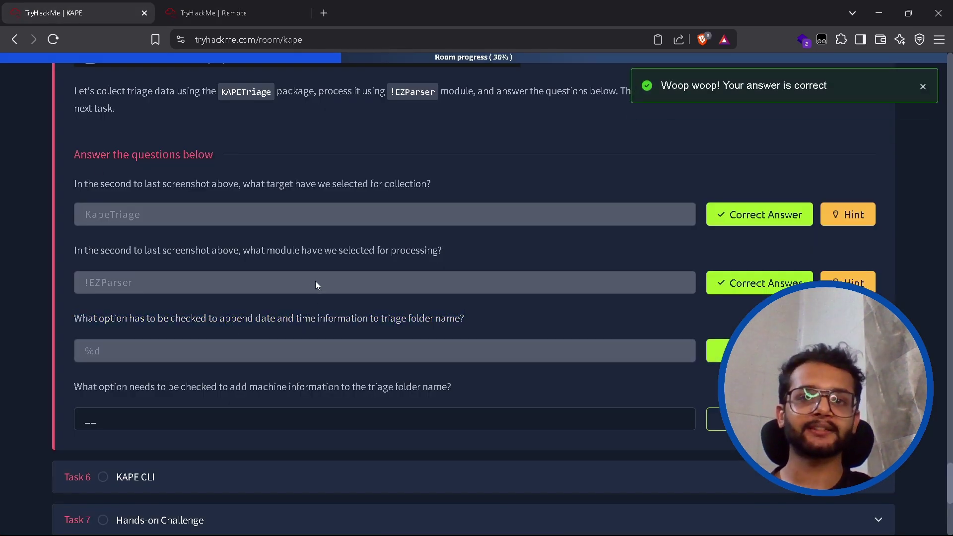
- Submit %m as the answer for the option that adds machine information to the triage folder name
{"action": "left_click_drag", "start_coordinate": [76, 380], "coordinate": [456, 390]}
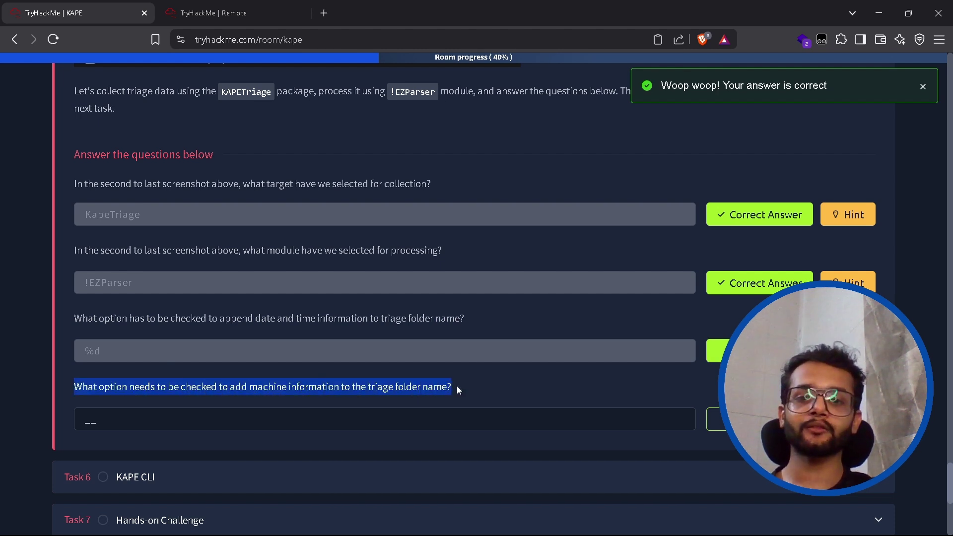
{"action": "left_click", "coordinate": [457, 387]}
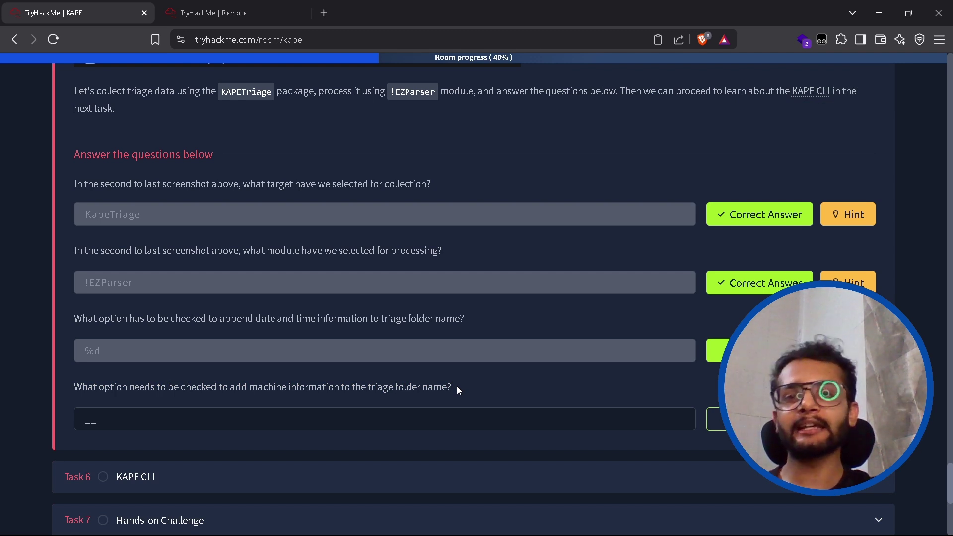
{"action": "left_click", "coordinate": [427, 421]}
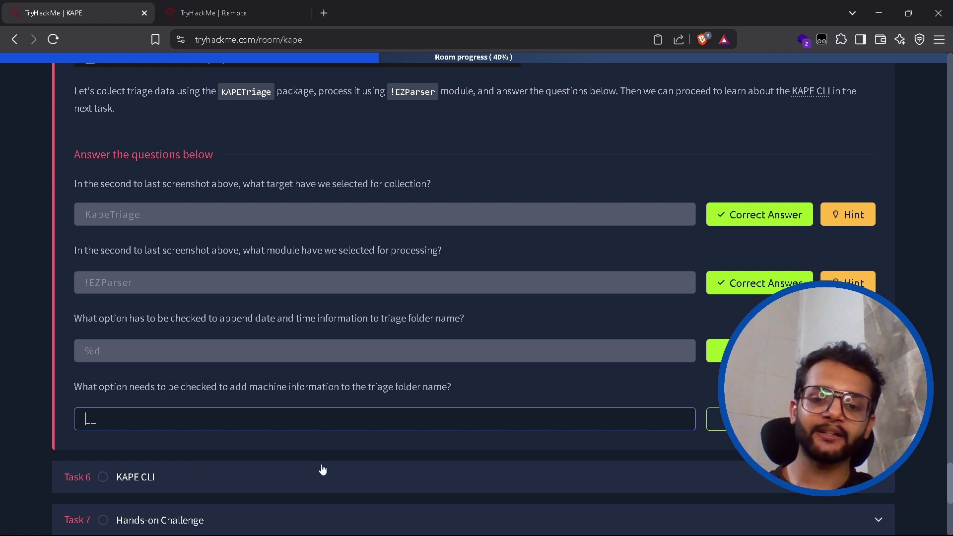
{"action": "type", "text": "%m"}
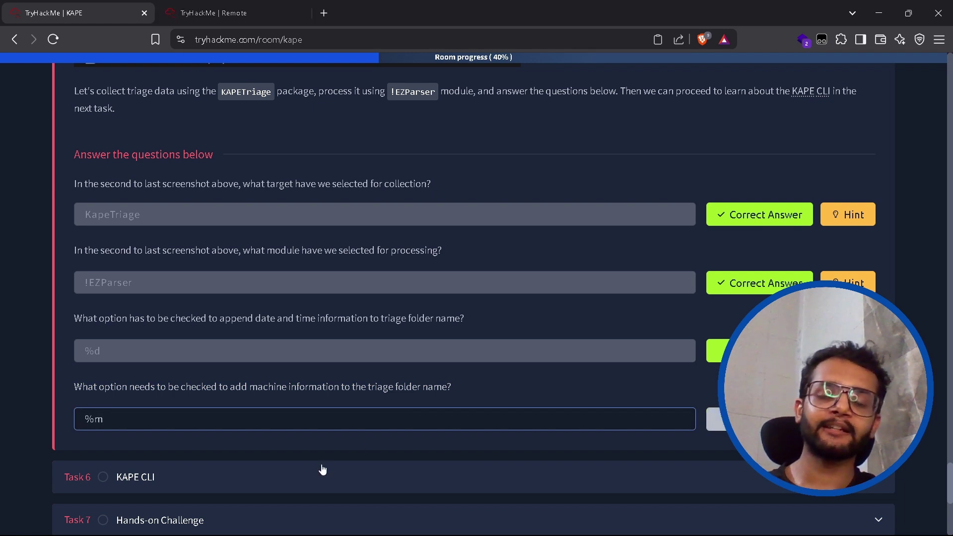
{"action": "key", "text": "Return"}
- Expand Task 6 KAPE CLI and review the kape.exe switch list in the remote machine's command prompt
{"action": "scroll", "coordinate": [358, 285], "scroll_direction": "down", "scroll_amount": 4}
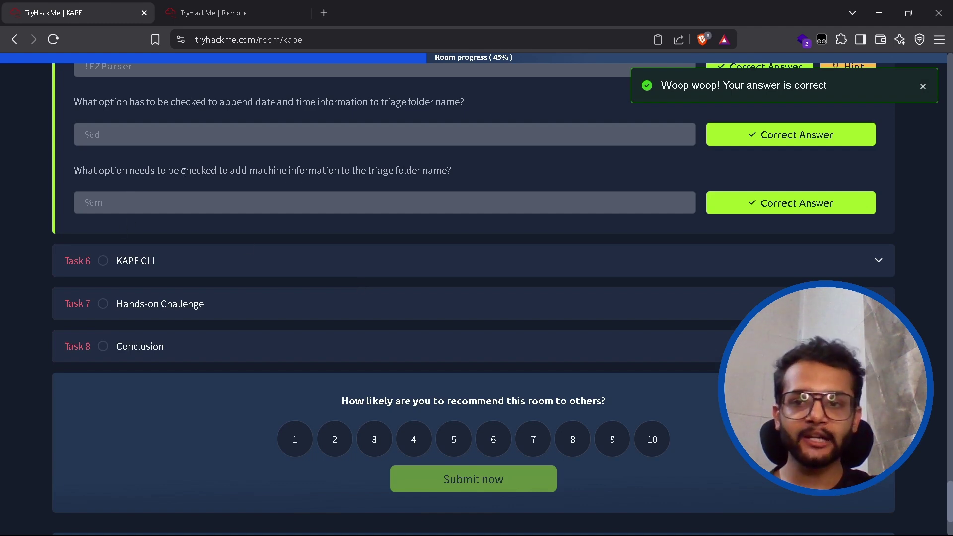
{"action": "left_click", "coordinate": [195, 262]}
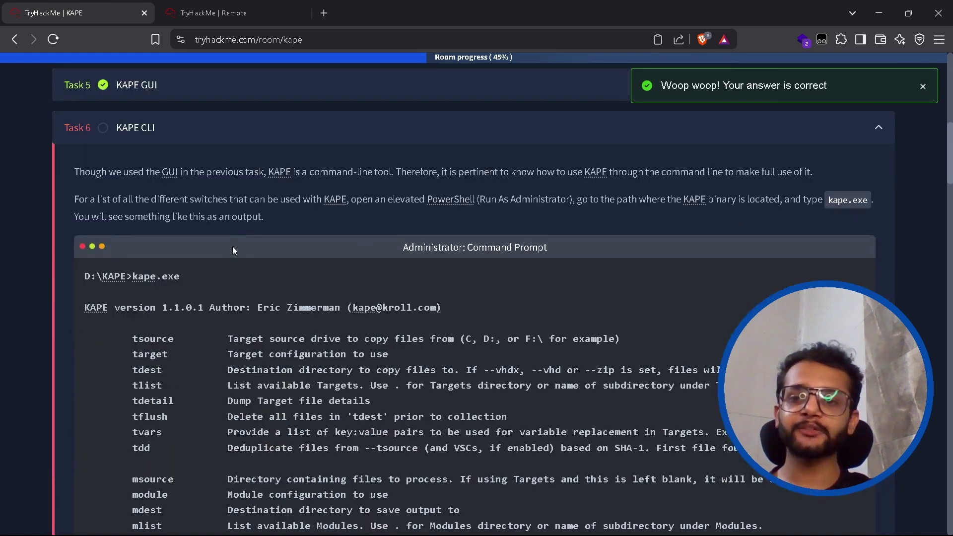
{"action": "left_click", "coordinate": [233, 13]}
{"action": "scroll", "coordinate": [213, 246], "scroll_direction": "up", "scroll_amount": 15}
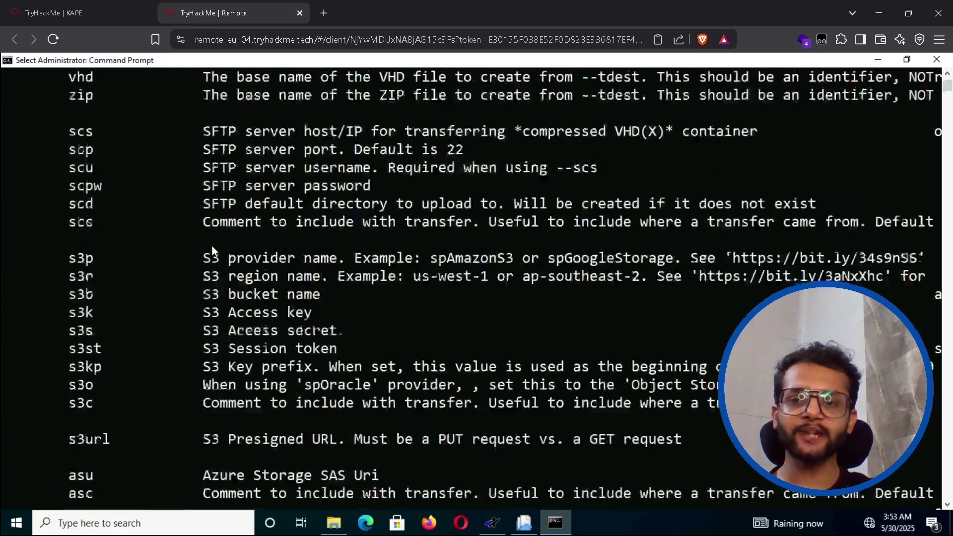
{"action": "scroll", "coordinate": [213, 245], "scroll_direction": "down", "scroll_amount": 15}
- Compare Task 6's full kape.exe command with the !EZParser module against the current command line in gkape on the remote machine
{"action": "left_click", "coordinate": [102, 7]}
{"action": "scroll", "coordinate": [183, 329], "scroll_direction": "down", "scroll_amount": 4}
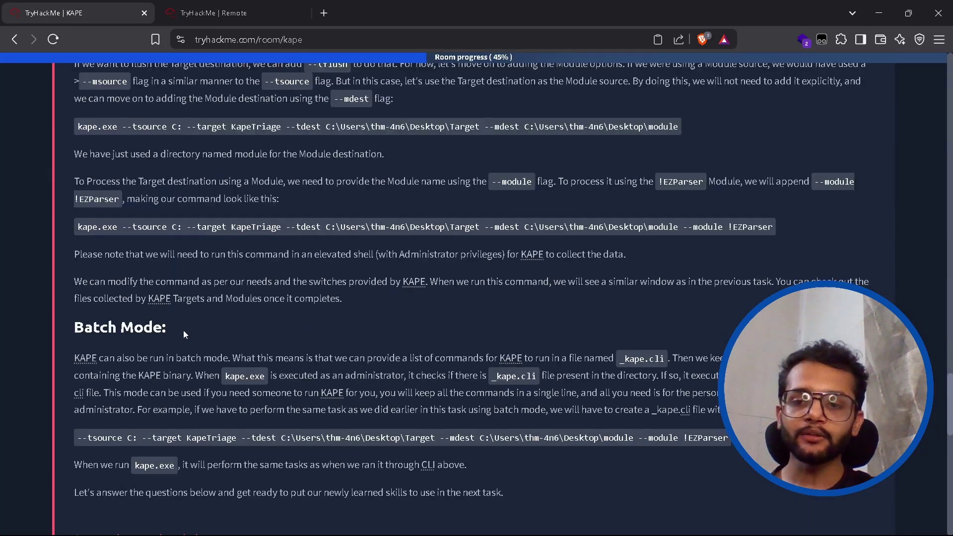
{"action": "left_click_drag", "start_coordinate": [78, 227], "coordinate": [769, 224]}
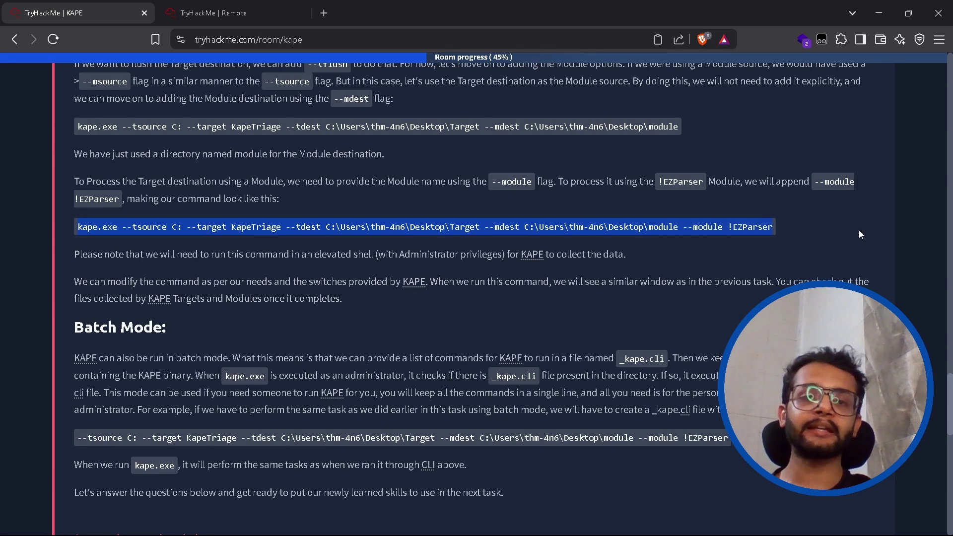
{"action": "left_click", "coordinate": [233, 13]}
{"action": "left_click", "coordinate": [522, 524]}
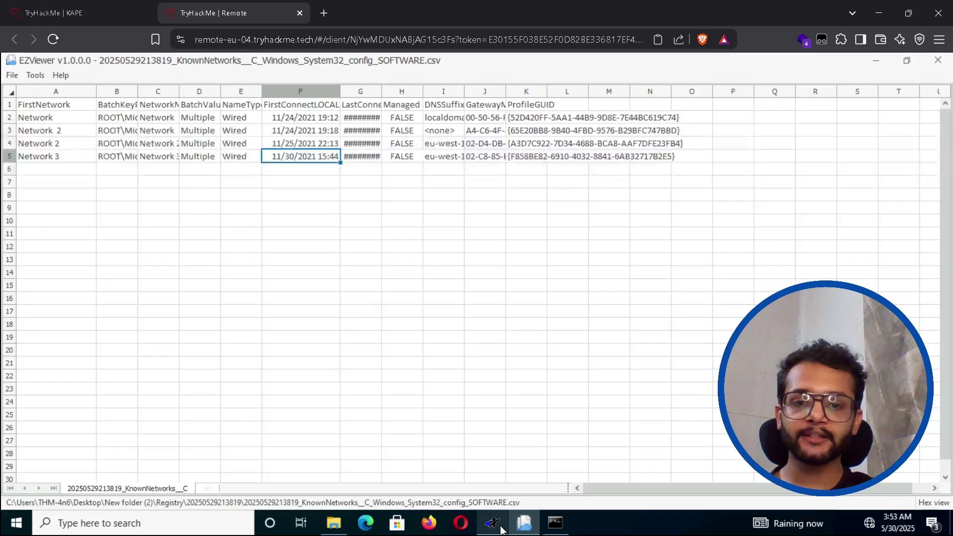
{"action": "left_click", "coordinate": [493, 523]}
{"action": "left_click_drag", "start_coordinate": [19, 404], "coordinate": [719, 403]}
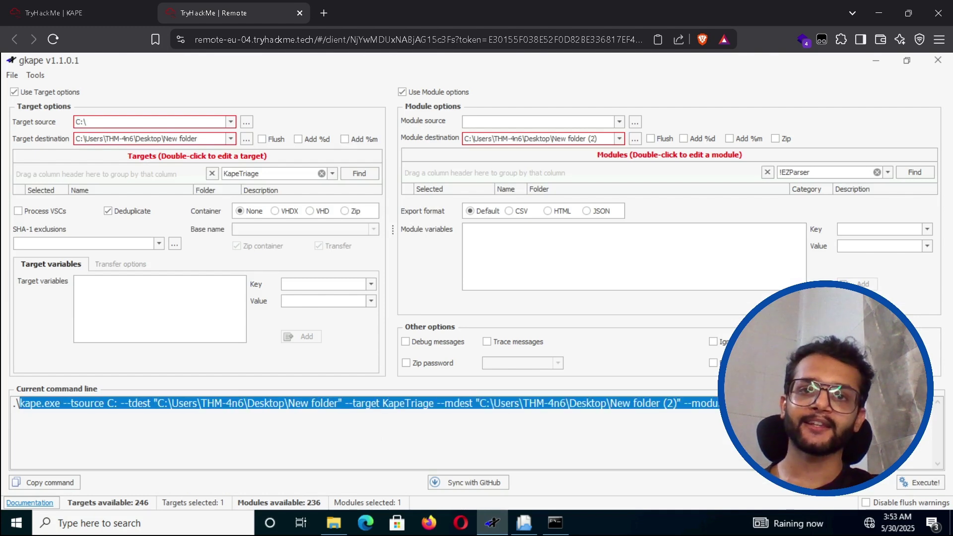
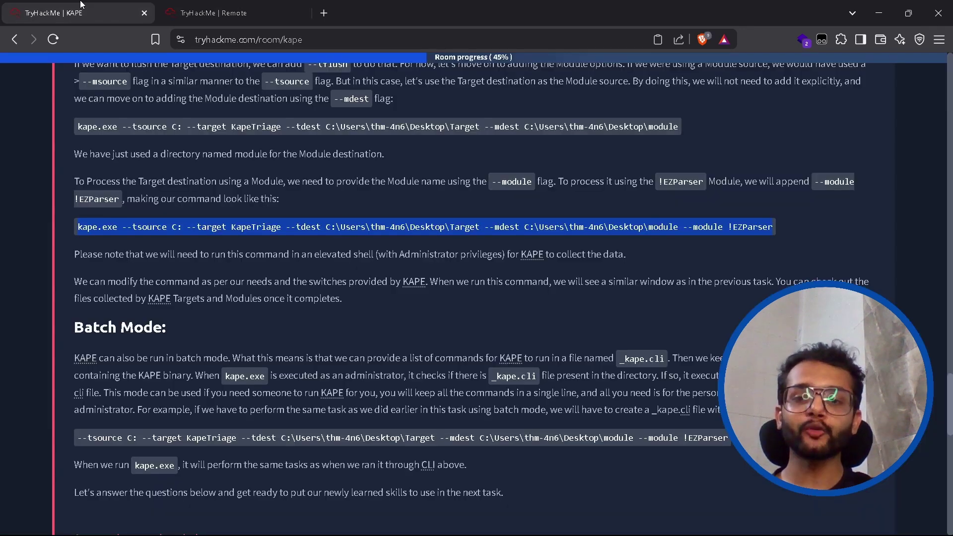
- Examine the source, target, destination and module flags in Task 6's full kape.exe command alongside the matching gkape settings
{"action": "left_click", "coordinate": [82, 12]}
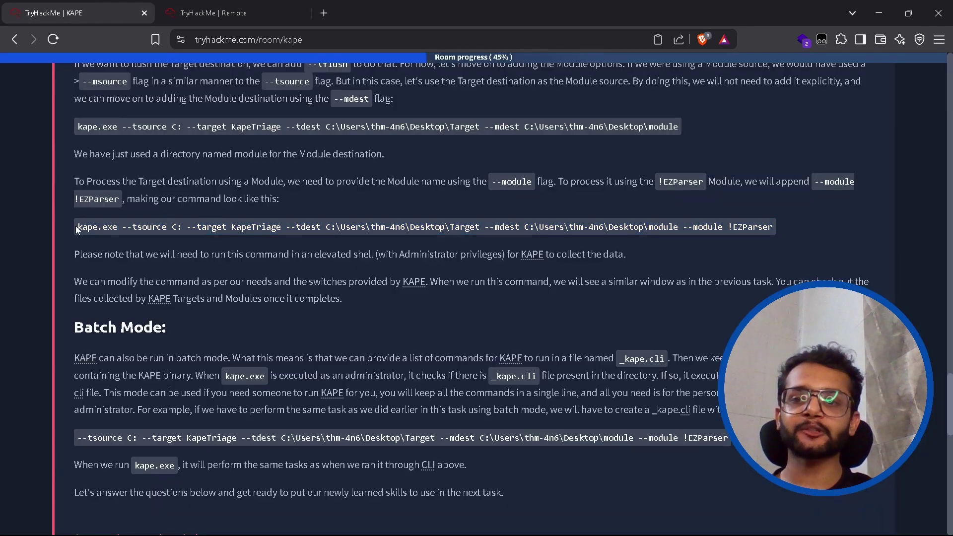
{"action": "left_click_drag", "start_coordinate": [77, 227], "coordinate": [181, 228]}
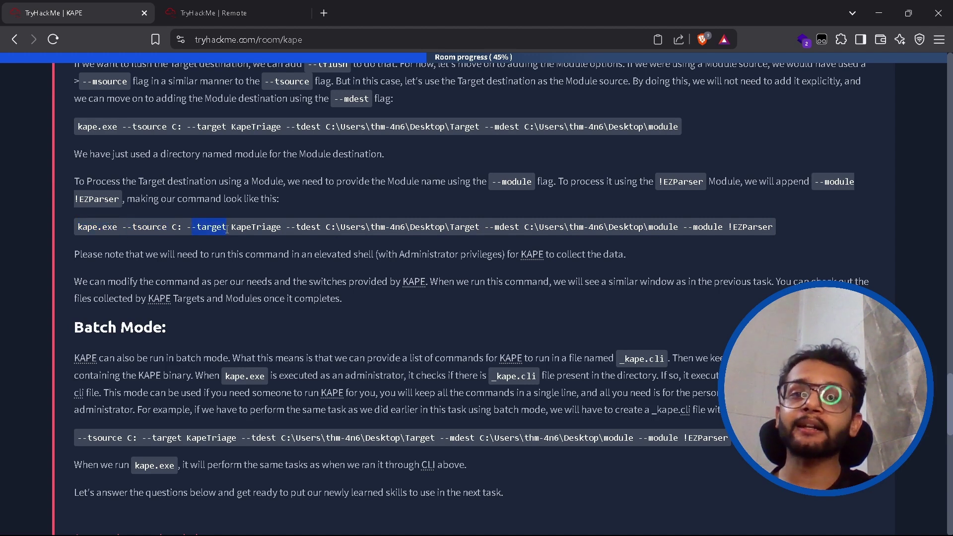
{"action": "key", "text": "ctrl+Tab"}
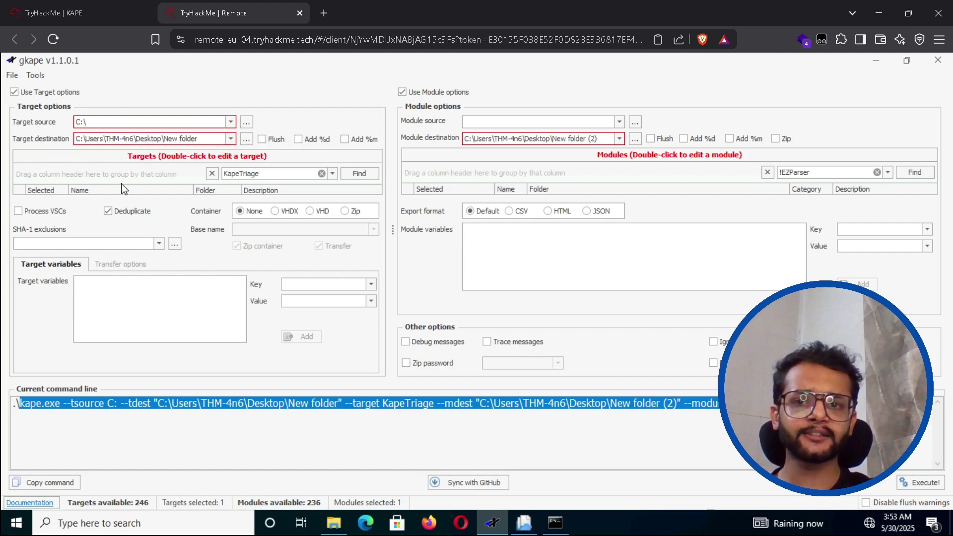
{"action": "key", "text": "ctrl+Tab"}
{"action": "left_click", "coordinate": [289, 226]}
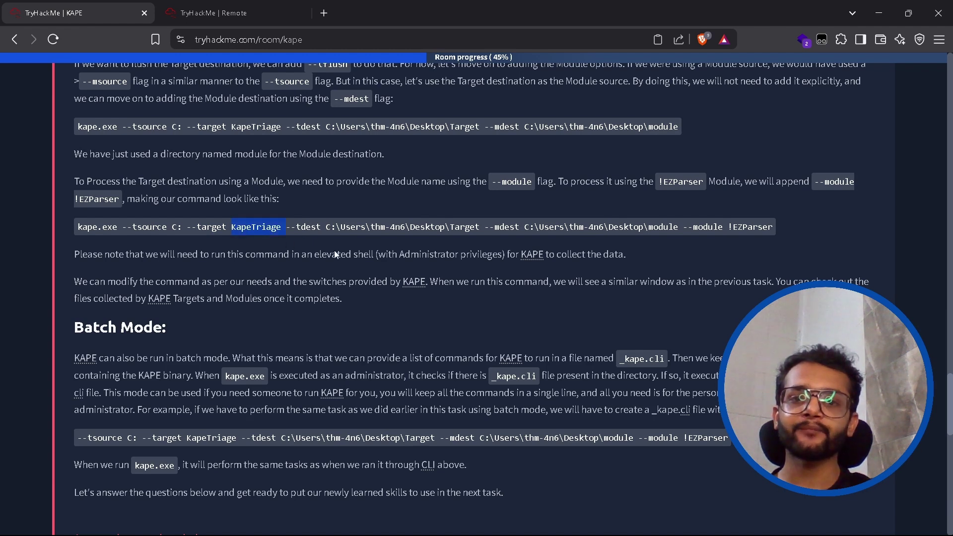
{"action": "left_click", "coordinate": [548, 232]}
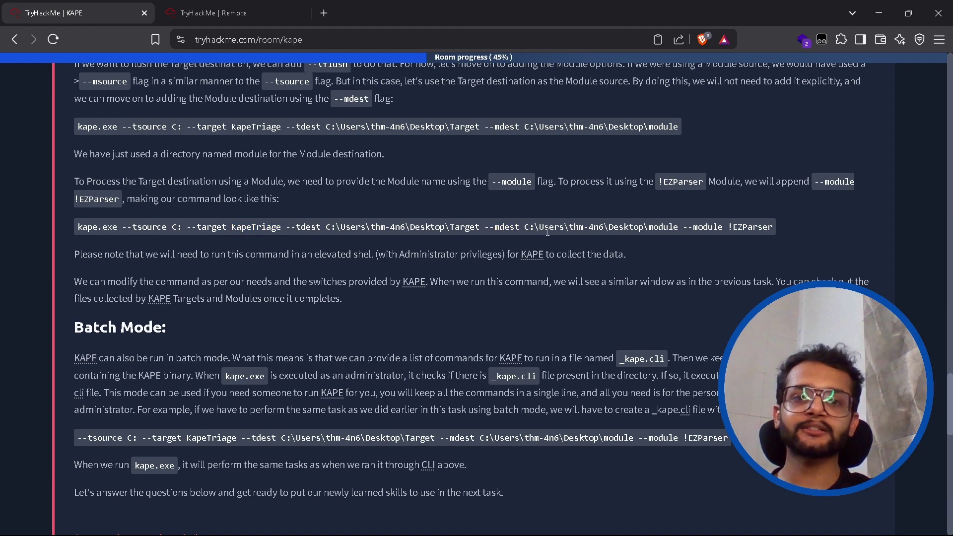
{"action": "left_click", "coordinate": [230, 2]}
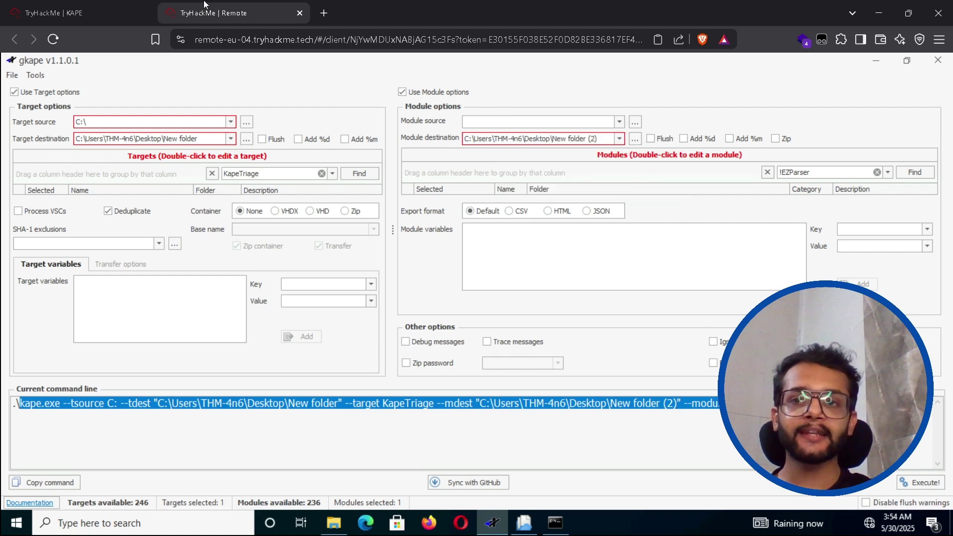
{"action": "left_click", "coordinate": [75, 11]}
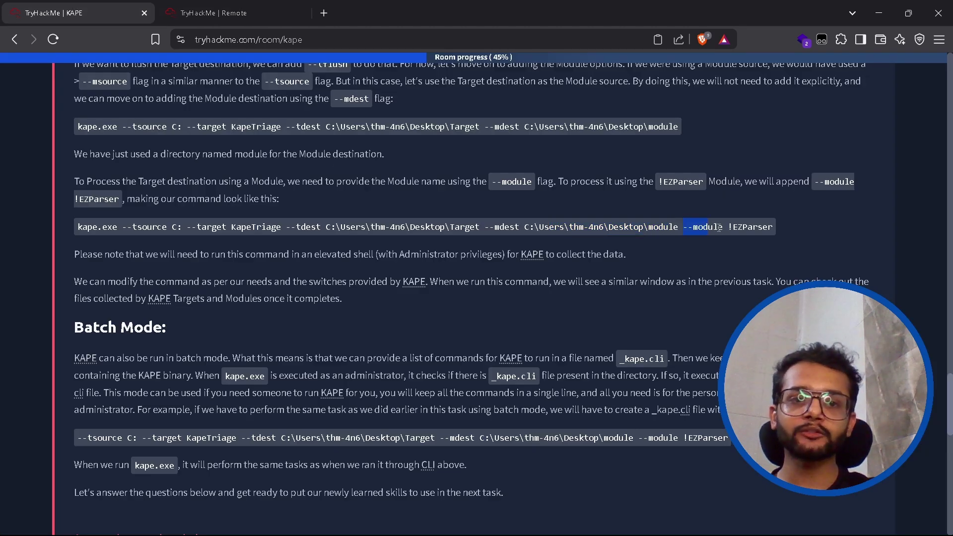
{"action": "left_click_drag", "start_coordinate": [728, 228], "coordinate": [771, 228]}
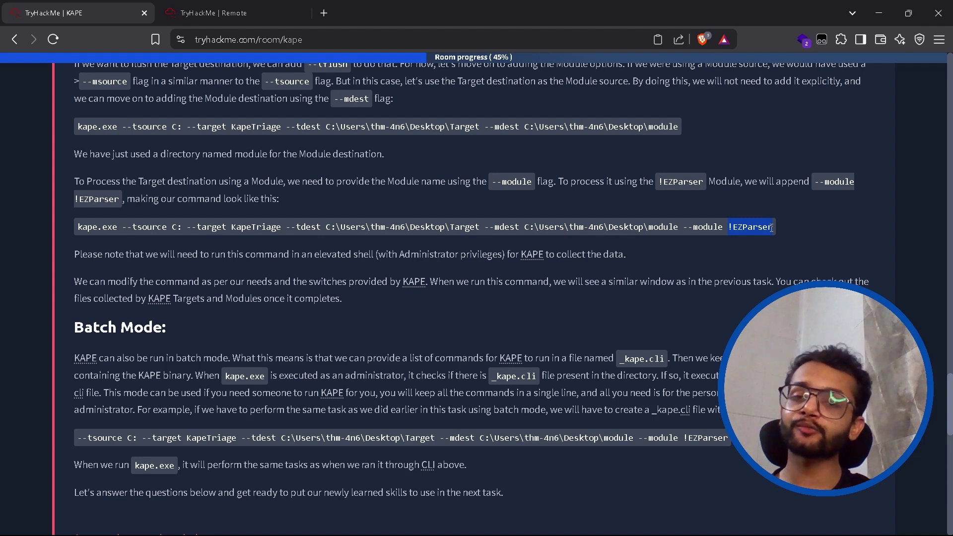
- Read the Batch Mode section of Task 6, focusing on the role of the _kape.cli file
{"action": "triple_click", "coordinate": [88, 326]}
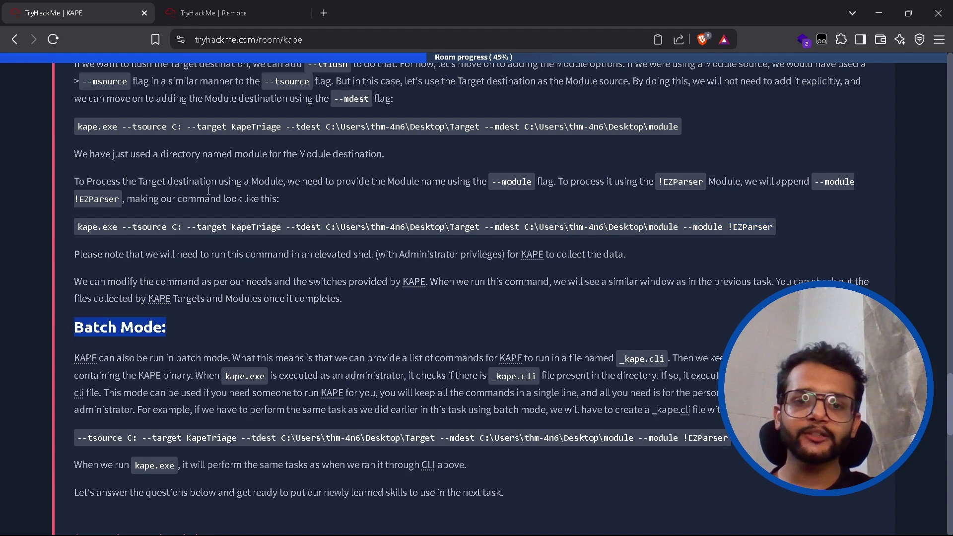
{"action": "scroll", "coordinate": [208, 188], "scroll_direction": "down", "scroll_amount": 4}
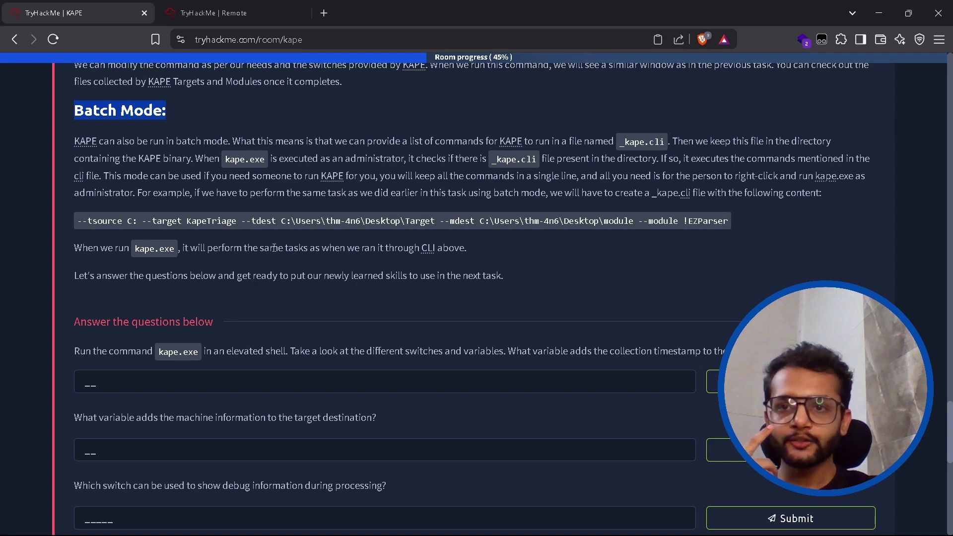
{"action": "left_click", "coordinate": [213, 13]}
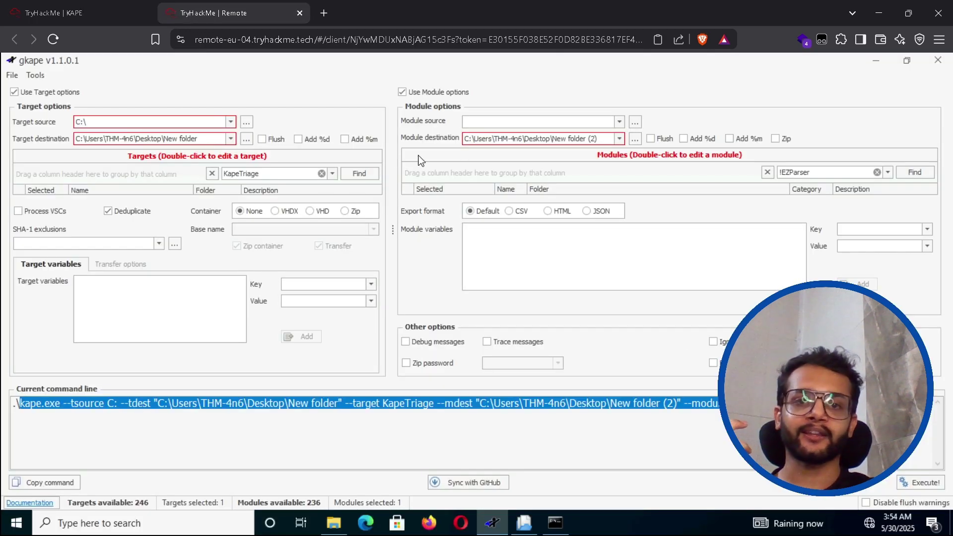
{"action": "left_click", "coordinate": [55, 13]}
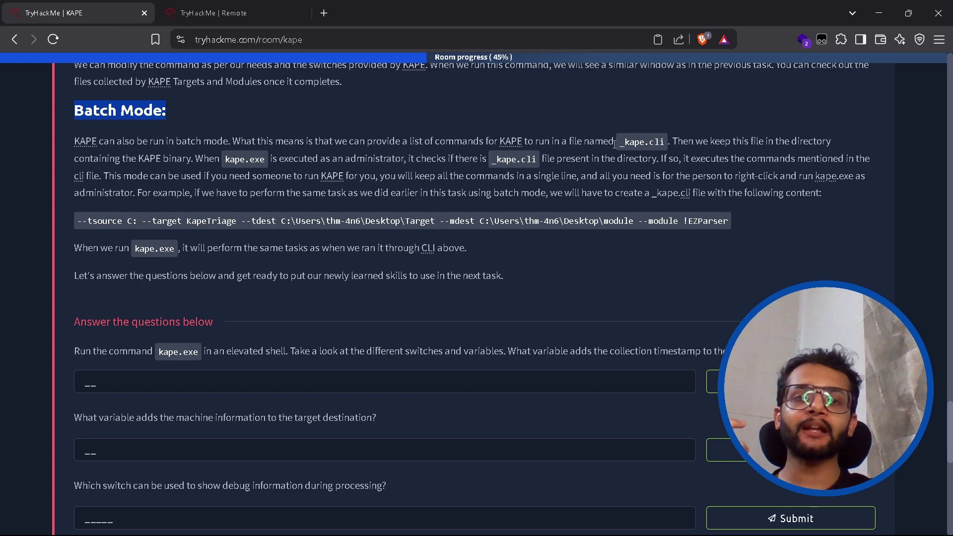
{"action": "left_click_drag", "start_coordinate": [615, 144], "coordinate": [668, 147]}
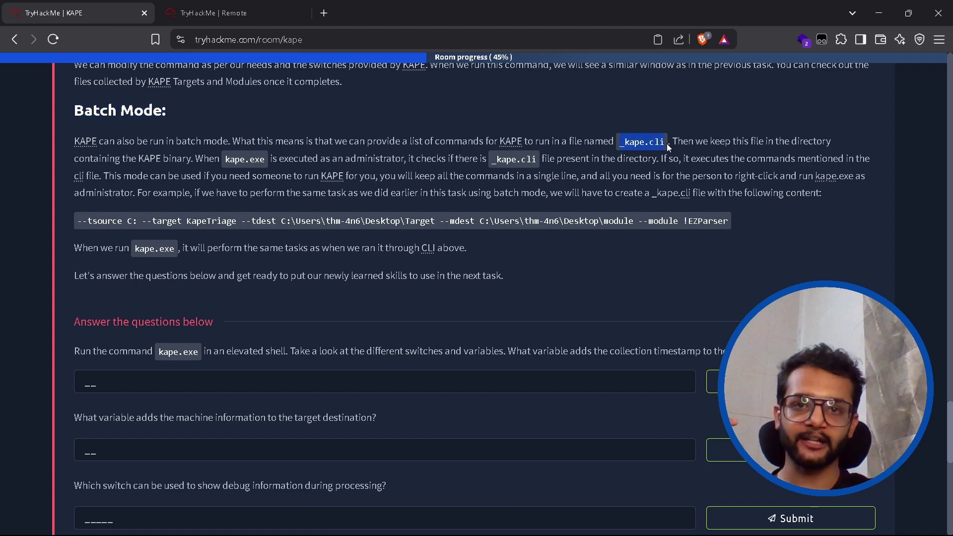
{"action": "left_click", "coordinate": [664, 143]}
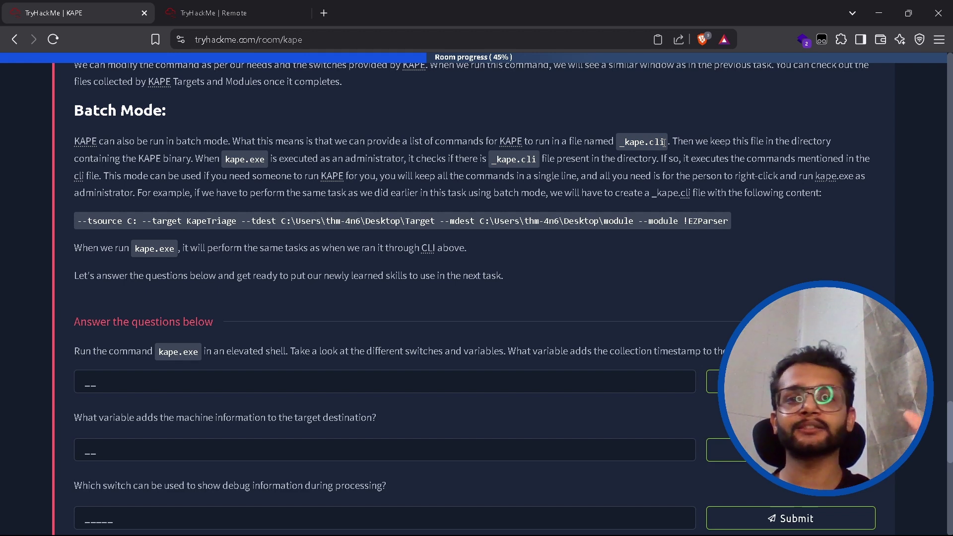
{"action": "left_click_drag", "start_coordinate": [74, 110], "coordinate": [143, 111]}
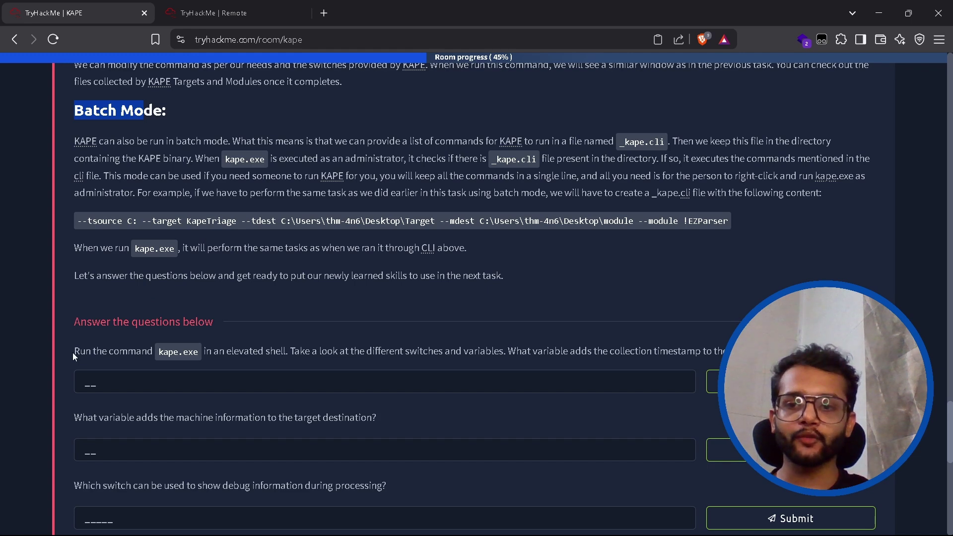
- Submit %d as the answer for the variable that adds the collection timestamp to the target destination
{"action": "left_click_drag", "start_coordinate": [74, 351], "coordinate": [281, 352]}
{"action": "left_click", "coordinate": [259, 354]}
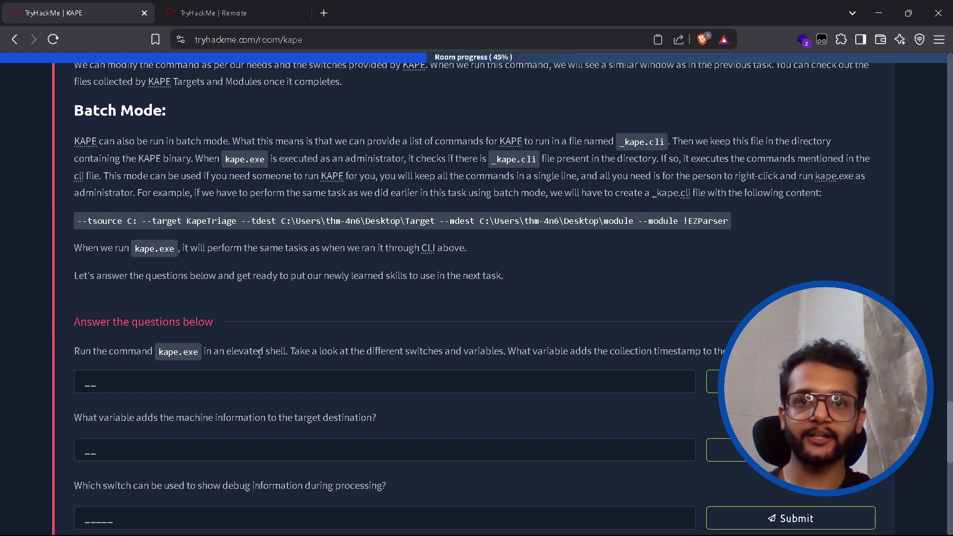
{"action": "left_click_drag", "start_coordinate": [340, 351], "coordinate": [730, 353]}
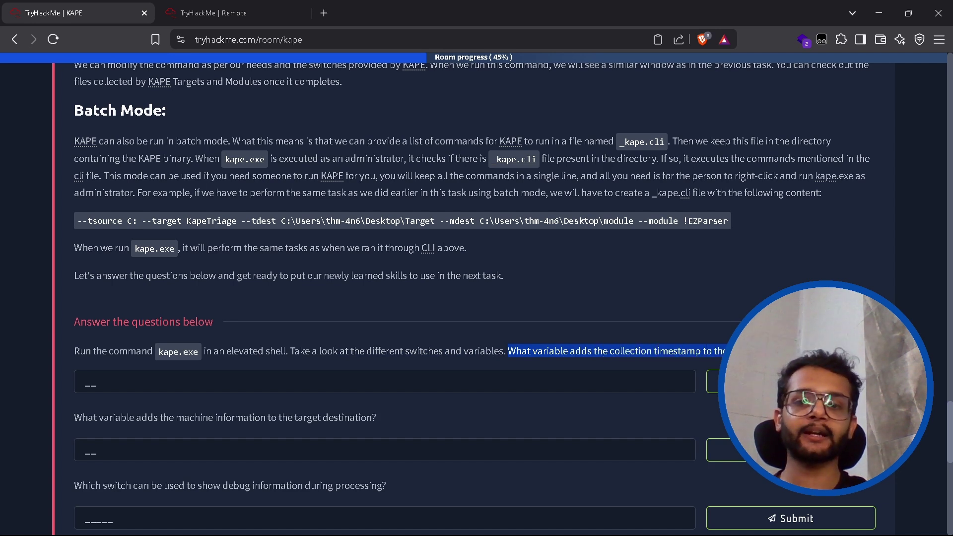
{"action": "left_click", "coordinate": [573, 385]}
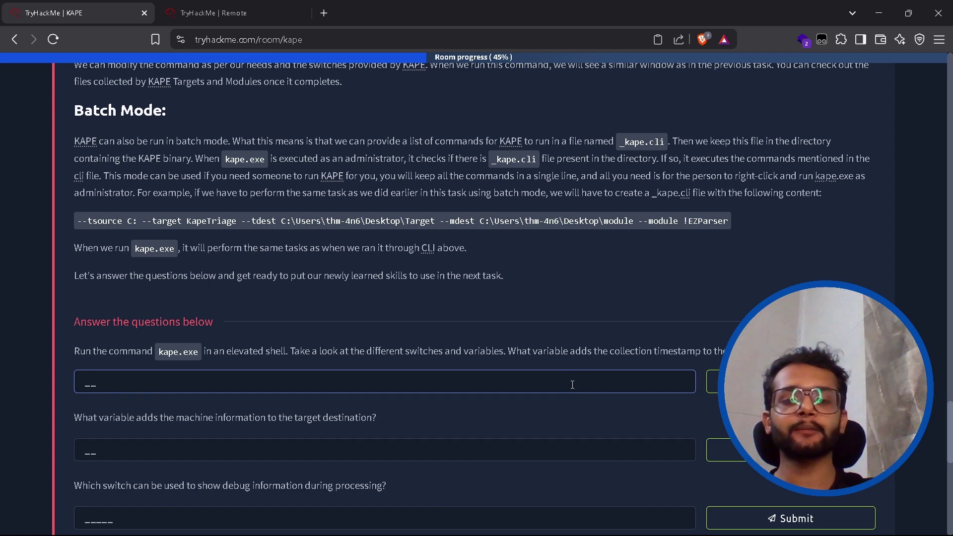
{"action": "type", "text": "%d"}
{"action": "key", "text": "Return"}
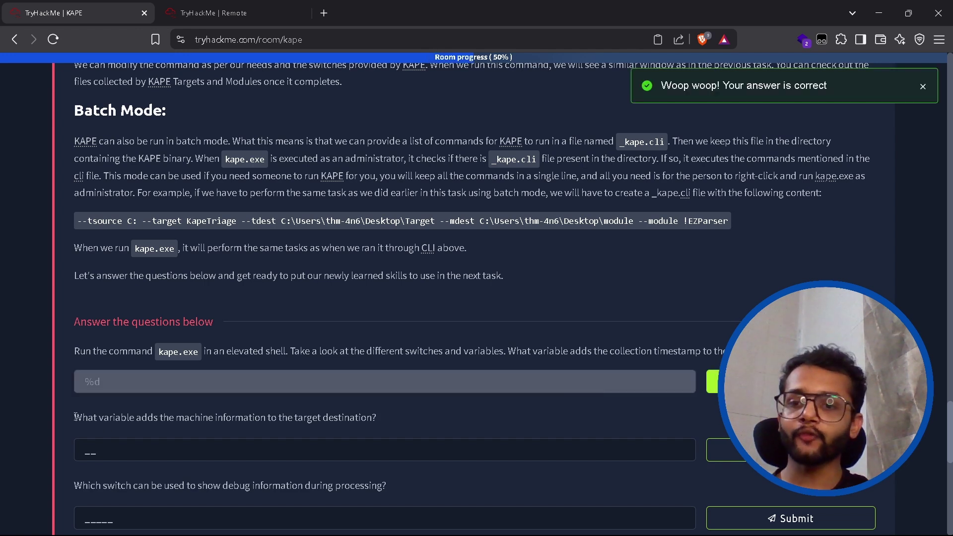
- Submit %m as the answer for the variable that adds the machine information to the target destination
{"action": "left_click_drag", "start_coordinate": [76, 417], "coordinate": [333, 418]}
{"action": "scroll", "coordinate": [332, 406], "scroll_direction": "down", "scroll_amount": 1}
{"action": "left_click", "coordinate": [334, 402]}
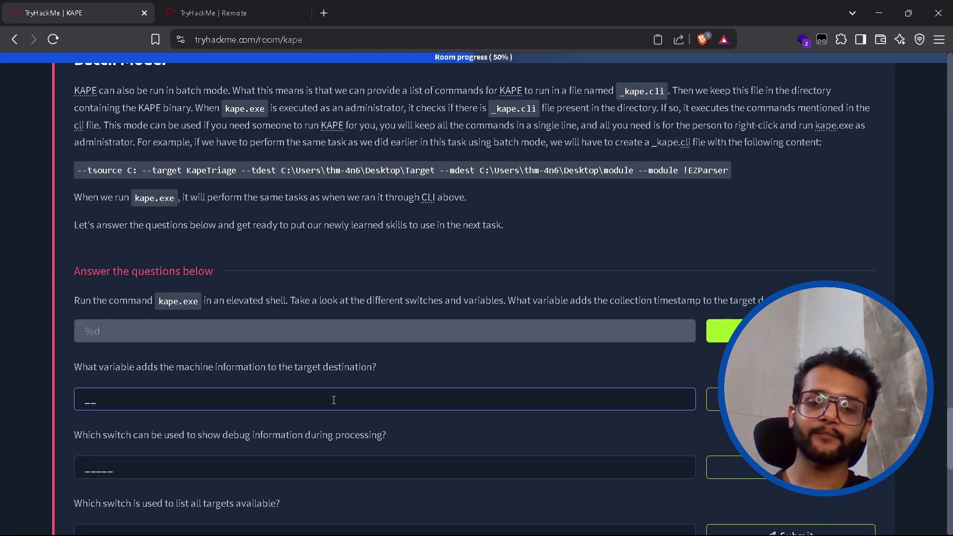
{"action": "type", "text": "%m"}
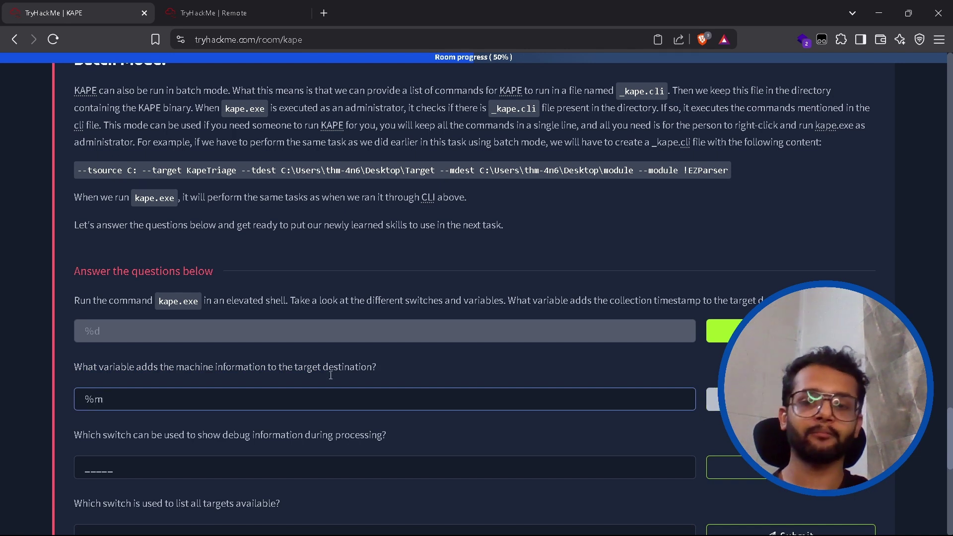
{"action": "key", "text": "Return"}
- Search the room page for "show debug information" to locate the matching switch in the kape.exe help output
{"action": "scroll", "coordinate": [321, 331], "scroll_direction": "down", "scroll_amount": 1}
{"action": "left_click_drag", "start_coordinate": [75, 376], "coordinate": [396, 378]}
{"action": "left_click", "coordinate": [396, 378]}
{"action": "scroll", "coordinate": [396, 378], "scroll_direction": "up", "scroll_amount": 20}
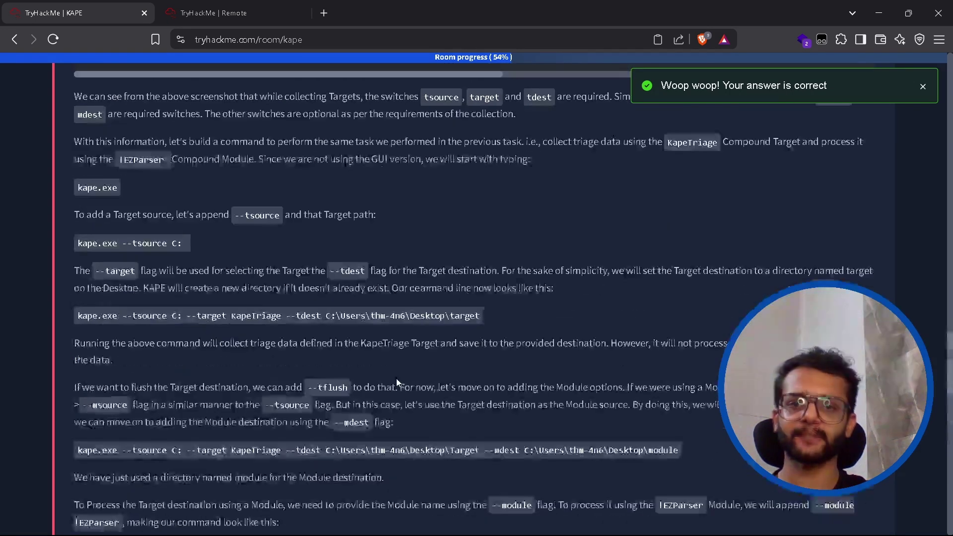
{"action": "scroll", "coordinate": [397, 378], "scroll_direction": "up", "scroll_amount": 4}
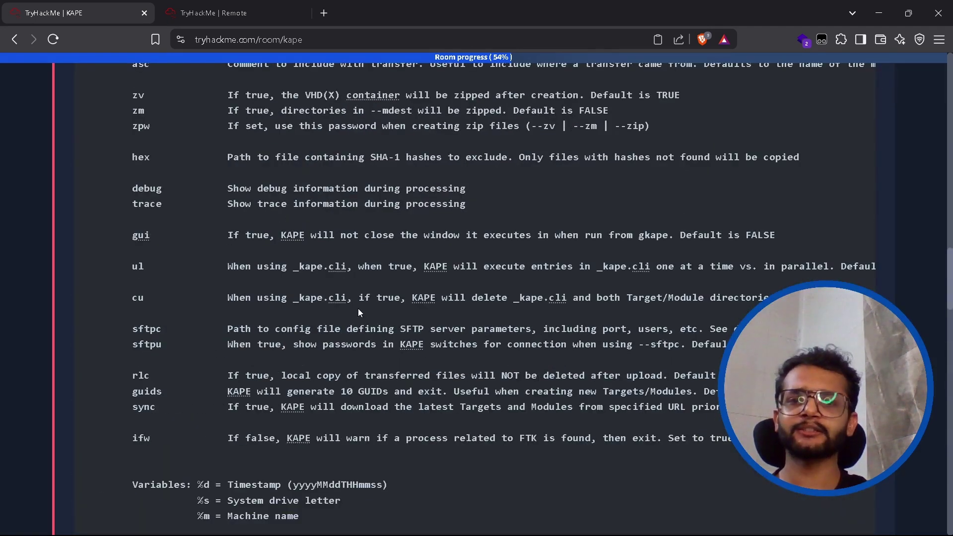
{"action": "scroll", "coordinate": [359, 309], "scroll_direction": "down", "scroll_amount": 20}
{"action": "scroll", "coordinate": [360, 297], "scroll_direction": "up", "scroll_amount": 9}
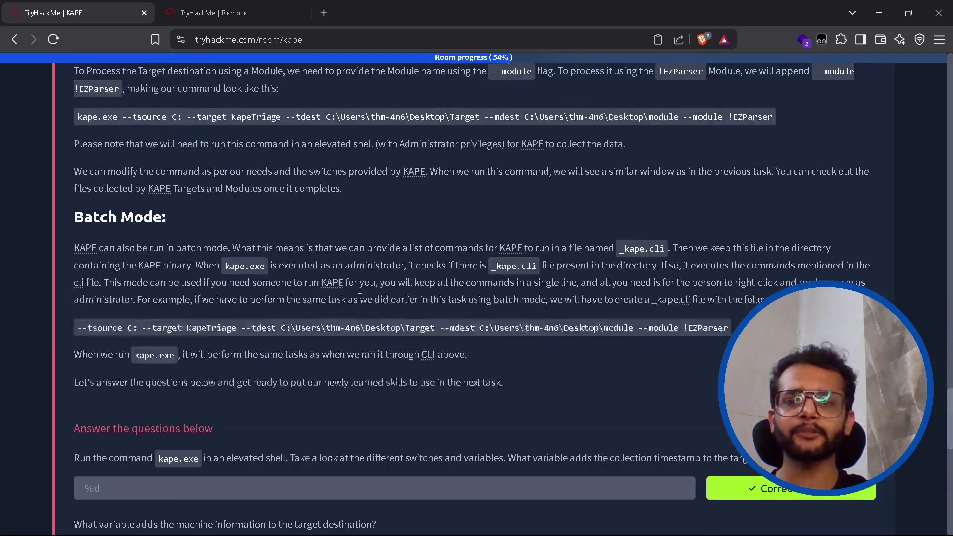
{"action": "scroll", "coordinate": [359, 298], "scroll_direction": "down", "scroll_amount": 8}
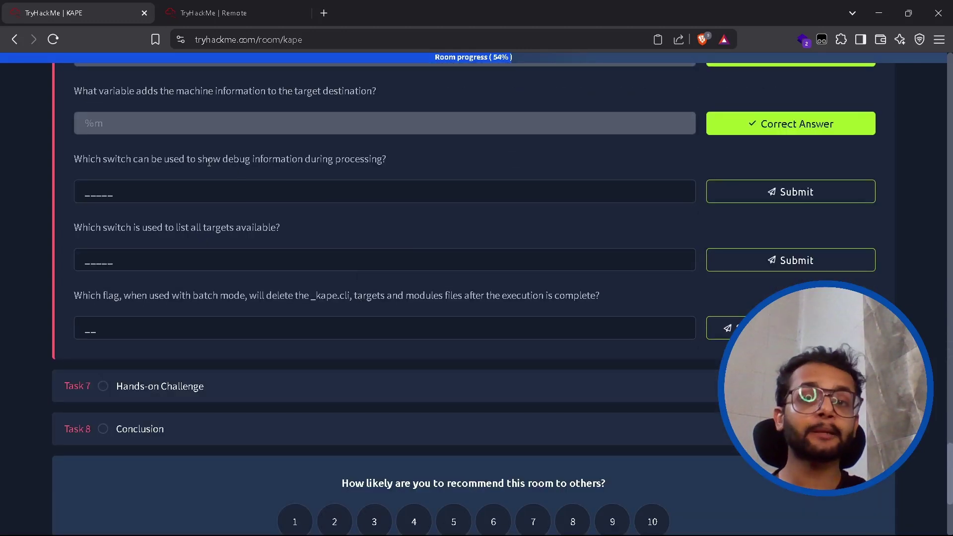
{"action": "left_click_drag", "start_coordinate": [197, 158], "coordinate": [302, 161]}
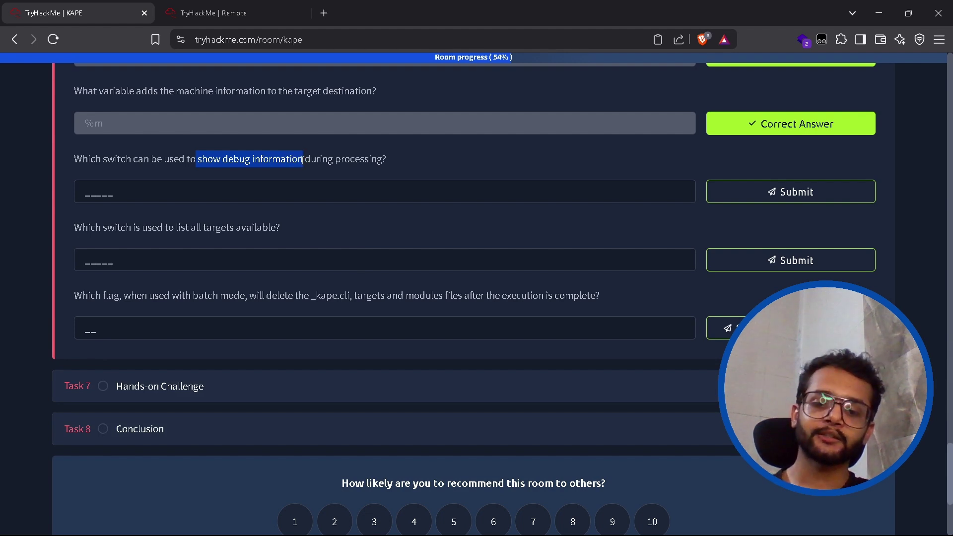
{"action": "key", "text": "ctrl+f"}
{"action": "key", "text": "Return"}
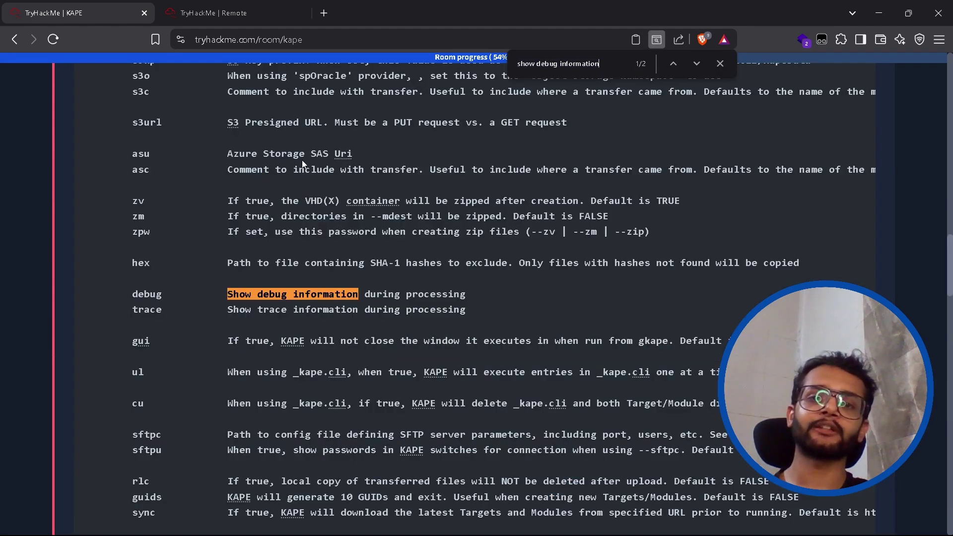
- Copy the debug switch name from the help output and submit it as the answer for showing debug information
{"action": "left_click_drag", "start_coordinate": [132, 294], "coordinate": [162, 294]}
{"action": "key", "text": "ctrl+c"}
{"action": "scroll", "coordinate": [226, 294], "scroll_direction": "down", "scroll_amount": 15}
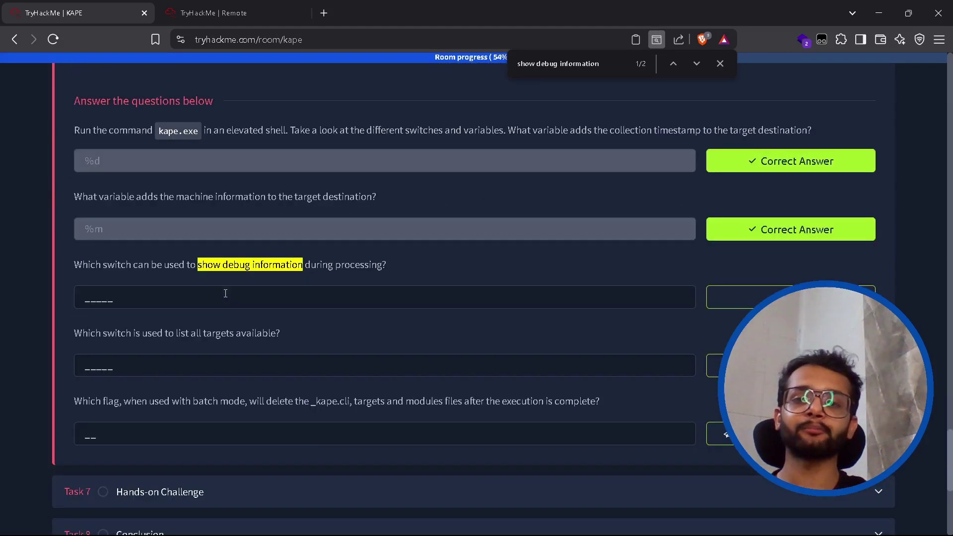
{"action": "left_click", "coordinate": [225, 299]}
{"action": "key", "text": "ctrl+v"}
{"action": "key", "text": "Return"}
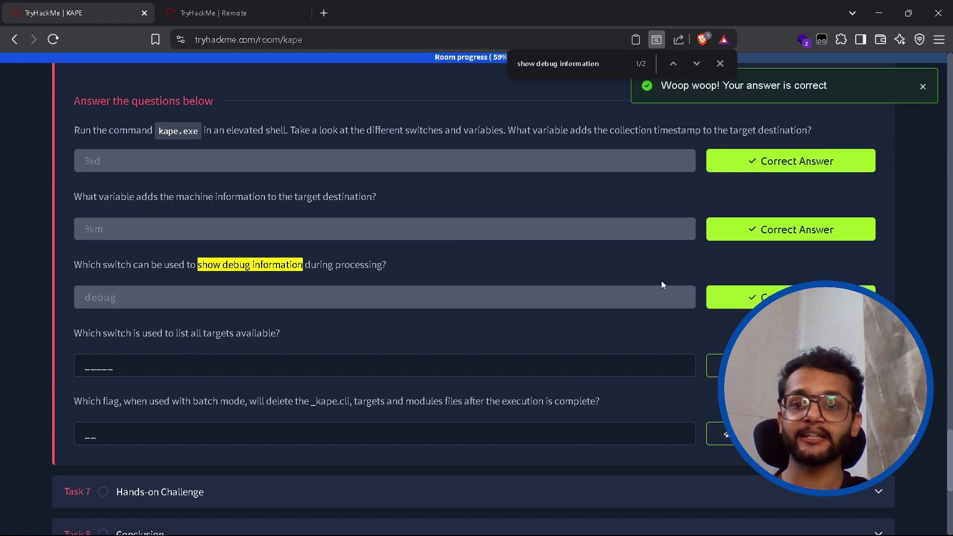
- Search the page for "all targets", taken from the question about the switch that lists all available targets
{"action": "left_click_drag", "start_coordinate": [74, 333], "coordinate": [202, 333]}
{"action": "left_click", "coordinate": [202, 333]}
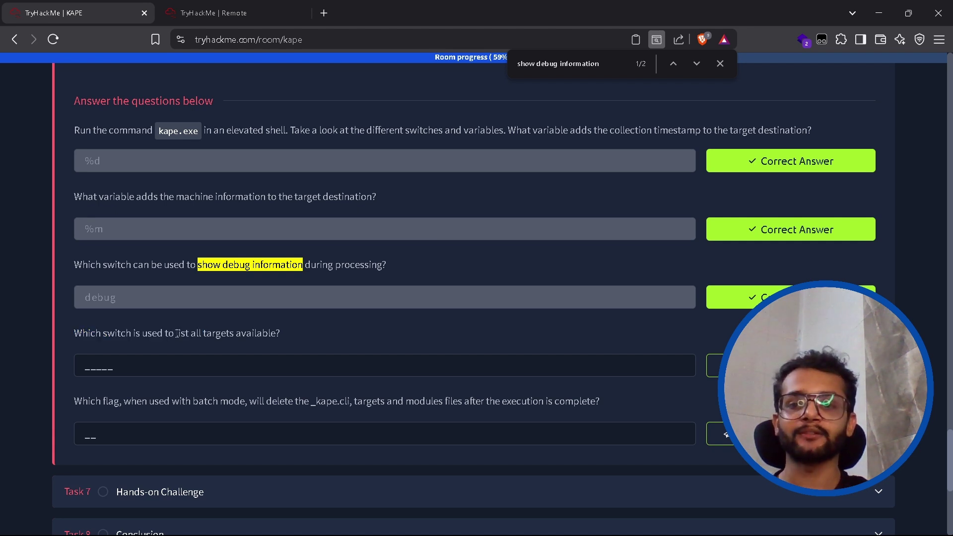
{"action": "left_click_drag", "start_coordinate": [190, 333], "coordinate": [235, 333]}
{"action": "key", "text": "ctrl+c"}
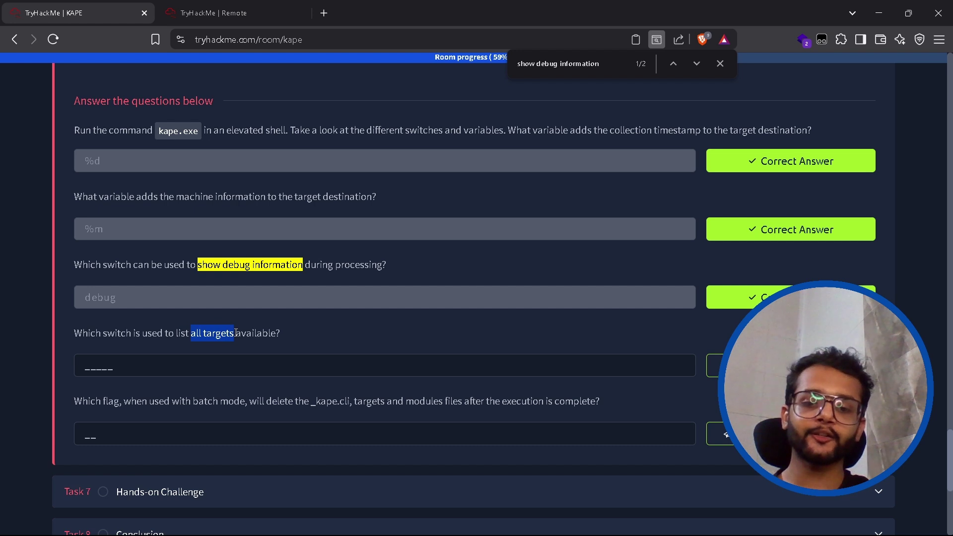
{"action": "key", "text": "ctrl+f"}
{"action": "key", "text": "ctrl+v"}
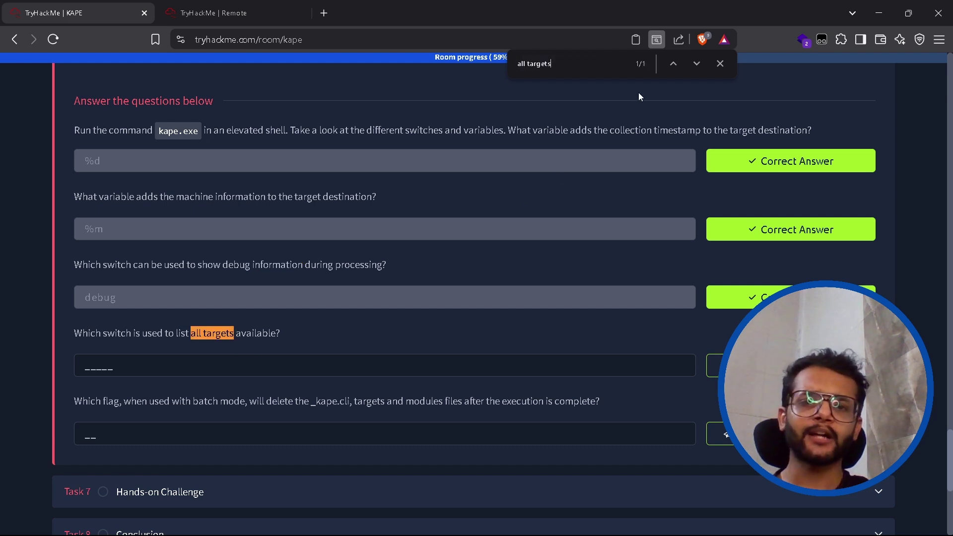
- Shorten the page search to "all" and go through its matches in Task 6
{"action": "left_click_drag", "start_coordinate": [527, 64], "coordinate": [544, 65]}
{"action": "key", "text": "BackSpace"}
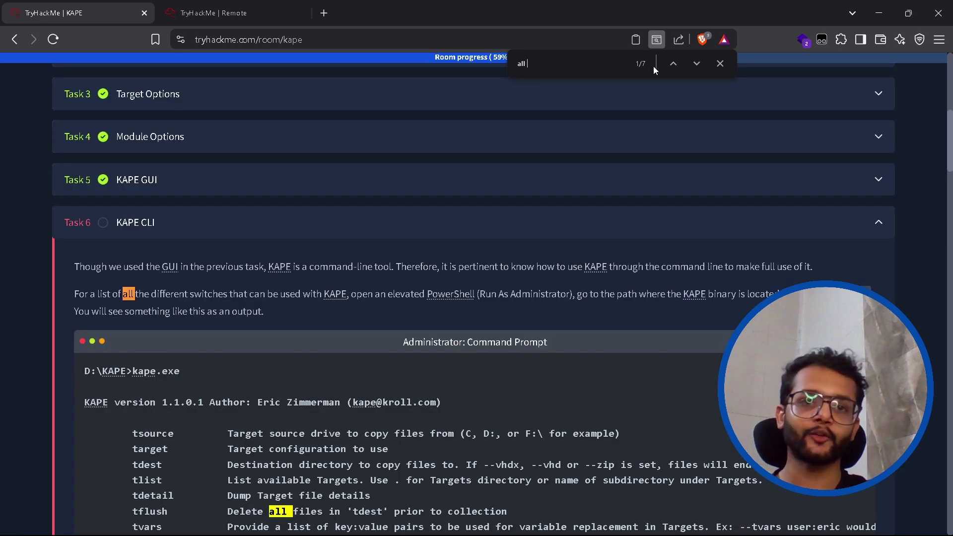
{"action": "left_click", "coordinate": [697, 63]}
{"action": "left_click", "coordinate": [698, 63]}
{"action": "left_click", "coordinate": [698, 63]}
{"action": "left_click", "coordinate": [698, 63]}
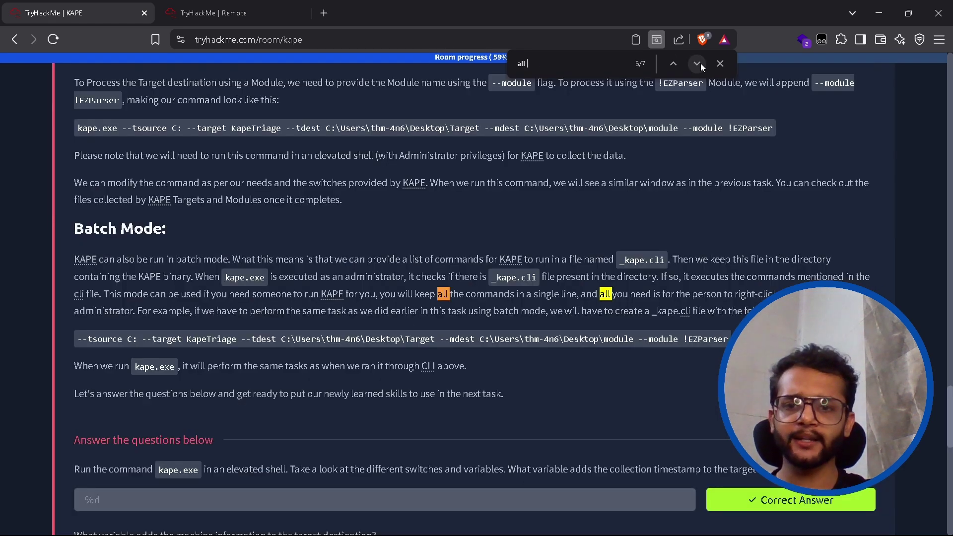
{"action": "left_click", "coordinate": [701, 64]}
{"action": "left_click", "coordinate": [701, 64]}
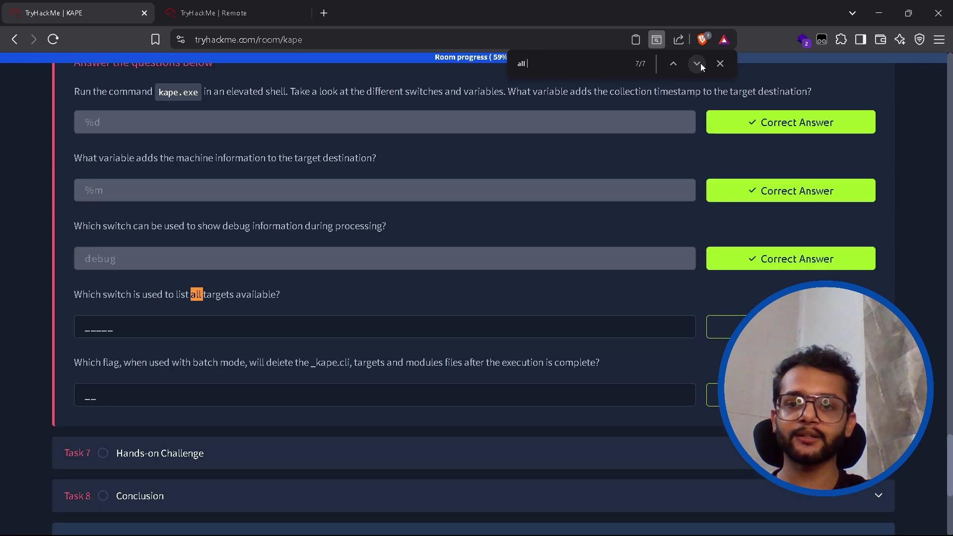
{"action": "left_click", "coordinate": [701, 64]}
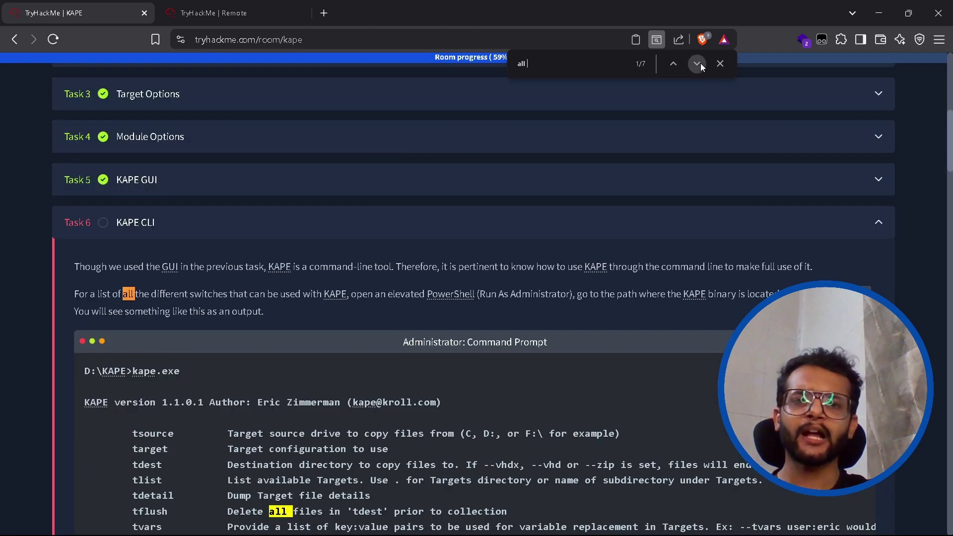
{"action": "left_click", "coordinate": [701, 64]}
{"action": "left_click", "coordinate": [701, 64]}
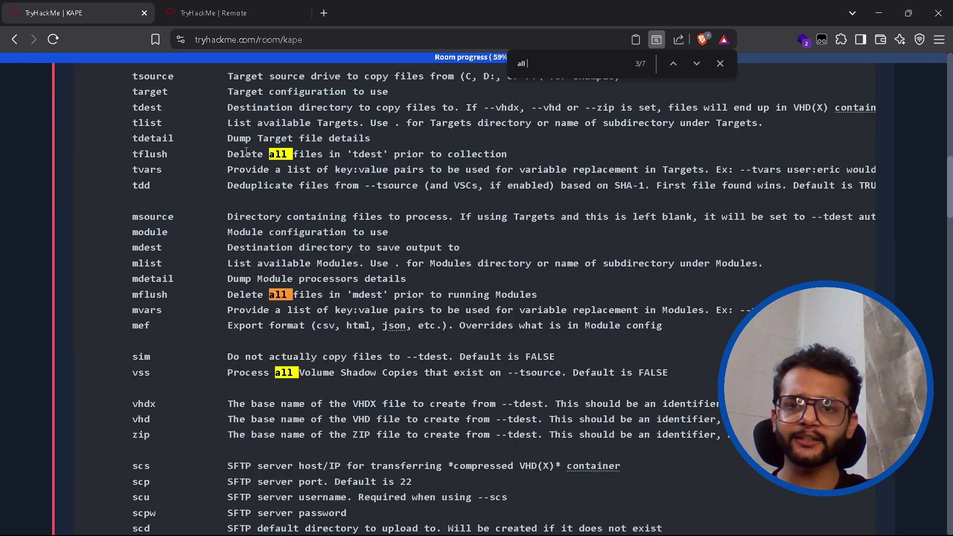
- Read the tflush, mflush and vss descriptions in the help output and compare them with the question about listing targets
{"action": "left_click_drag", "start_coordinate": [229, 154], "coordinate": [407, 155]}
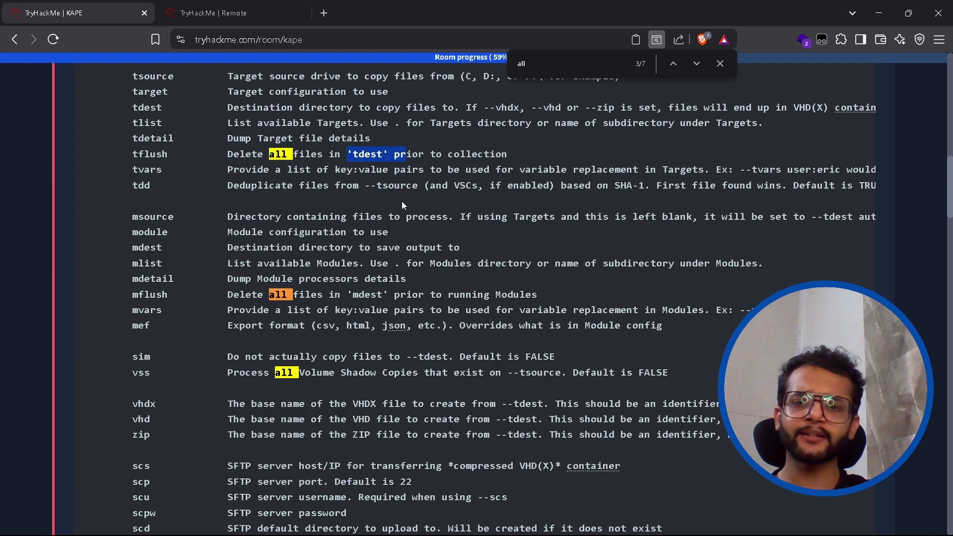
{"action": "left_click_drag", "start_coordinate": [229, 294], "coordinate": [413, 294]}
{"action": "left_click", "coordinate": [224, 375]}
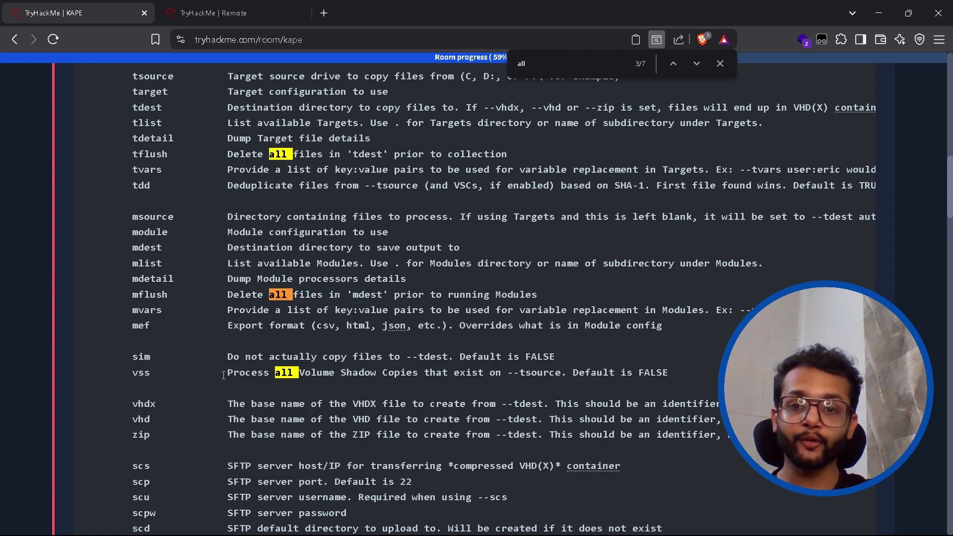
{"action": "left_click_drag", "start_coordinate": [223, 374], "coordinate": [484, 375]}
{"action": "scroll", "coordinate": [456, 321], "scroll_direction": "down", "scroll_amount": 4}
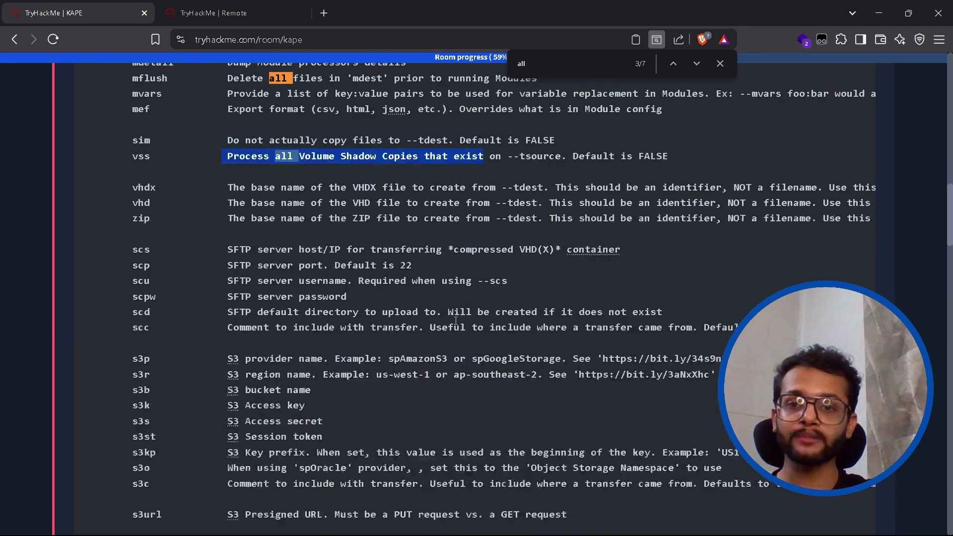
{"action": "scroll", "coordinate": [456, 320], "scroll_direction": "down", "scroll_amount": 15}
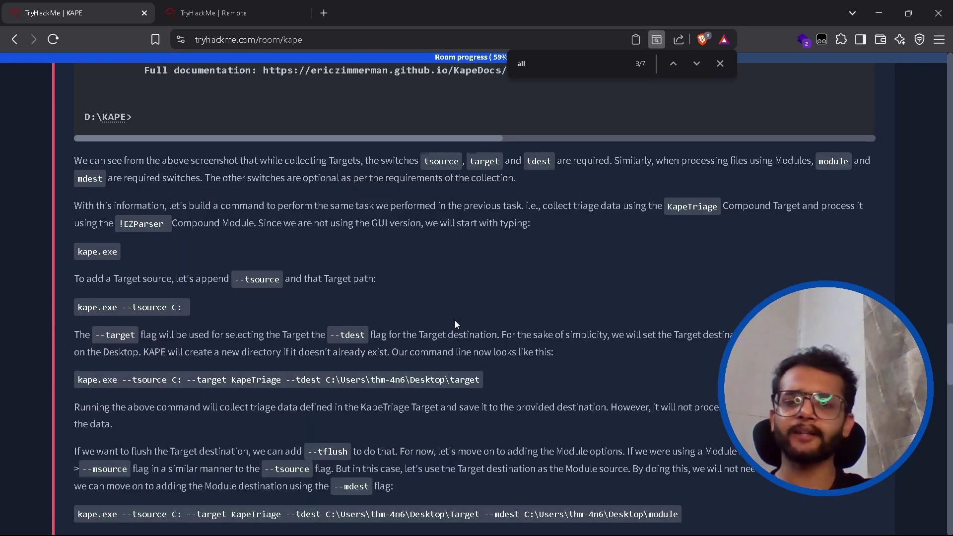
{"action": "scroll", "coordinate": [455, 324], "scroll_direction": "down", "scroll_amount": 15}
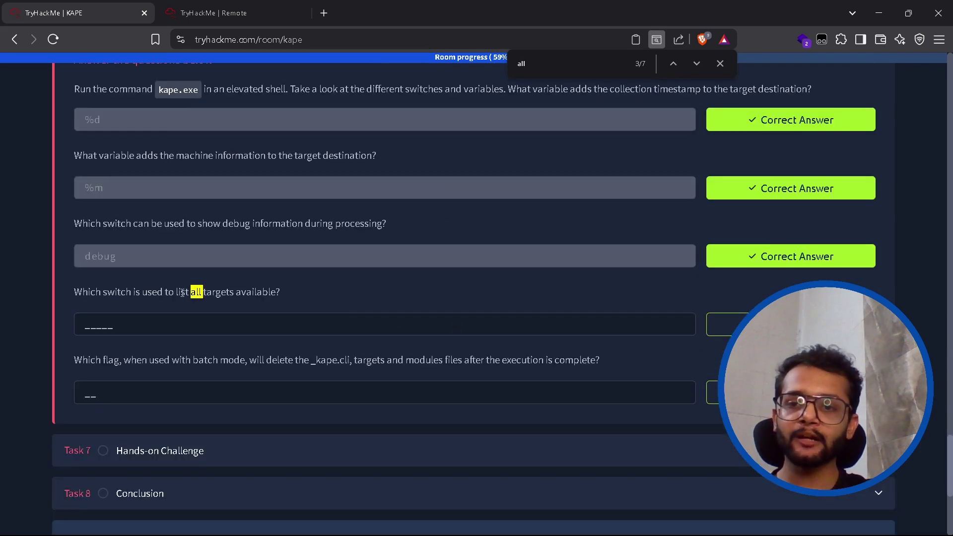
- Search the page for "list all" and reduce the search term to "list"
{"action": "left_click", "coordinate": [571, 57]}
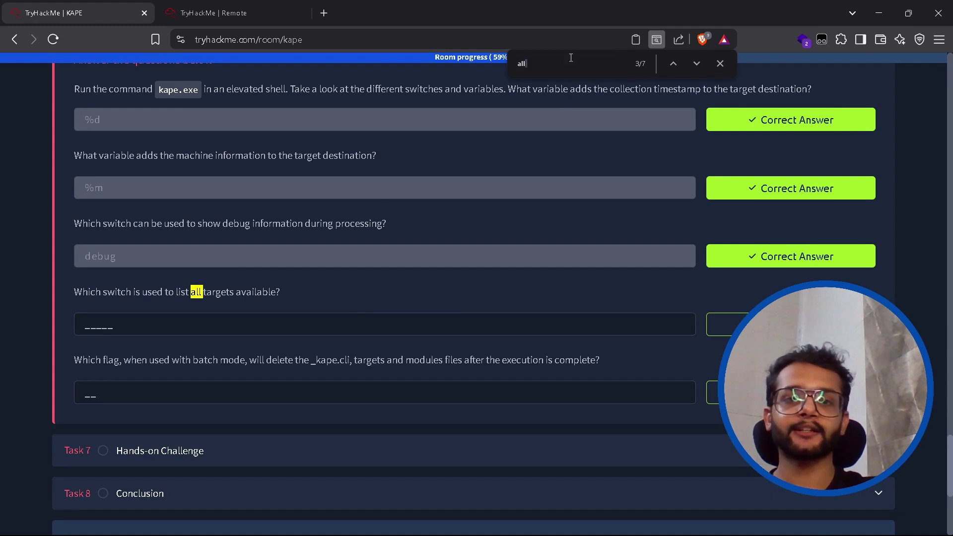
{"action": "key", "text": "BackSpace"}
{"action": "key", "text": "BackSpace"}
{"action": "key", "text": "BackSpace"}
{"action": "type", "text": "list"}
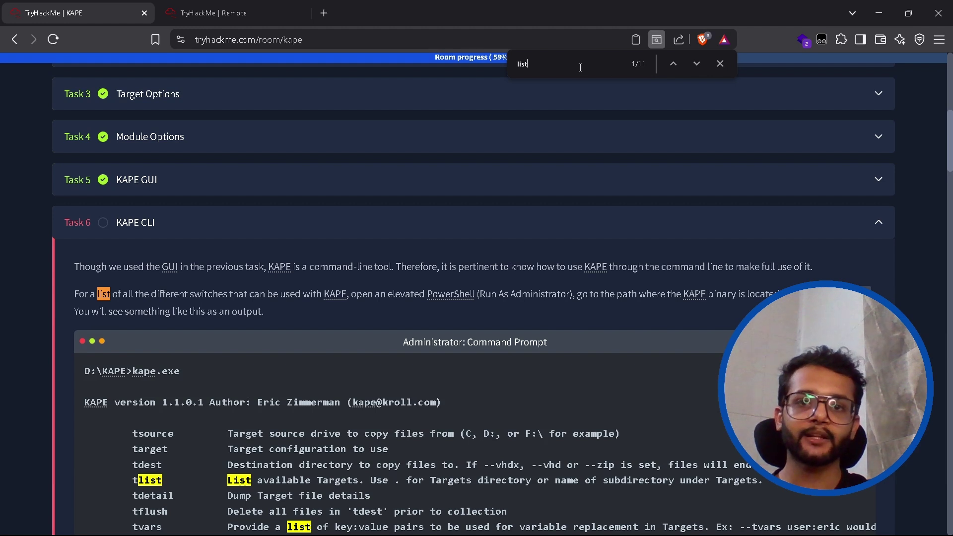
{"action": "type", "text": " all"}
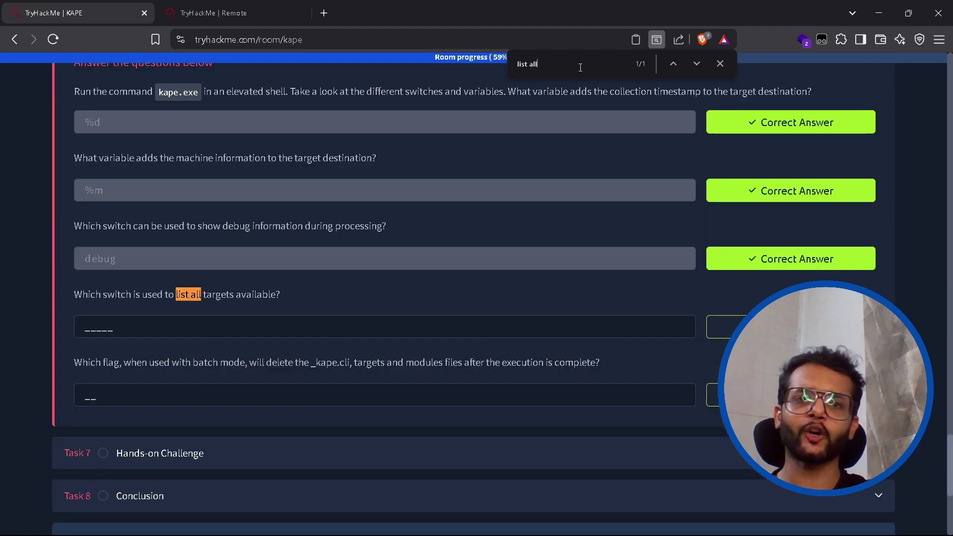
{"action": "key", "text": "BackSpace"}
{"action": "key", "text": "BackSpace"}
{"action": "key", "text": "BackSpace"}
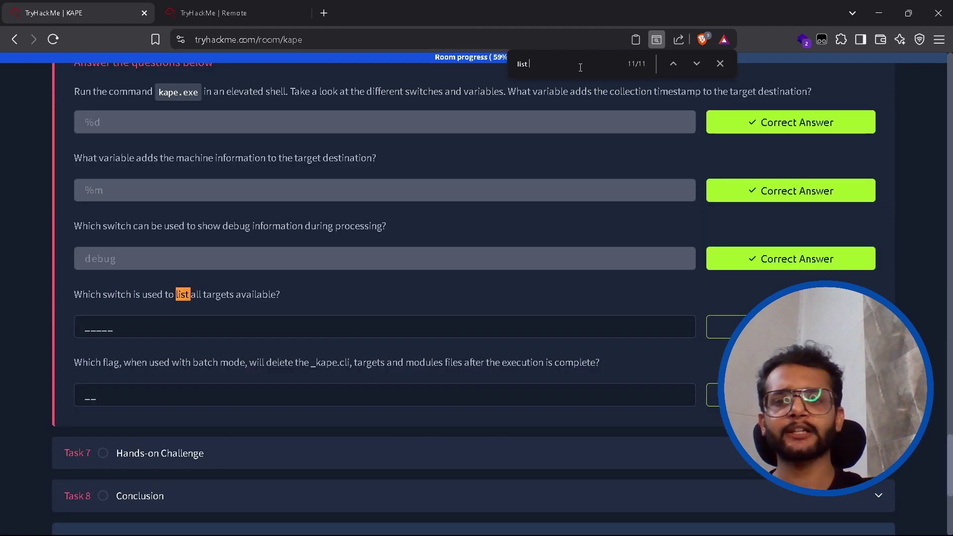
- Go through the "list" matches in the kape.exe help output, comparing the target and module switches
{"action": "left_click", "coordinate": [699, 58]}
{"action": "left_click", "coordinate": [698, 59]}
{"action": "left_click", "coordinate": [696, 58]}
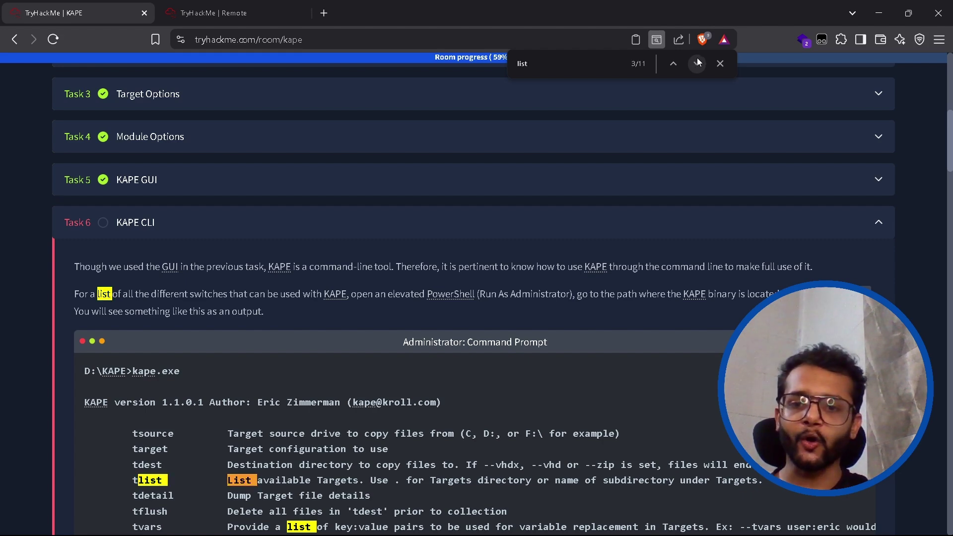
{"action": "left_click", "coordinate": [697, 58]}
{"action": "left_click", "coordinate": [697, 60]}
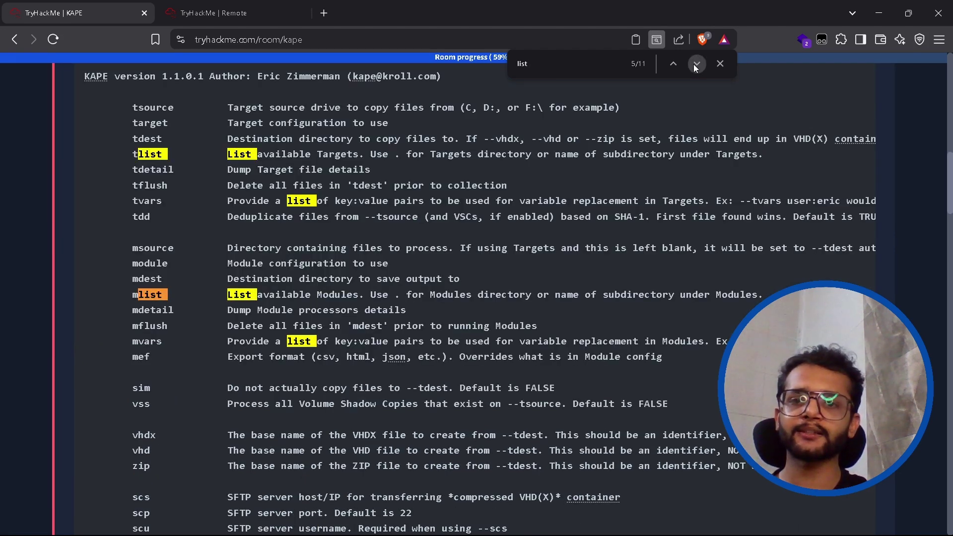
{"action": "left_click", "coordinate": [696, 65]}
{"action": "left_click", "coordinate": [696, 66]}
{"action": "left_click", "coordinate": [695, 65]}
{"action": "left_click", "coordinate": [696, 65]}
{"action": "left_click", "coordinate": [696, 65]}
{"action": "left_click", "coordinate": [696, 65]}
{"action": "left_click", "coordinate": [696, 65]}
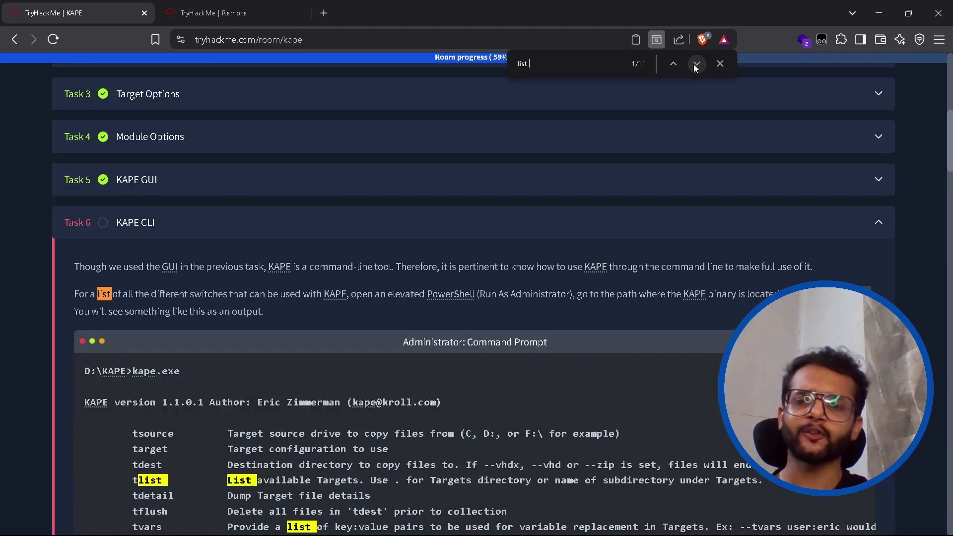
{"action": "left_click", "coordinate": [696, 65]}
{"action": "left_click", "coordinate": [695, 65]}
{"action": "left_click", "coordinate": [696, 65]}
{"action": "left_click", "coordinate": [695, 65]}
{"action": "left_click", "coordinate": [696, 65]}
{"action": "left_click", "coordinate": [696, 65]}
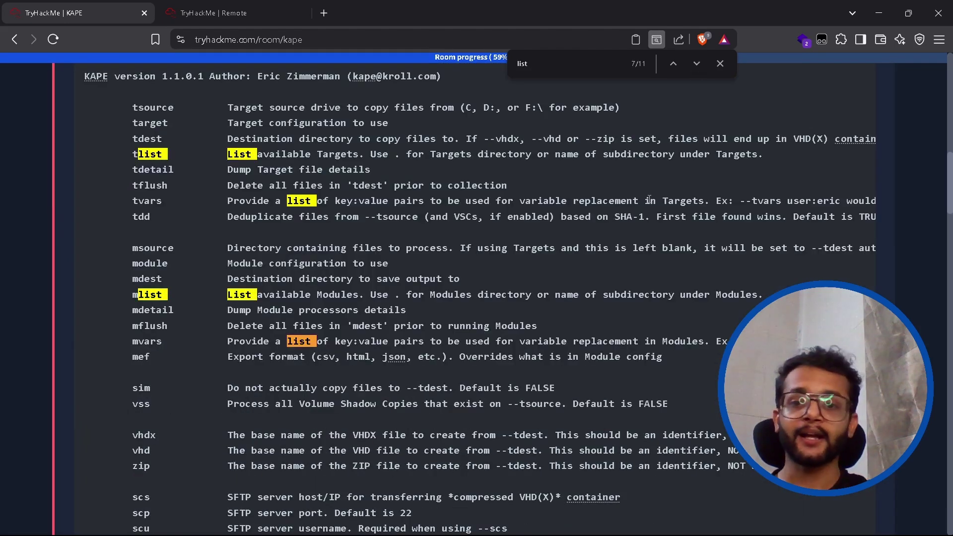
- Submit tlist as the answer for the switch that lists all available targets and return to its help entry
{"action": "scroll", "coordinate": [649, 199], "scroll_direction": "down", "scroll_amount": 15}
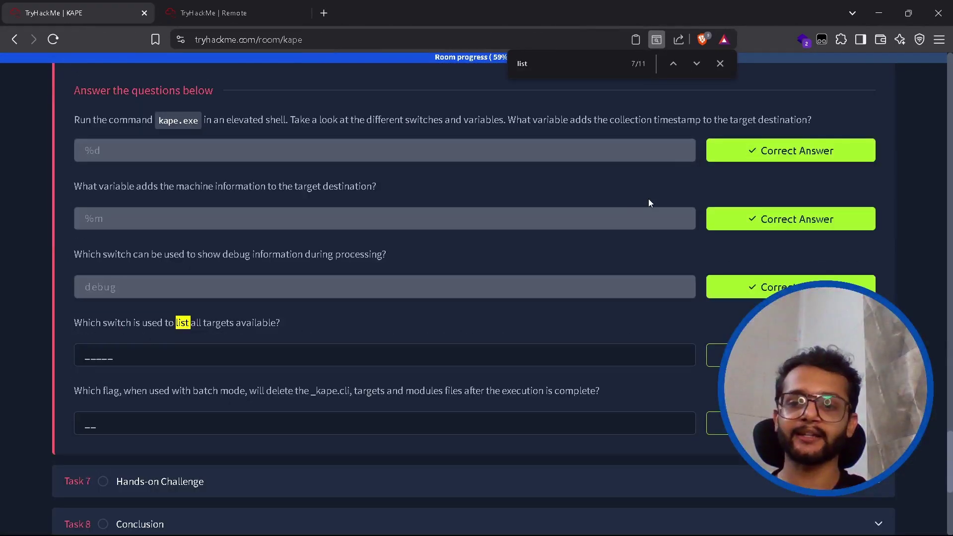
{"action": "left_click_drag", "start_coordinate": [80, 324], "coordinate": [132, 324]}
{"action": "left_click_drag", "start_coordinate": [207, 324], "coordinate": [323, 338]}
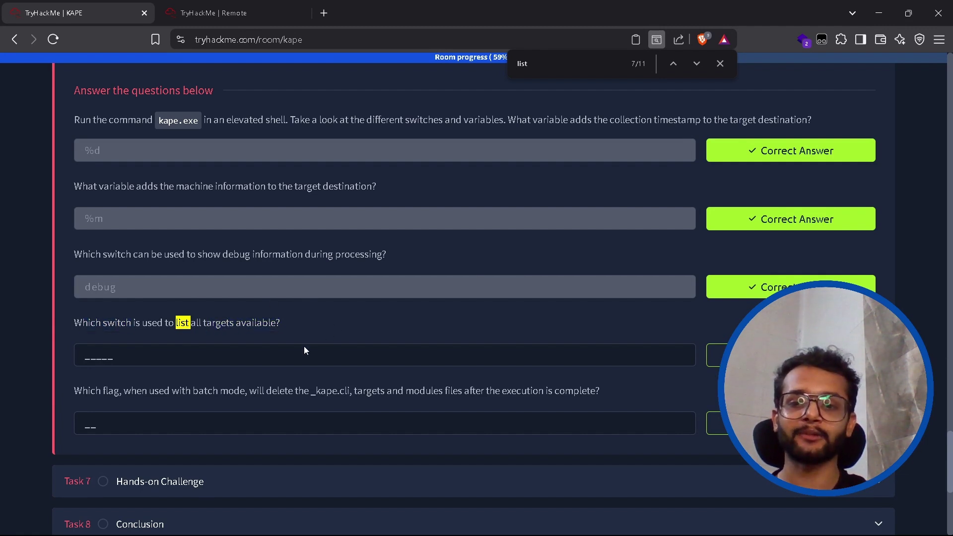
{"action": "left_click", "coordinate": [304, 354]}
{"action": "type", "text": "tlist"}
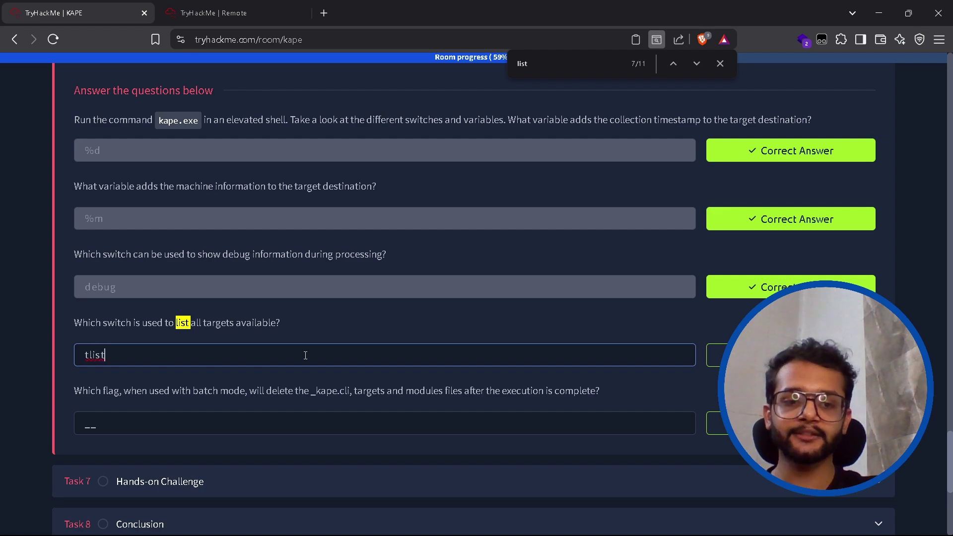
{"action": "key", "text": "Return"}
{"action": "scroll", "coordinate": [305, 355], "scroll_direction": "up", "scroll_amount": 10}
{"action": "scroll", "coordinate": [320, 316], "scroll_direction": "up", "scroll_amount": 20}
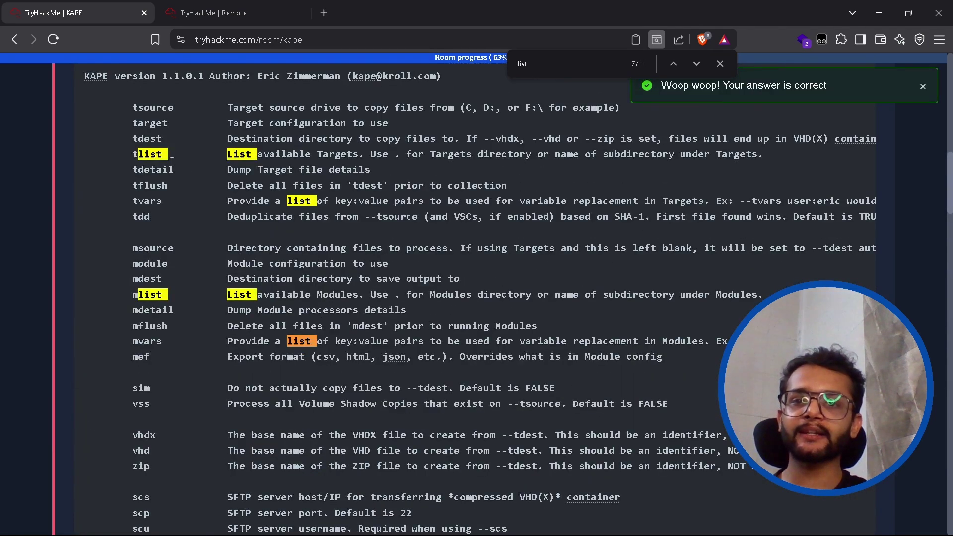
- Read the tlist switch and its description in the kape.exe help output
{"action": "left_click_drag", "start_coordinate": [125, 157], "coordinate": [169, 157]}
{"action": "left_click_drag", "start_coordinate": [228, 157], "coordinate": [361, 157]}
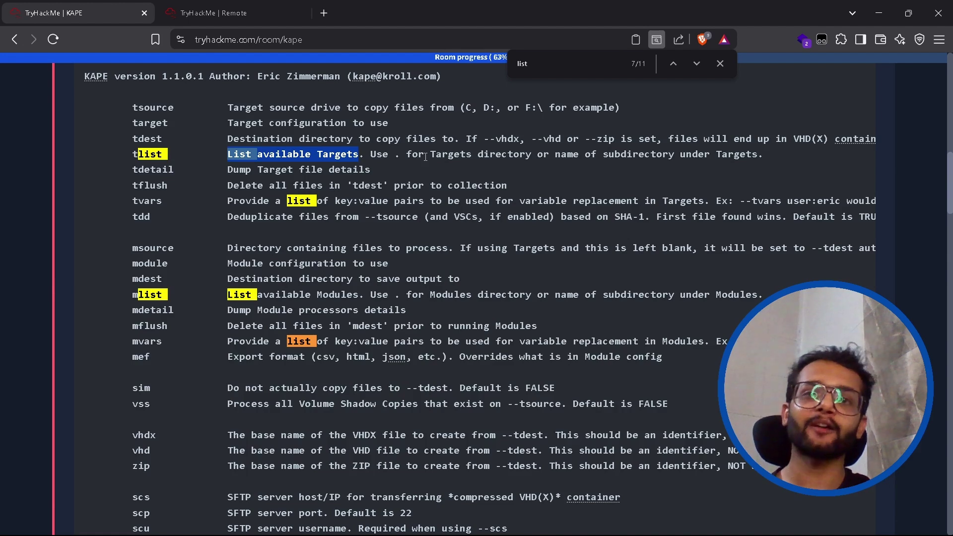
{"action": "left_click", "coordinate": [223, 148]}
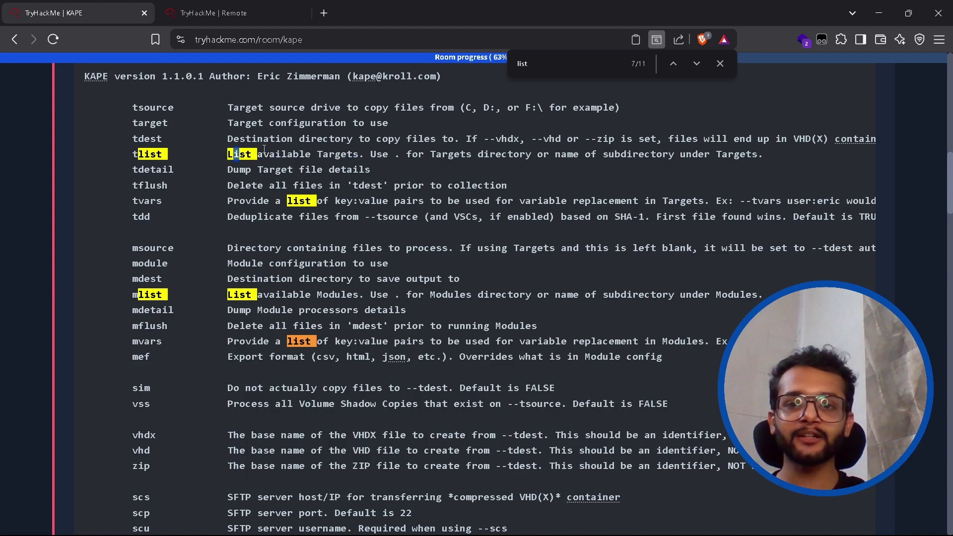
- Read the question about the batch-mode deletion flag and search the page for its phrase "will delete the _kape.cl"
{"action": "scroll", "coordinate": [404, 149], "scroll_direction": "down", "scroll_amount": 4}
{"action": "scroll", "coordinate": [403, 149], "scroll_direction": "down", "scroll_amount": 6}
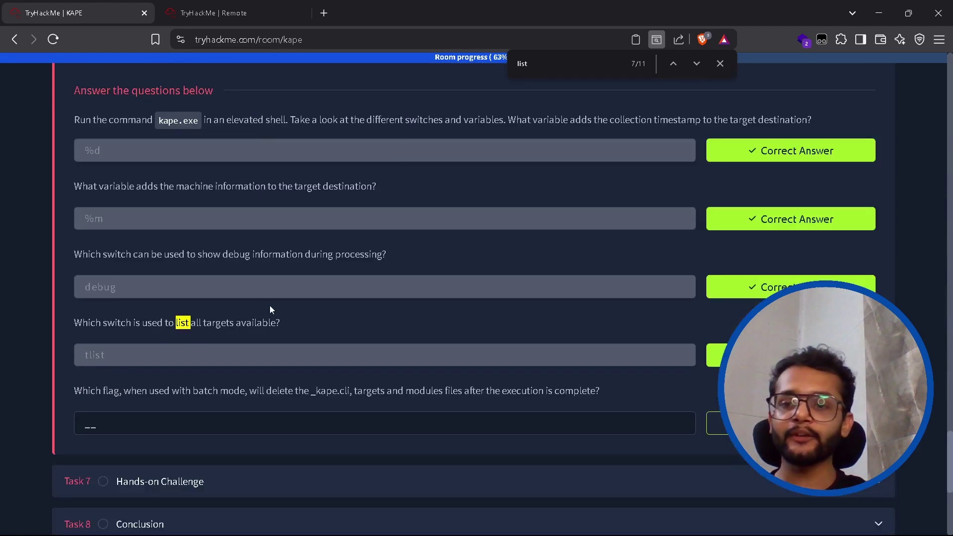
{"action": "left_click_drag", "start_coordinate": [132, 392], "coordinate": [587, 395]}
{"action": "left_click", "coordinate": [587, 396]}
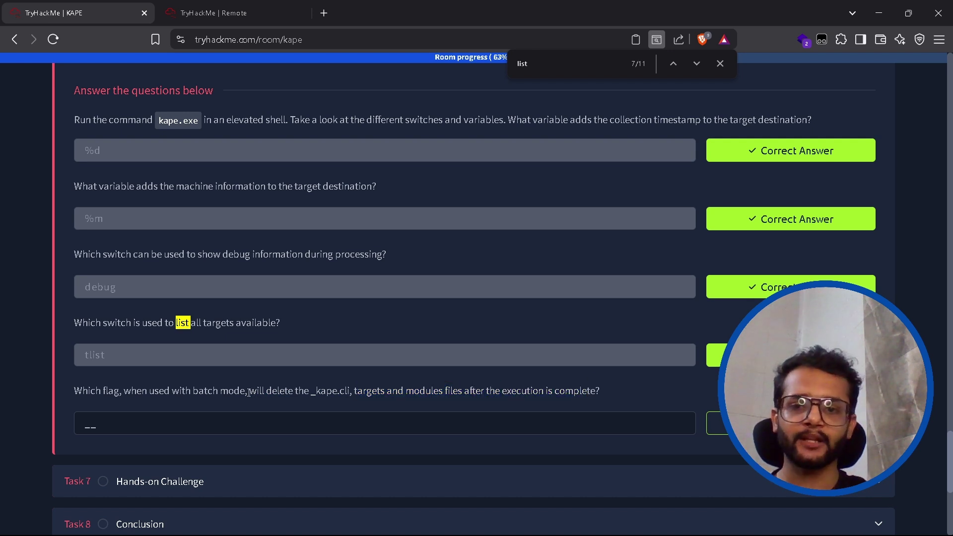
{"action": "left_click_drag", "start_coordinate": [249, 393], "coordinate": [349, 394]}
{"action": "key", "text": "ctrl+c"}
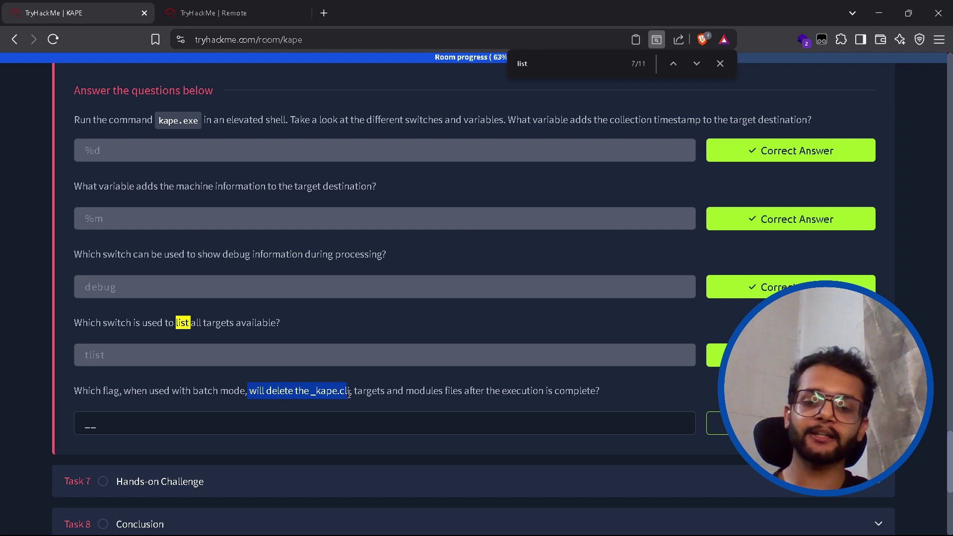
{"action": "key", "text": "ctrl+f"}
{"action": "key", "text": "ctrl+v"}
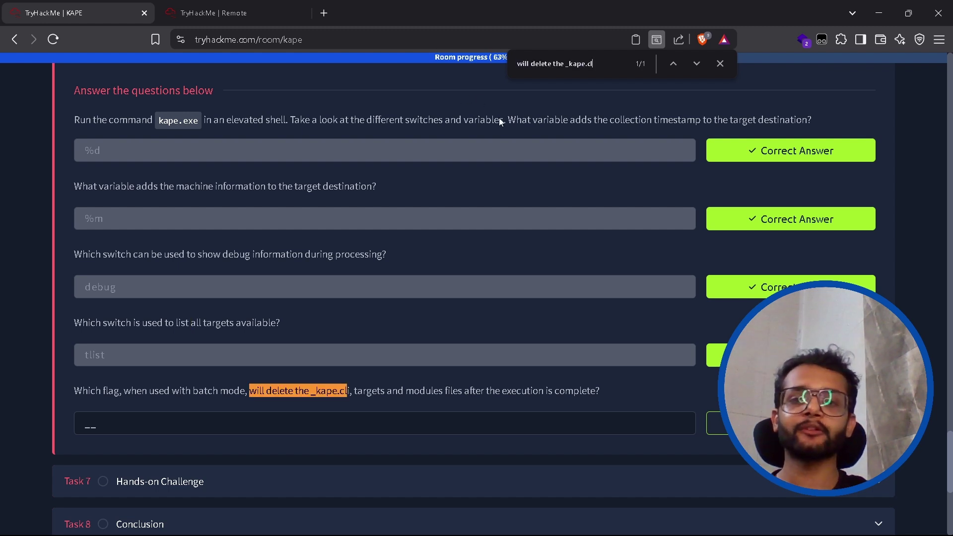
- Shorten the page search to "delete" and read the matching description of the cu switch in the help output
{"action": "left_click", "coordinate": [534, 63]}
{"action": "key", "text": "BackSpace"}
{"action": "key", "text": "BackSpace"}
{"action": "key", "text": "BackSpace"}
{"action": "key", "text": "BackSpace"}
{"action": "key", "text": "BackSpace"}
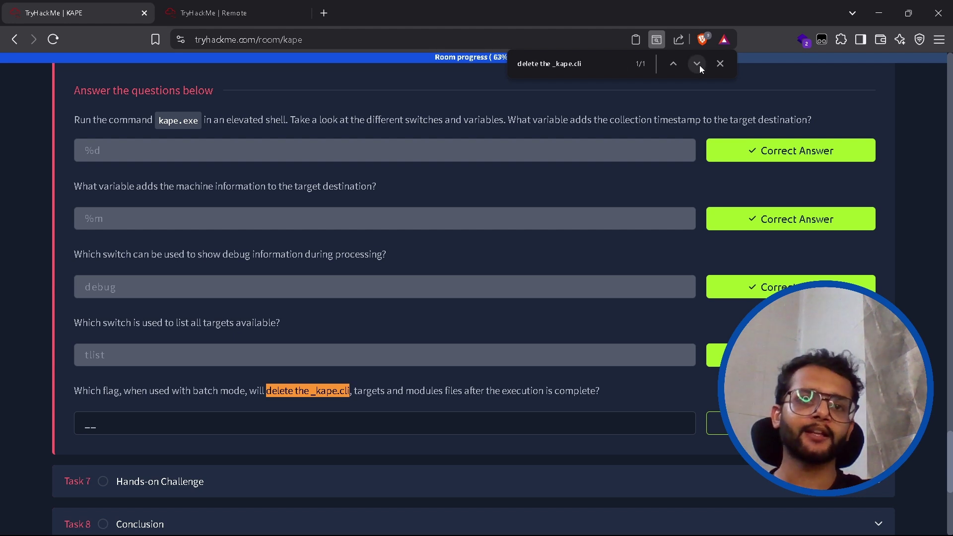
{"action": "left_click_drag", "start_coordinate": [540, 63], "coordinate": [606, 62]}
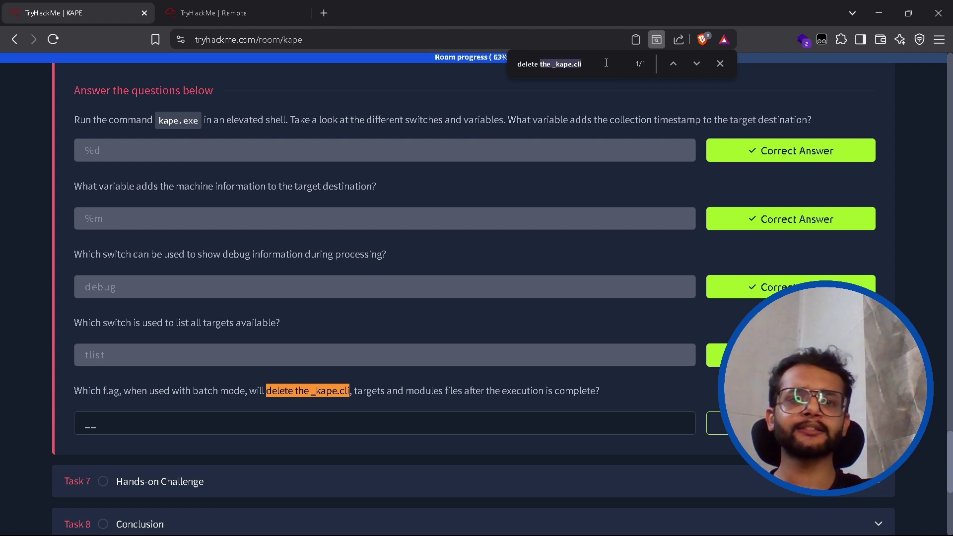
{"action": "key", "text": "BackSpace"}
{"action": "left_click", "coordinate": [675, 65]}
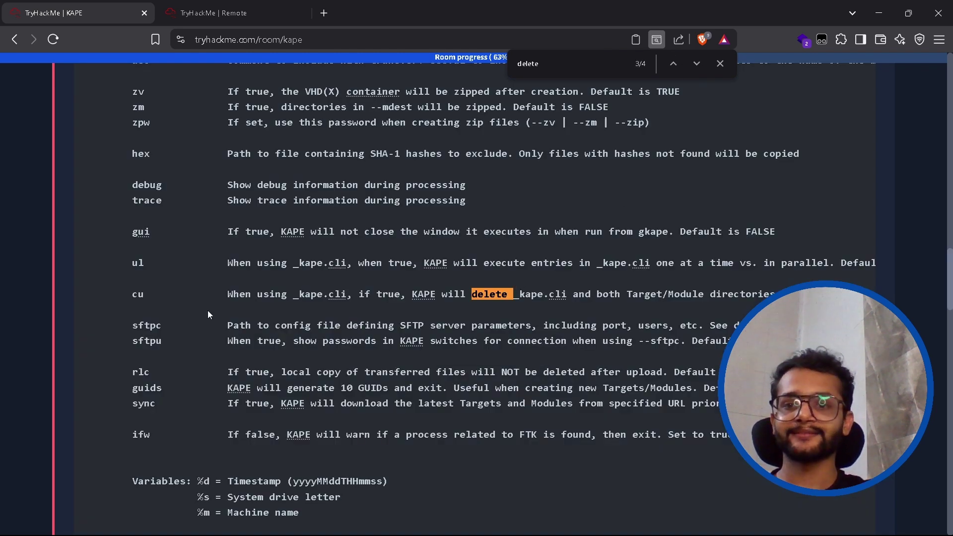
{"action": "left_click_drag", "start_coordinate": [223, 294], "coordinate": [461, 295]}
{"action": "left_click", "coordinate": [188, 296]}
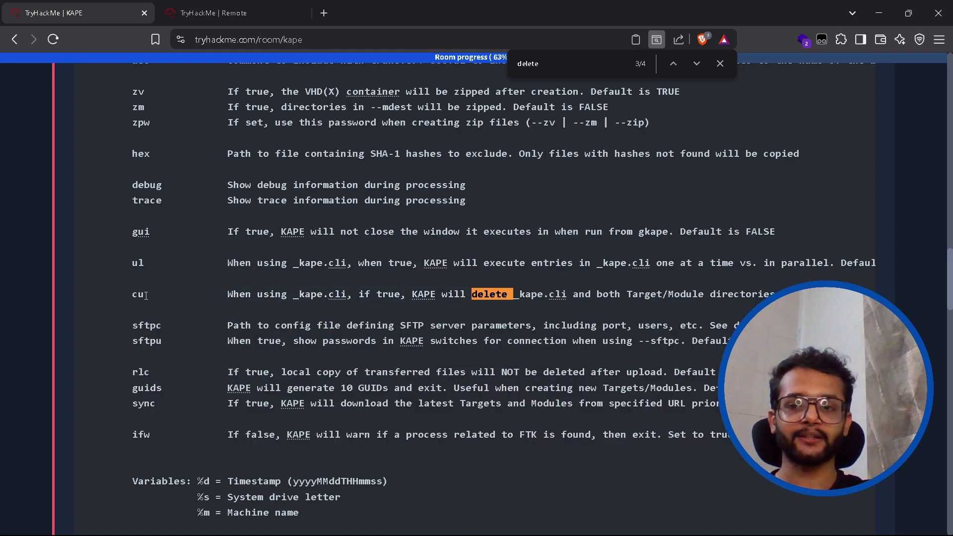
- Submit cu as the answer for the batch-mode flag that deletes the _kape.cli, targets and modules files
{"action": "double_click", "coordinate": [138, 294]}
{"action": "scroll", "coordinate": [280, 279], "scroll_direction": "down", "scroll_amount": 15}
{"action": "scroll", "coordinate": [280, 279], "scroll_direction": "down", "scroll_amount": 9}
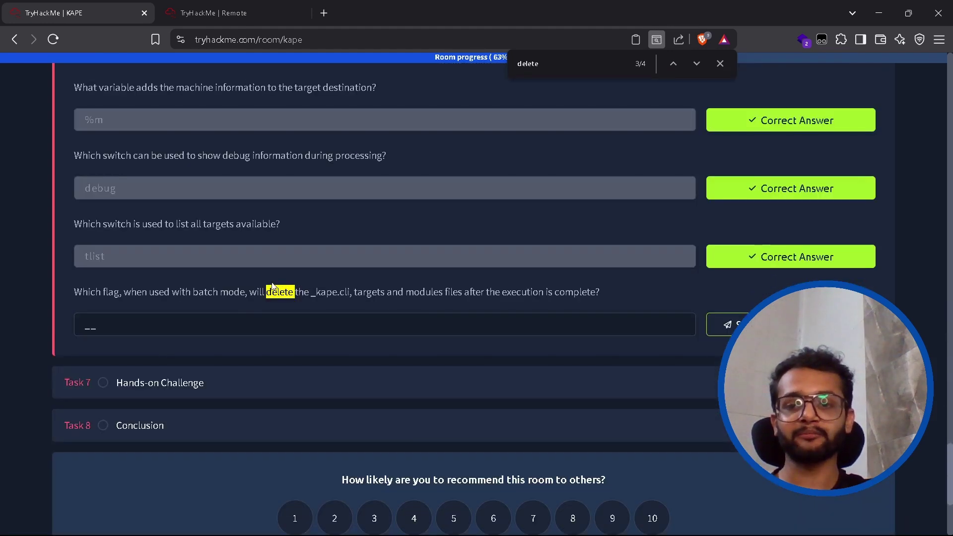
{"action": "left_click", "coordinate": [262, 326]}
{"action": "type", "text": "cu"}
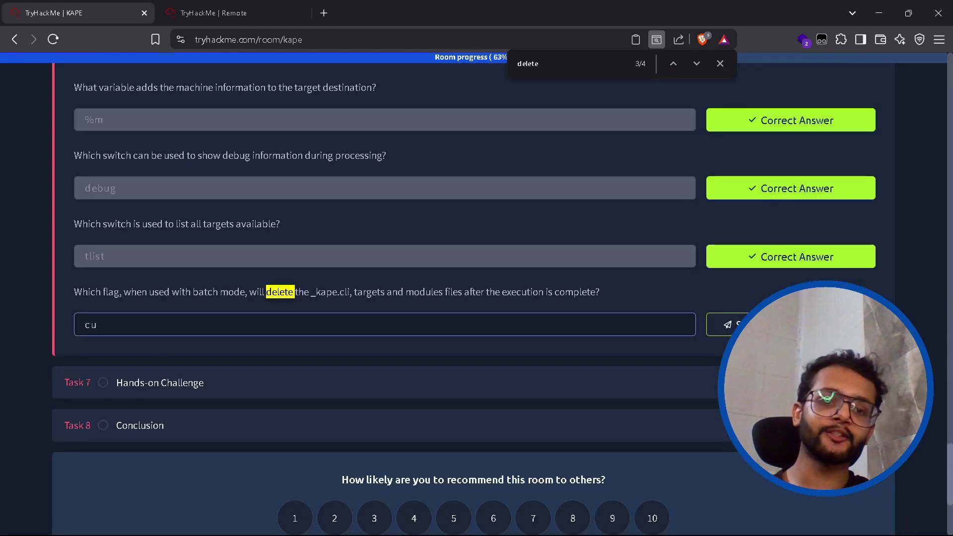
{"action": "key", "text": "Return"}
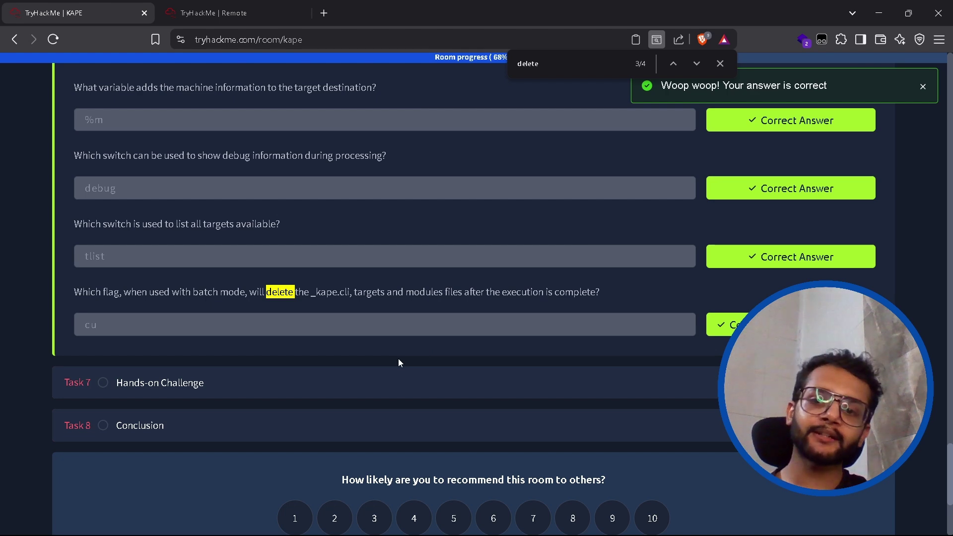
- Open the Task 7 Hands-on Challenge and read its introduction and what Organization X's Acceptable Use Policy forbids
{"action": "left_click", "coordinate": [377, 382]}
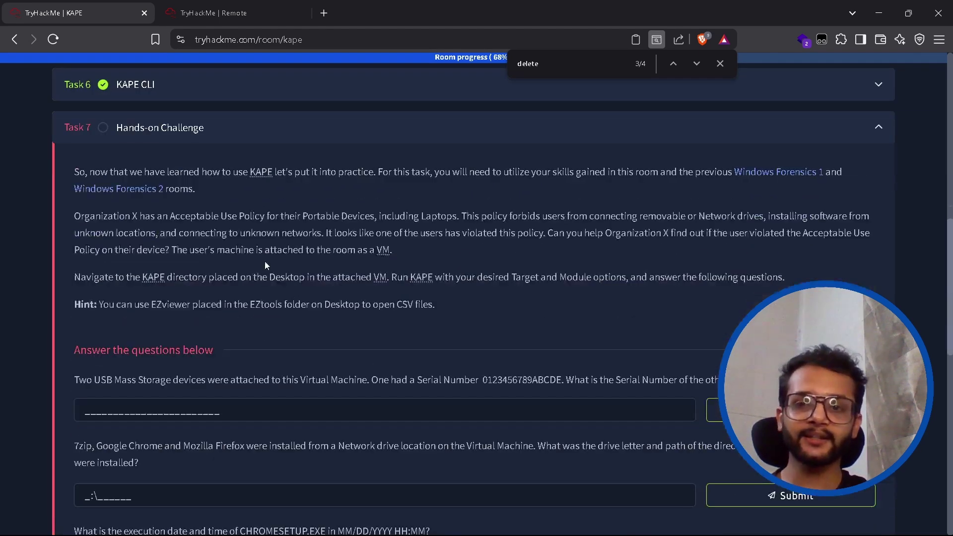
{"action": "left_click", "coordinate": [719, 64]}
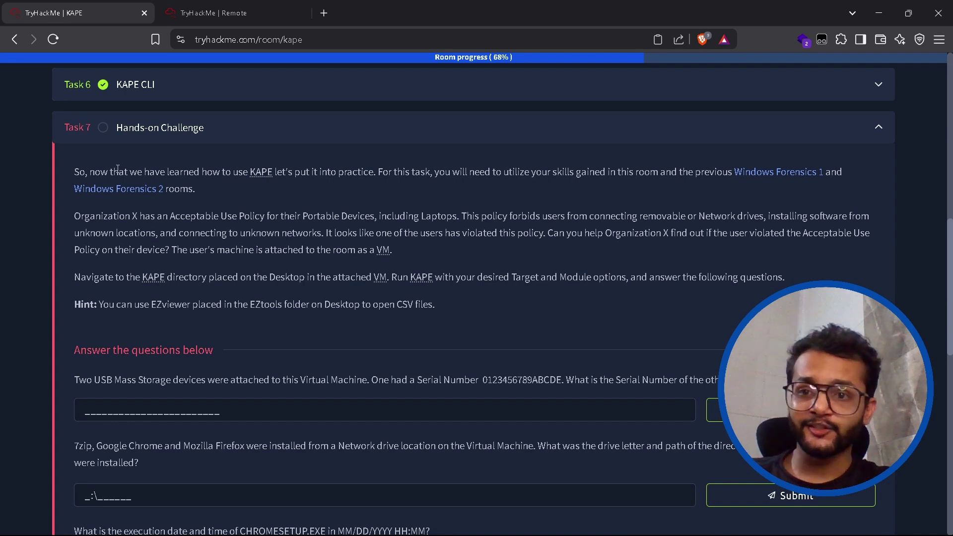
{"action": "left_click_drag", "start_coordinate": [101, 171], "coordinate": [721, 174]}
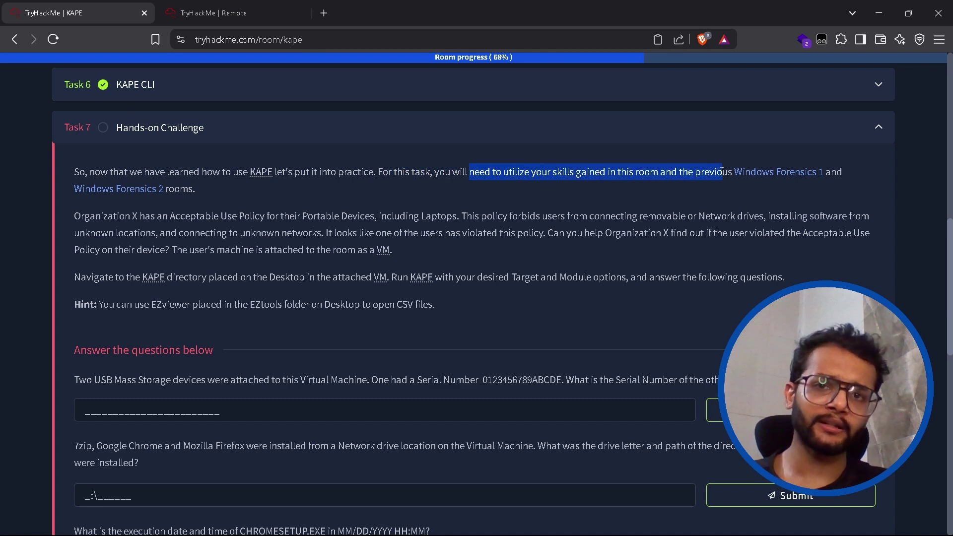
{"action": "left_click_drag", "start_coordinate": [75, 216], "coordinate": [454, 217]}
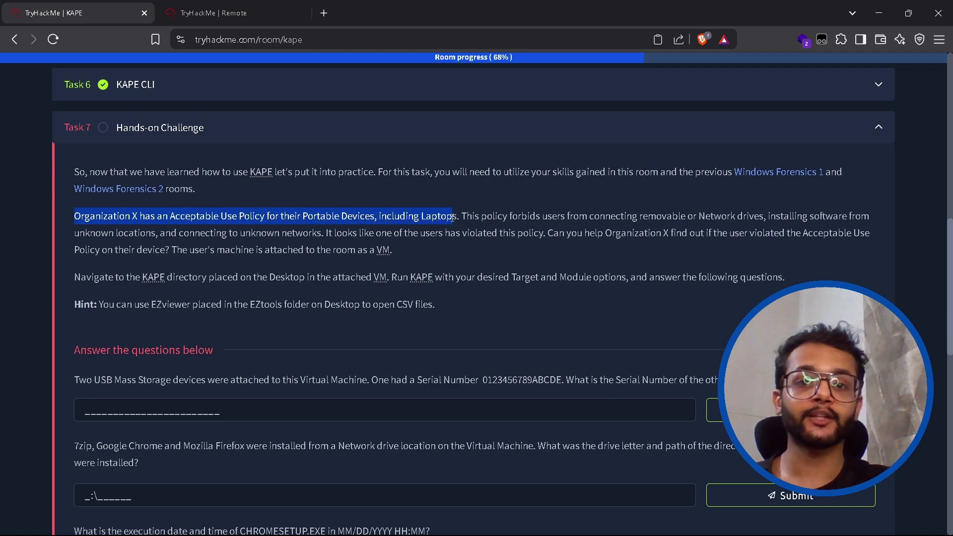
{"action": "left_click", "coordinate": [218, 220]}
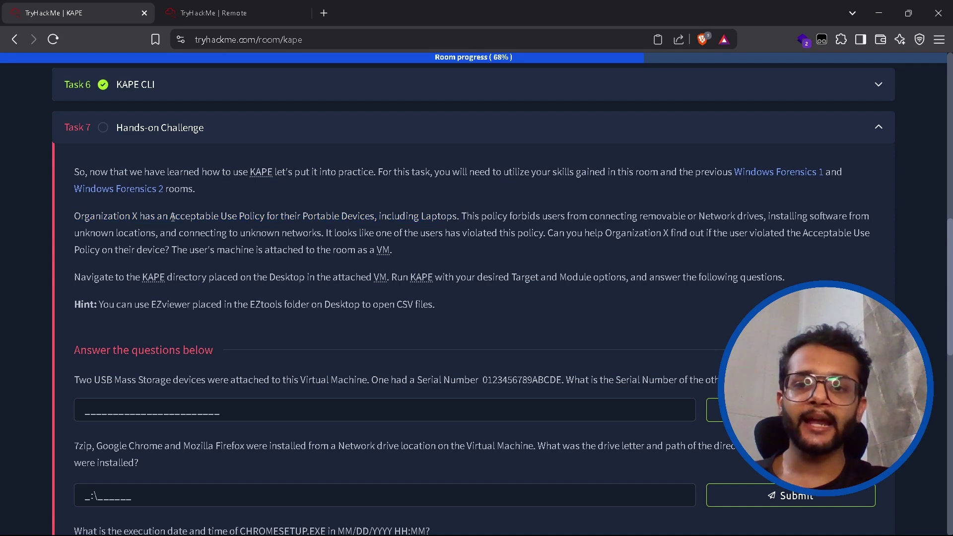
{"action": "left_click_drag", "start_coordinate": [171, 217], "coordinate": [379, 217]}
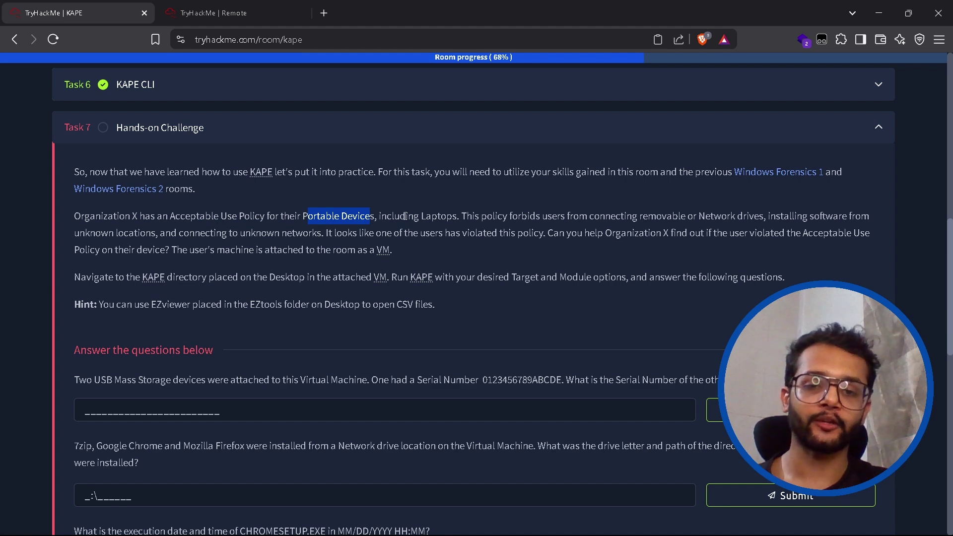
{"action": "left_click_drag", "start_coordinate": [492, 217], "coordinate": [764, 217]}
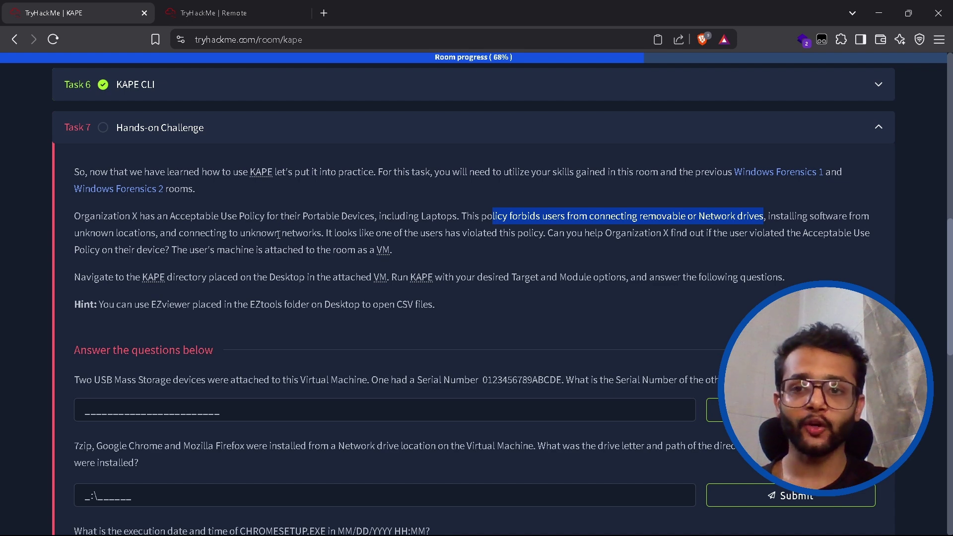
- Read the suspected policy violation, the instructions for running KAPE in the attached VM and the challenge questions
{"action": "left_click_drag", "start_coordinate": [178, 233], "coordinate": [540, 234]}
{"action": "left_click", "coordinate": [328, 233]}
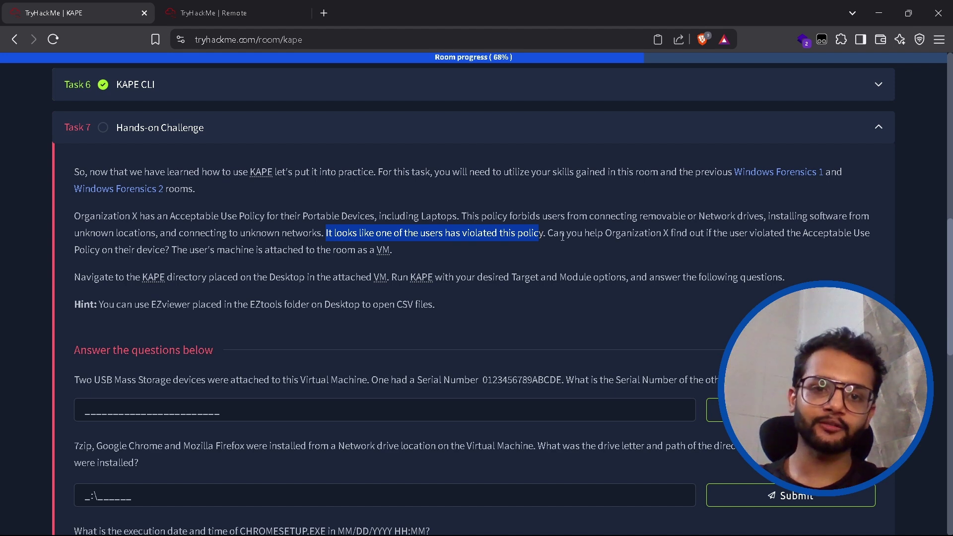
{"action": "left_click_drag", "start_coordinate": [566, 234], "coordinate": [717, 237]}
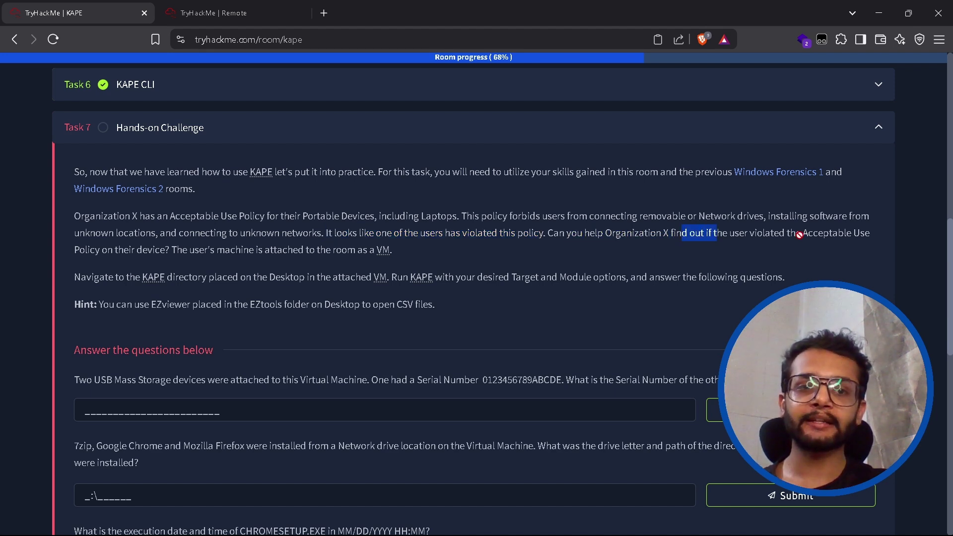
{"action": "left_click_drag", "start_coordinate": [824, 234], "coordinate": [856, 238]}
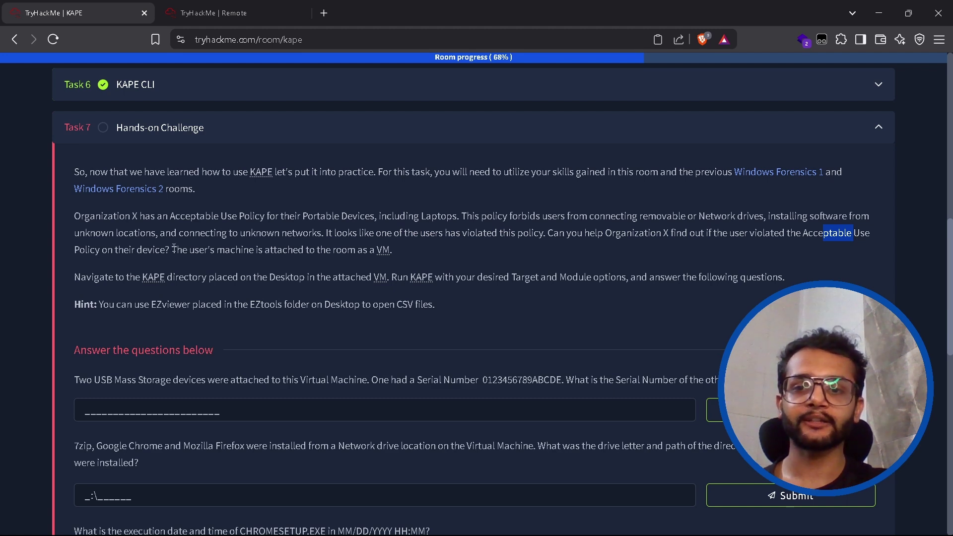
{"action": "left_click_drag", "start_coordinate": [173, 249], "coordinate": [401, 249]}
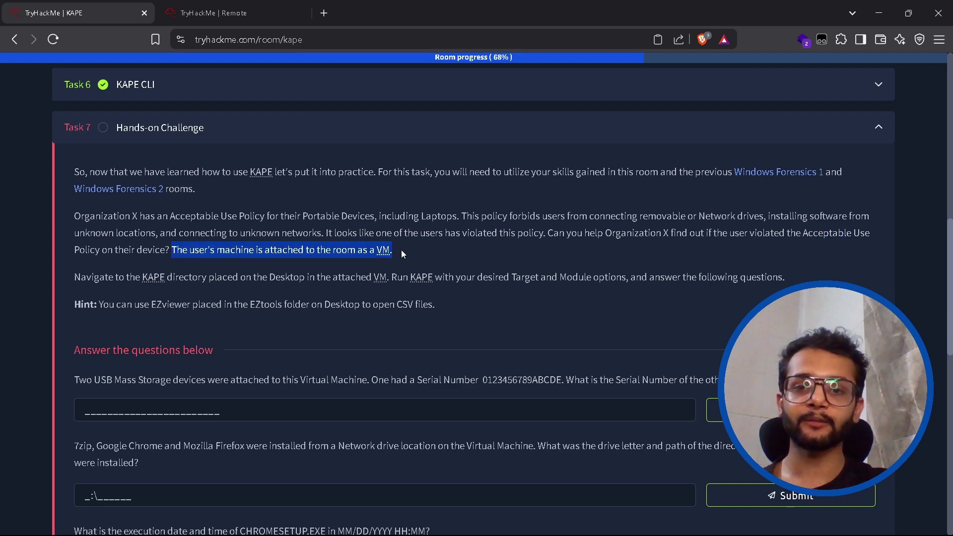
{"action": "left_click", "coordinate": [401, 249]}
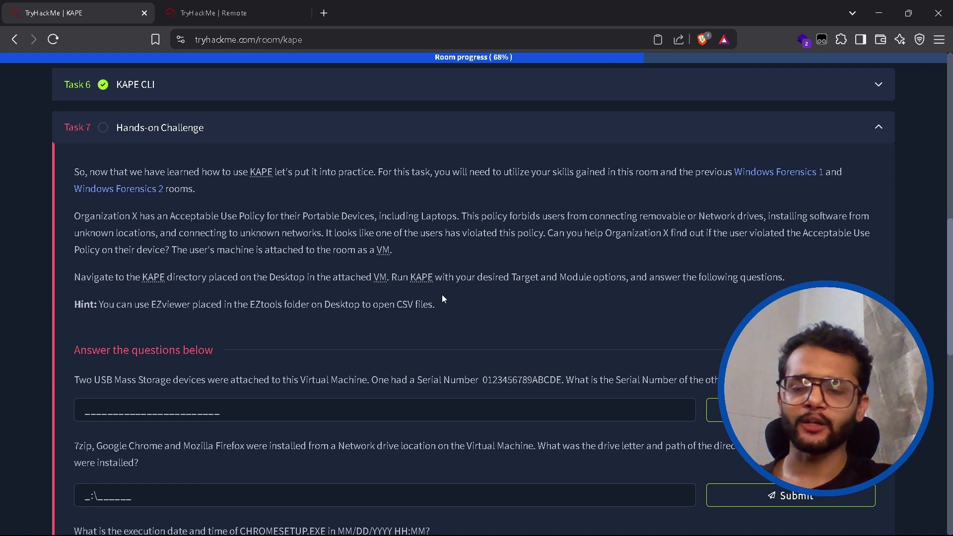
{"action": "left_click_drag", "start_coordinate": [192, 277], "coordinate": [699, 278]}
{"action": "scroll", "coordinate": [247, 282], "scroll_direction": "down", "scroll_amount": 4}
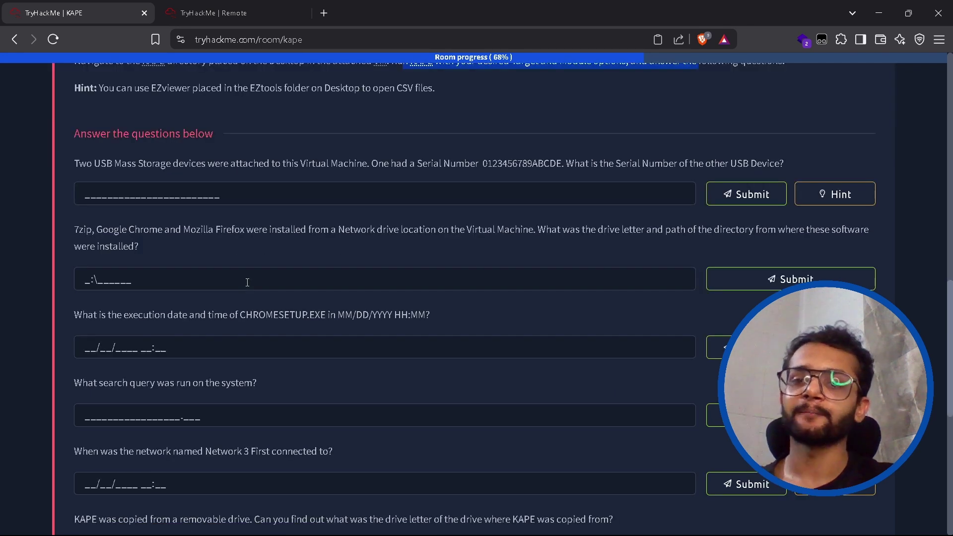
- Switch to the remote VM and check the New folder and New folder (2) destinations on the Desktop against the gkape command line
{"action": "left_click", "coordinate": [213, 13]}
{"action": "left_click", "coordinate": [328, 527]}
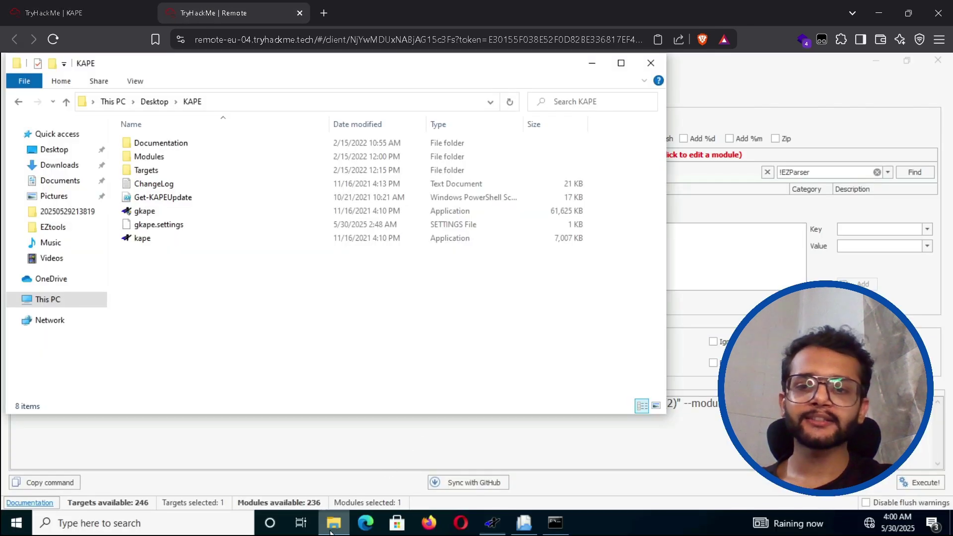
{"action": "left_click", "coordinate": [154, 102]}
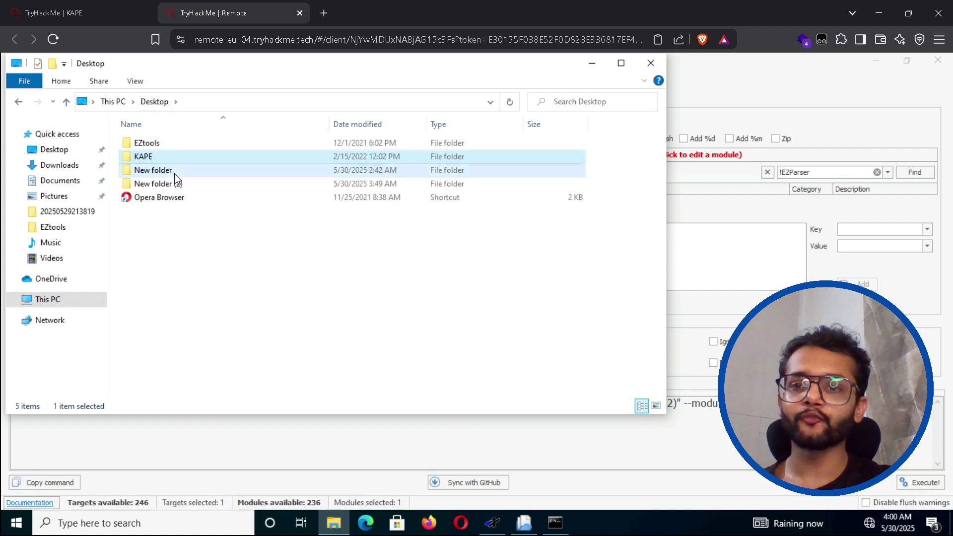
{"action": "left_click", "coordinate": [178, 184]}
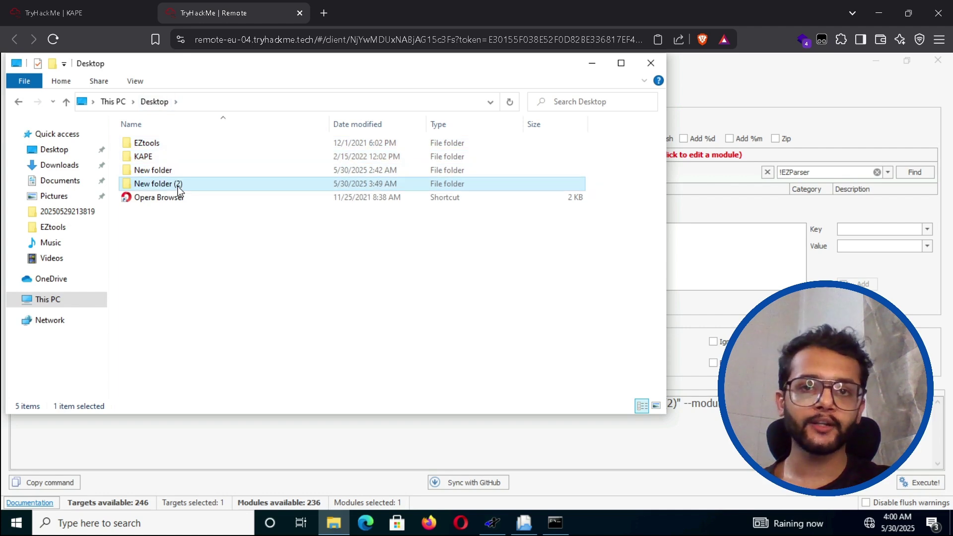
{"action": "left_click", "coordinate": [593, 63]}
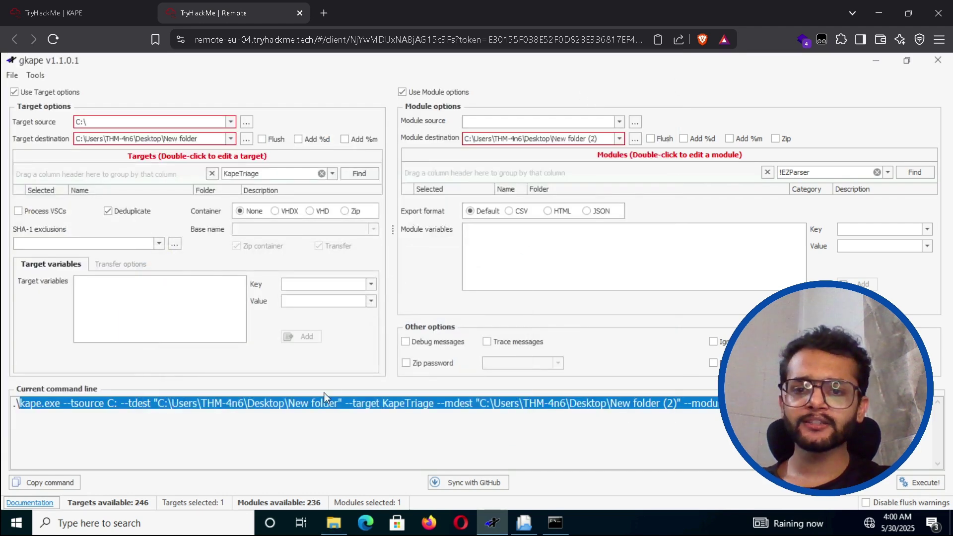
{"action": "left_click", "coordinate": [308, 403]}
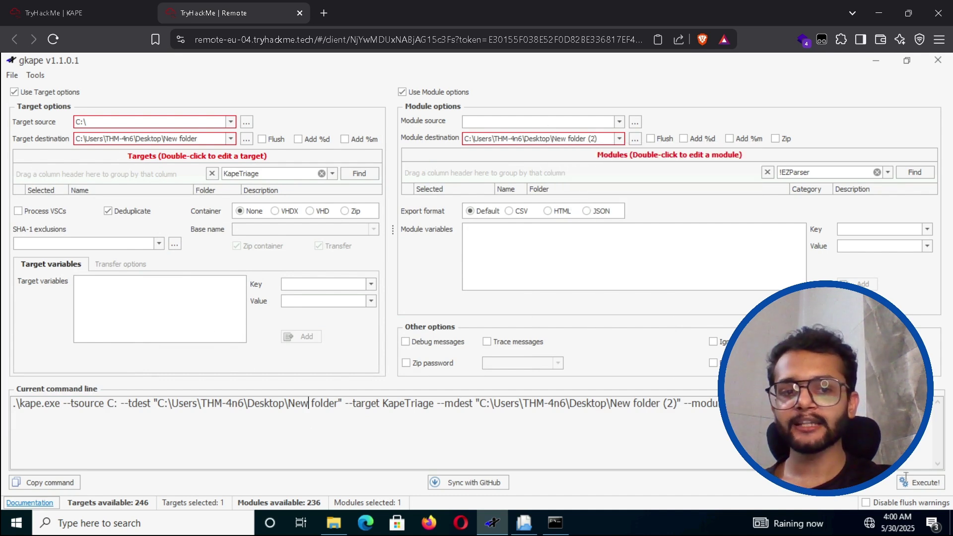
{"action": "left_click", "coordinate": [334, 523]}
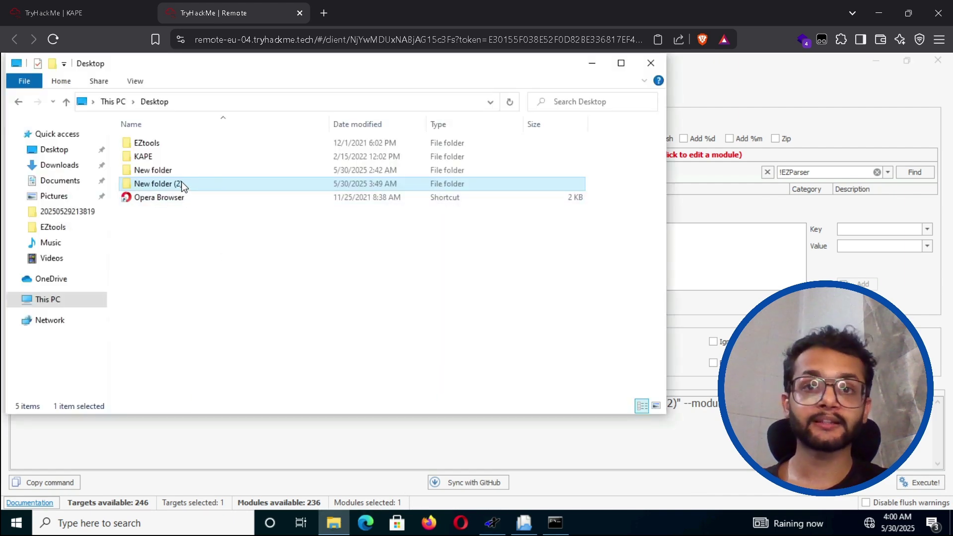
- Return to the KAPE room page and read the question about the other USB Mass Storage device's serial number
{"action": "left_click", "coordinate": [92, 14]}
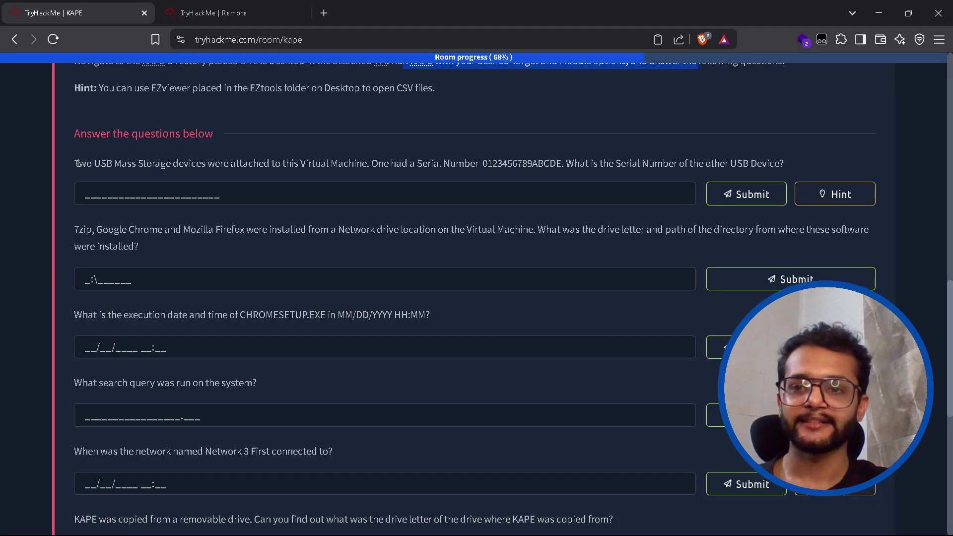
{"action": "left_click_drag", "start_coordinate": [76, 162], "coordinate": [369, 163]}
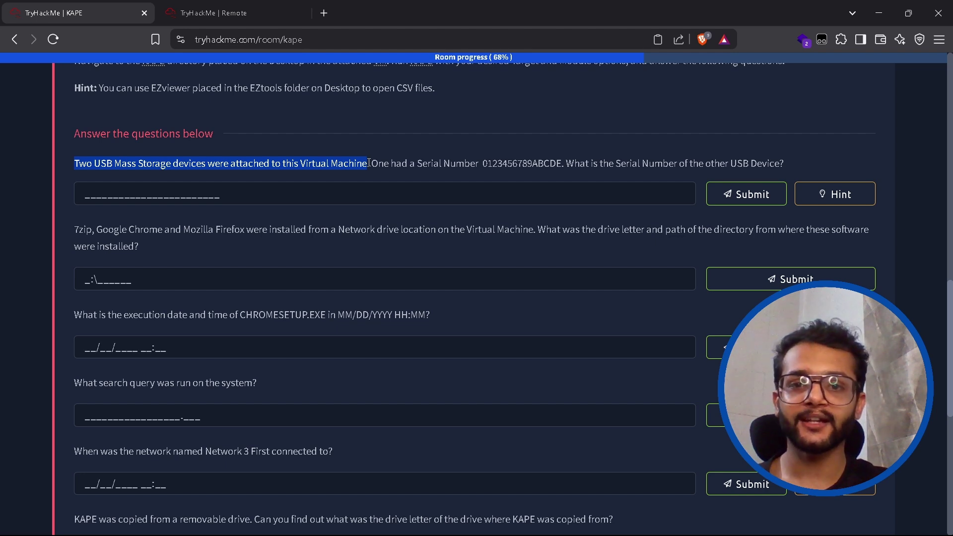
{"action": "left_click_drag", "start_coordinate": [482, 164], "coordinate": [805, 169]}
{"action": "left_click", "coordinate": [581, 165]}
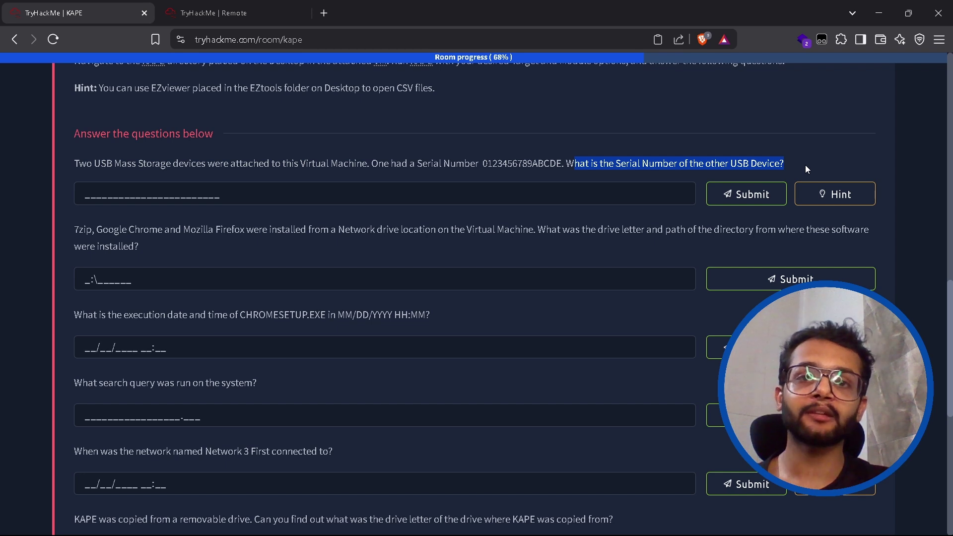
{"action": "key", "text": "ctrl+Tab"}
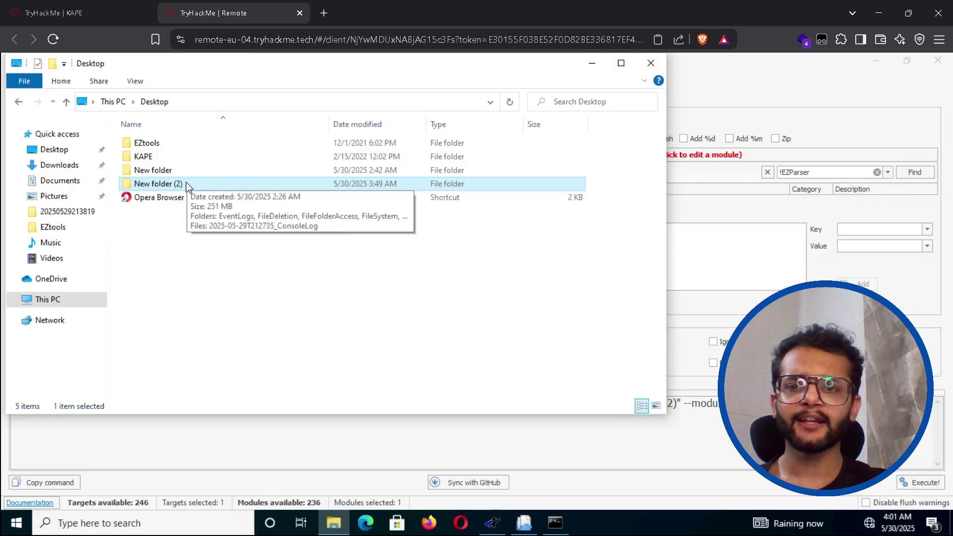
{"action": "double_click", "coordinate": [187, 183]}
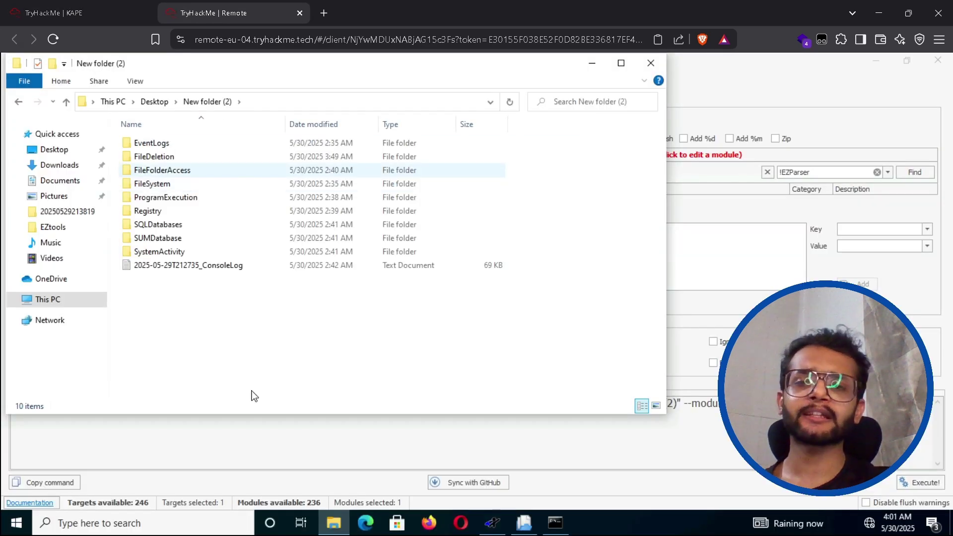
{"action": "double_click", "coordinate": [171, 212]}
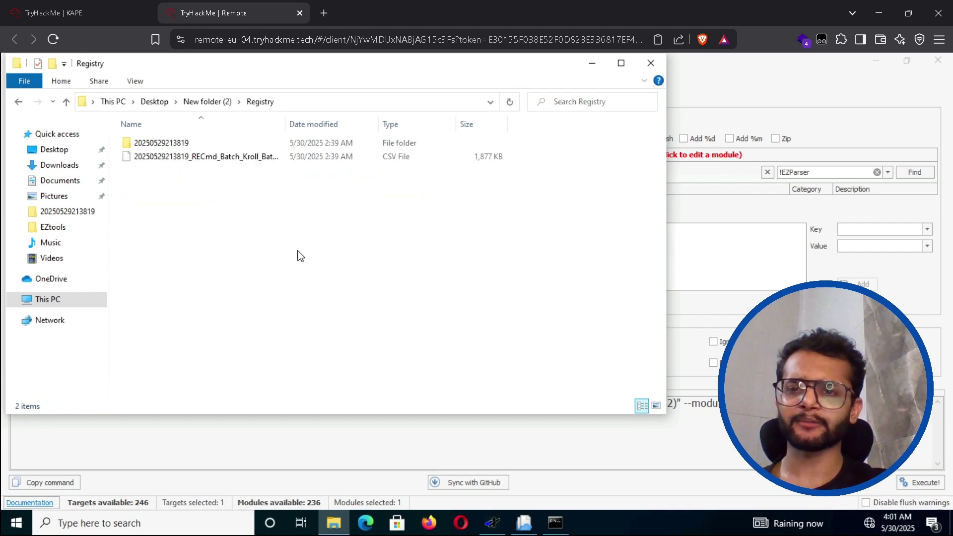
{"action": "double_click", "coordinate": [180, 147]}
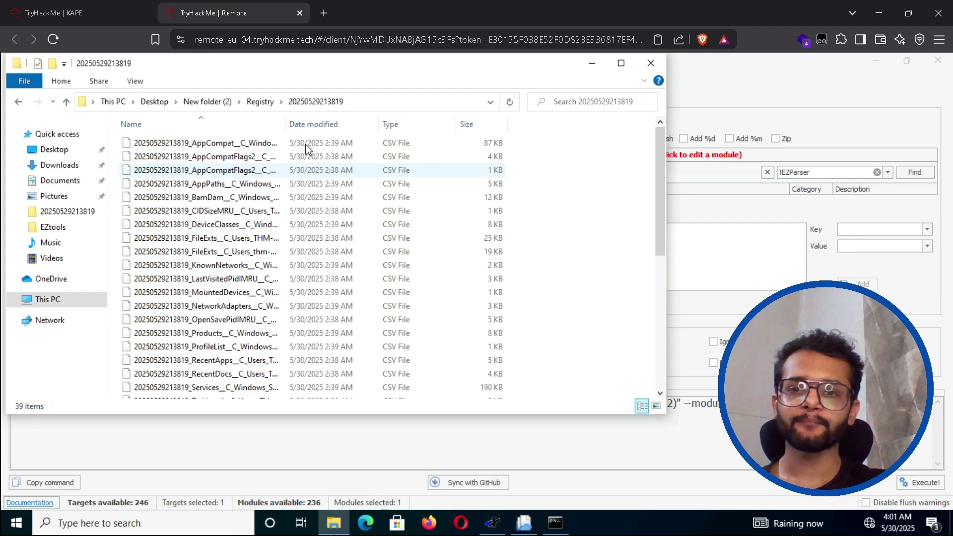
{"action": "left_click_drag", "start_coordinate": [286, 121], "coordinate": [385, 126]}
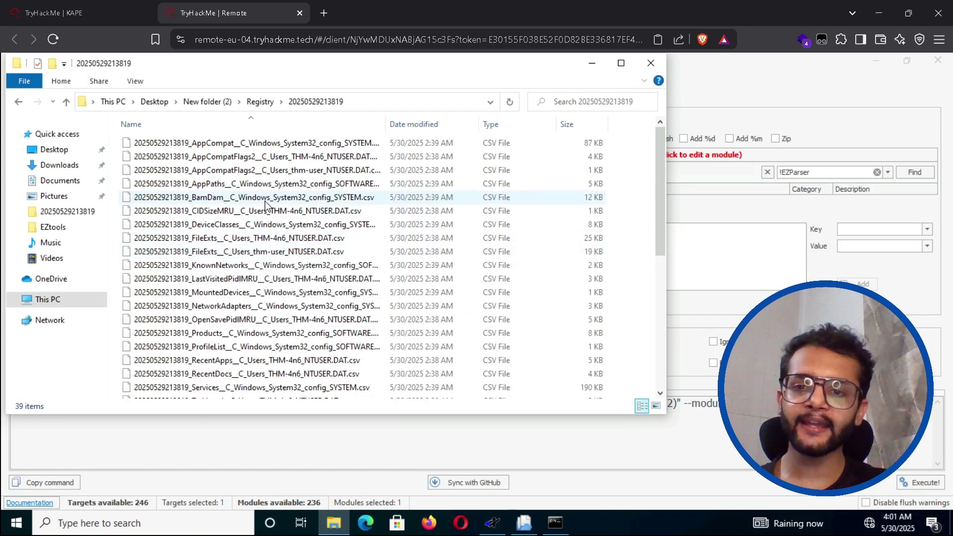
{"action": "scroll", "coordinate": [266, 203], "scroll_direction": "down", "scroll_amount": 6}
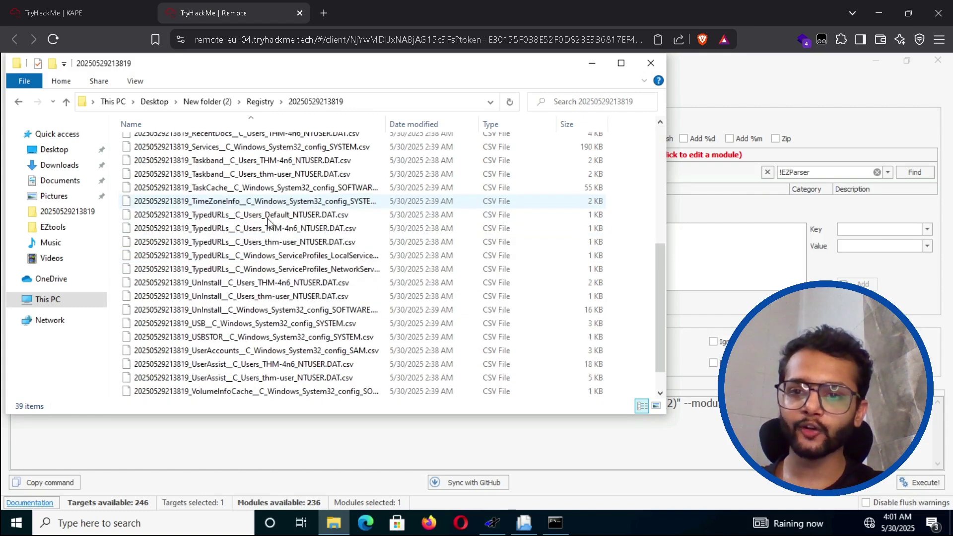
{"action": "left_click", "coordinate": [262, 328]}
{"action": "double_click", "coordinate": [262, 327]}
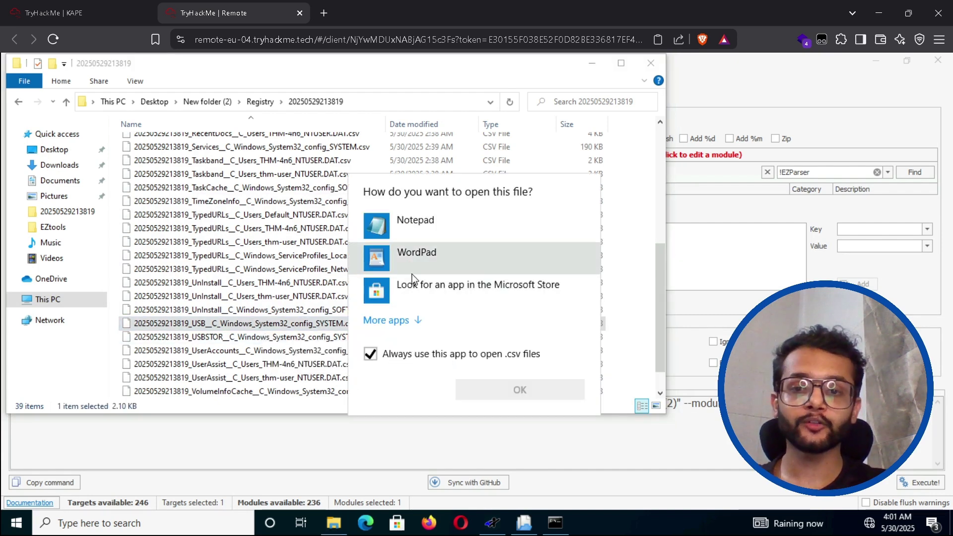
{"action": "left_click", "coordinate": [473, 79]}
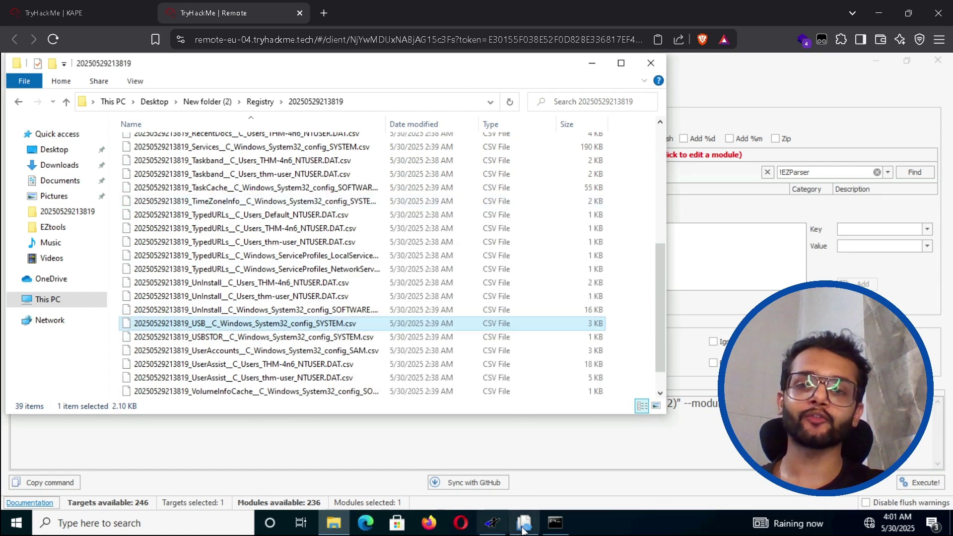
- Locate EZViewer in the Desktop's EZtools folder and switch to its already open window
{"action": "left_click", "coordinate": [156, 103]}
{"action": "double_click", "coordinate": [159, 144]}
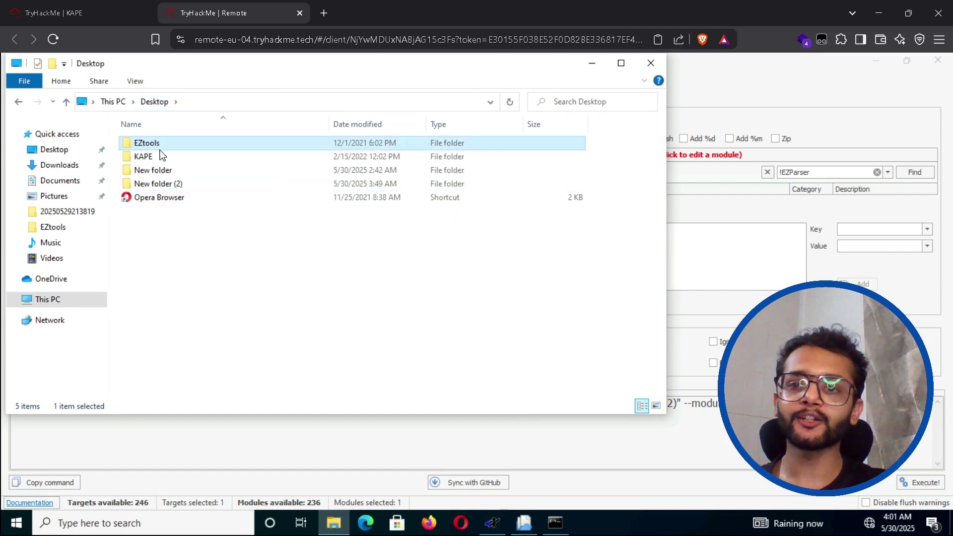
{"action": "double_click", "coordinate": [152, 157]}
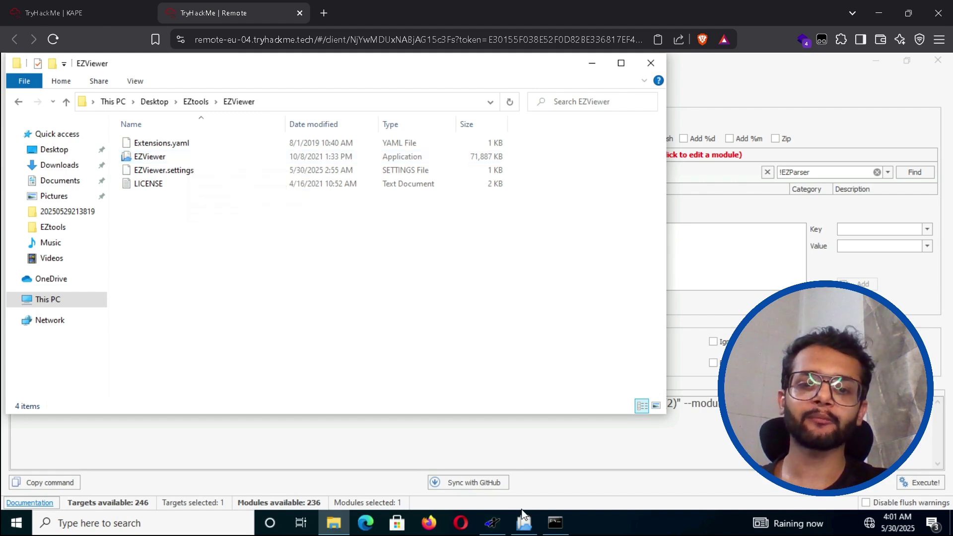
{"action": "left_click", "coordinate": [524, 523]}
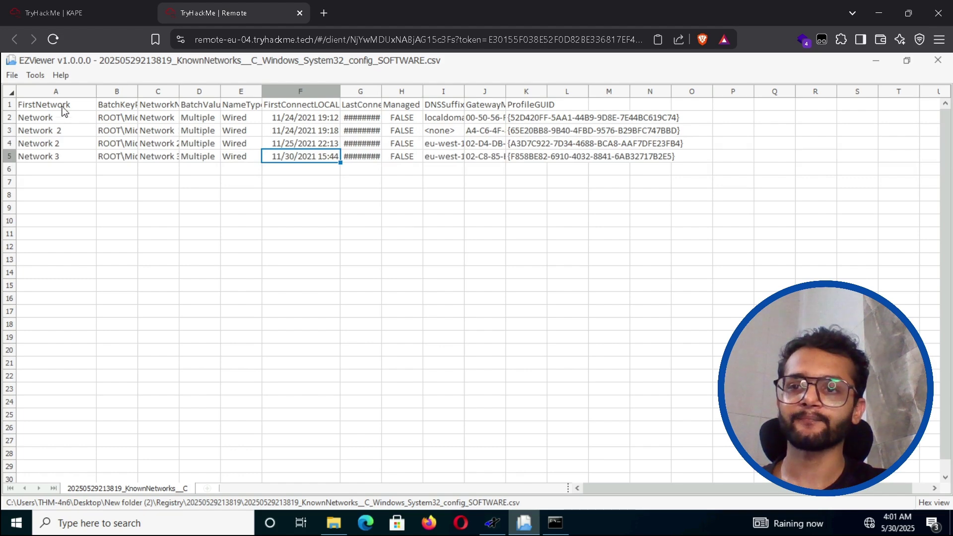
{"action": "left_click", "coordinate": [13, 80]}
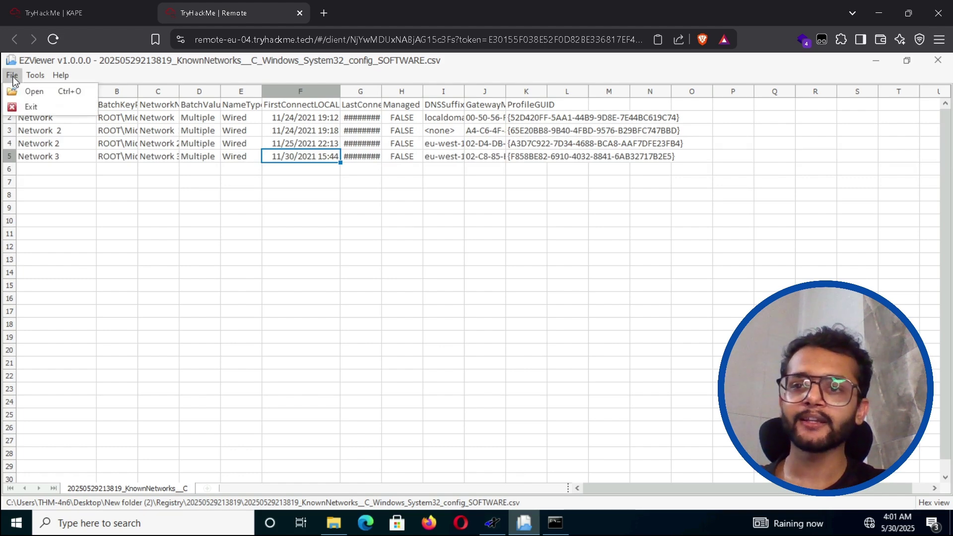
{"action": "left_click", "coordinate": [16, 89]}
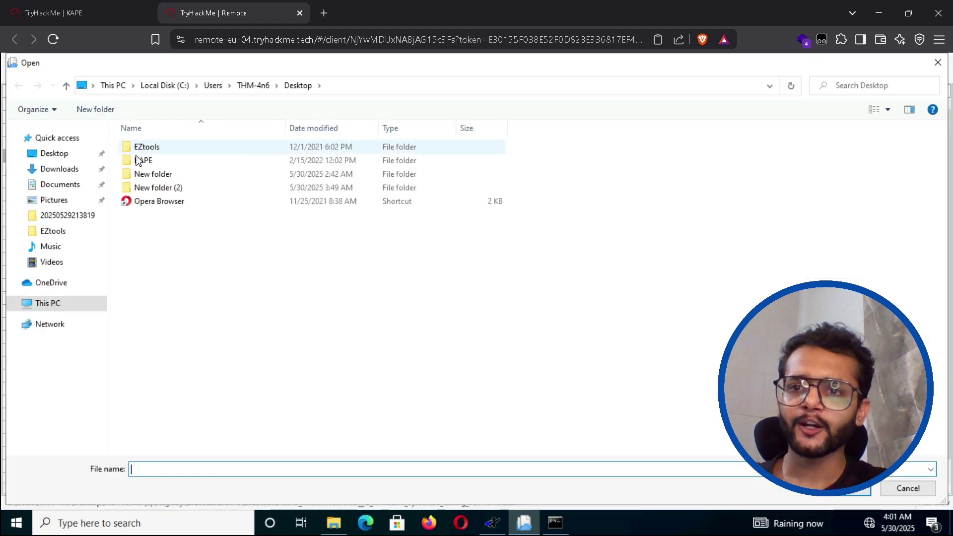
{"action": "left_click", "coordinate": [157, 192]}
{"action": "double_click", "coordinate": [157, 189]}
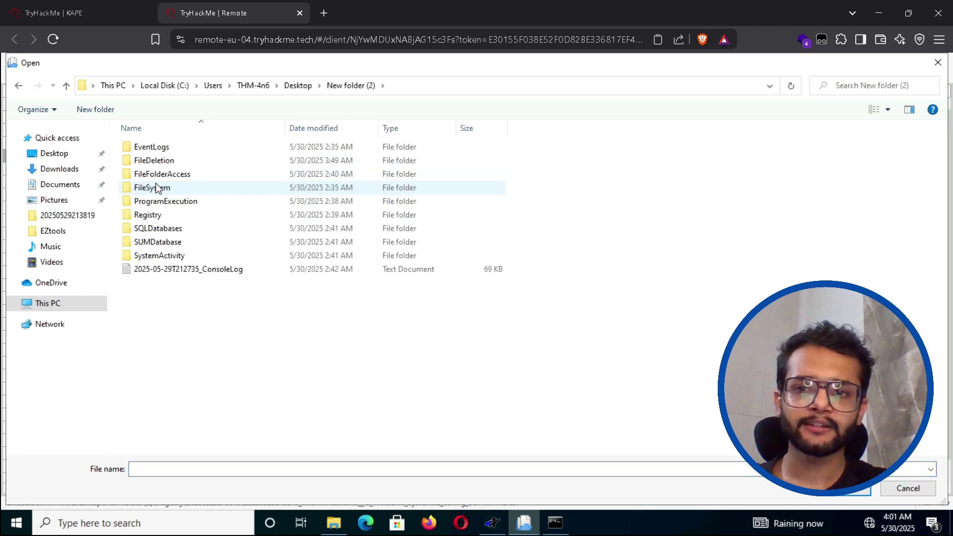
{"action": "double_click", "coordinate": [156, 214]}
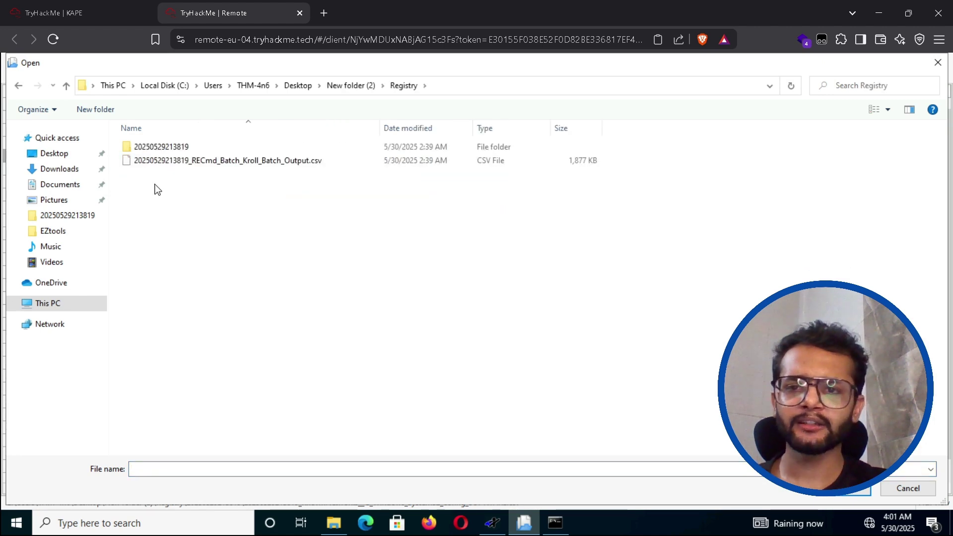
{"action": "double_click", "coordinate": [158, 147]}
{"action": "scroll", "coordinate": [268, 233], "scroll_direction": "down", "scroll_amount": 8}
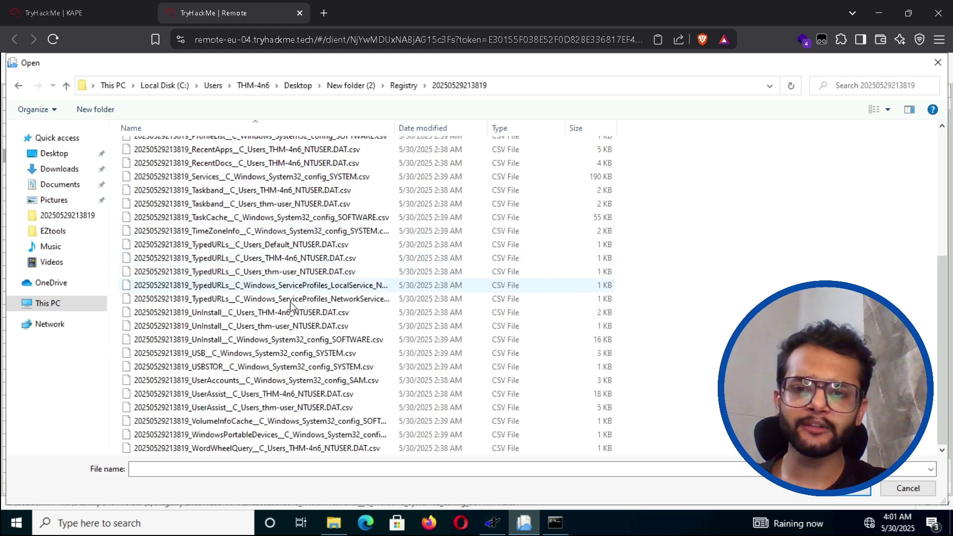
{"action": "double_click", "coordinate": [277, 349]}
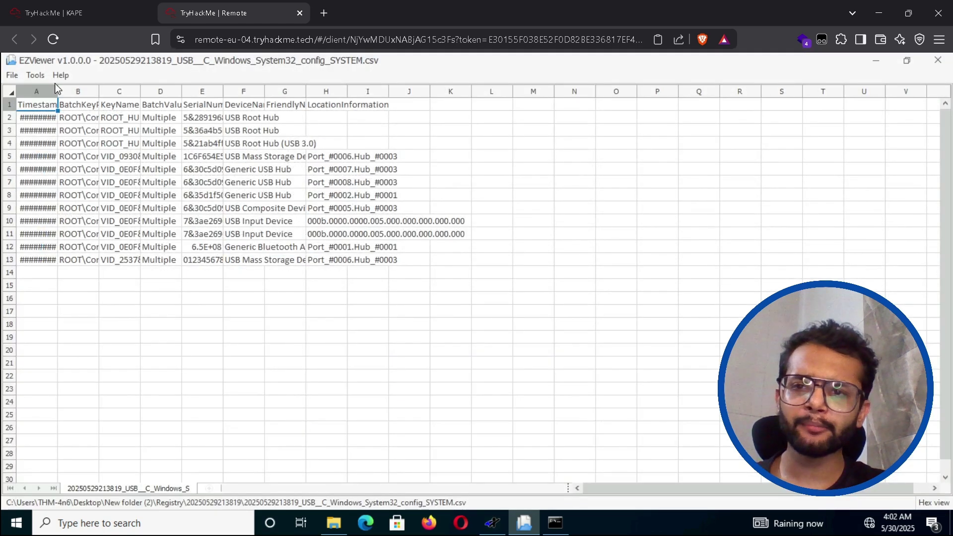
- Widen the Timestamp, SerialNumber and DeviceName columns so their contents can be read in full
{"action": "left_click_drag", "start_coordinate": [57, 86], "coordinate": [121, 95]}
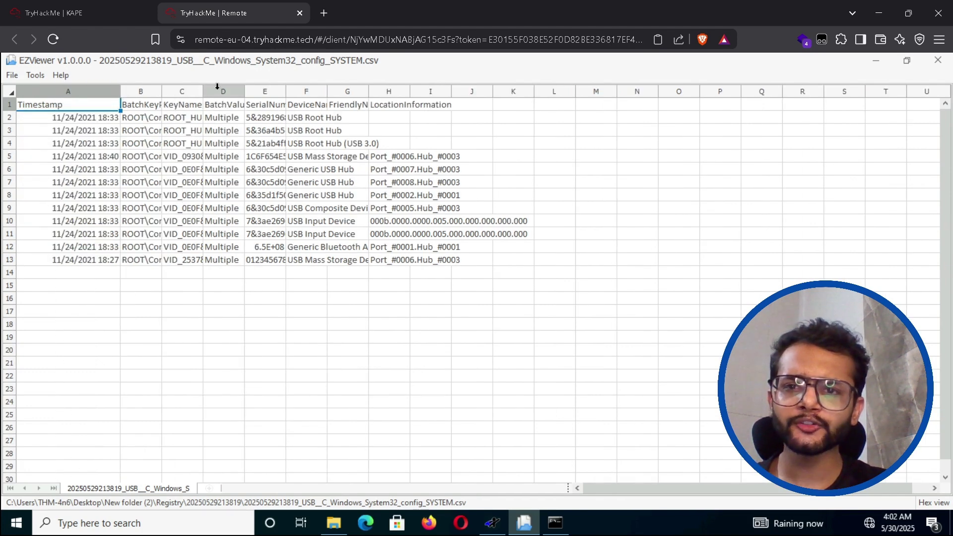
{"action": "left_click_drag", "start_coordinate": [287, 92], "coordinate": [370, 91]}
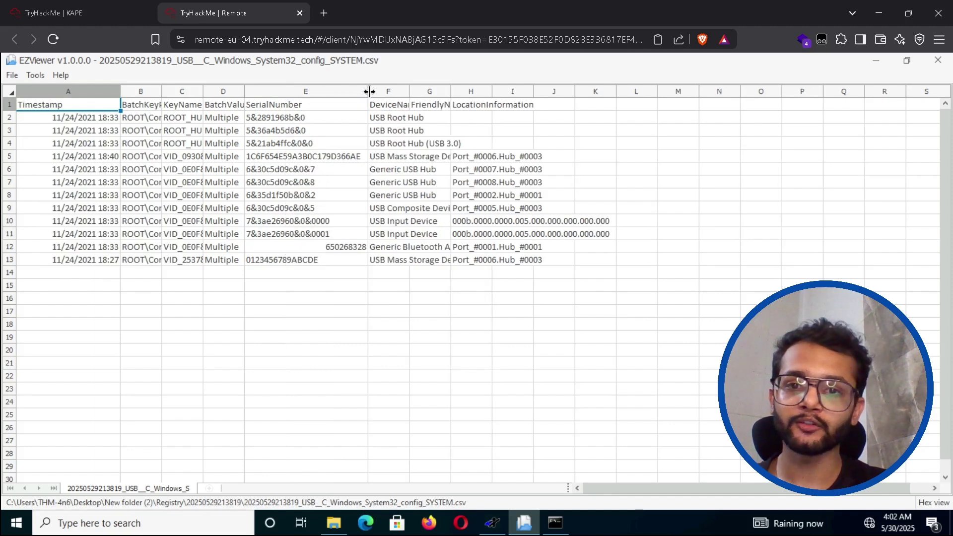
{"action": "left_click_drag", "start_coordinate": [415, 92], "coordinate": [480, 91]}
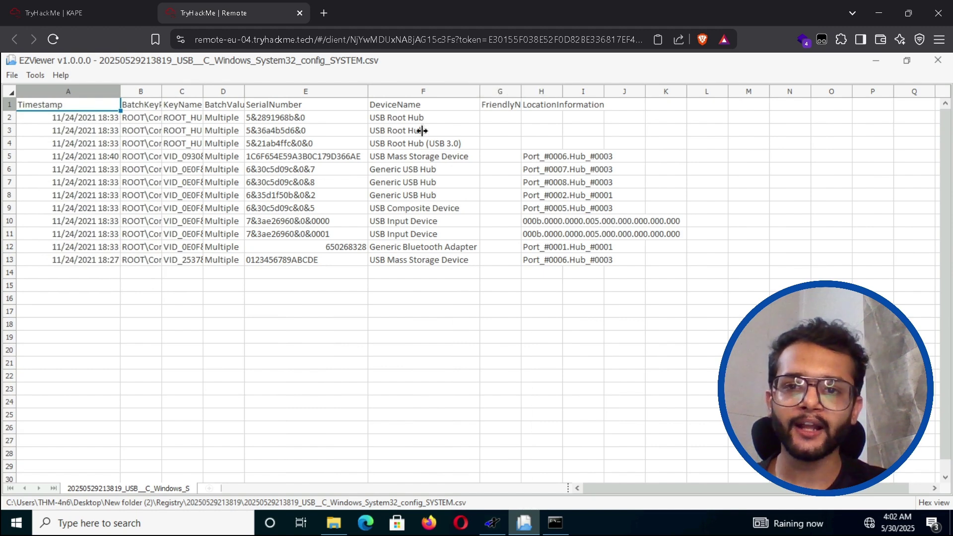
- Check the known serial number in the first challenge question on the KAPE room page and return to the remote VM
{"action": "left_click", "coordinate": [75, 13]}
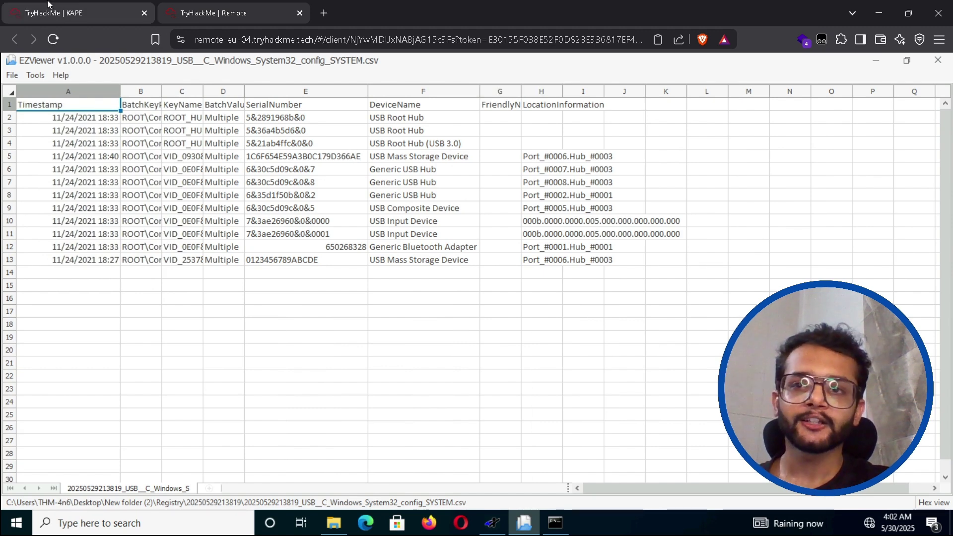
{"action": "left_click_drag", "start_coordinate": [483, 164], "coordinate": [533, 164]}
{"action": "left_click", "coordinate": [540, 164]}
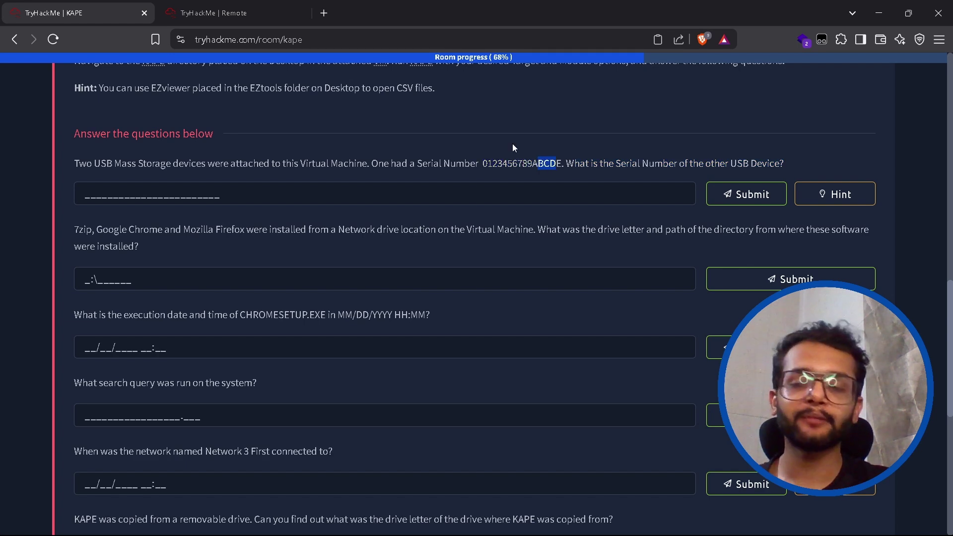
{"action": "key", "text": "ctrl+Tab"}
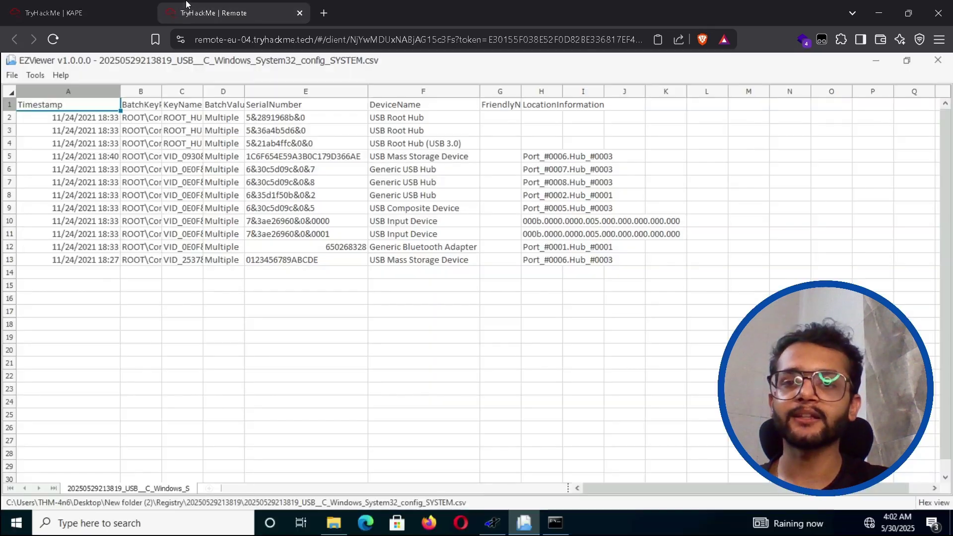
- Compare the serial numbers and timestamps of the USB Mass Storage Device and USB Input Device rows
{"action": "left_click", "coordinate": [328, 158]}
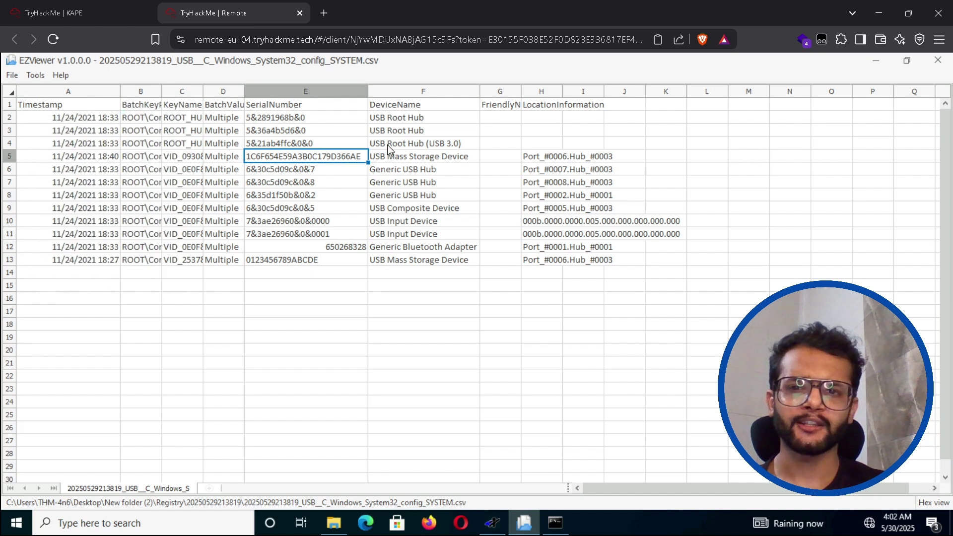
{"action": "left_click_drag", "start_coordinate": [391, 146], "coordinate": [386, 122]}
{"action": "left_click", "coordinate": [352, 157]}
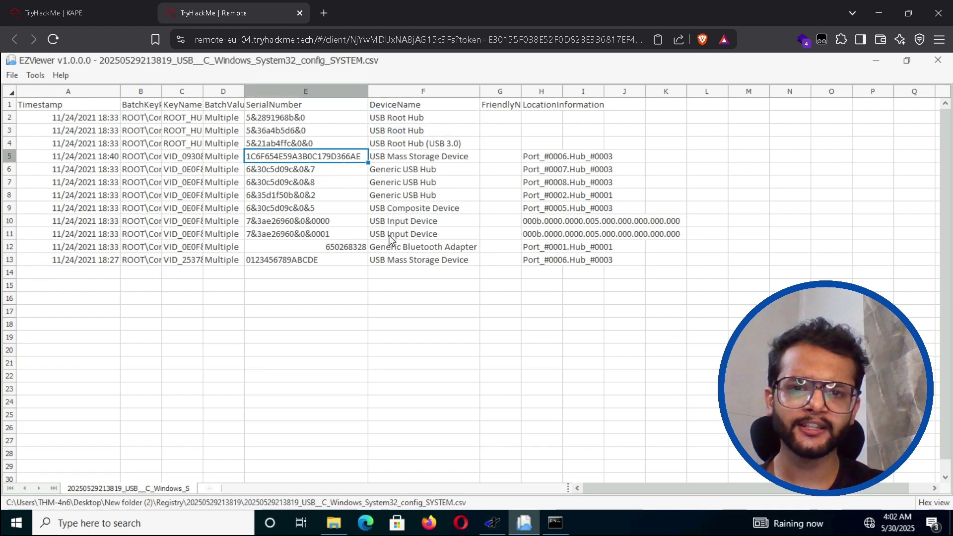
{"action": "left_click_drag", "start_coordinate": [390, 239], "coordinate": [397, 224]}
{"action": "left_click_drag", "start_coordinate": [321, 236], "coordinate": [318, 221]}
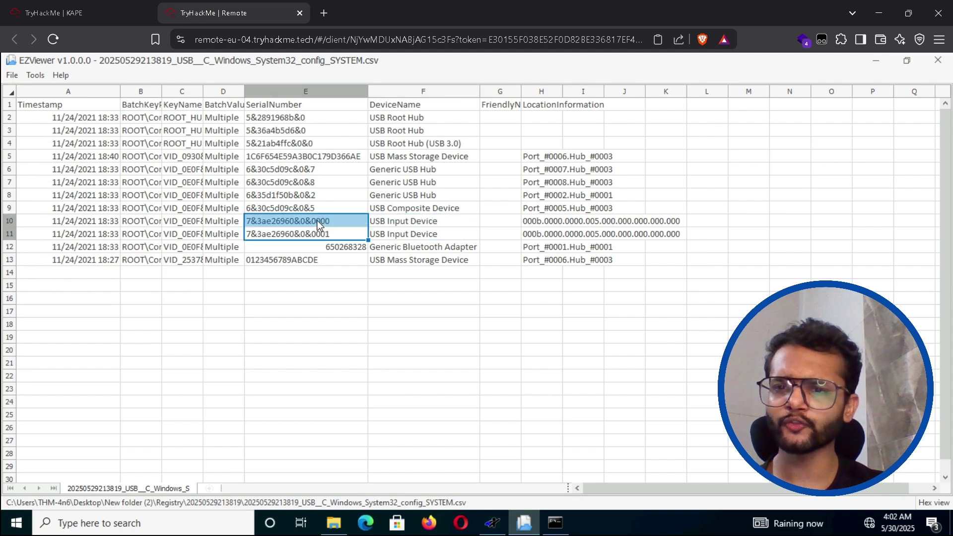
{"action": "left_click_drag", "start_coordinate": [74, 222], "coordinate": [74, 234]}
{"action": "left_click", "coordinate": [21, 75]}
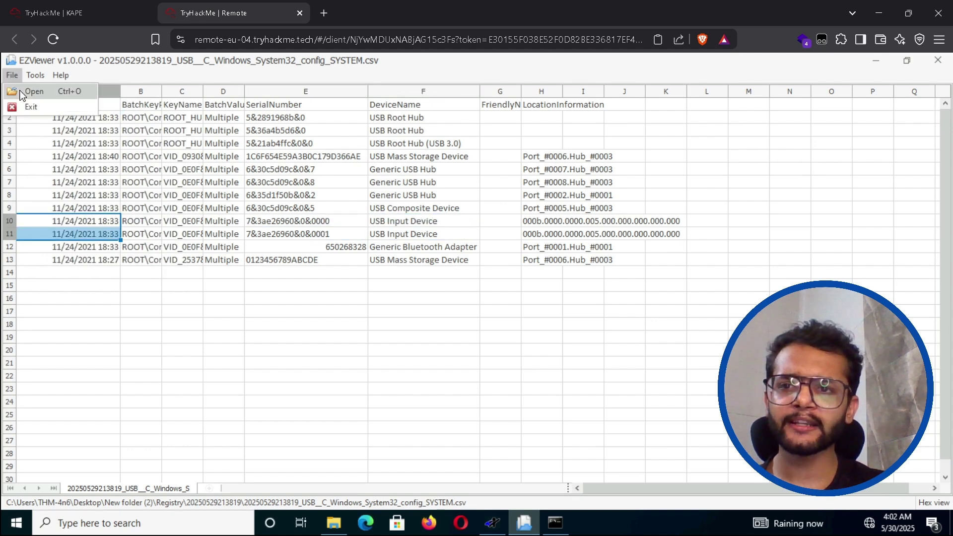
{"action": "left_click", "coordinate": [20, 90]}
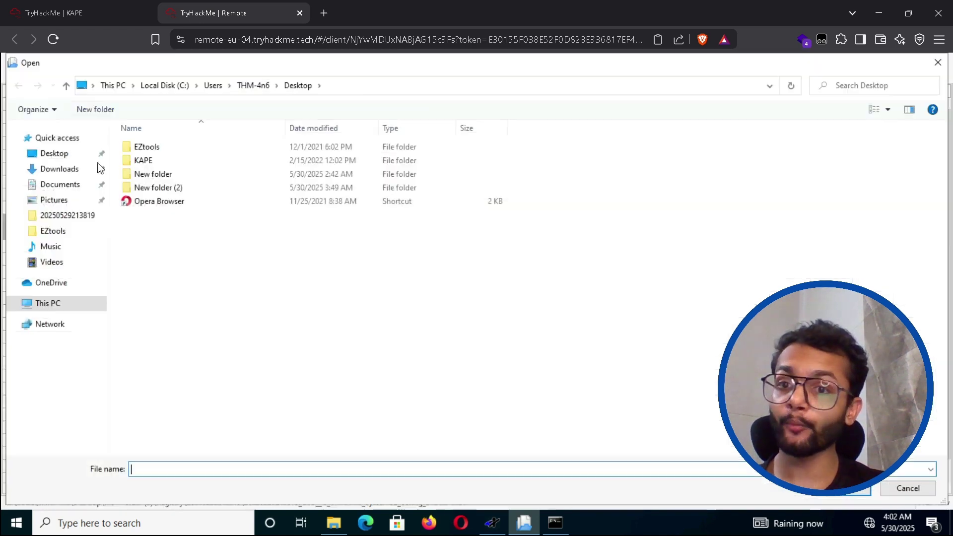
{"action": "double_click", "coordinate": [158, 187]}
{"action": "double_click", "coordinate": [168, 217]}
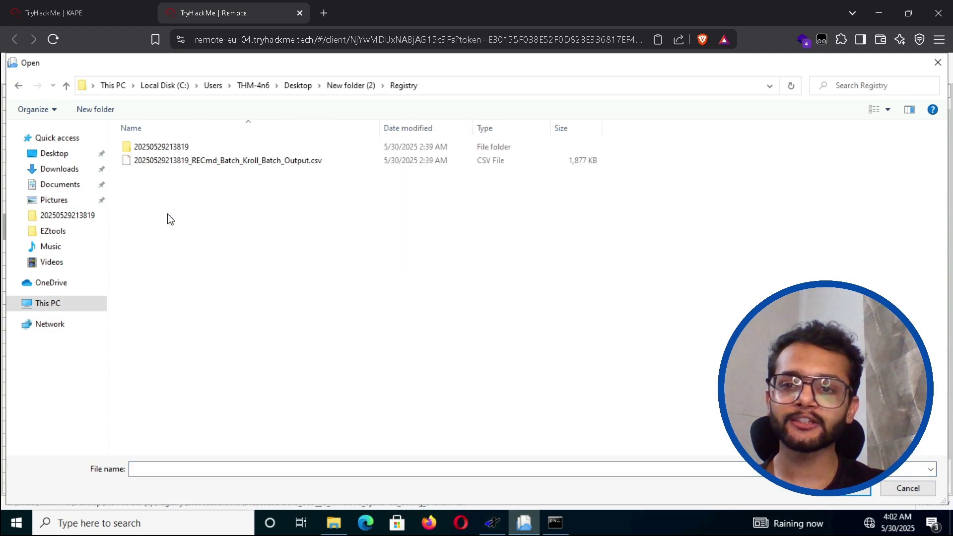
{"action": "double_click", "coordinate": [179, 148]}
{"action": "scroll", "coordinate": [213, 235], "scroll_direction": "down", "scroll_amount": 10}
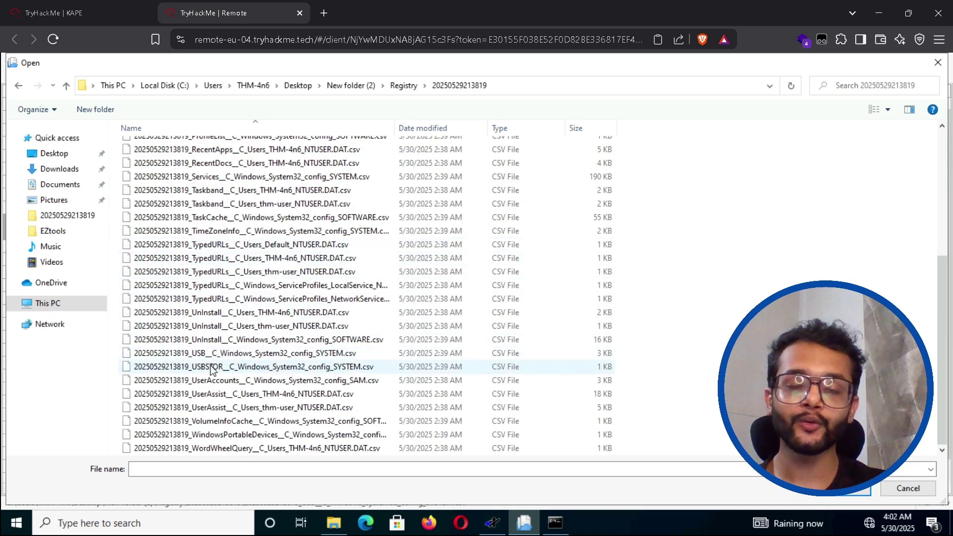
{"action": "double_click", "coordinate": [212, 367]}
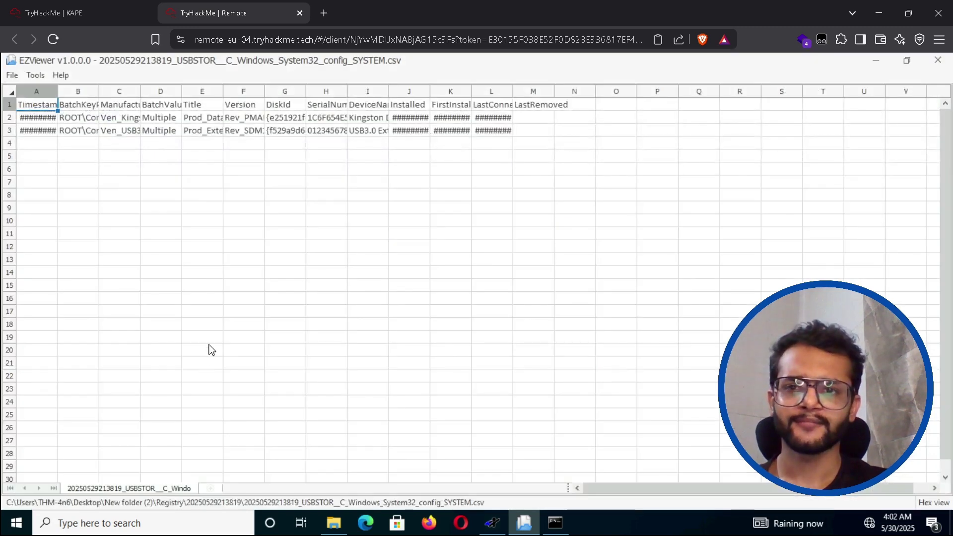
- Widen the SerialNumber column and copy the Kingston device's serial number from the USBSTOR table
{"action": "left_click_drag", "start_coordinate": [50, 119], "coordinate": [51, 137]}
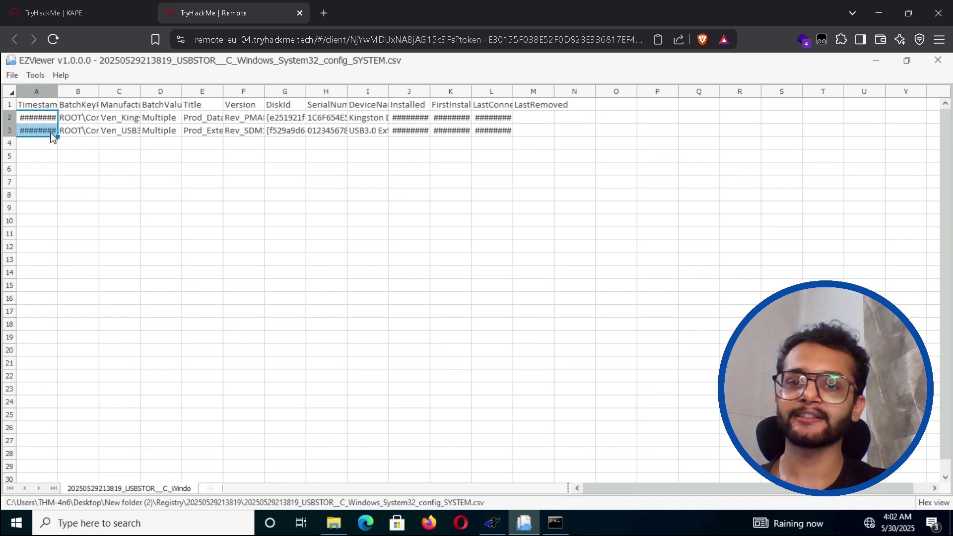
{"action": "left_click_drag", "start_coordinate": [388, 91], "coordinate": [400, 92]}
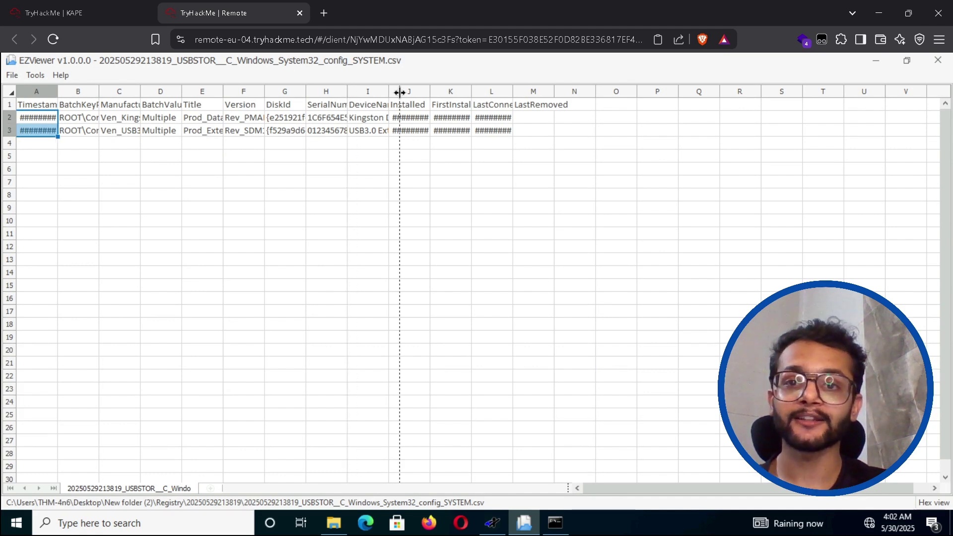
{"action": "left_click", "coordinate": [382, 132]}
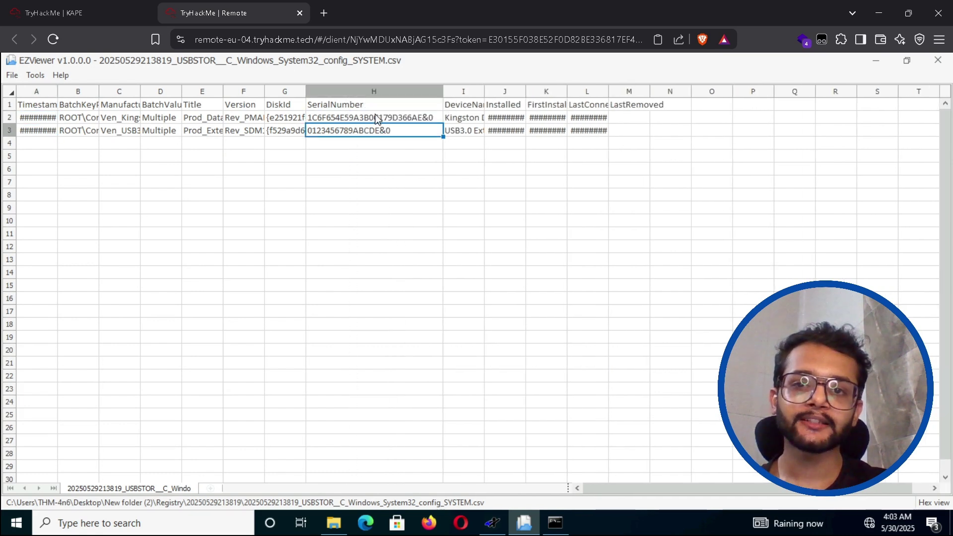
{"action": "left_click", "coordinate": [380, 120]}
{"action": "right_click", "coordinate": [380, 120]}
{"action": "left_click", "coordinate": [398, 126]}
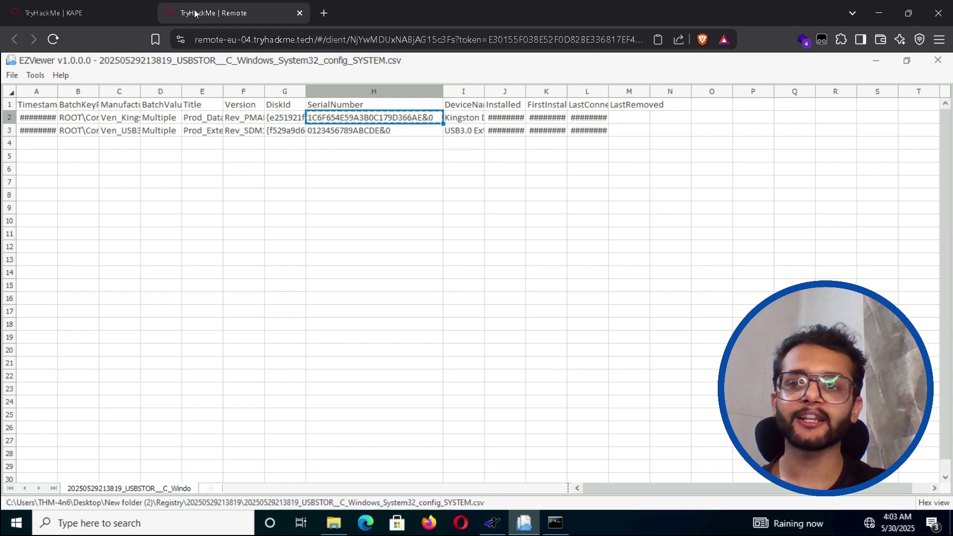
- Submit 1C6F654E59A3B0C179D366AE as the answer to the other USB device's serial number question on the KAPE room page
{"action": "left_click", "coordinate": [119, 4]}
{"action": "left_click_drag", "start_coordinate": [225, 193], "coordinate": [82, 193]}
{"action": "key", "text": "ctrl+v"}
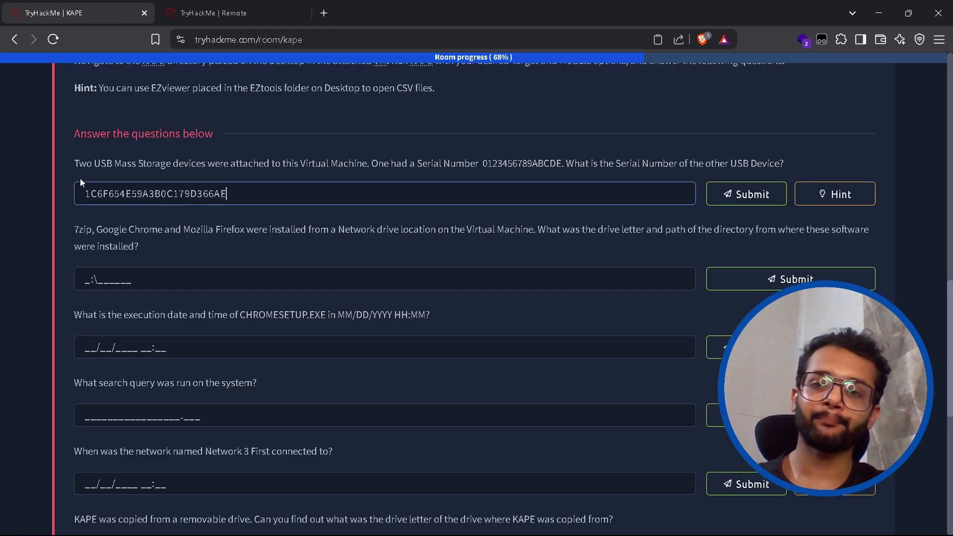
{"action": "left_click", "coordinate": [746, 194]}
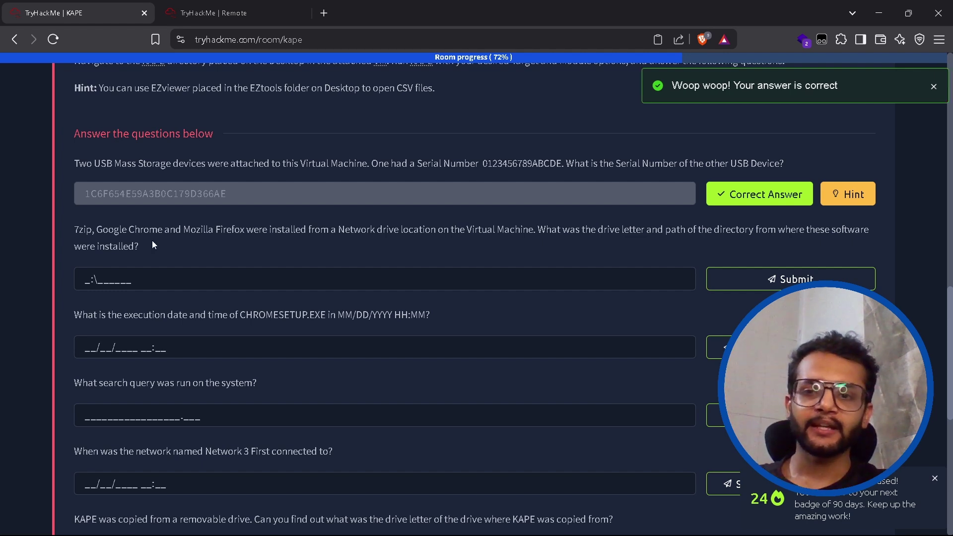
- Read the question about the network drive directory used to install 7zip, Chrome and Firefox, and return to the remote VM
{"action": "left_click_drag", "start_coordinate": [67, 229], "coordinate": [531, 230]}
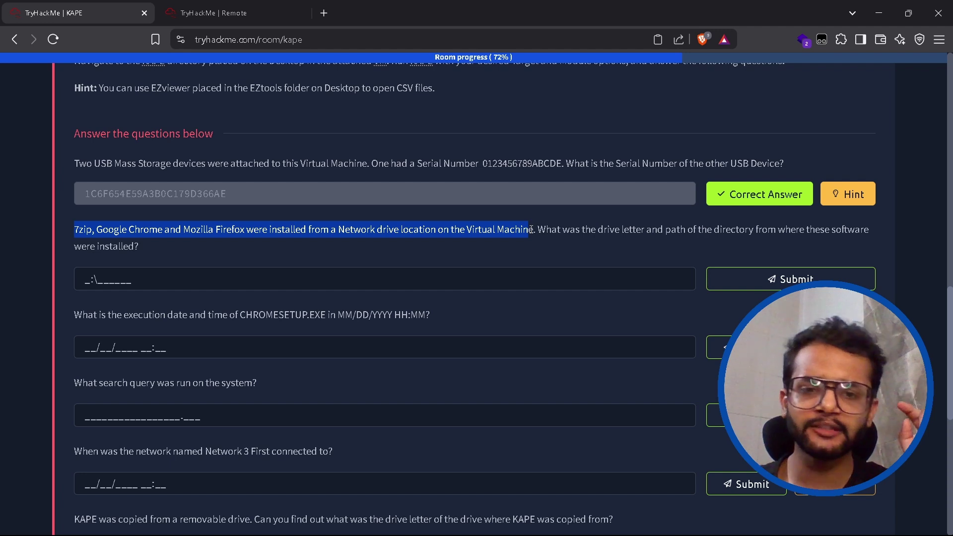
{"action": "left_click_drag", "start_coordinate": [546, 229], "coordinate": [802, 230]}
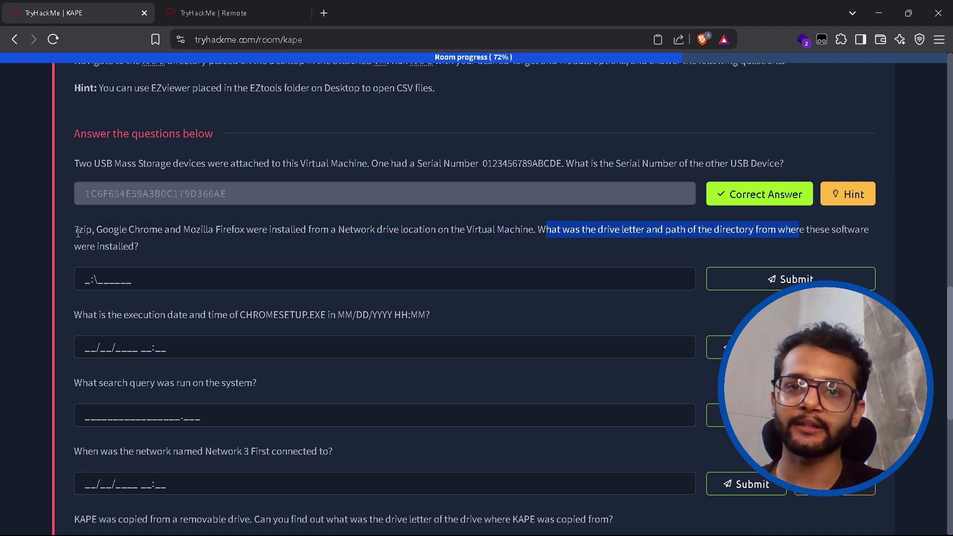
{"action": "left_click", "coordinate": [244, 6]}
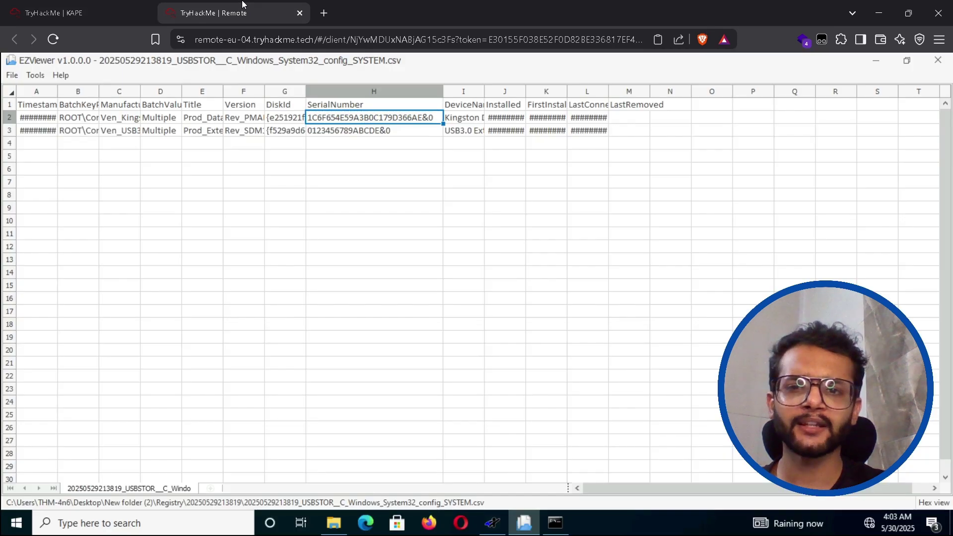
{"action": "left_click", "coordinate": [11, 75]}
{"action": "left_click", "coordinate": [33, 94]}
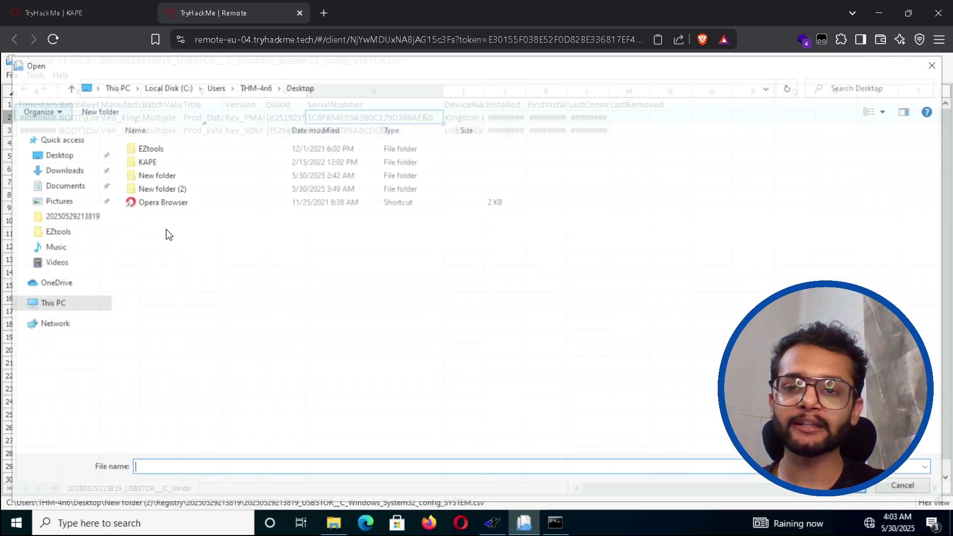
{"action": "left_click", "coordinate": [154, 188]}
{"action": "double_click", "coordinate": [154, 188]}
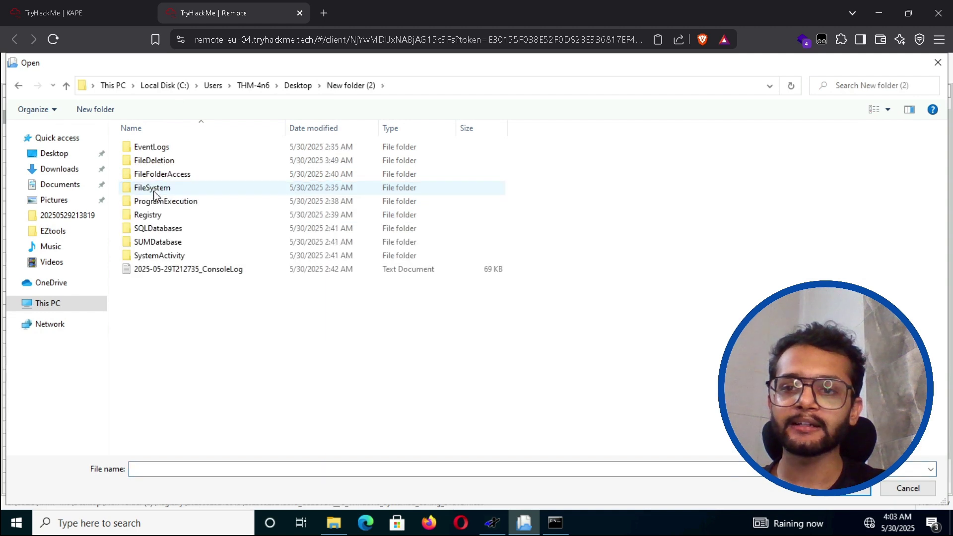
{"action": "double_click", "coordinate": [159, 216]}
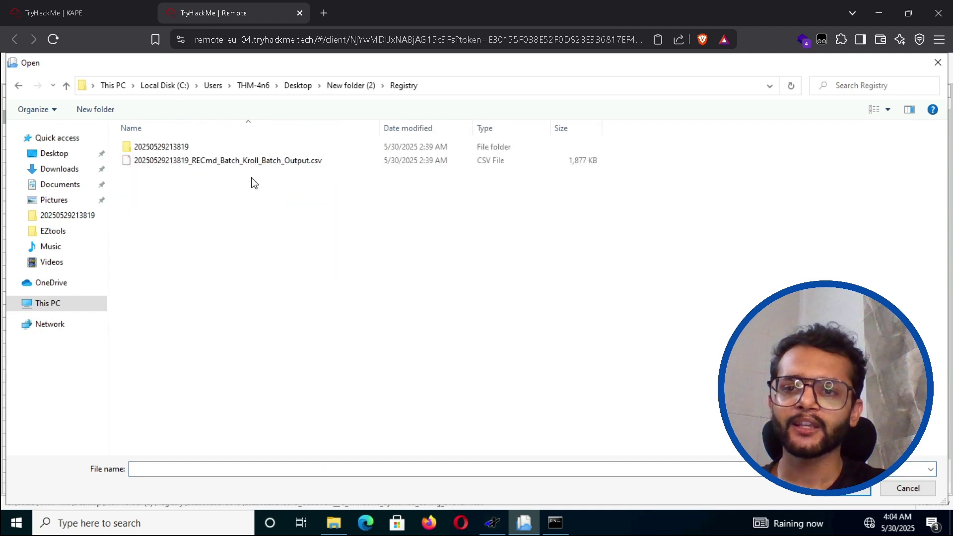
{"action": "double_click", "coordinate": [202, 147]}
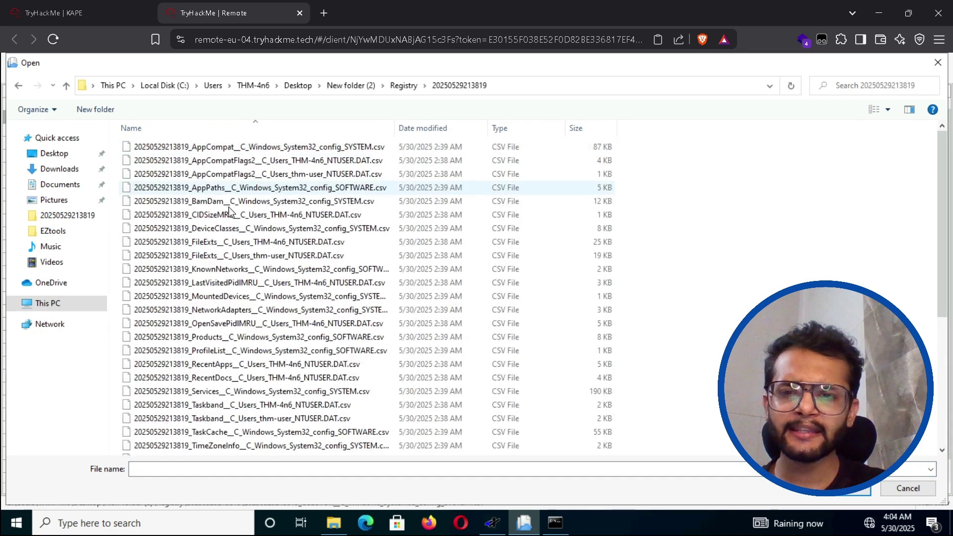
{"action": "left_click", "coordinate": [242, 368]}
{"action": "left_click", "coordinate": [242, 367]}
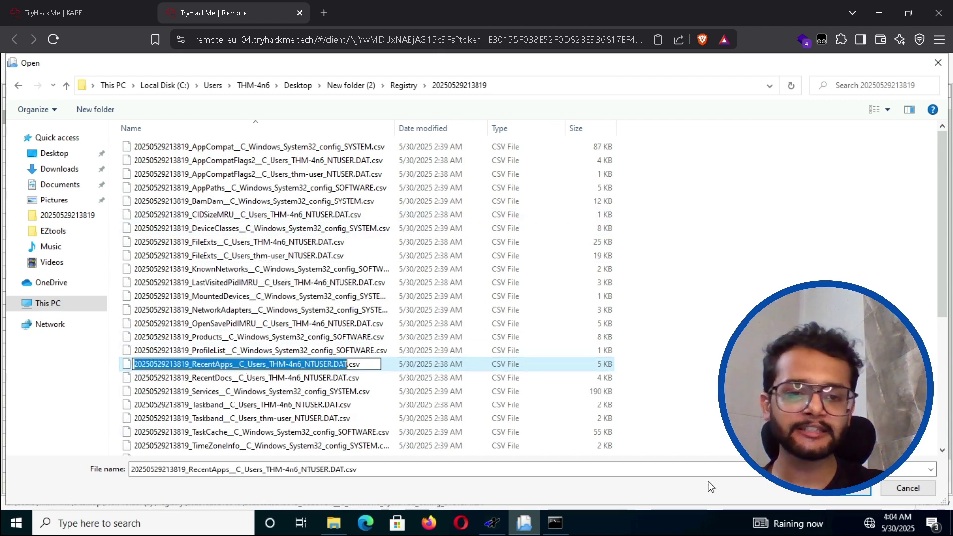
{"action": "key", "text": "Escape"}
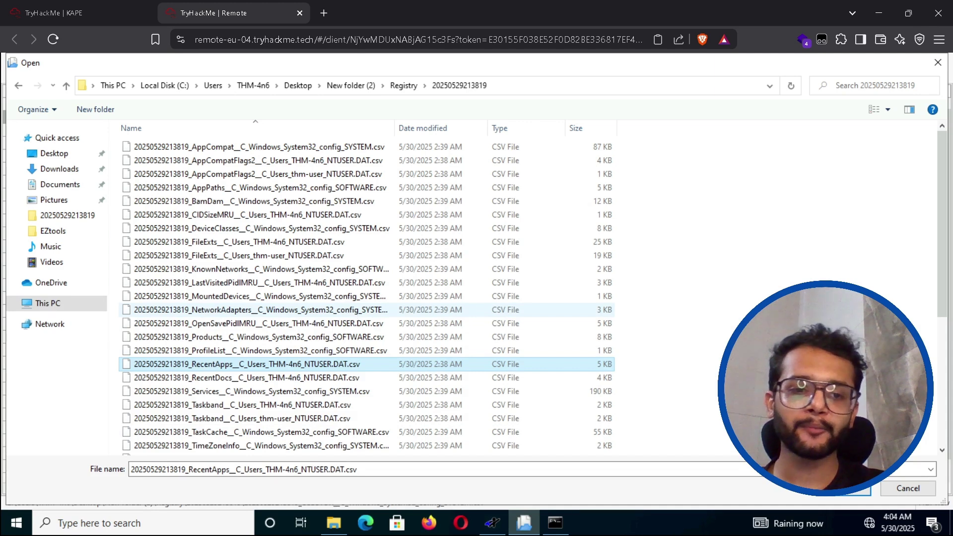
{"action": "left_click", "coordinate": [851, 489]}
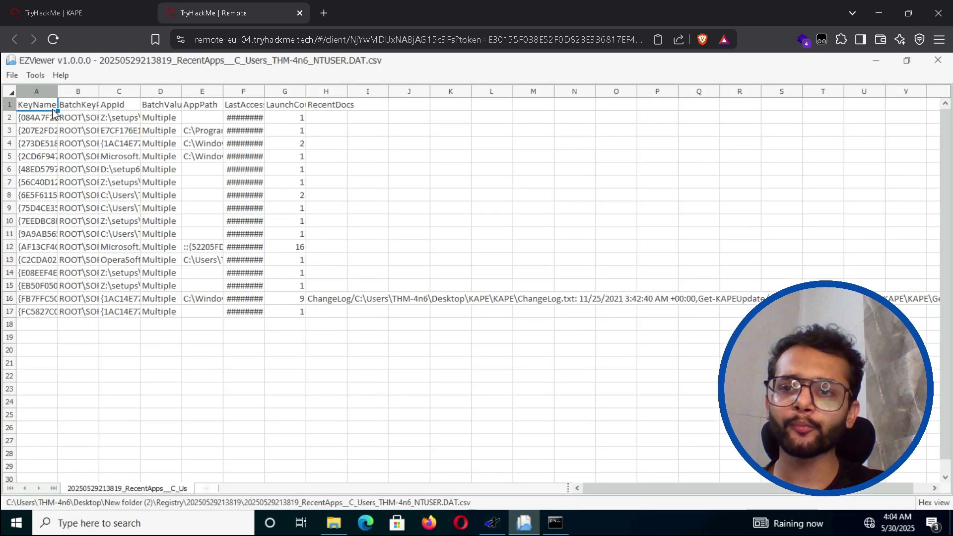
- Widen the AppId column and check the installer paths of the question's software: Firefox, 7zip and Chrome
{"action": "left_click_drag", "start_coordinate": [140, 91], "coordinate": [219, 92]}
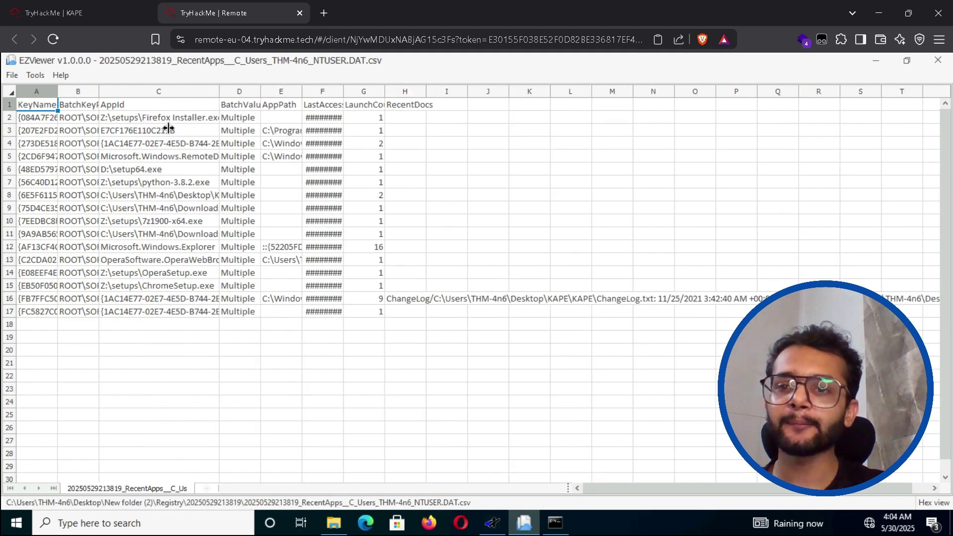
{"action": "left_click_drag", "start_coordinate": [343, 91], "coordinate": [342, 89]}
{"action": "left_click", "coordinate": [74, 13]}
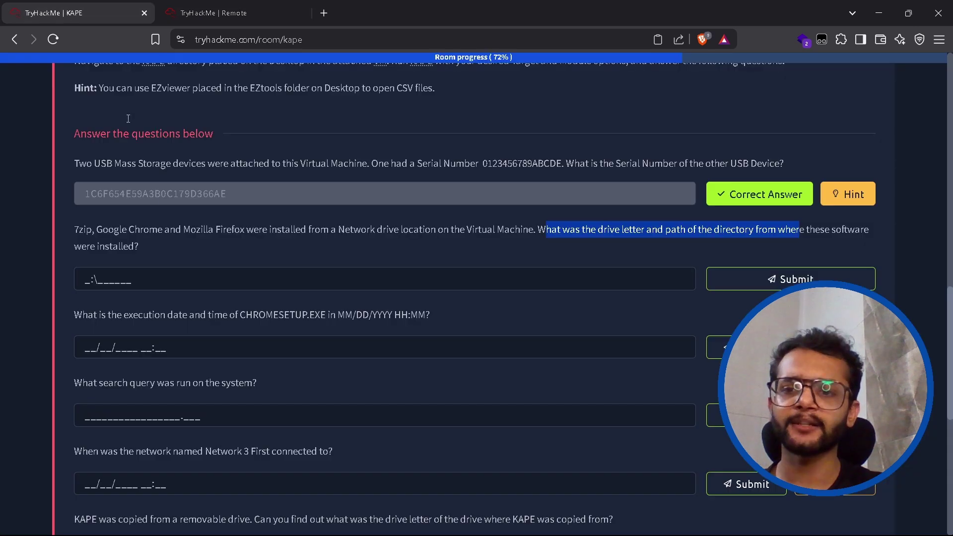
{"action": "left_click_drag", "start_coordinate": [73, 230], "coordinate": [83, 232]}
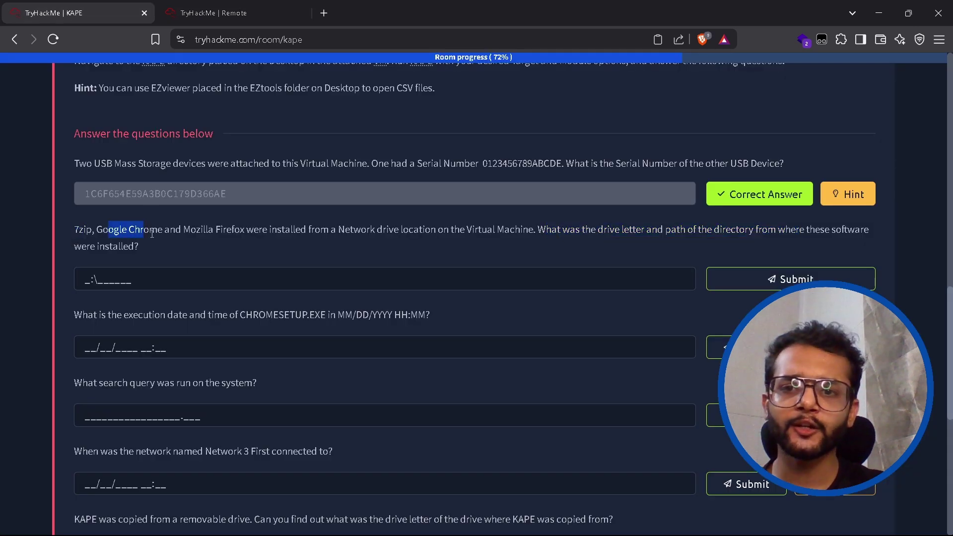
{"action": "left_click", "coordinate": [230, 12]}
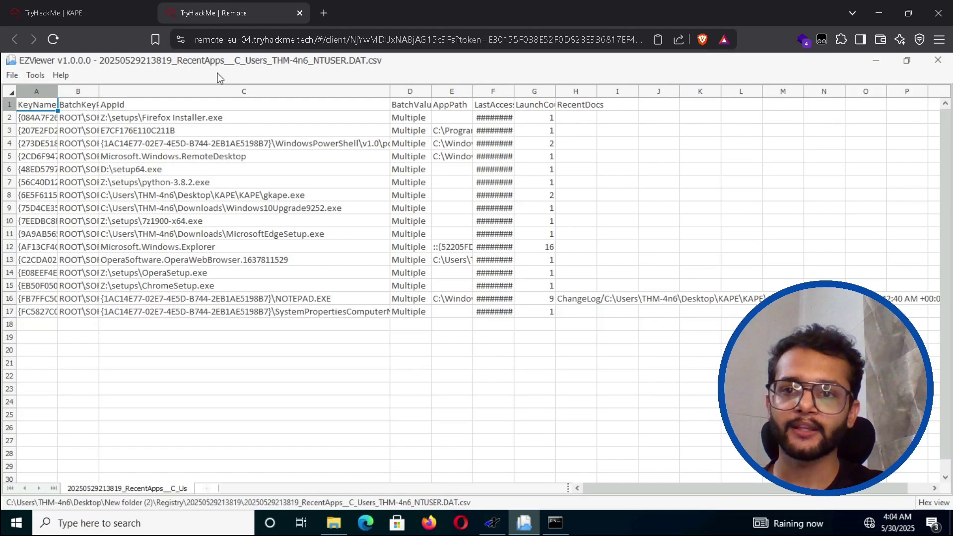
{"action": "left_click", "coordinate": [199, 121]}
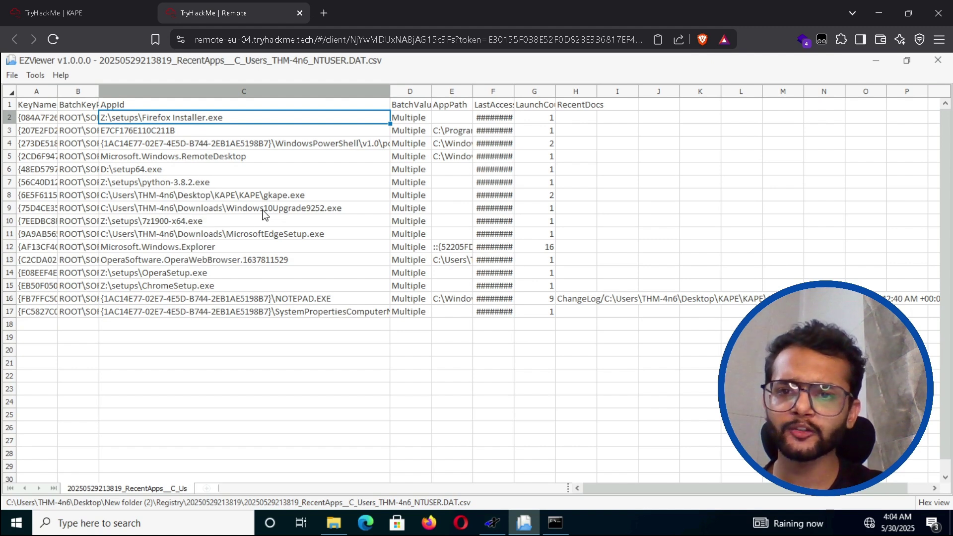
{"action": "left_click", "coordinate": [162, 223]}
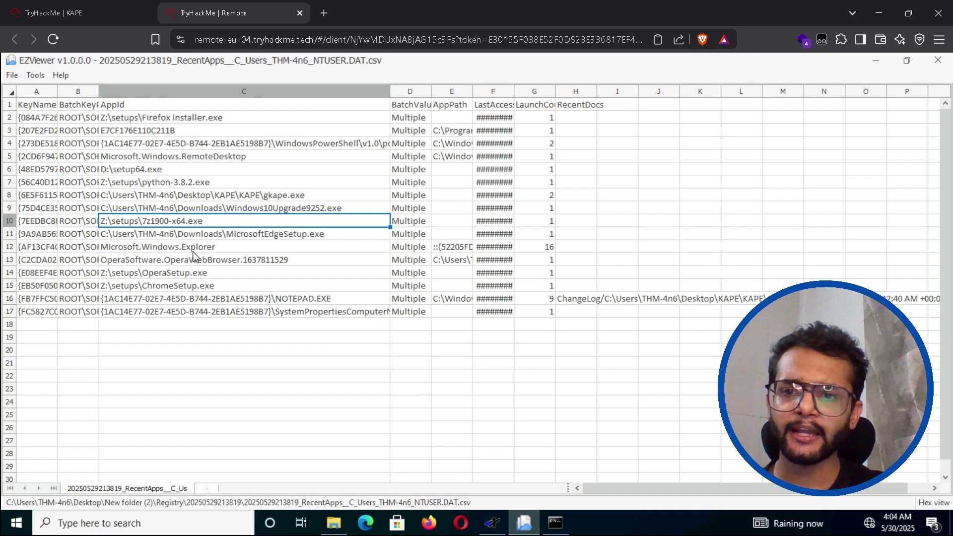
{"action": "left_click", "coordinate": [195, 287]}
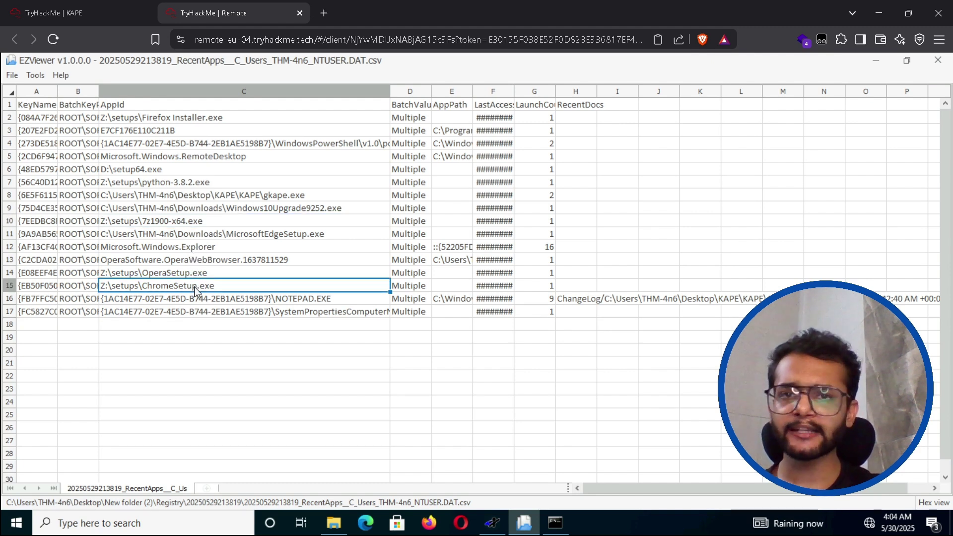
- Copy the ChromeSetup.exe path from the AppId column and submit its directory, Z:\setups, as the answer to the installation location question
{"action": "left_click", "coordinate": [82, 17]}
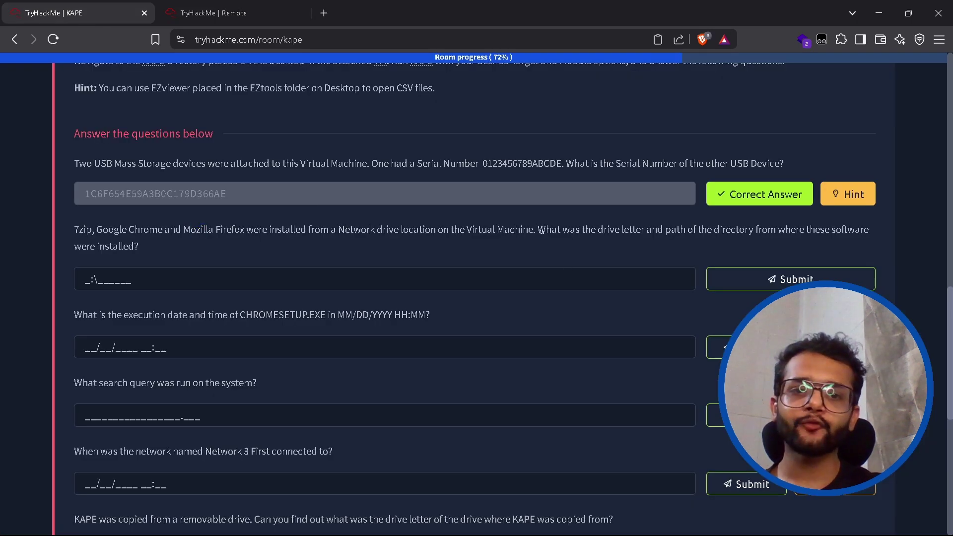
{"action": "left_click_drag", "start_coordinate": [538, 230], "coordinate": [846, 233]}
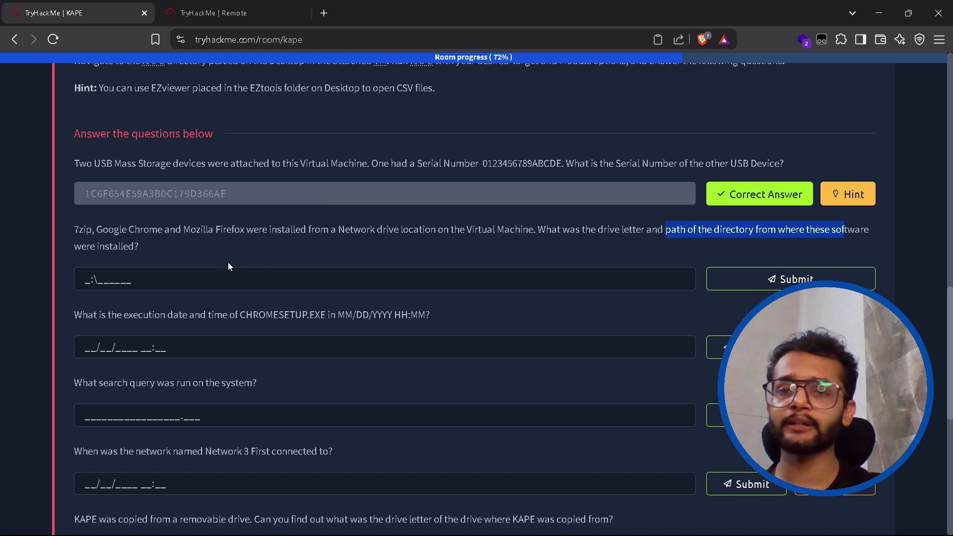
{"action": "left_click", "coordinate": [234, 13]}
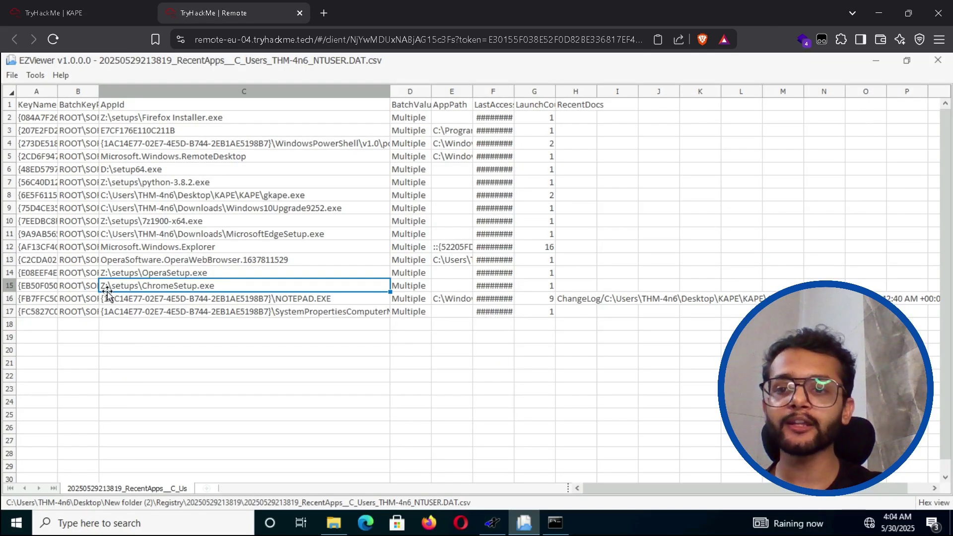
{"action": "right_click", "coordinate": [137, 287]}
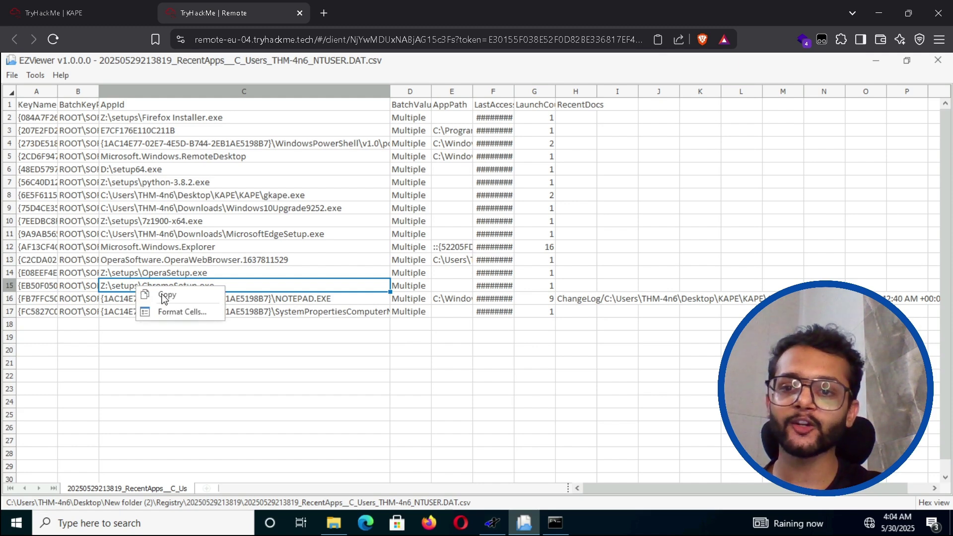
{"action": "left_click", "coordinate": [166, 296]}
{"action": "left_click", "coordinate": [90, 14]}
{"action": "left_click", "coordinate": [173, 276]}
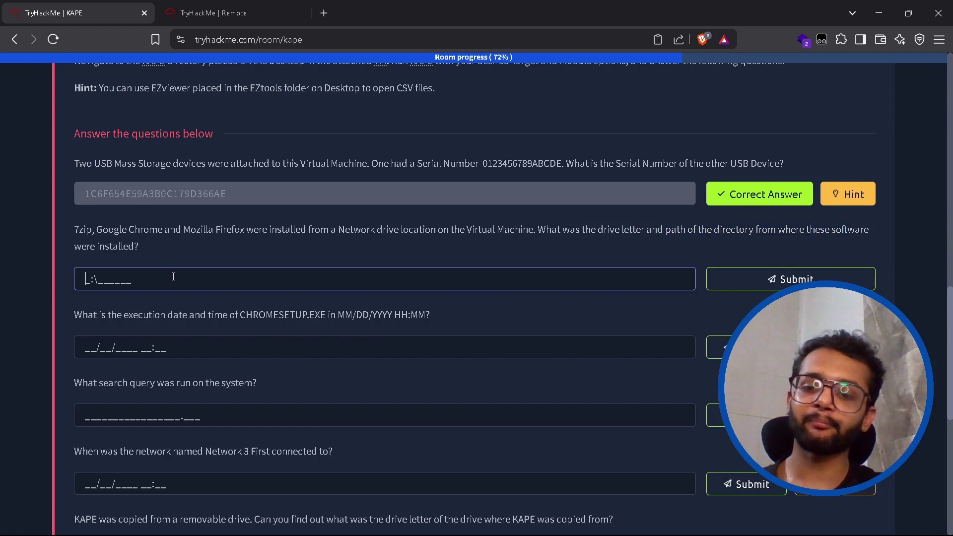
{"action": "key", "text": "ctrl+v"}
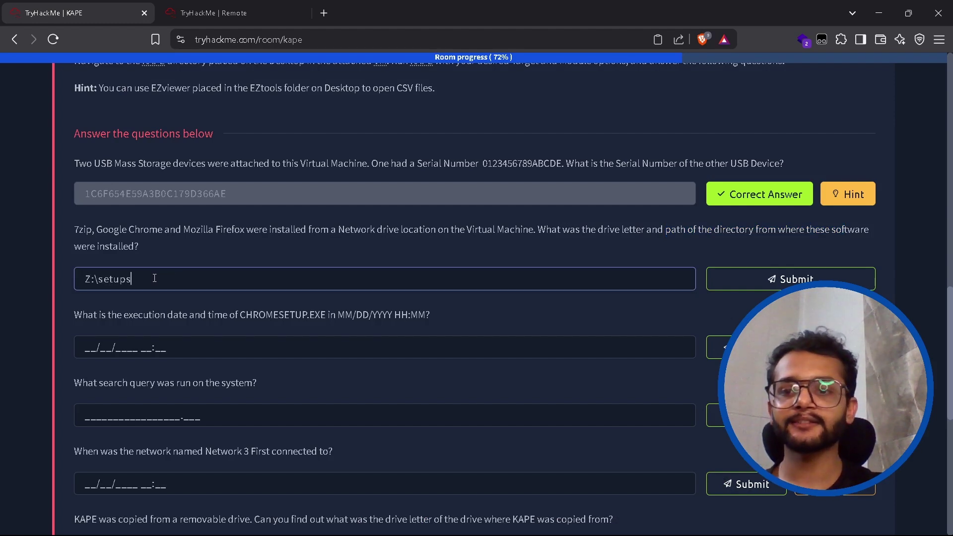
{"action": "left_click", "coordinate": [791, 279]}
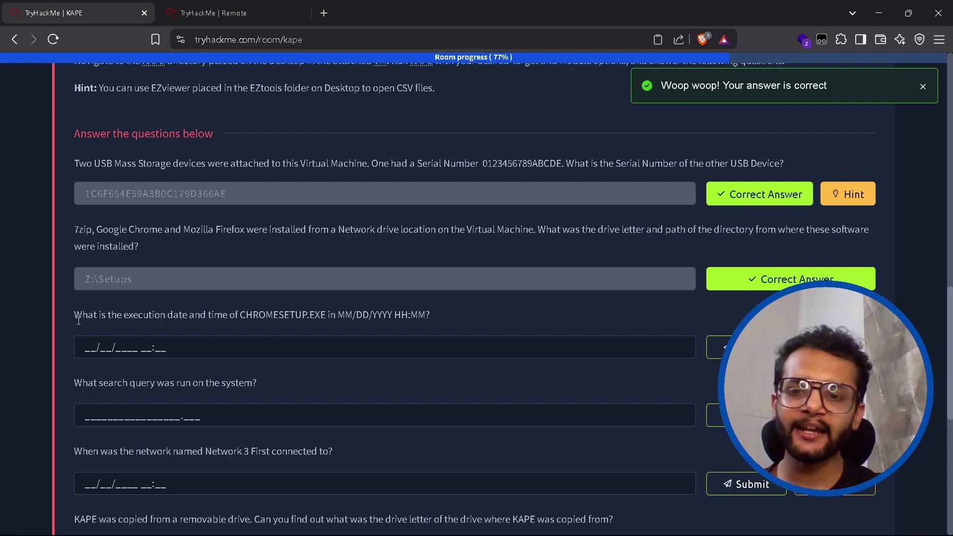
- For the CHROMESETUP.EXE execution time question, widen the LastAccessed column in the RecentApps table and copy the ChromeSetup.exe row's timestamp
{"action": "left_click_drag", "start_coordinate": [240, 314], "coordinate": [320, 317]}
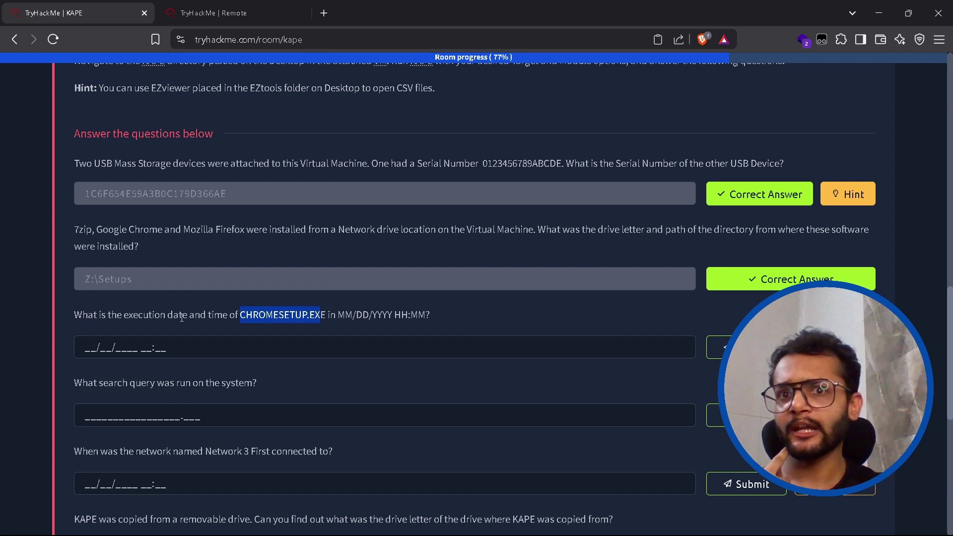
{"action": "left_click", "coordinate": [213, 13]}
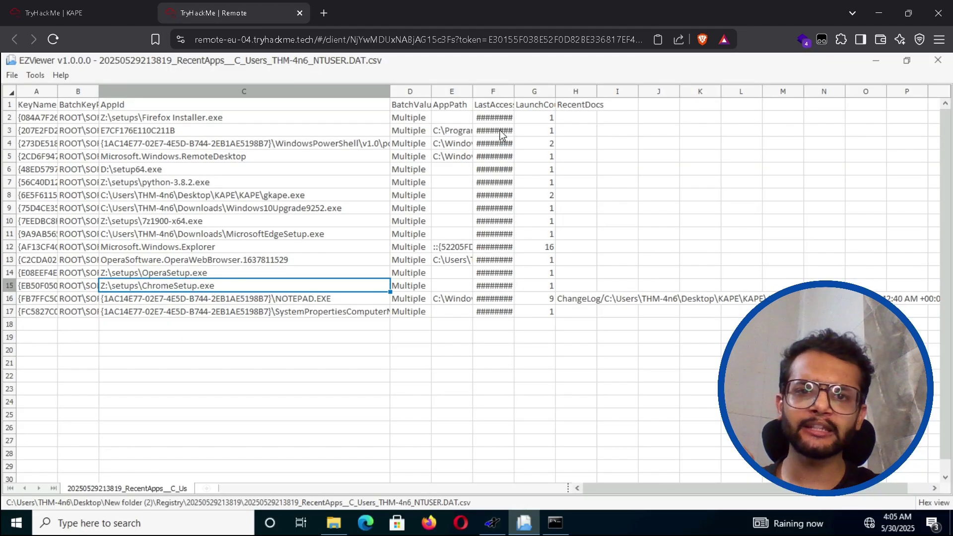
{"action": "left_click_drag", "start_coordinate": [514, 93], "coordinate": [592, 99]}
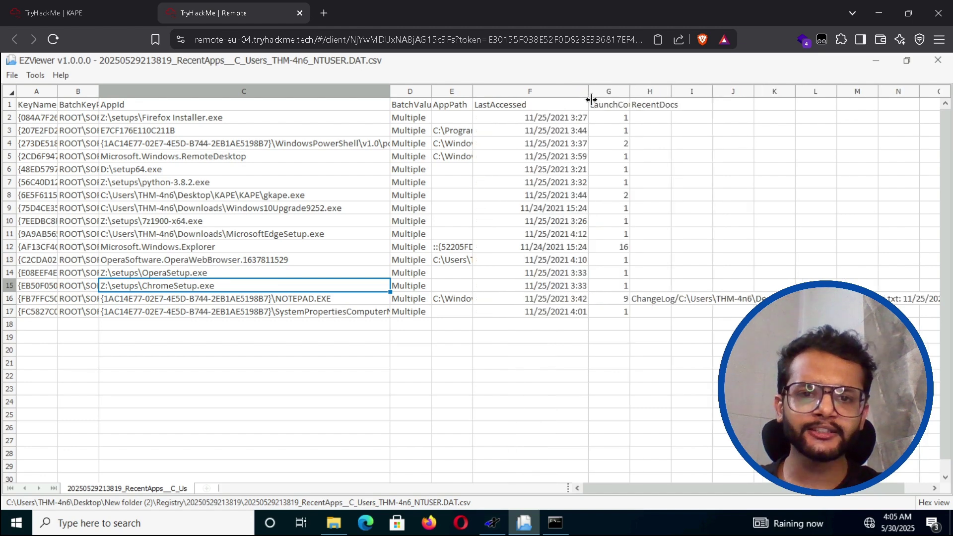
{"action": "left_click", "coordinate": [558, 291]}
{"action": "right_click", "coordinate": [557, 289]}
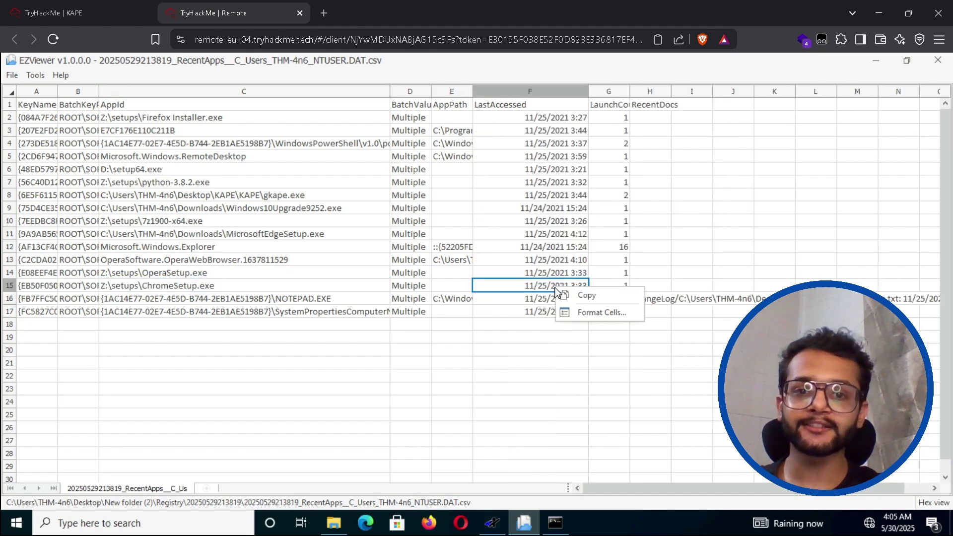
{"action": "left_click", "coordinate": [567, 297]}
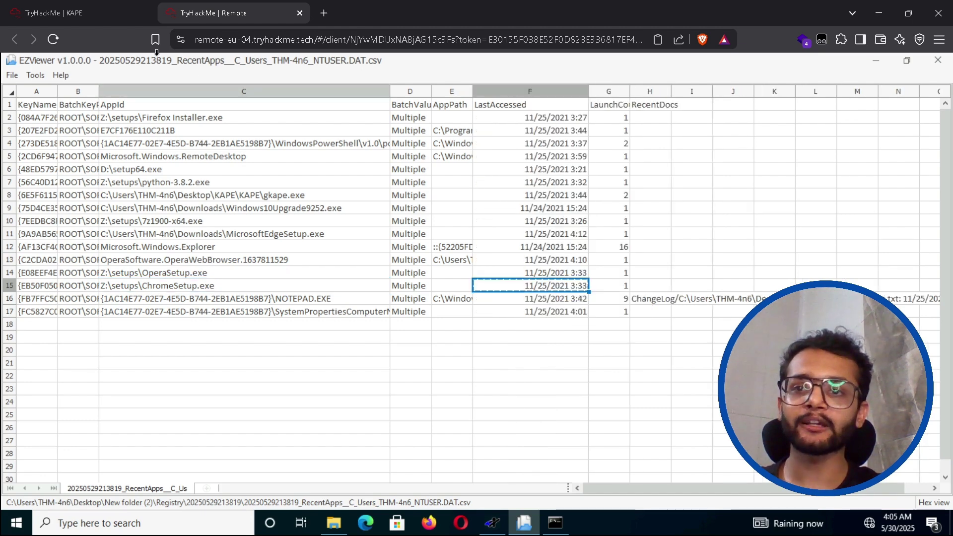
- Submit 11/25/2021 03:33 as the answer to the CHROMESETUP.EXE execution date and time question on the room page
{"action": "left_click", "coordinate": [123, 16]}
{"action": "left_click", "coordinate": [244, 349]}
{"action": "key", "text": "ctrl+v"}
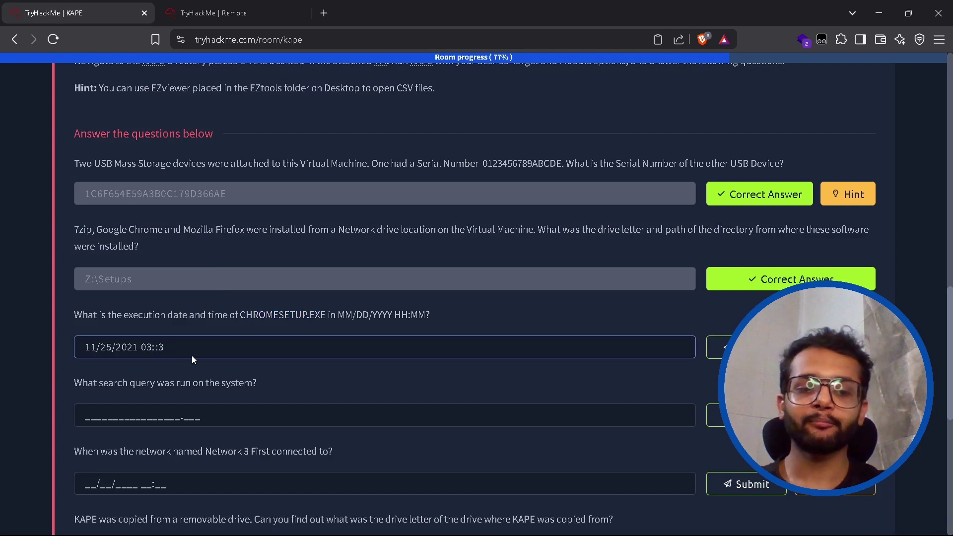
{"action": "key", "text": "BackSpace"}
{"action": "type", "text": "3"}
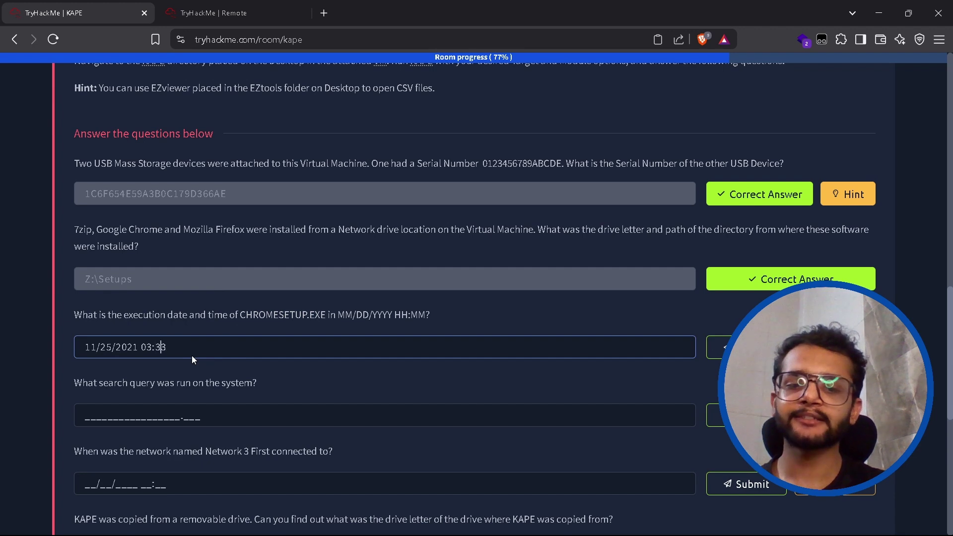
{"action": "key", "text": "Return"}
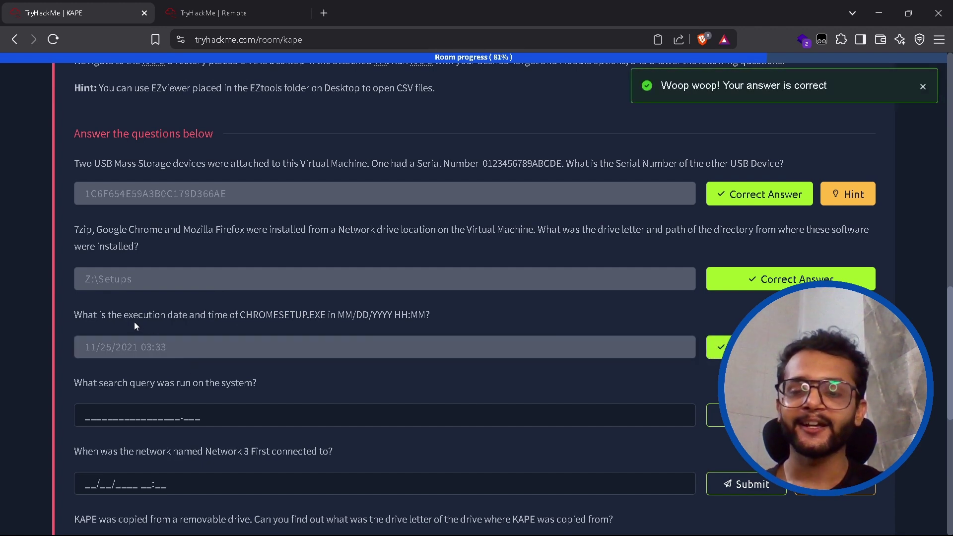
{"action": "left_click_drag", "start_coordinate": [60, 162], "coordinate": [495, 302]}
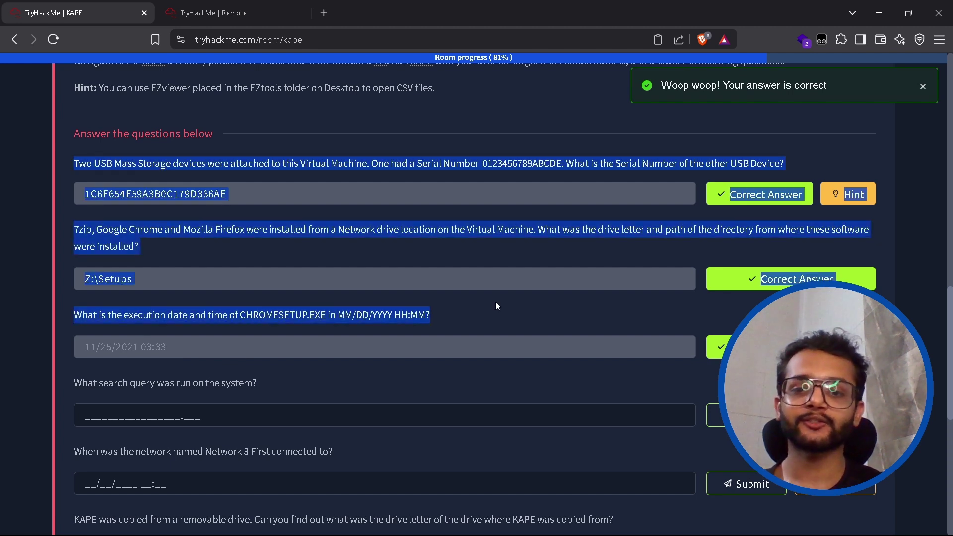
{"action": "left_click", "coordinate": [495, 301]}
{"action": "scroll", "coordinate": [495, 302], "scroll_direction": "down", "scroll_amount": 1}
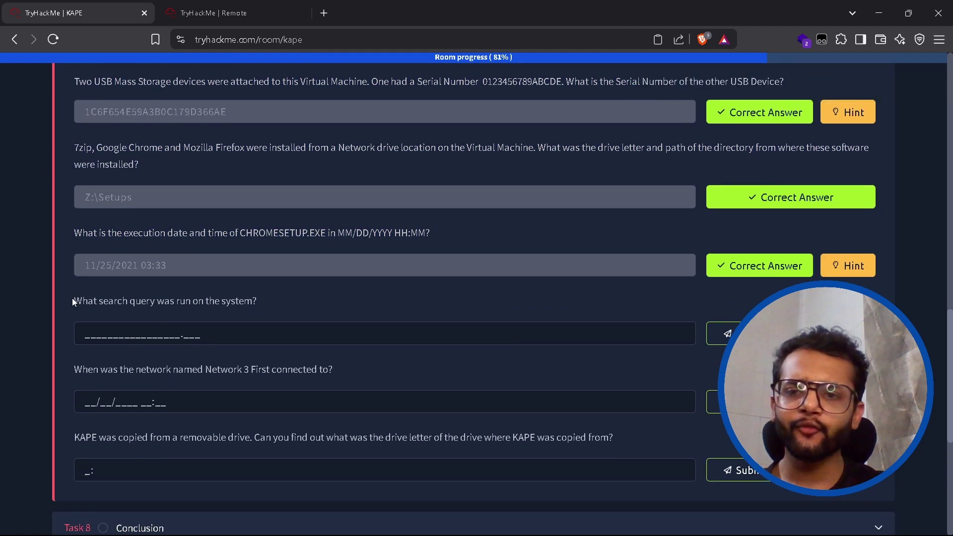
{"action": "left_click_drag", "start_coordinate": [72, 300], "coordinate": [277, 311]}
{"action": "left_click", "coordinate": [280, 307]}
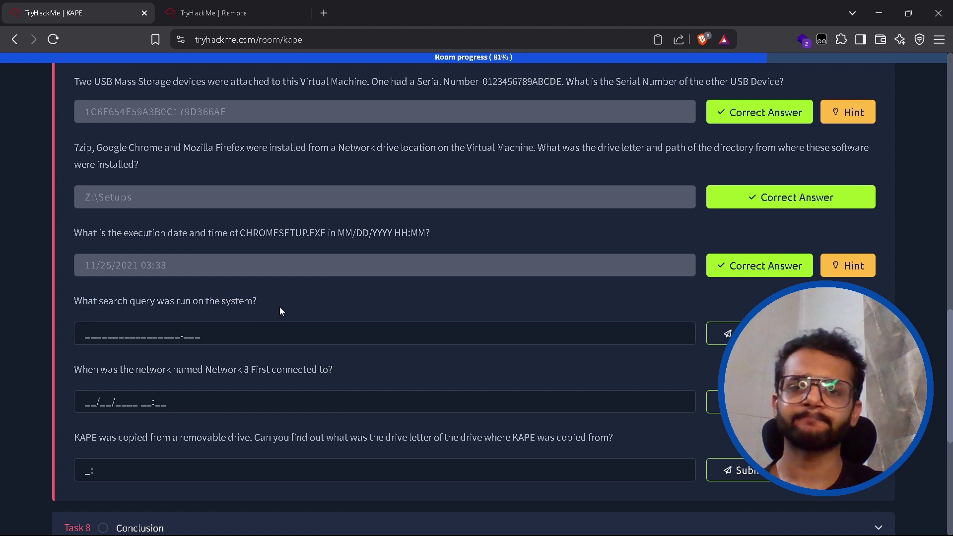
{"action": "key", "text": "ctrl+Tab"}
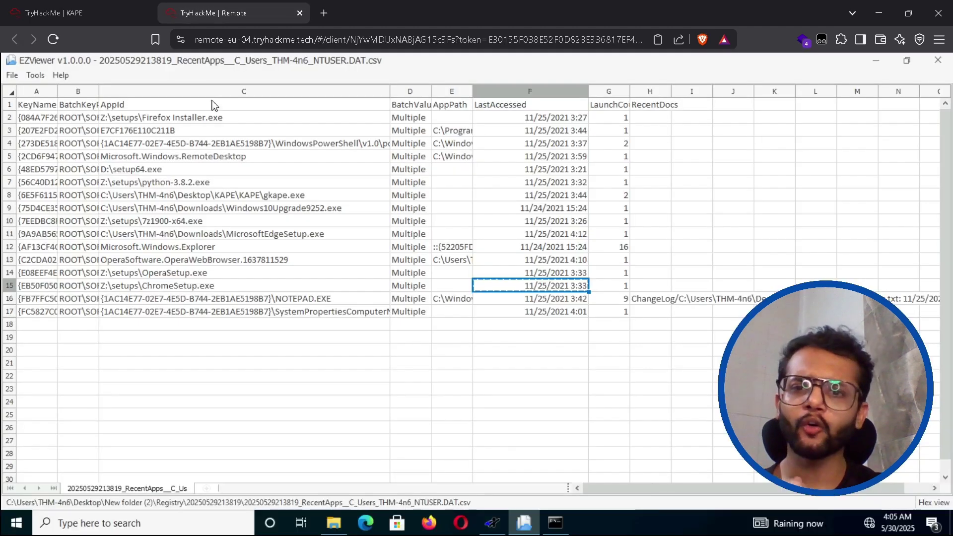
{"action": "left_click", "coordinate": [21, 78]}
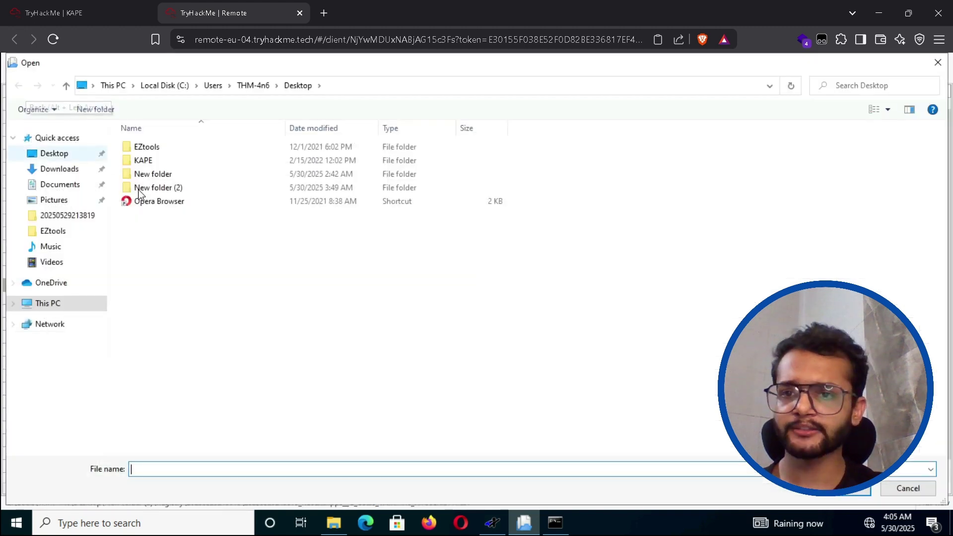
{"action": "double_click", "coordinate": [153, 187]}
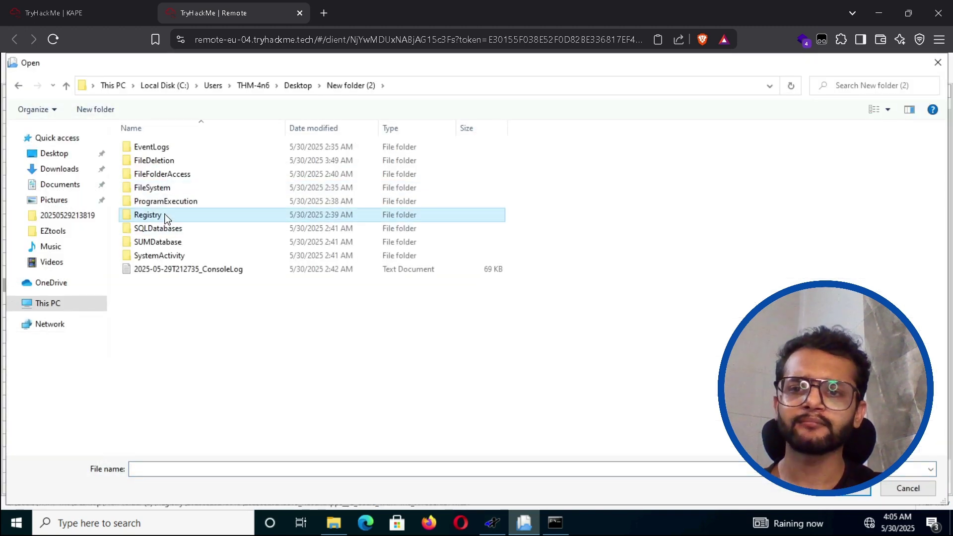
{"action": "double_click", "coordinate": [164, 217]}
{"action": "left_click", "coordinate": [198, 149]}
{"action": "key", "text": "Return"}
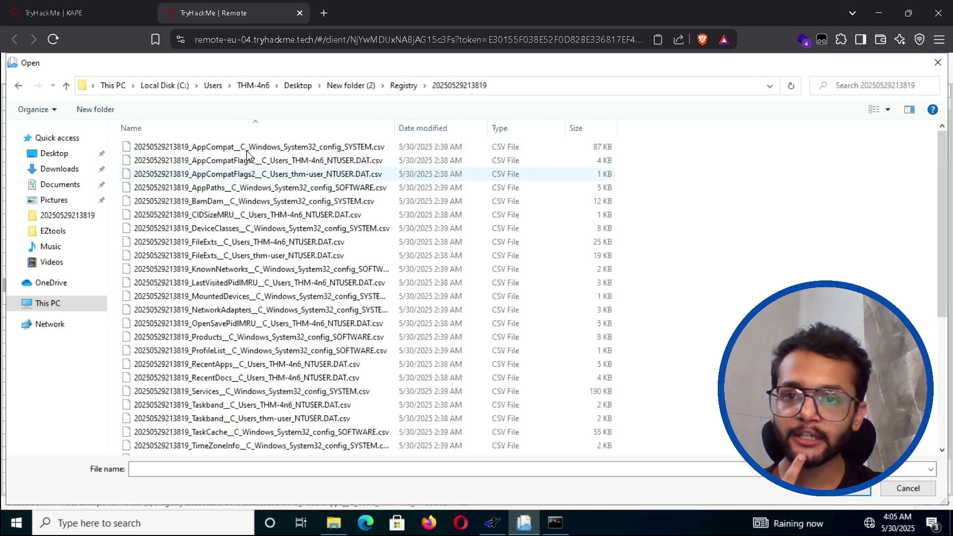
{"action": "scroll", "coordinate": [255, 264], "scroll_direction": "down", "scroll_amount": 5}
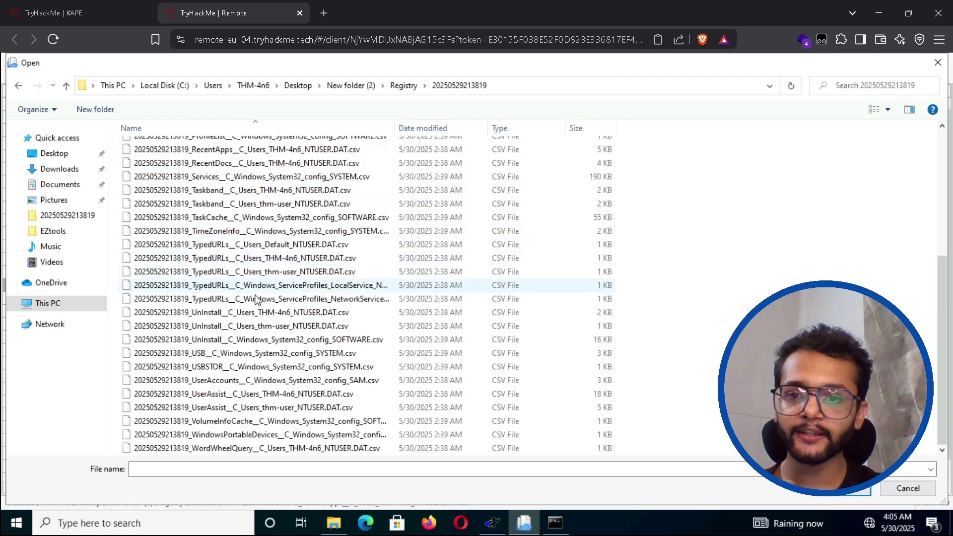
{"action": "scroll", "coordinate": [258, 248], "scroll_direction": "up", "scroll_amount": 4}
{"action": "left_click", "coordinate": [257, 267]}
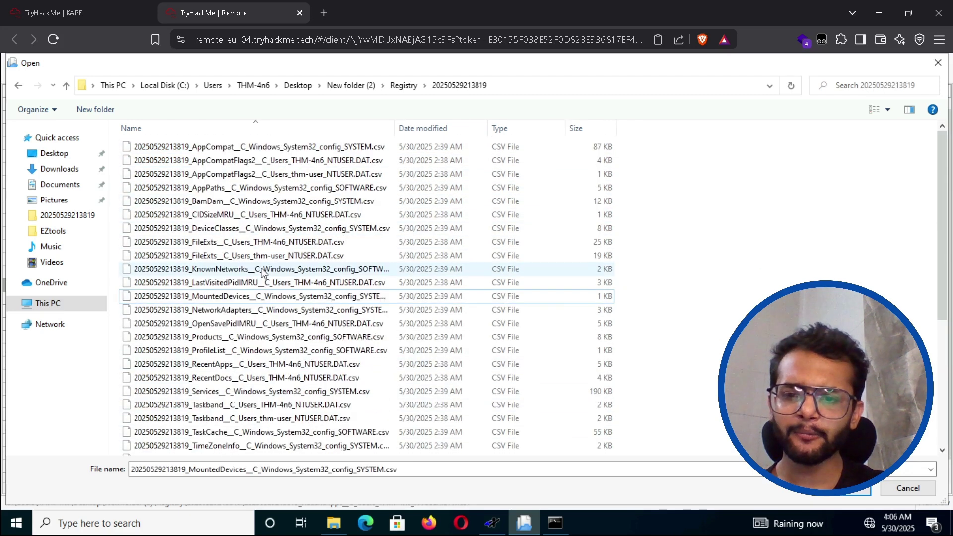
{"action": "scroll", "coordinate": [258, 298], "scroll_direction": "down", "scroll_amount": 4}
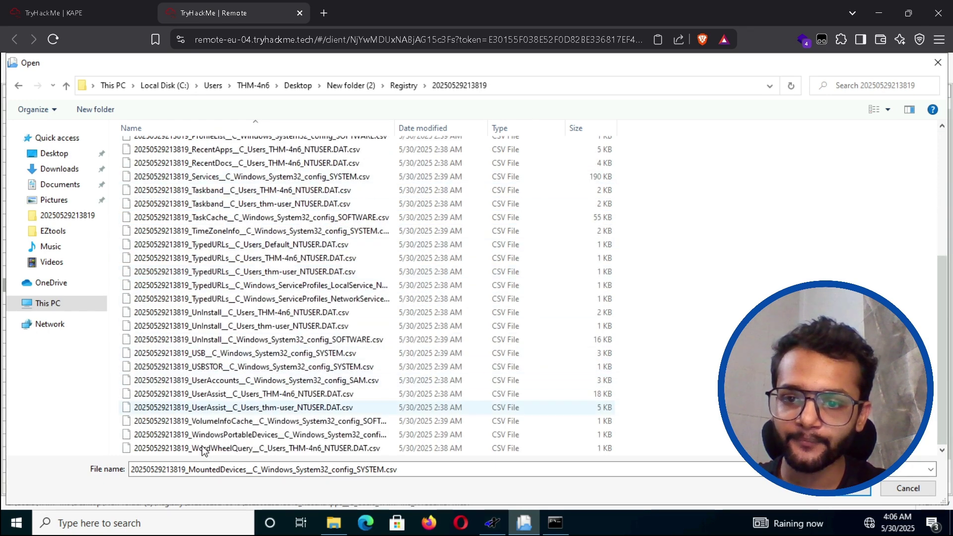
{"action": "left_click", "coordinate": [223, 449]}
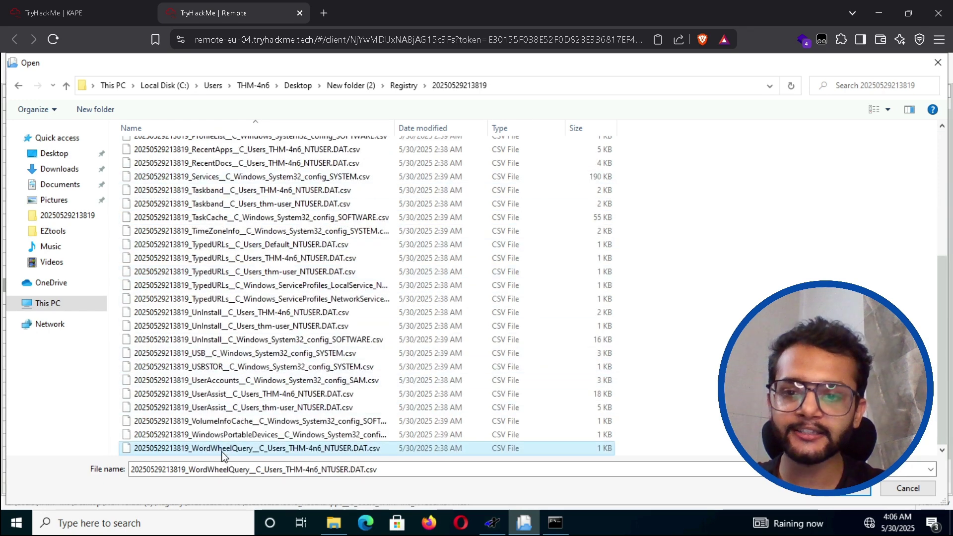
{"action": "double_click", "coordinate": [383, 449]}
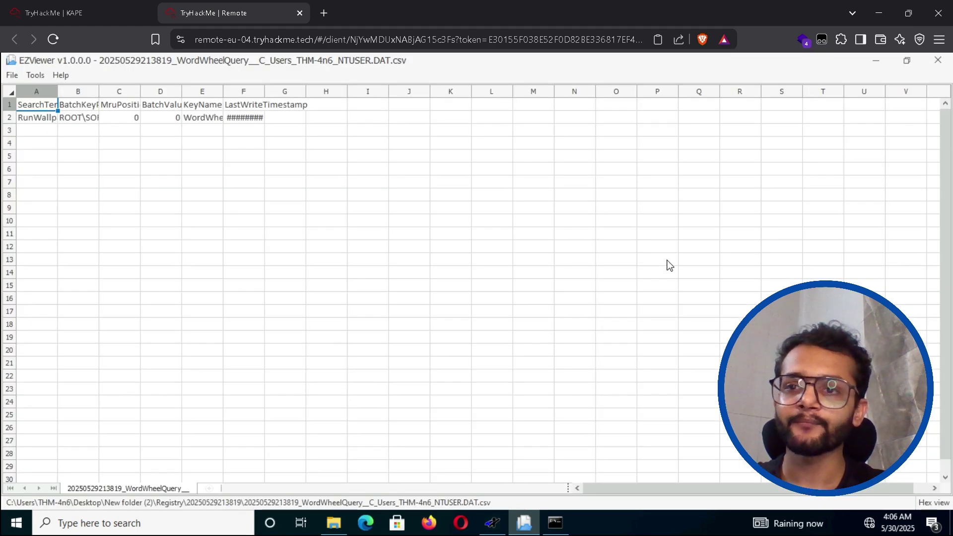
- Widen the SearchTerm column of the WordWheelQuery table and copy the search term RunWallpaperSetup.cmd
{"action": "left_click_drag", "start_coordinate": [58, 91], "coordinate": [151, 96]}
{"action": "left_click", "coordinate": [104, 120]}
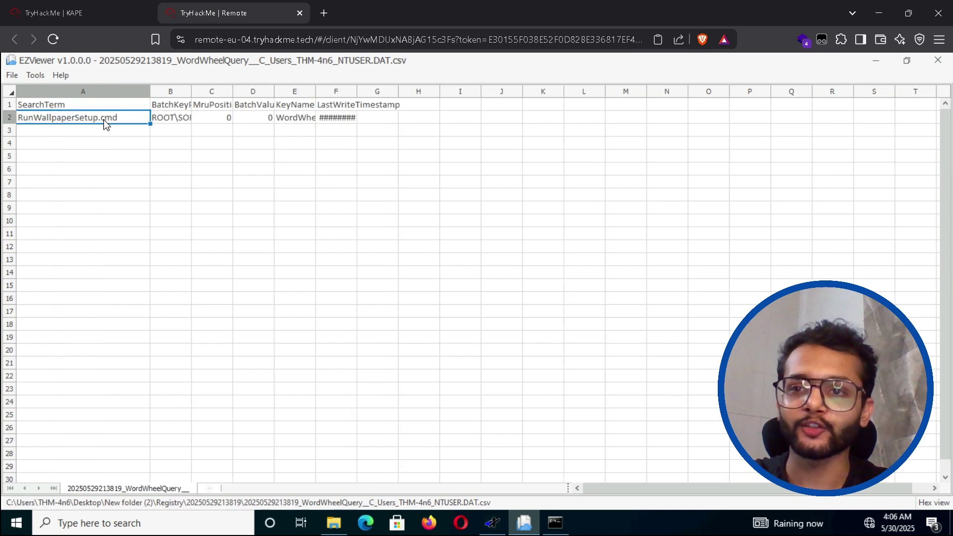
{"action": "right_click", "coordinate": [118, 121]}
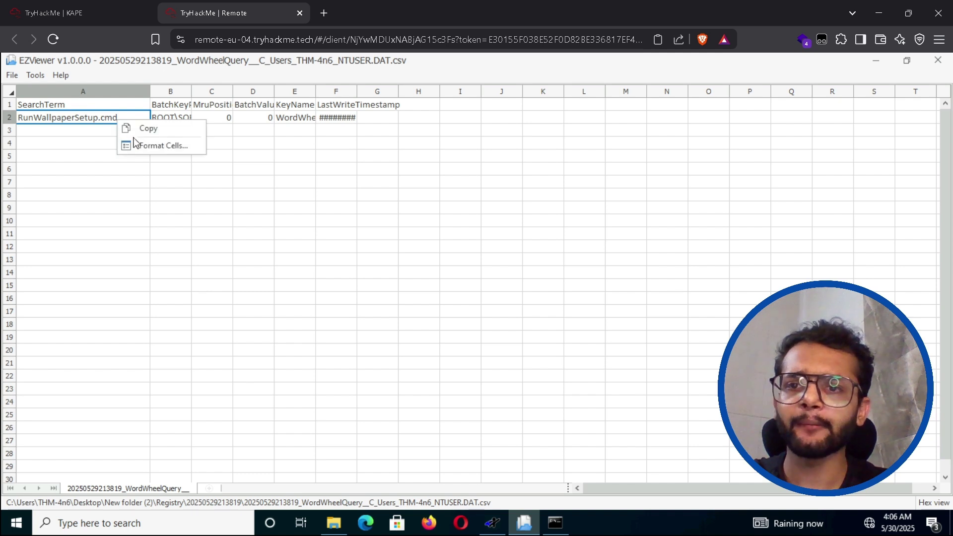
{"action": "left_click", "coordinate": [144, 130]}
- Submit RunWallpaperSetup.cmd on the room page as the answer to the question about the search query run on the system
{"action": "left_click", "coordinate": [80, 13]}
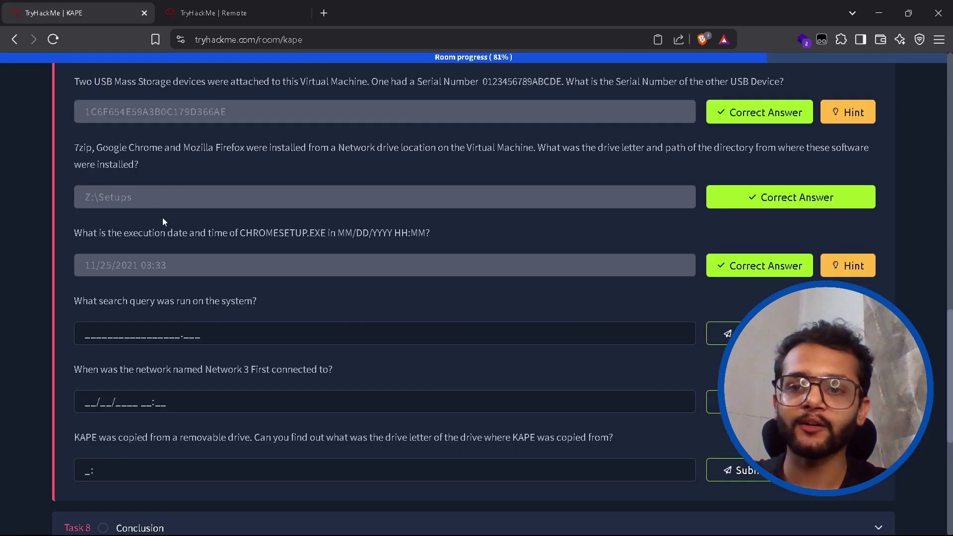
{"action": "left_click", "coordinate": [169, 338]}
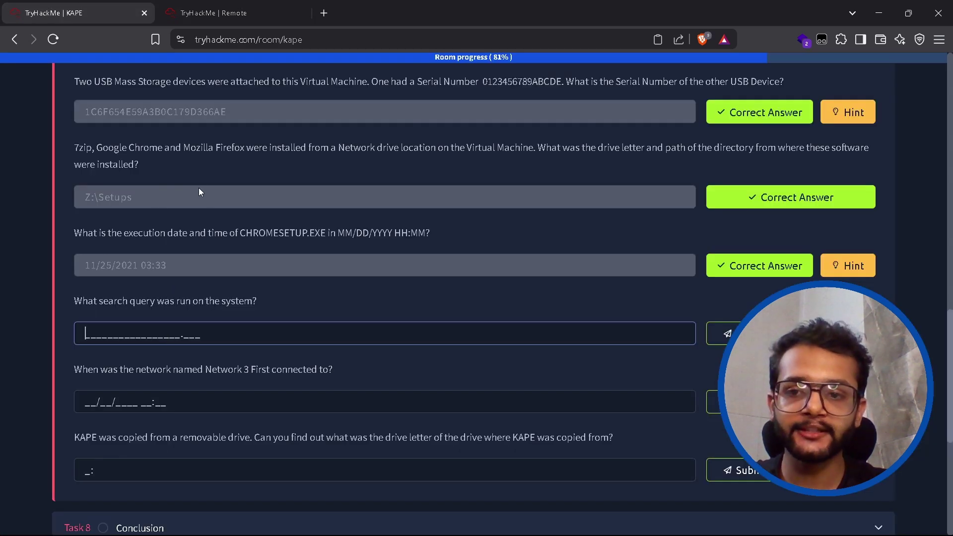
{"action": "key", "text": "ctrl+v"}
{"action": "left_click", "coordinate": [723, 334]}
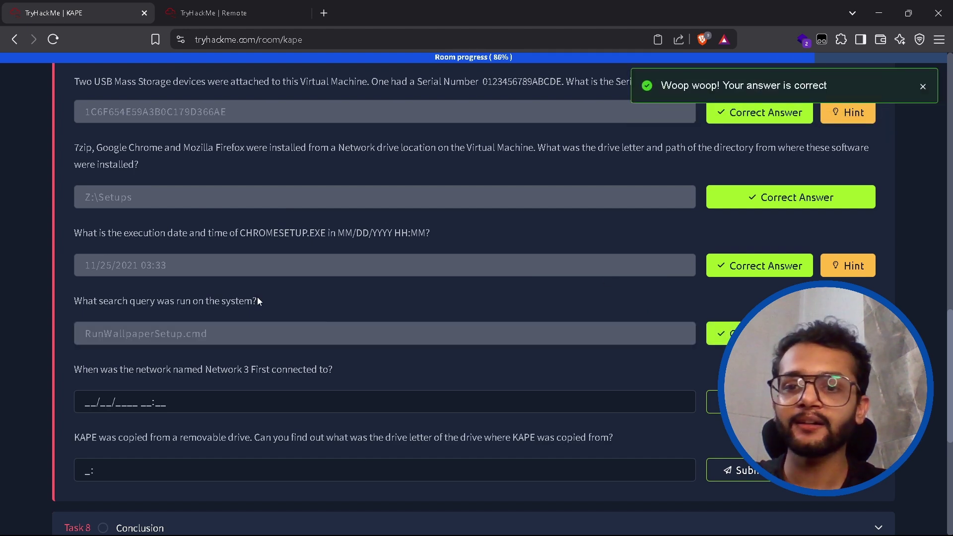
{"action": "scroll", "coordinate": [279, 229], "scroll_direction": "down", "scroll_amount": 4}
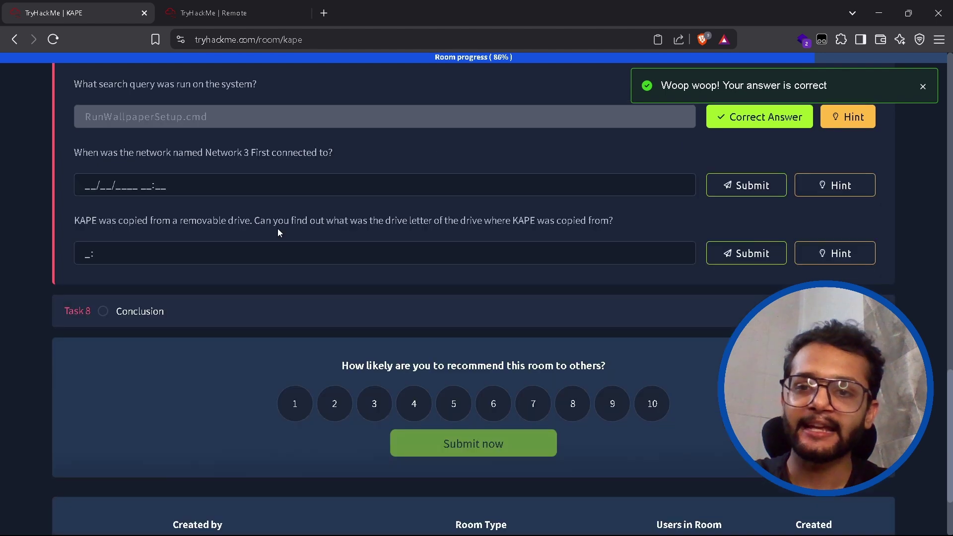
{"action": "left_click_drag", "start_coordinate": [73, 153], "coordinate": [355, 158]}
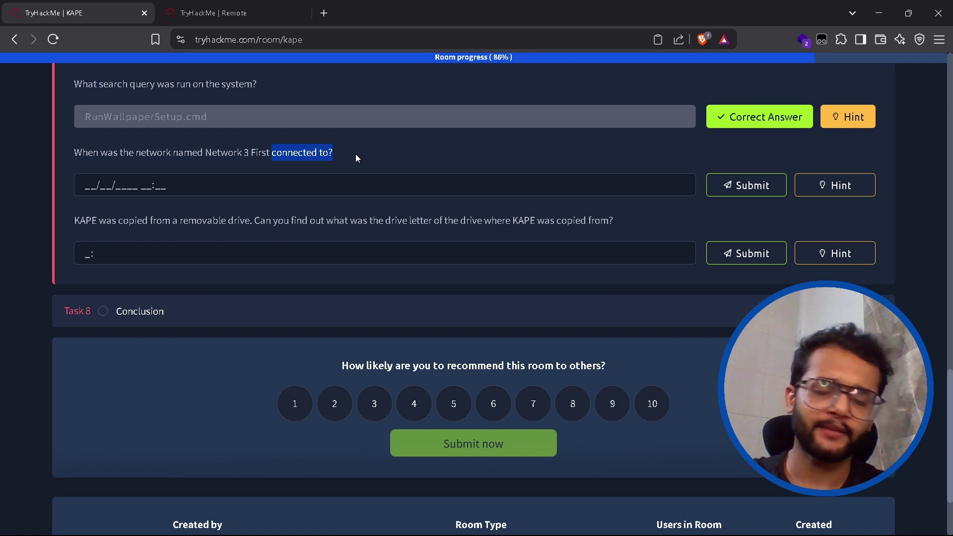
{"action": "left_click", "coordinate": [260, 9]}
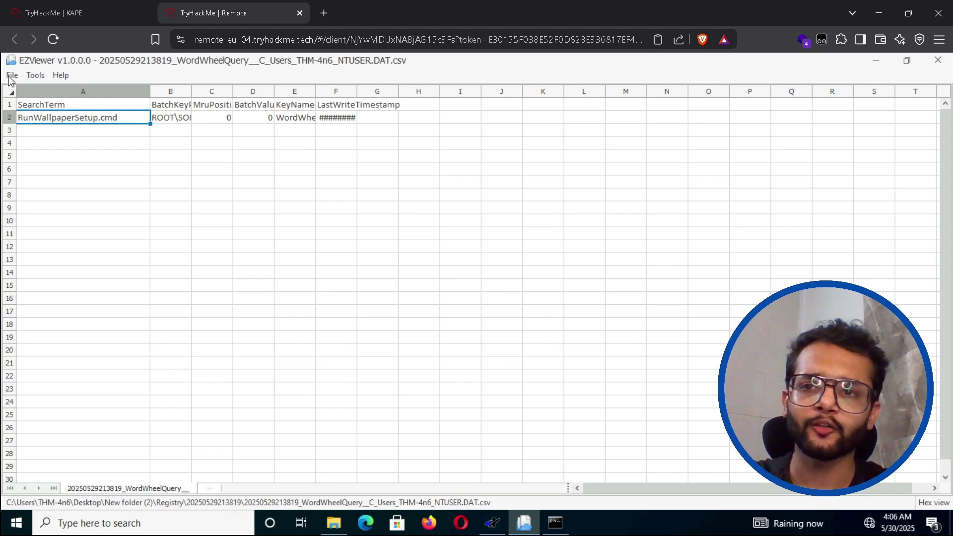
{"action": "left_click", "coordinate": [10, 79]}
{"action": "left_click", "coordinate": [30, 91]}
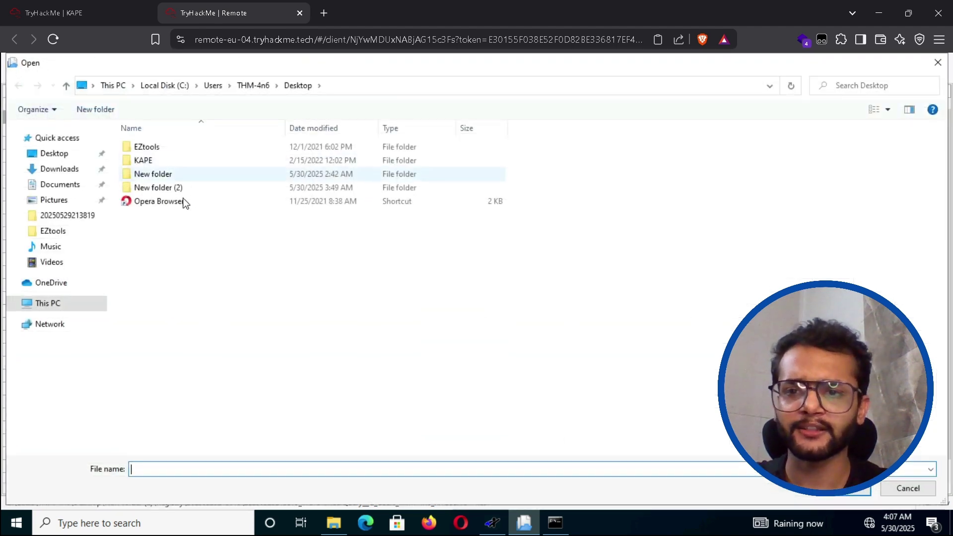
{"action": "double_click", "coordinate": [171, 187]}
{"action": "left_click", "coordinate": [295, 218]}
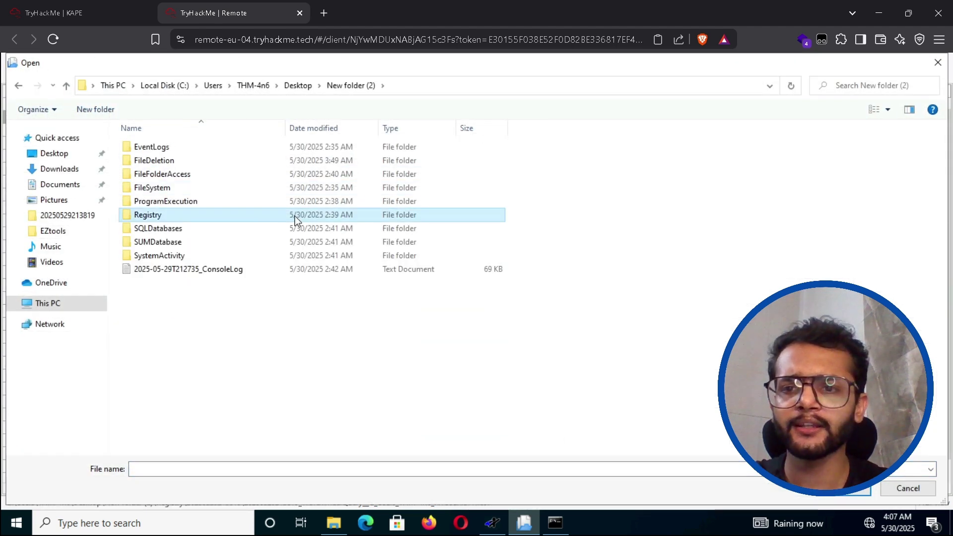
{"action": "double_click", "coordinate": [295, 216]}
{"action": "double_click", "coordinate": [230, 147]}
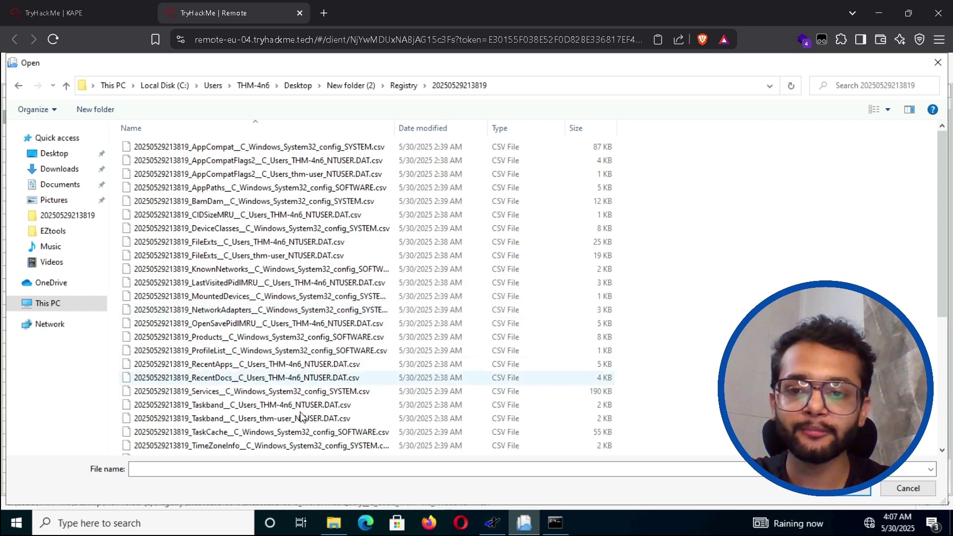
{"action": "double_click", "coordinate": [243, 271]}
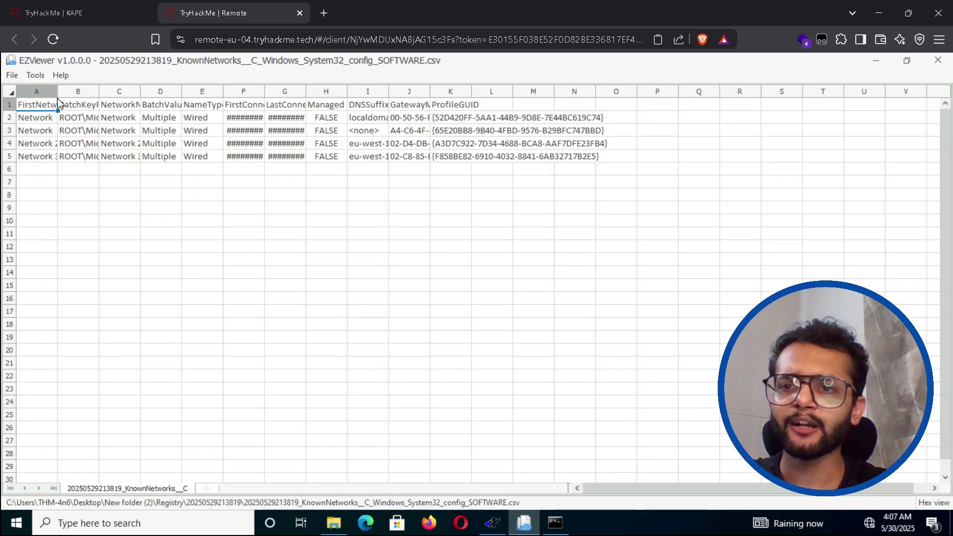
- Widen the FirstNetwork and FirstConnectLOCAL columns, recheck the question's wording, and copy the Network 3 row's first connection timestamp
{"action": "left_click_drag", "start_coordinate": [57, 92], "coordinate": [135, 99]}
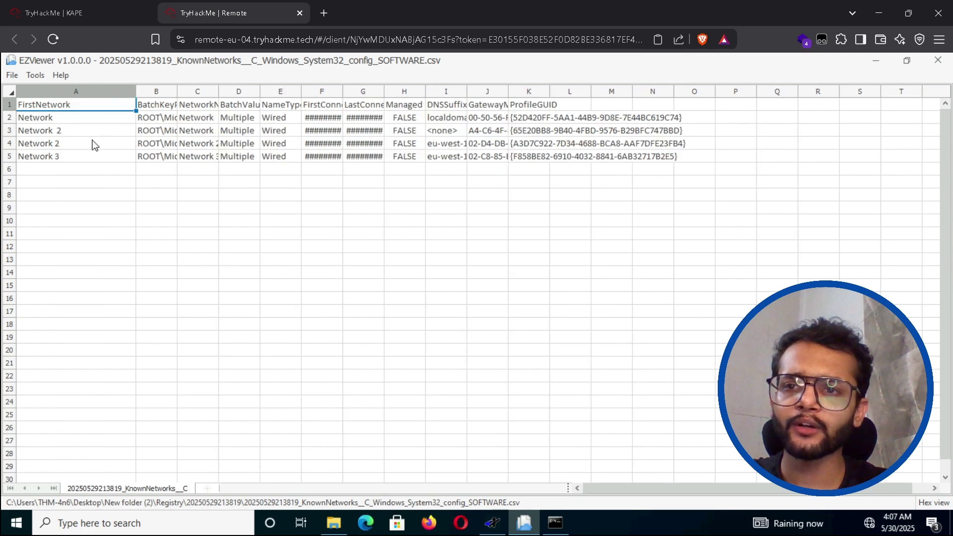
{"action": "left_click", "coordinate": [73, 159]}
{"action": "left_click", "coordinate": [78, 15]}
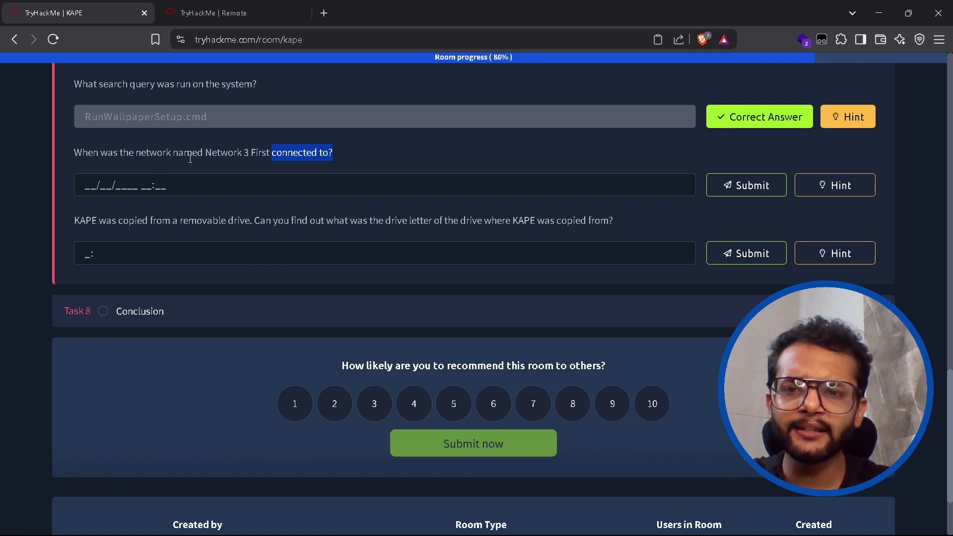
{"action": "left_click", "coordinate": [243, 12]}
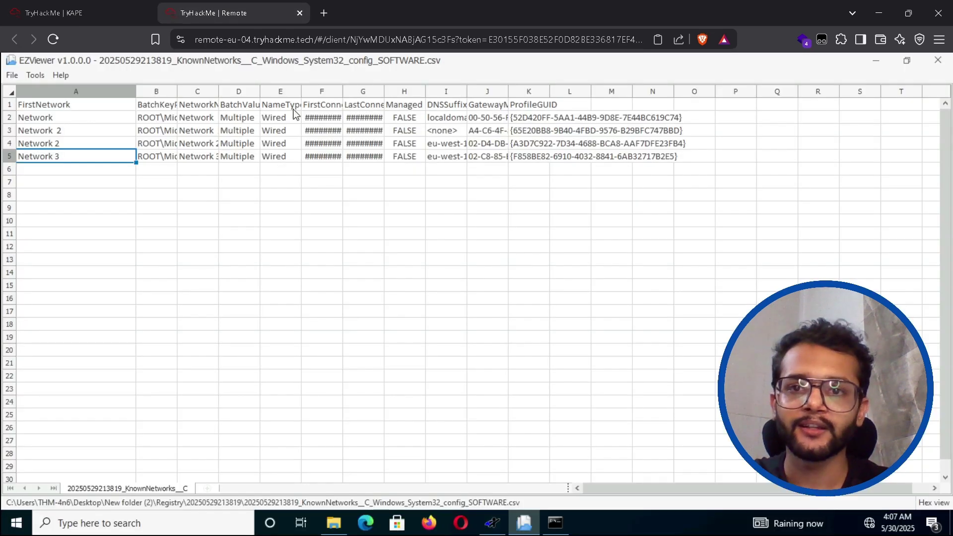
{"action": "left_click_drag", "start_coordinate": [343, 92], "coordinate": [385, 92]}
{"action": "left_click", "coordinate": [341, 157]}
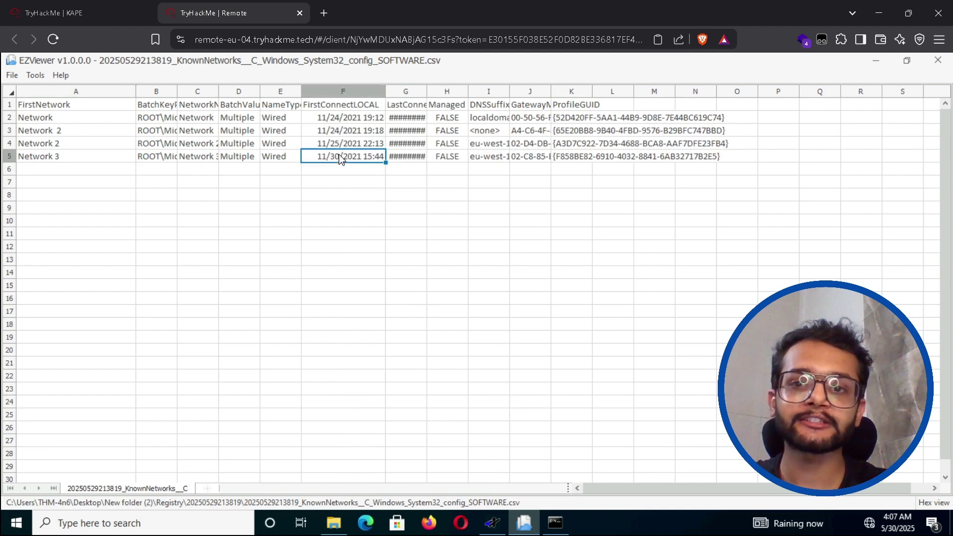
{"action": "right_click", "coordinate": [342, 157]}
{"action": "left_click", "coordinate": [367, 162]}
- Submit 11/30/2021 15:44 on the room page as the answer to when Network 3 was first connected to
{"action": "left_click", "coordinate": [109, 3]}
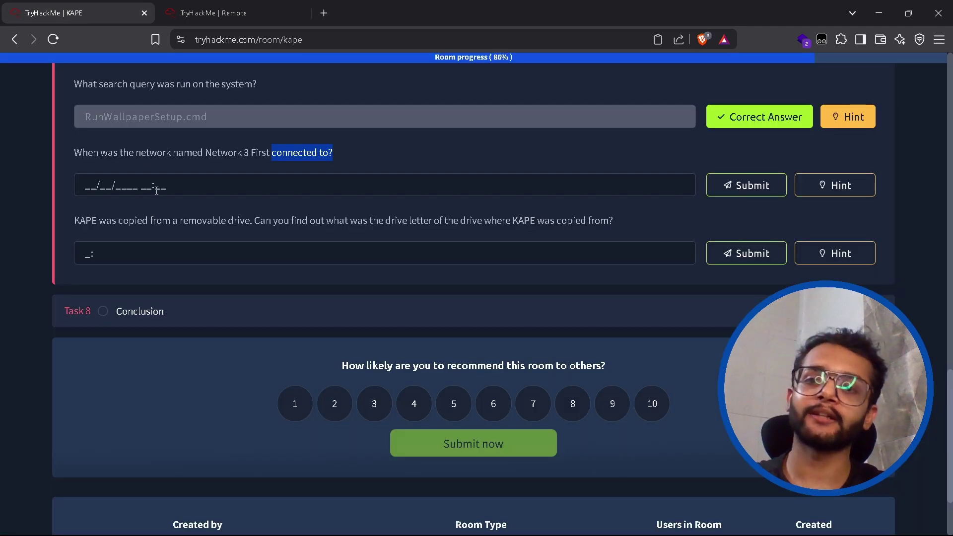
{"action": "left_click", "coordinate": [156, 187]}
{"action": "key", "text": "ctrl+v"}
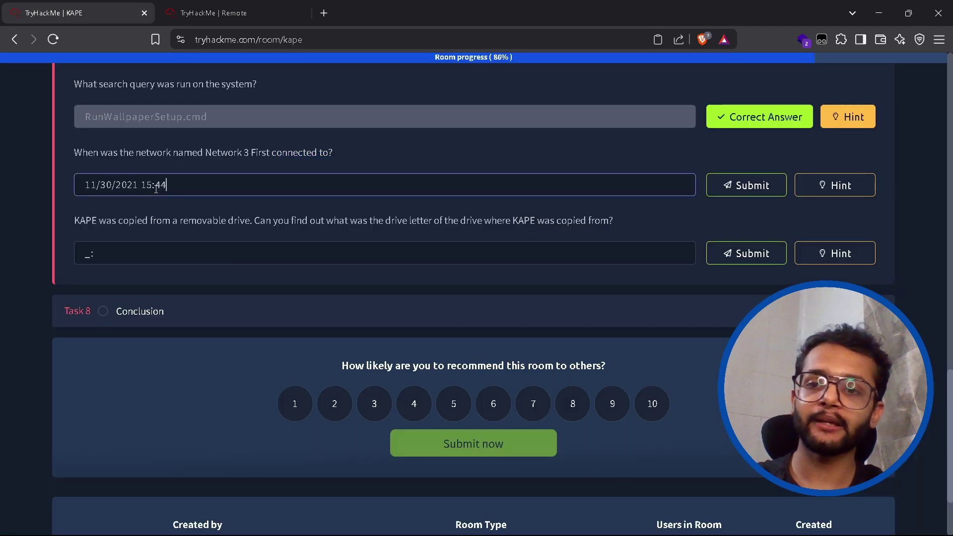
{"action": "left_click", "coordinate": [753, 189]}
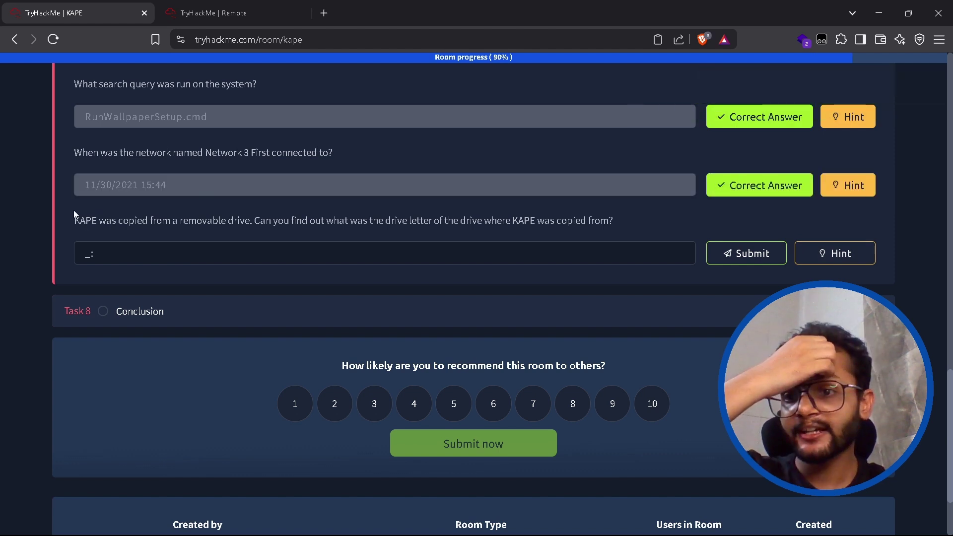
- Read the question on KAPE's removable drive letter, compare it with the earlier Z:\Setups answer, and return to the EZViewer session
{"action": "left_click_drag", "start_coordinate": [74, 220], "coordinate": [253, 226]}
{"action": "scroll", "coordinate": [253, 226], "scroll_direction": "up", "scroll_amount": 4}
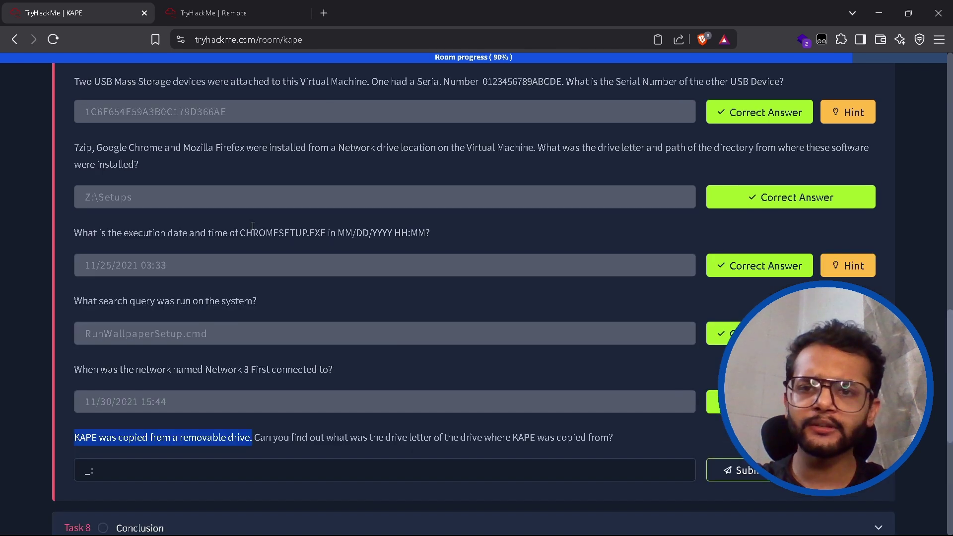
{"action": "triple_click", "coordinate": [96, 197]}
{"action": "scroll", "coordinate": [260, 204], "scroll_direction": "down", "scroll_amount": 4}
{"action": "left_click_drag", "start_coordinate": [259, 223], "coordinate": [621, 224]}
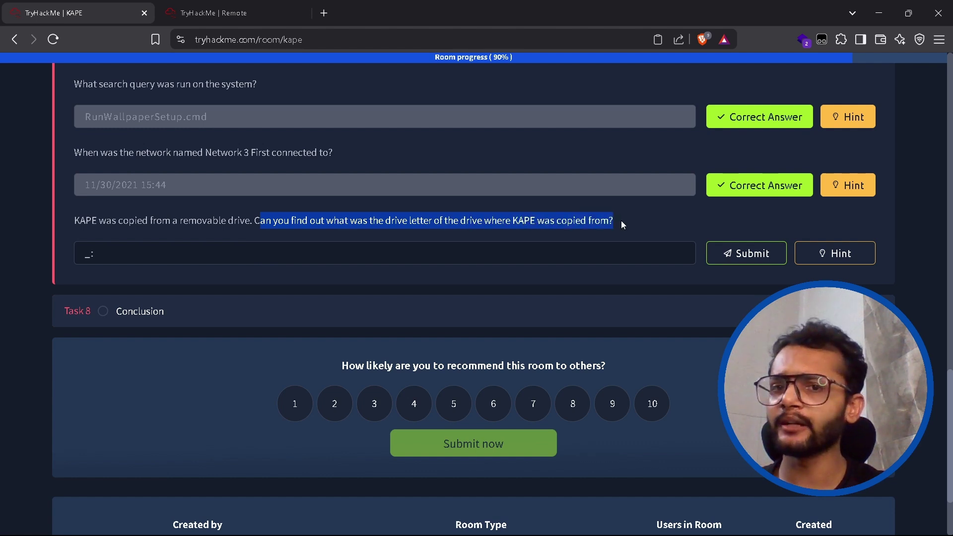
{"action": "left_click", "coordinate": [414, 217]}
{"action": "scroll", "coordinate": [414, 216], "scroll_direction": "up", "scroll_amount": 4}
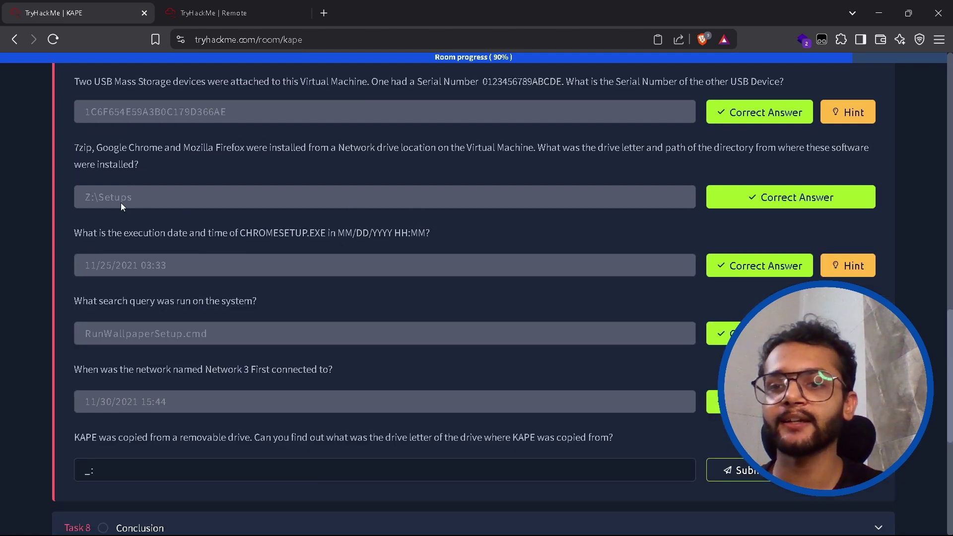
{"action": "left_click_drag", "start_coordinate": [85, 196], "coordinate": [224, 204]}
{"action": "scroll", "coordinate": [236, 204], "scroll_direction": "down", "scroll_amount": 4}
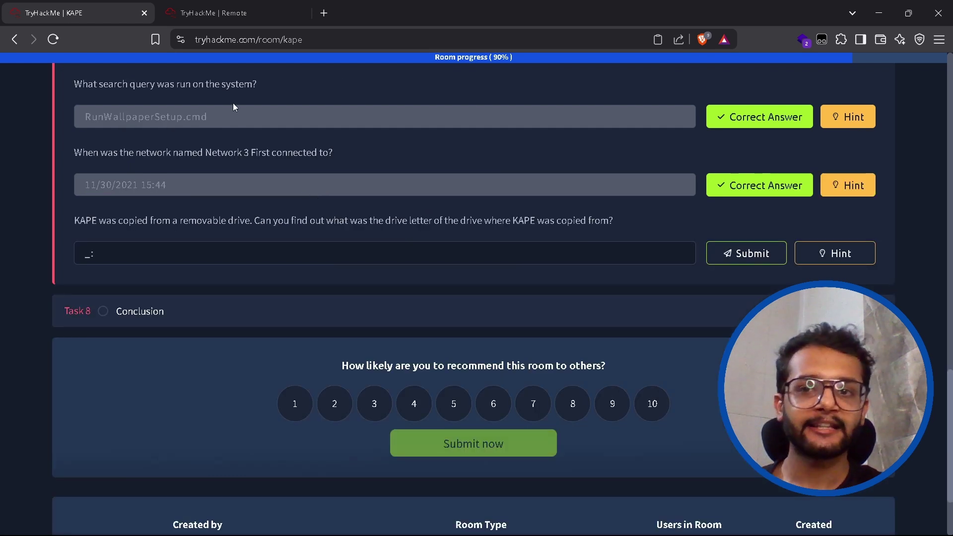
{"action": "left_click", "coordinate": [233, 13]}
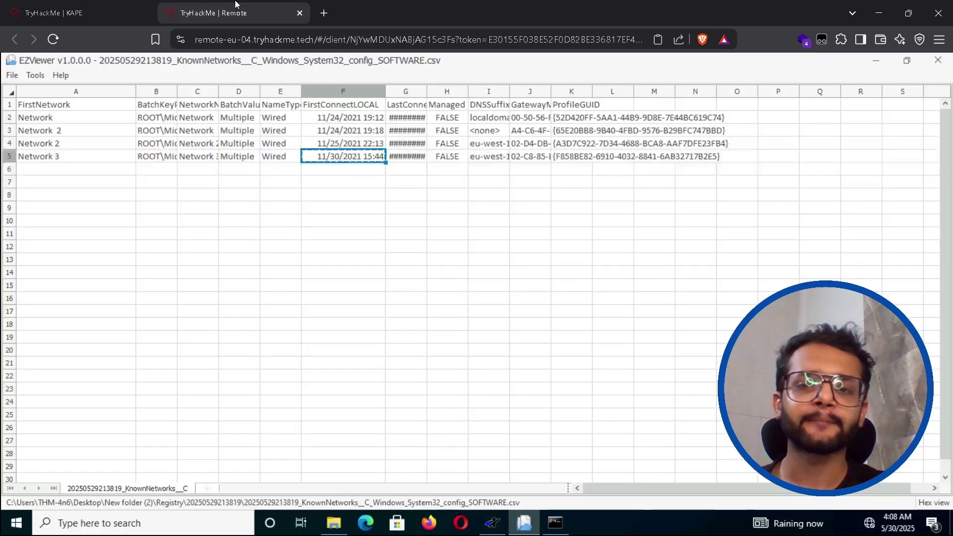
{"action": "left_click", "coordinate": [12, 75]}
{"action": "left_click", "coordinate": [25, 91]}
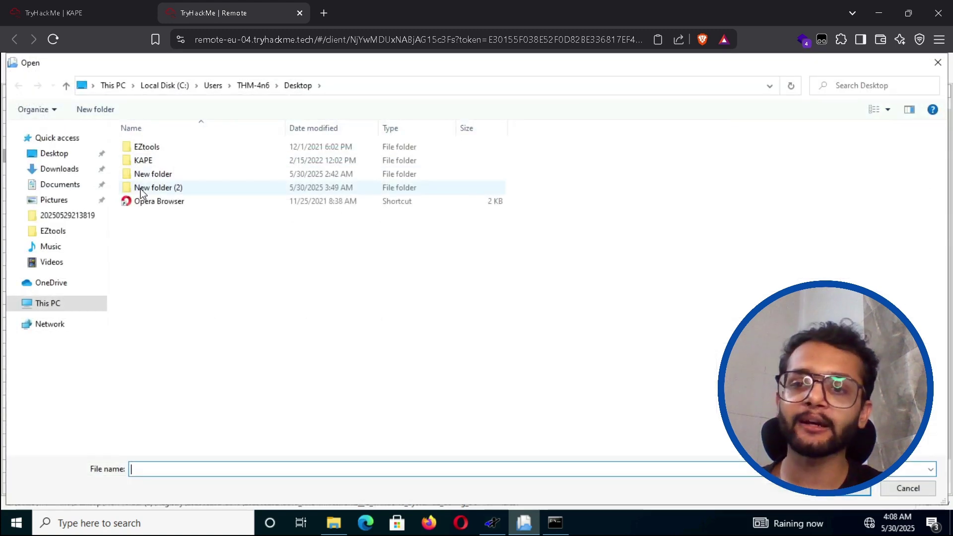
{"action": "left_click", "coordinate": [156, 190]}
{"action": "double_click", "coordinate": [155, 191]}
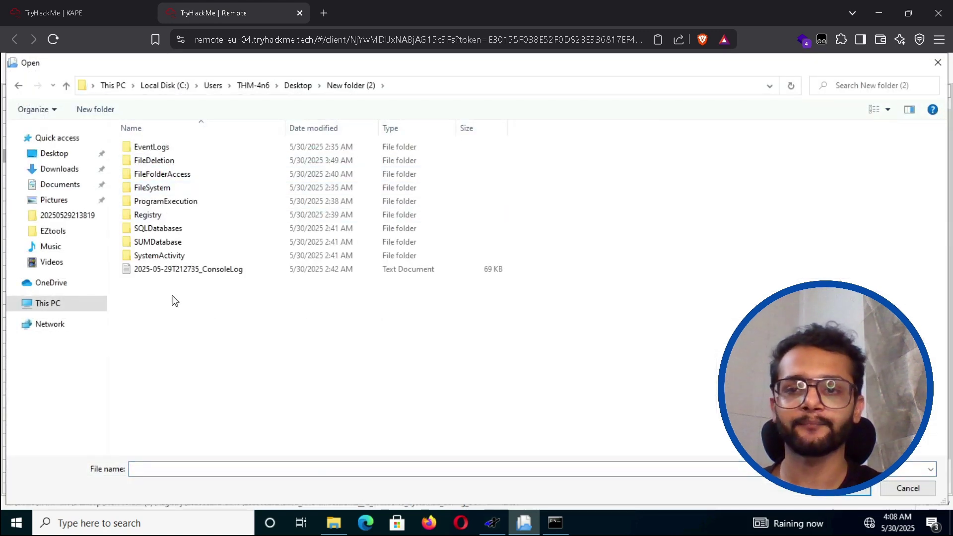
{"action": "left_click", "coordinate": [185, 182]}
{"action": "double_click", "coordinate": [185, 182]}
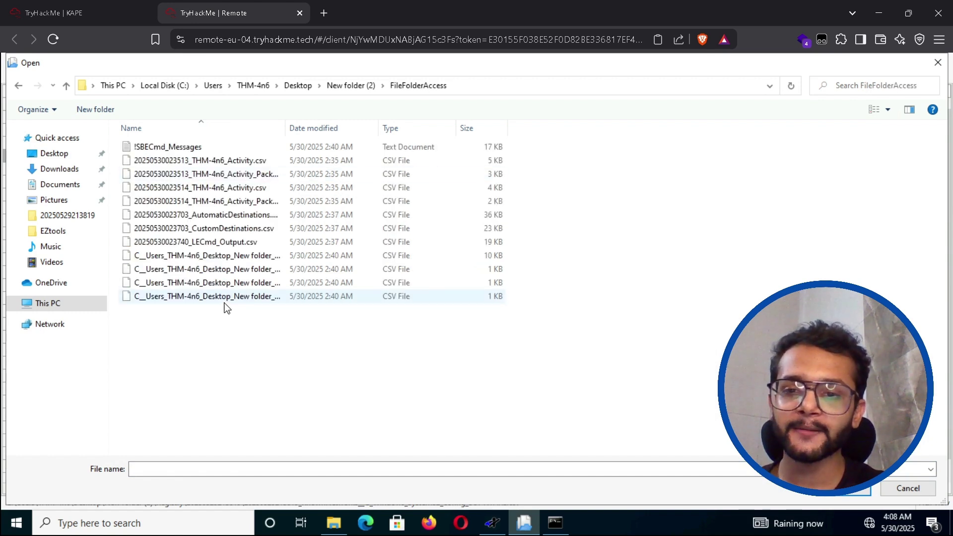
{"action": "left_click", "coordinate": [227, 215]}
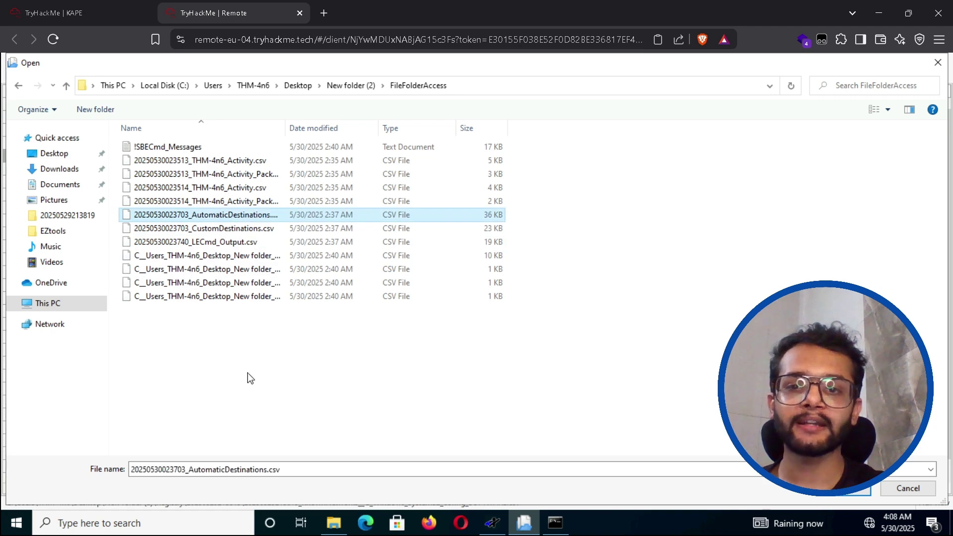
{"action": "key", "text": "Return"}
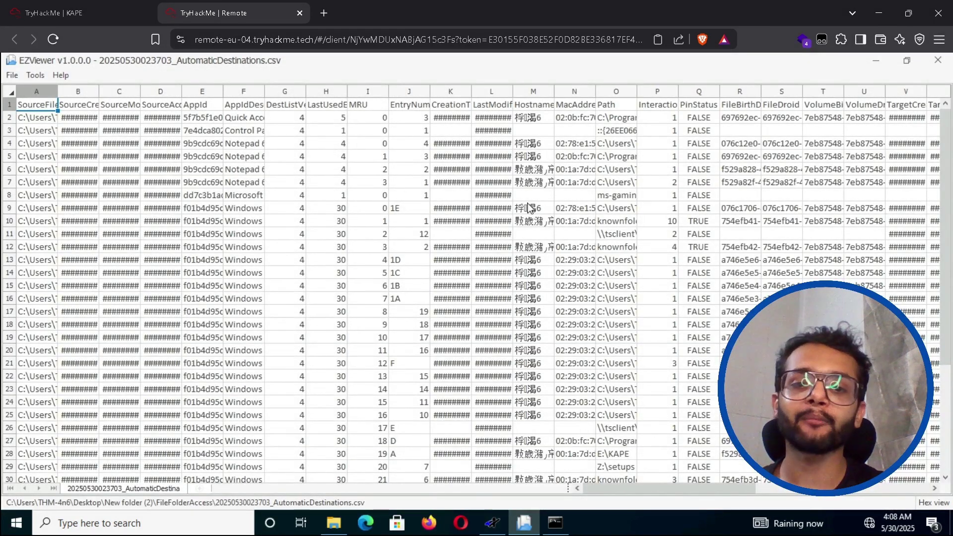
- Widen the Path column and check the entries near the list's end for the drive KAPE was copied from
{"action": "scroll", "coordinate": [532, 191], "scroll_direction": "down", "scroll_amount": 6}
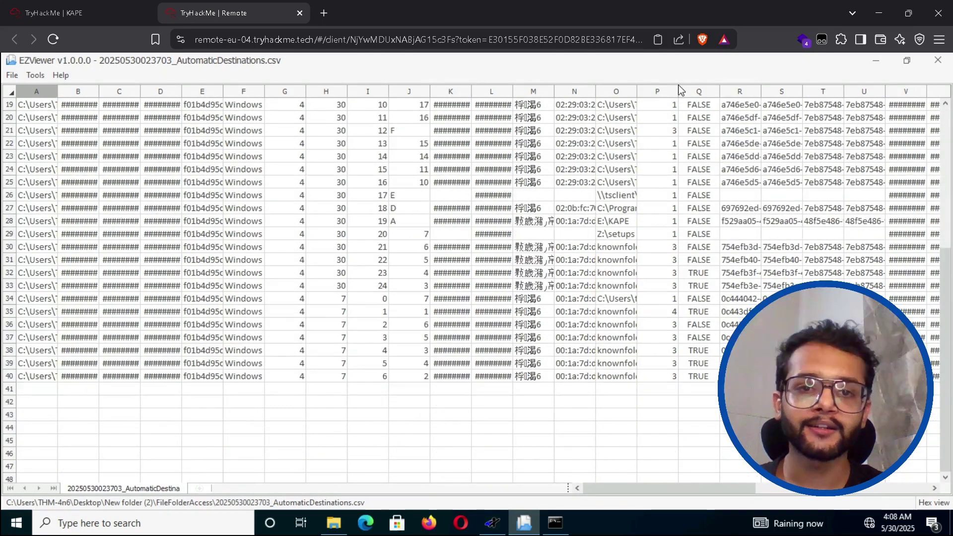
{"action": "left_click_drag", "start_coordinate": [638, 88], "coordinate": [712, 92]}
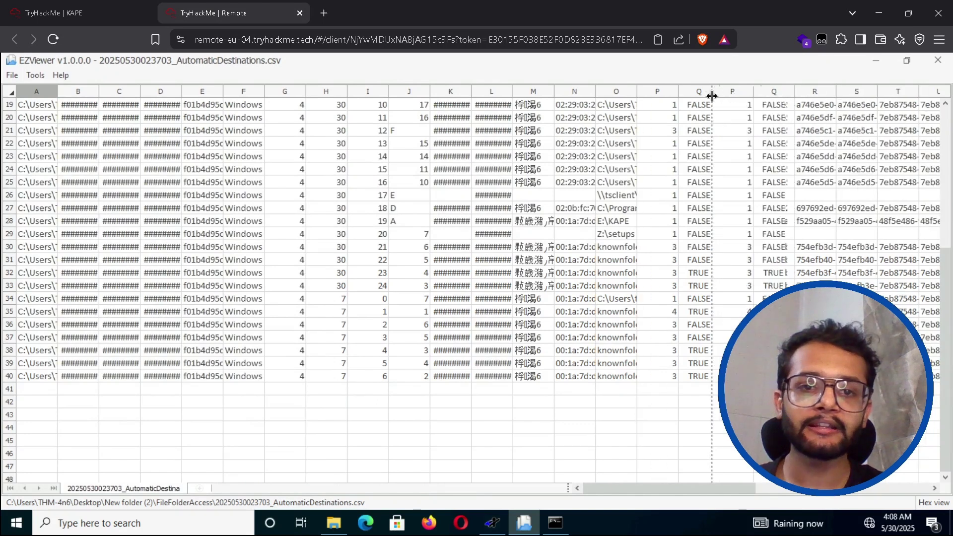
{"action": "left_click", "coordinate": [627, 235]}
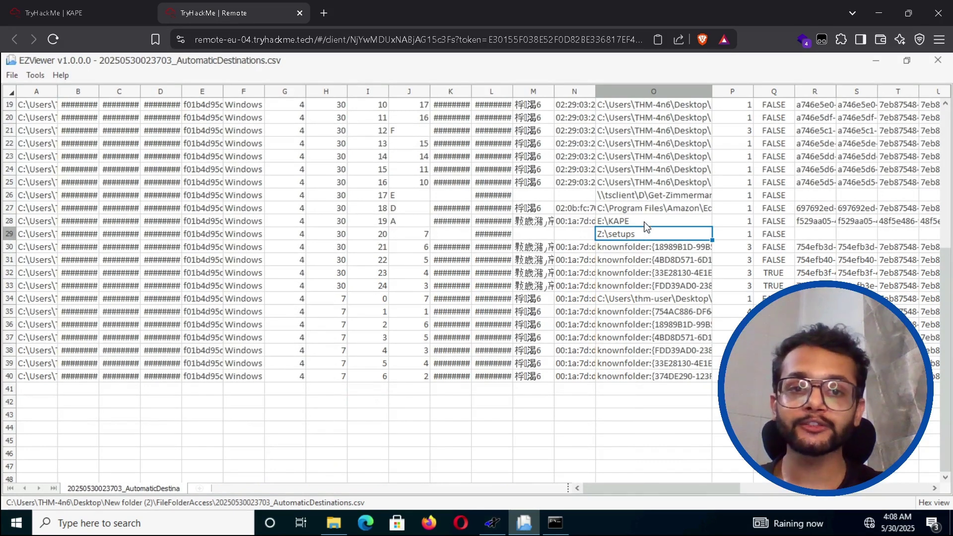
{"action": "left_click", "coordinate": [645, 225]}
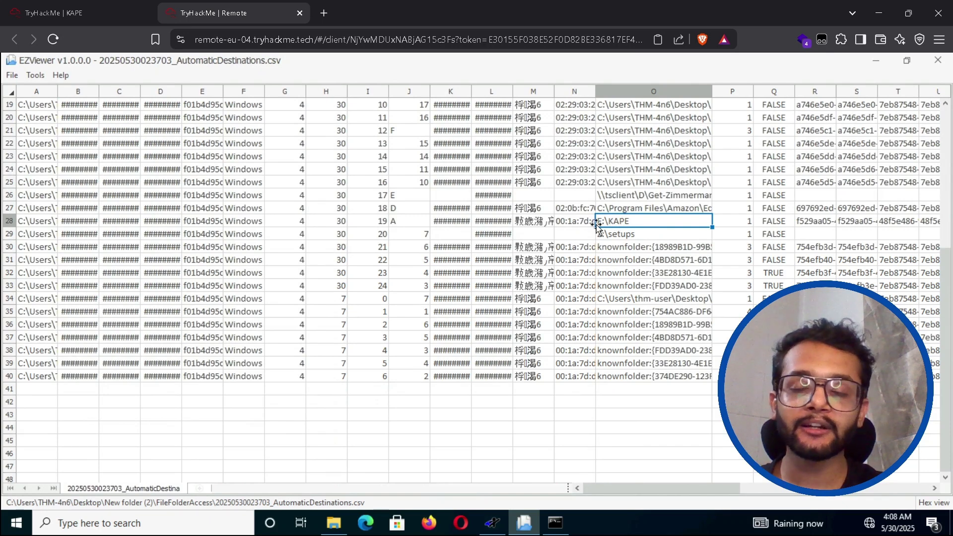
- Submit E: on the room page as the drive letter KAPE was copied from
{"action": "key", "text": "ctrl+shift+Tab"}
{"action": "left_click", "coordinate": [207, 253]}
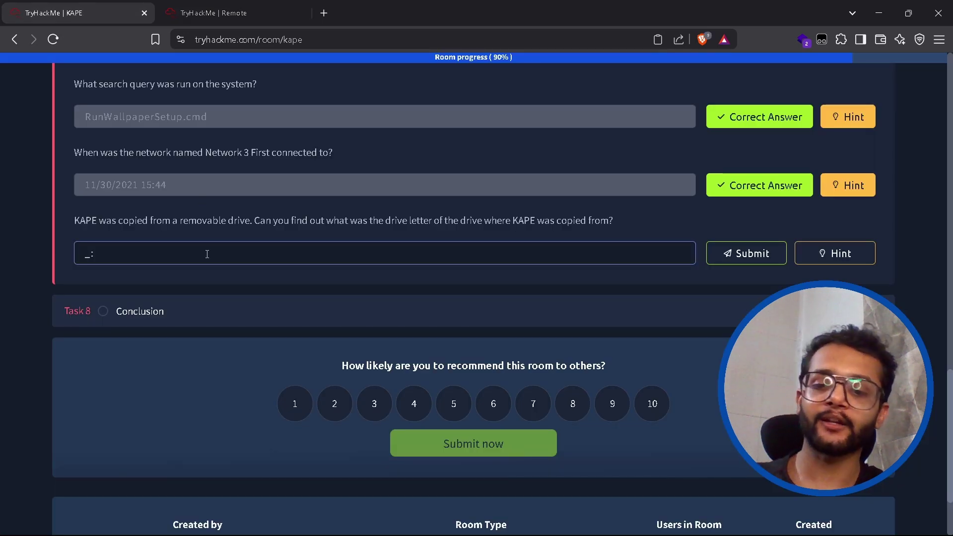
{"action": "type", "text": "E:"}
{"action": "left_click", "coordinate": [725, 254]}
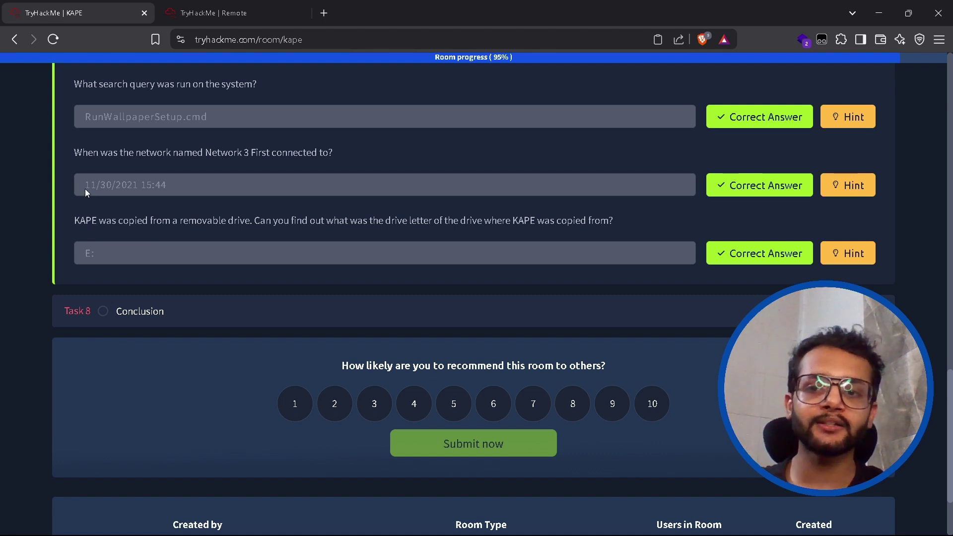
- Review the Network 3 and drive letter answers on the room page against the CSV open in EZViewer
{"action": "left_click", "coordinate": [184, 184]}
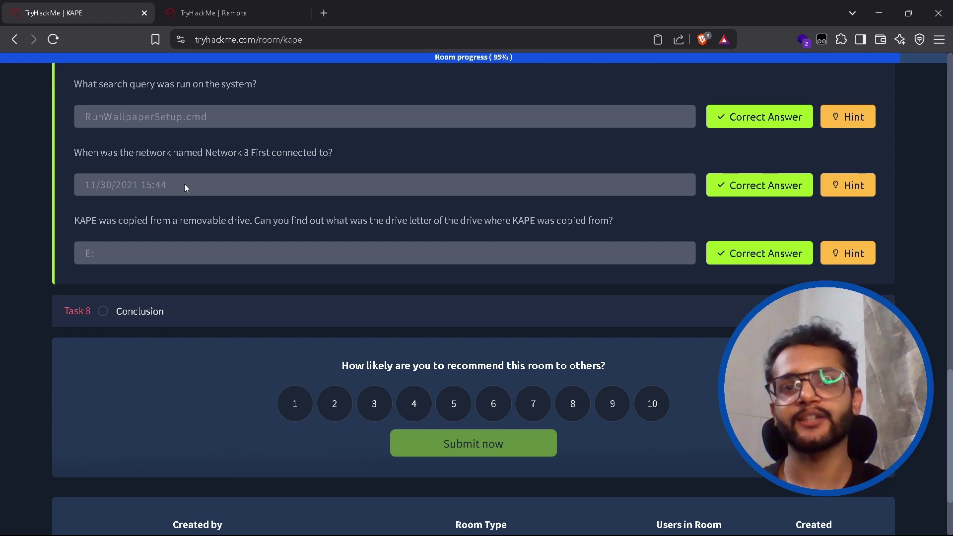
{"action": "left_click", "coordinate": [201, 13]}
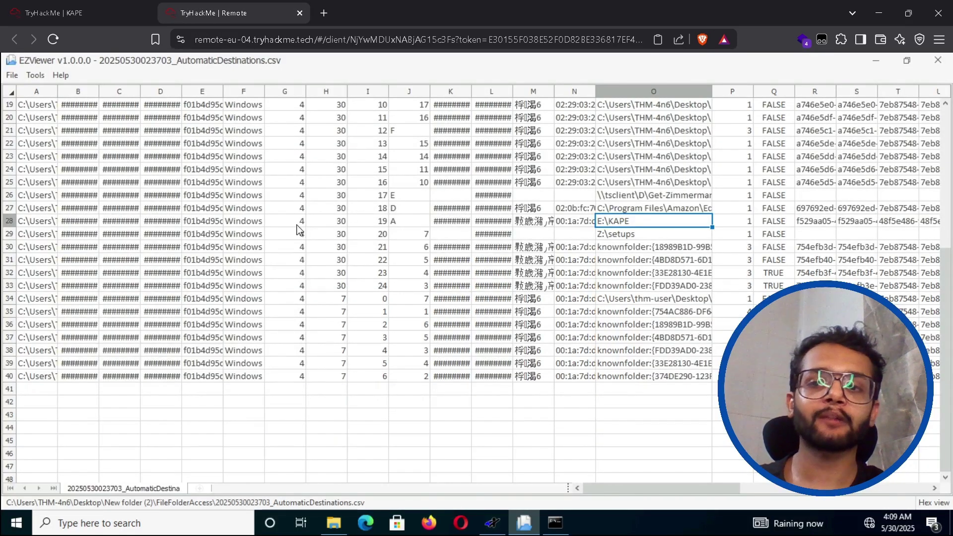
{"action": "left_click", "coordinate": [115, 5]}
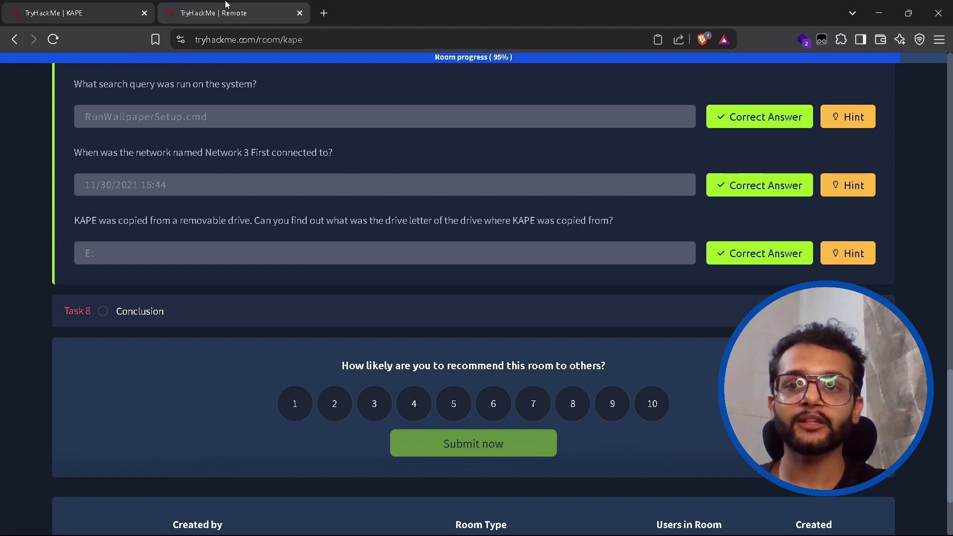
{"action": "left_click", "coordinate": [213, 12]}
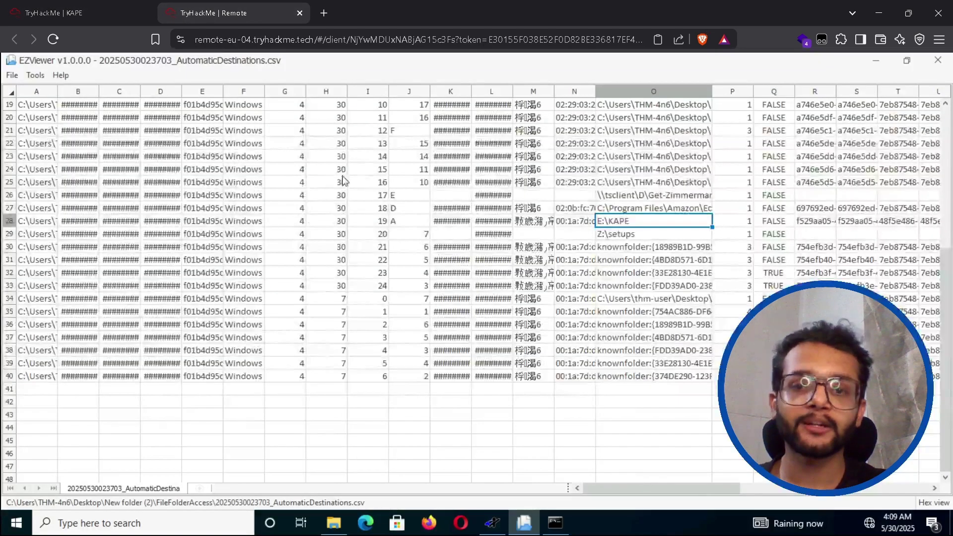
{"action": "left_click", "coordinate": [79, 13]}
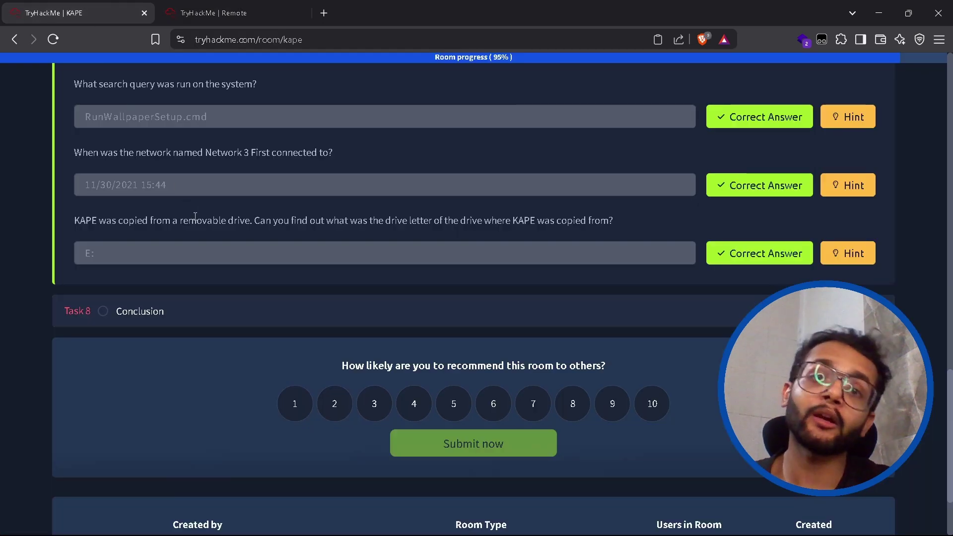
- Expand the Task 8 Conclusion, read its closing text, and mark the task as completed
{"action": "left_click", "coordinate": [117, 318]}
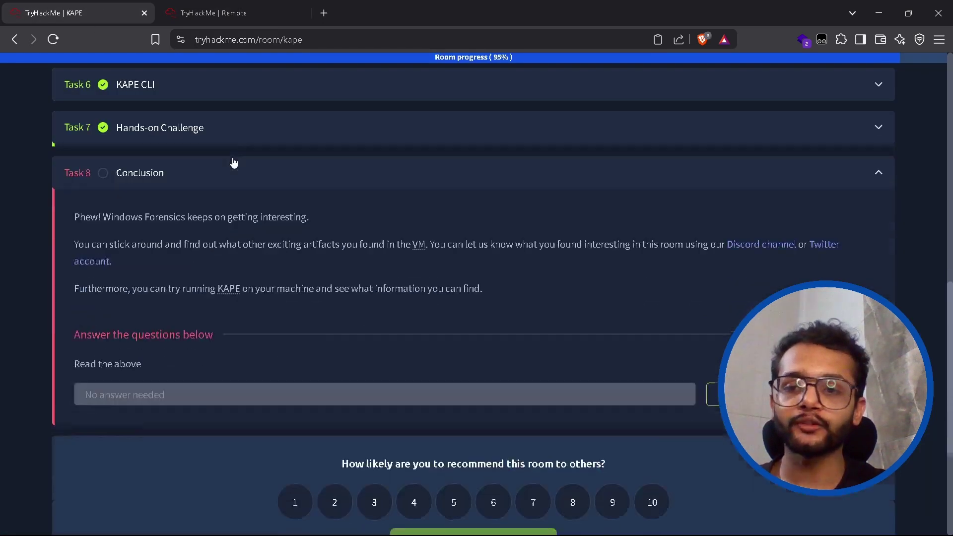
{"action": "left_click_drag", "start_coordinate": [103, 172], "coordinate": [314, 177]}
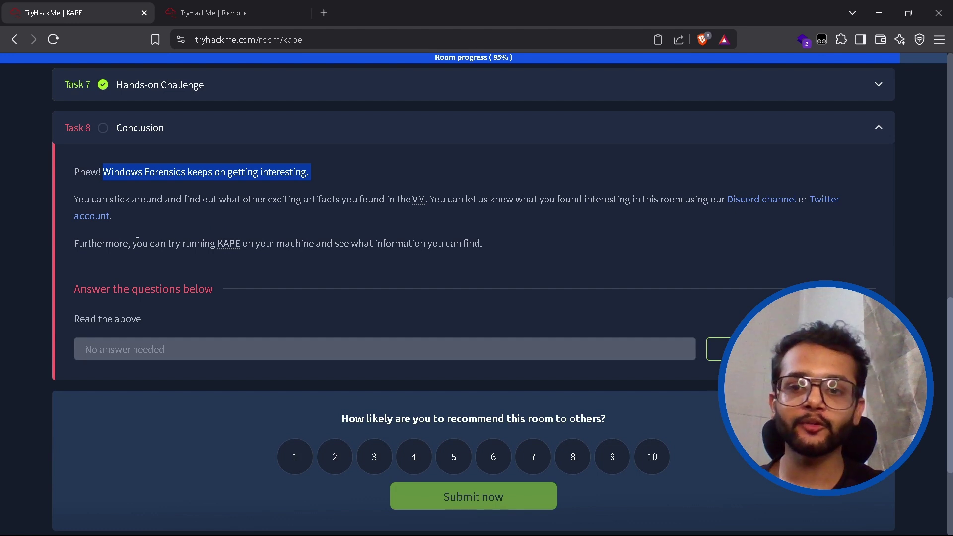
{"action": "left_click_drag", "start_coordinate": [137, 243], "coordinate": [510, 245]}
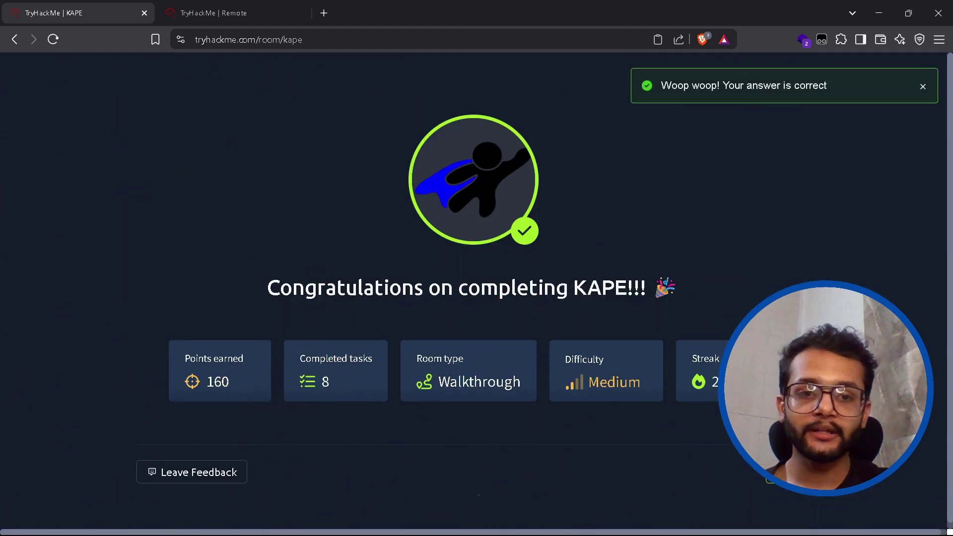
- Review the completed tasks, points earned and congratulations heading on the room's completion page
{"action": "left_click_drag", "start_coordinate": [353, 380], "coordinate": [306, 386]}
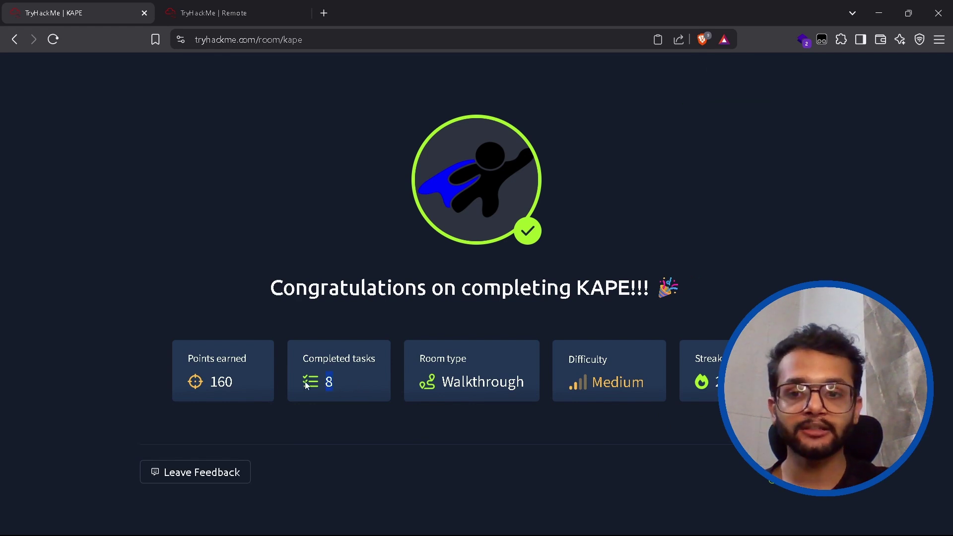
{"action": "left_click_drag", "start_coordinate": [233, 382], "coordinate": [222, 383]}
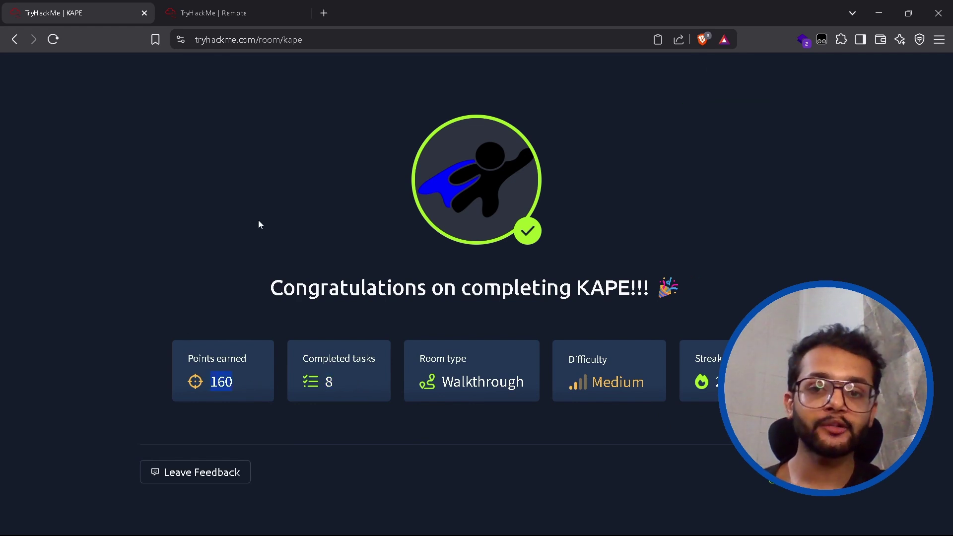
{"action": "left_click_drag", "start_coordinate": [271, 281], "coordinate": [693, 287]}
{"action": "left_click", "coordinate": [693, 287]}
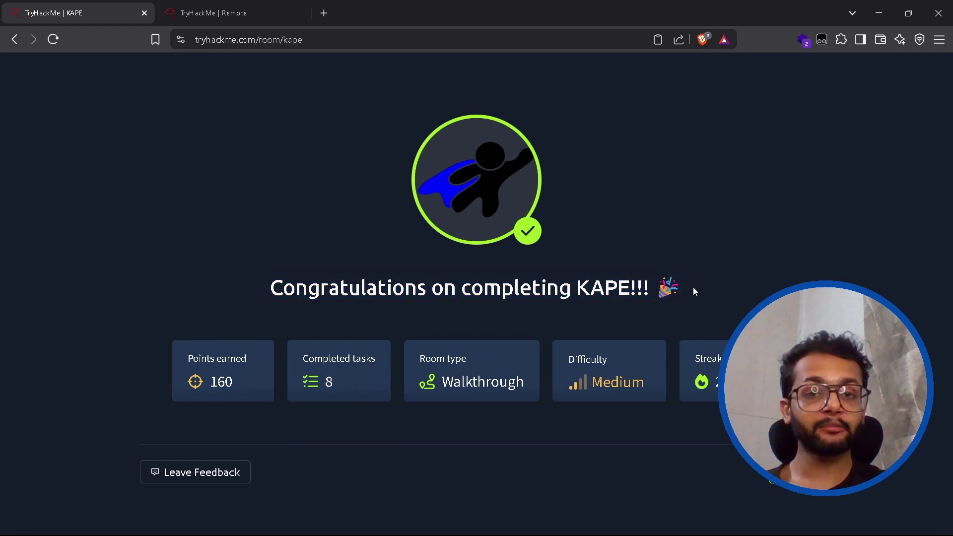